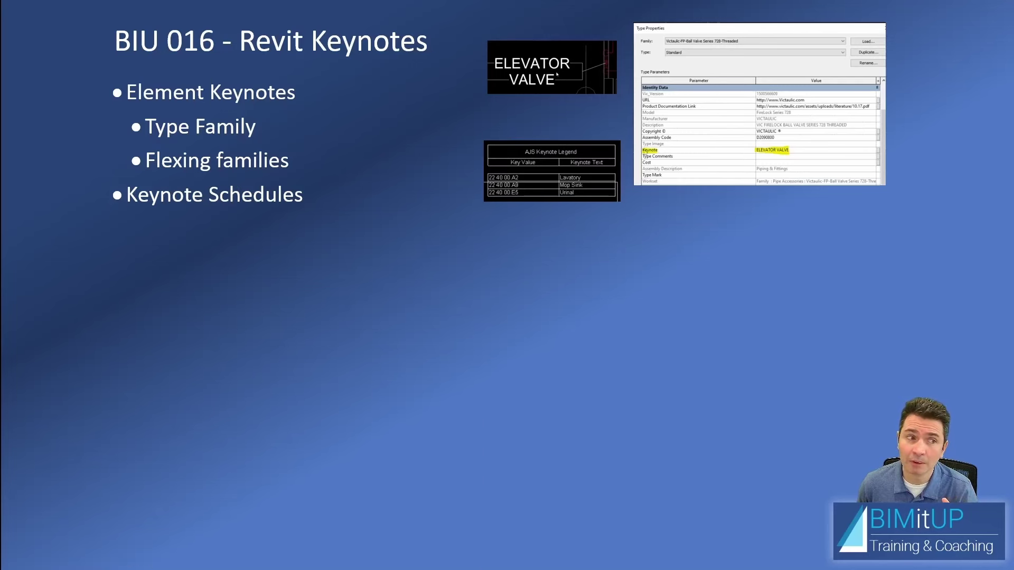
key("Right")
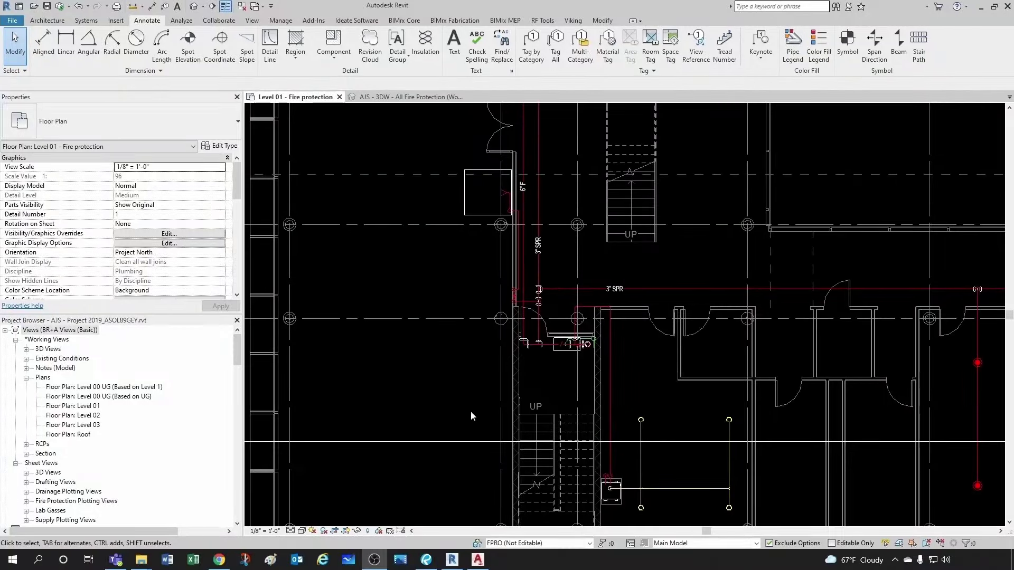
scroll(464, 361, "up", 1)
scroll(449, 370, "down", 2)
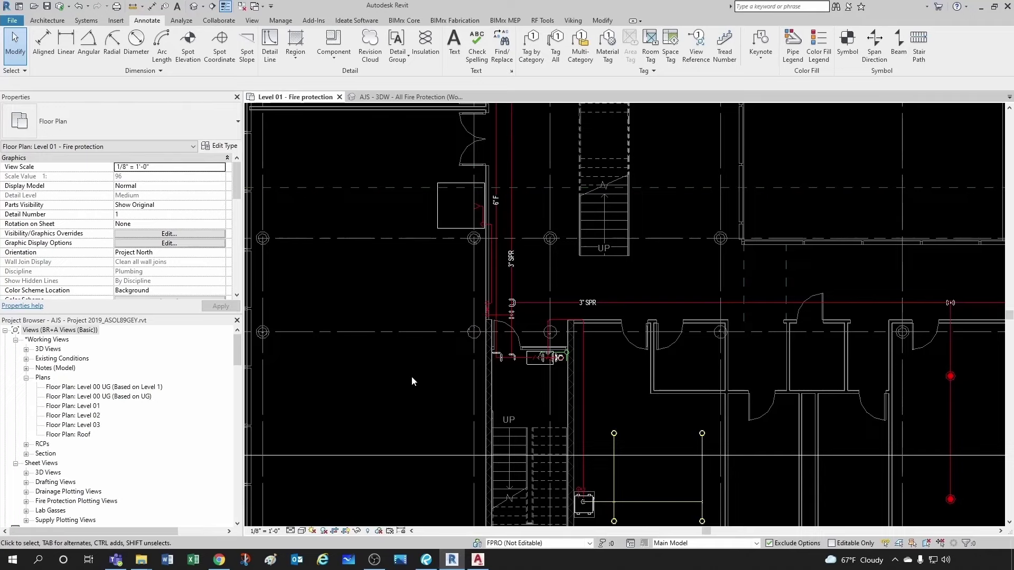
Step: Tile the Level 01 fire protection plan beside the 3D fire protection view and examine the valve and sprinkler piping in 3D
key("w")
key("t")
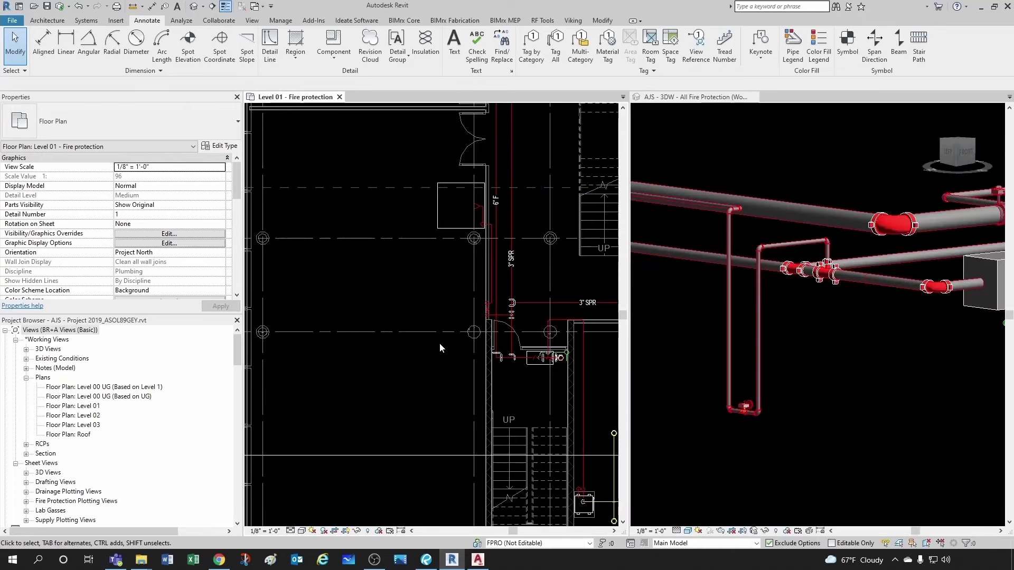
middle_click_drag(835, 353, 891, 365, "shift")
scroll(842, 363, "up", 3)
mouse_move(866, 327)
middle_mouse_down("shift")
mouse_move(788, 335)
mouse_move(842, 347)
mouse_move(883, 338)
mouse_move(870, 340)
middle_mouse_up("shift")
scroll(842, 347, "up", 2)
scroll(870, 341, "up", 2)
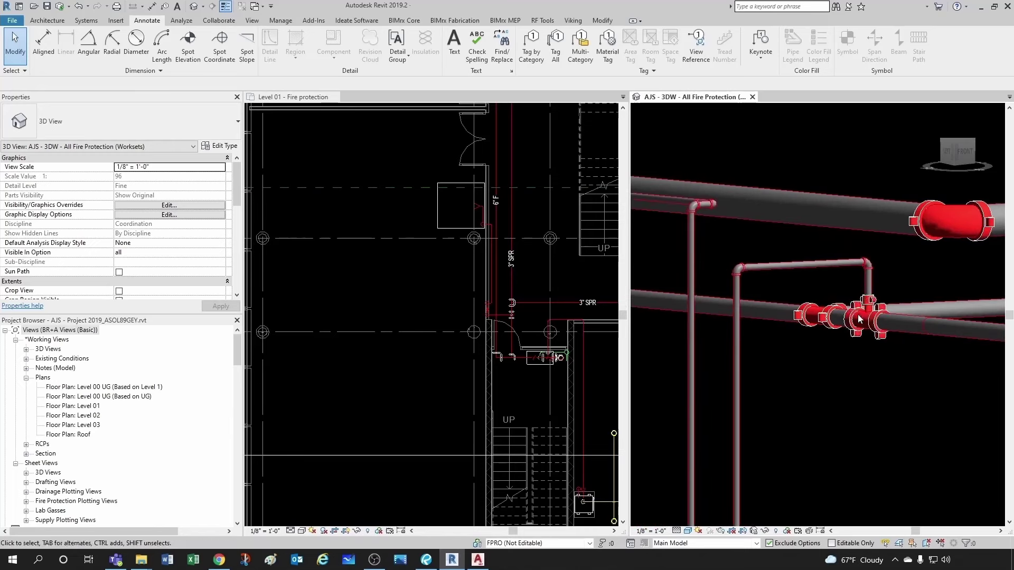
middle_click_drag(866, 275, 784, 259, "shift")
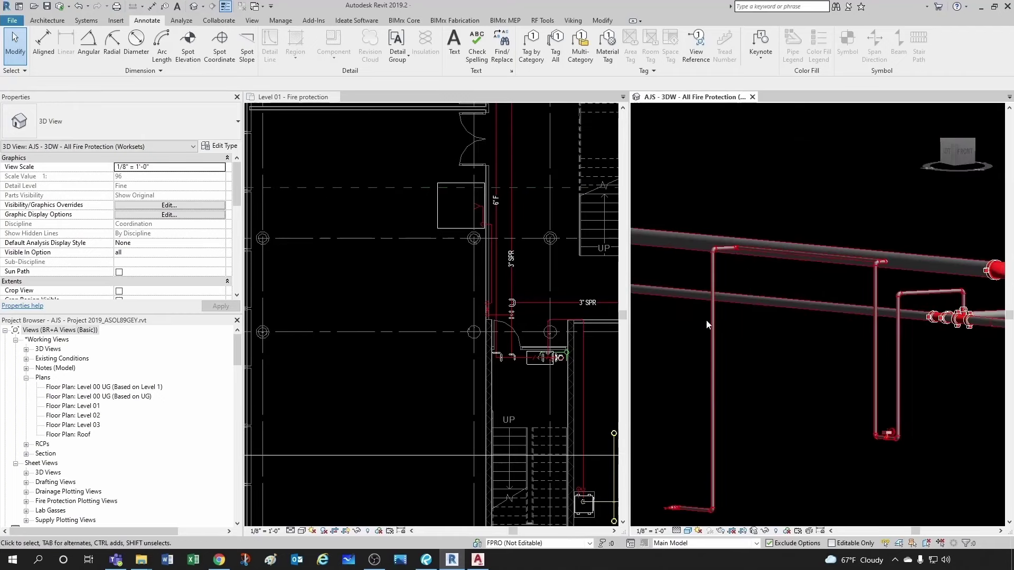
middle_click_drag(706, 320, 759, 376, "shift")
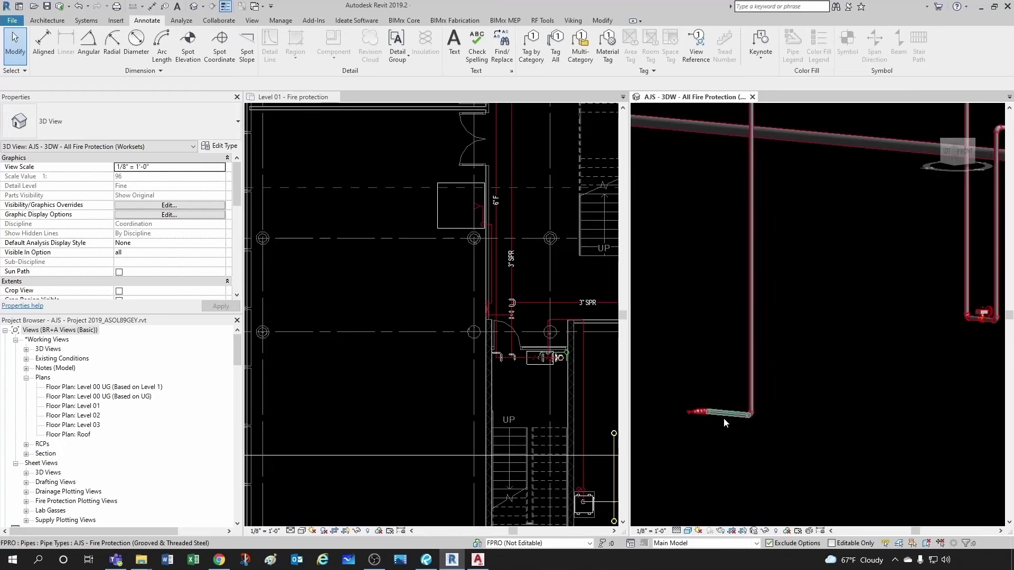
scroll(723, 417, "up", 3)
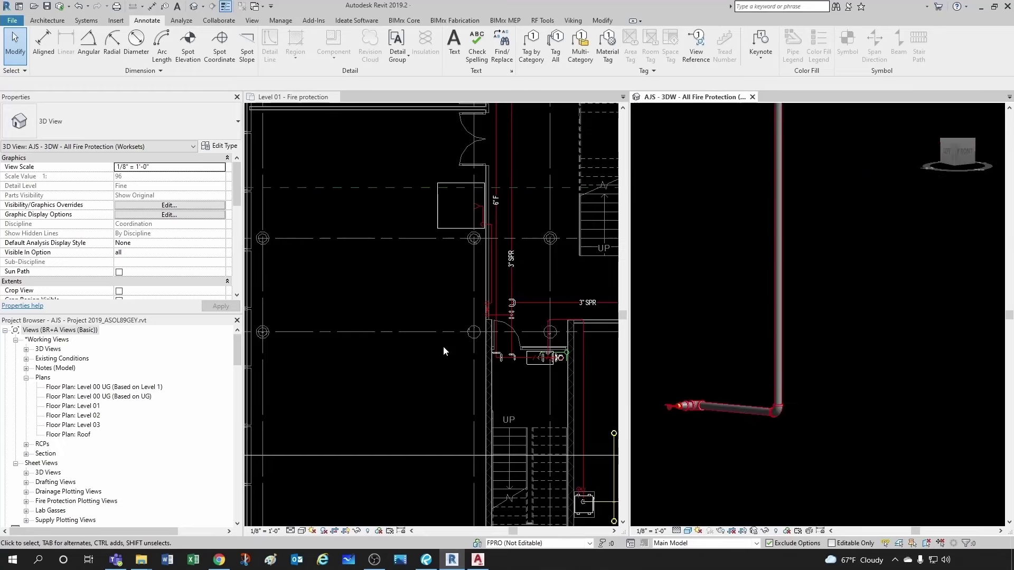
Step: Examine the elevator pit area with its sidewall sprinkler and branch piping in the Level 01 fire protection plan
left_click(401, 273)
scroll(451, 198, "up", 5)
scroll(436, 255, "down", 8)
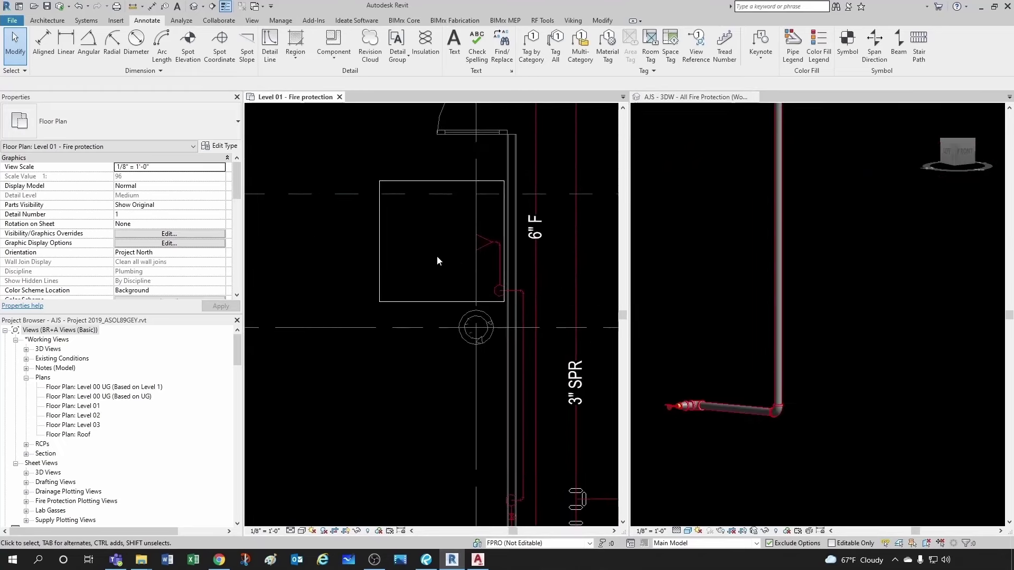
scroll(515, 192, "up", 2)
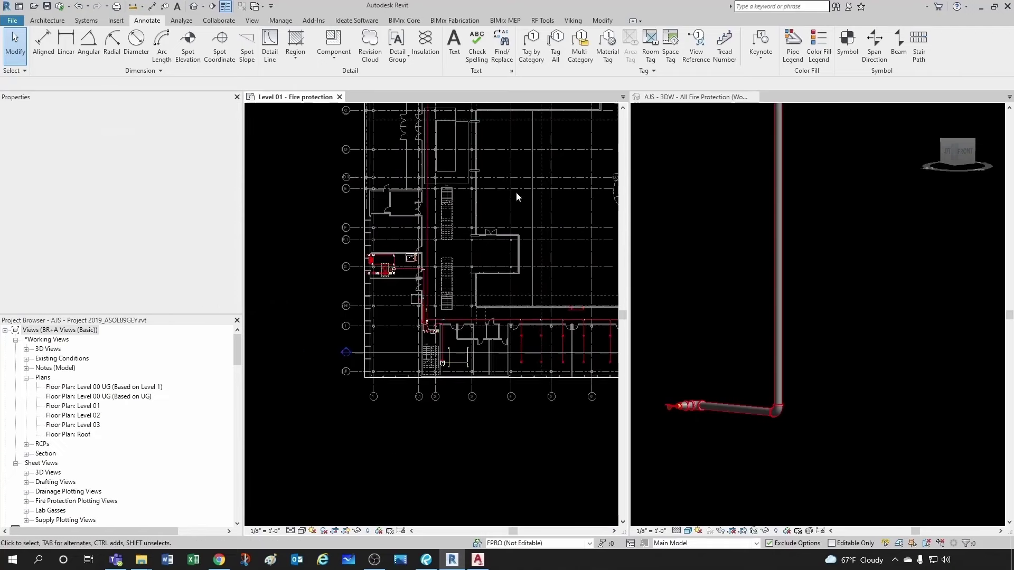
scroll(411, 308, "up", 3)
scroll(411, 308, "up", 3)
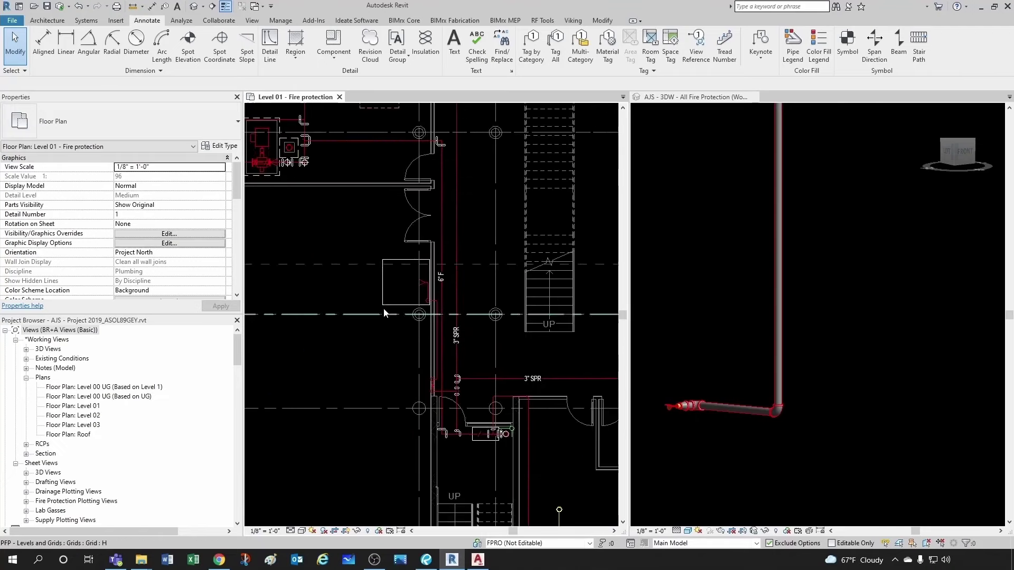
scroll(397, 203, "up", 3)
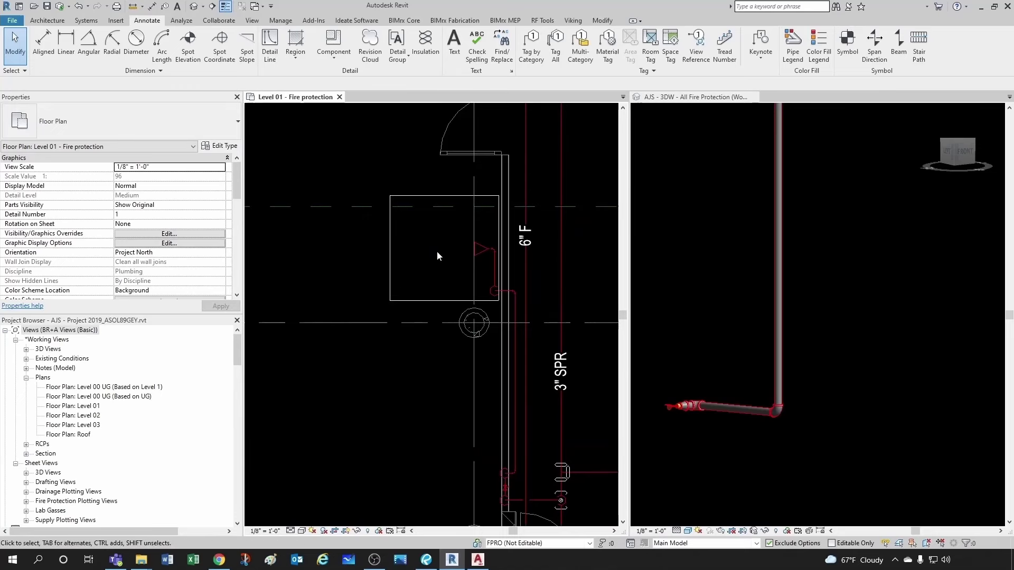
scroll(460, 258, "up", 2)
scroll(450, 285, "down", 1)
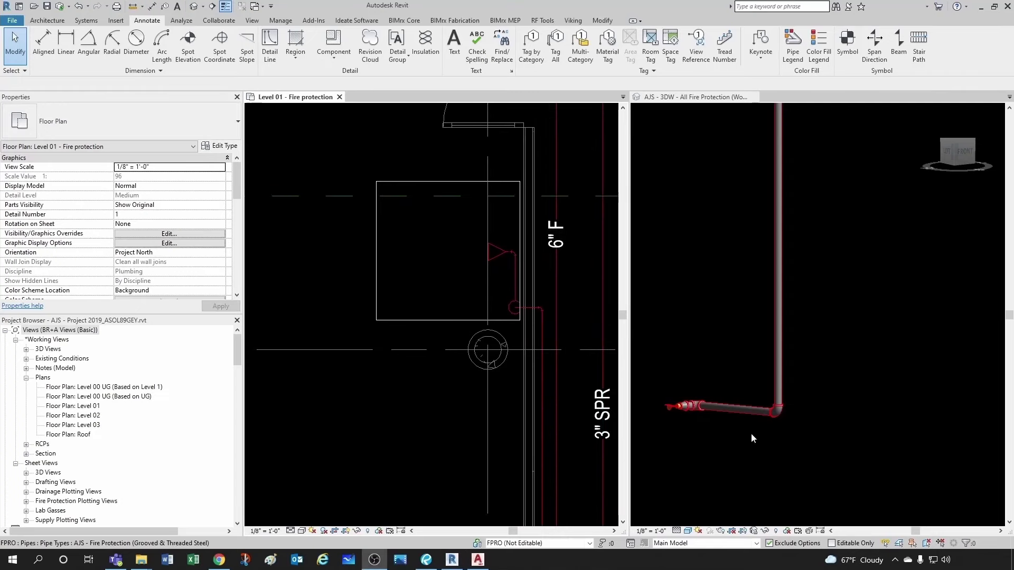
scroll(442, 417, "down", 1)
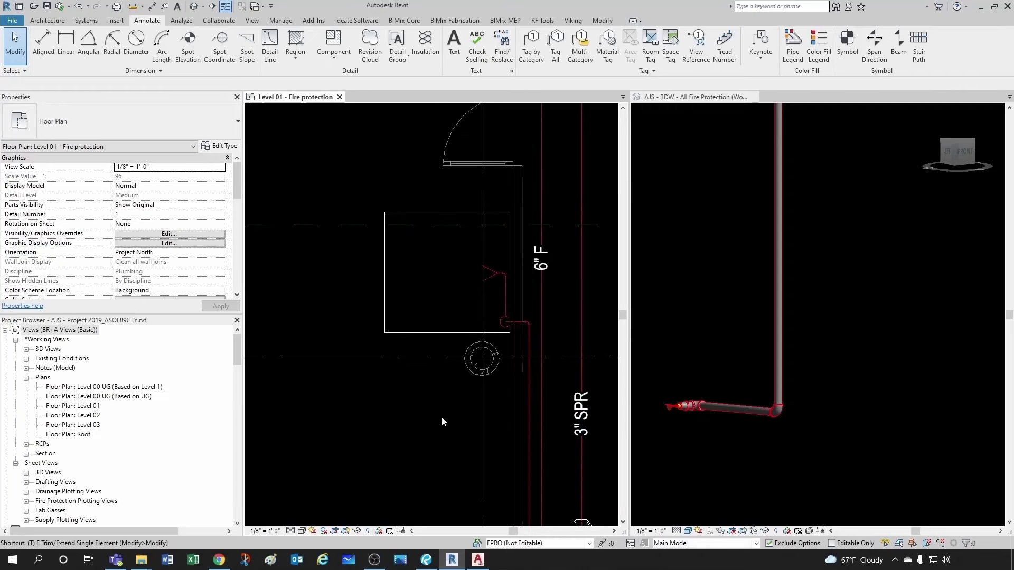
Step: Return the tiled views to tabs, keeping the Level 01 fire protection plan in front
key("t")
key("w")
scroll(442, 417, "down", 3)
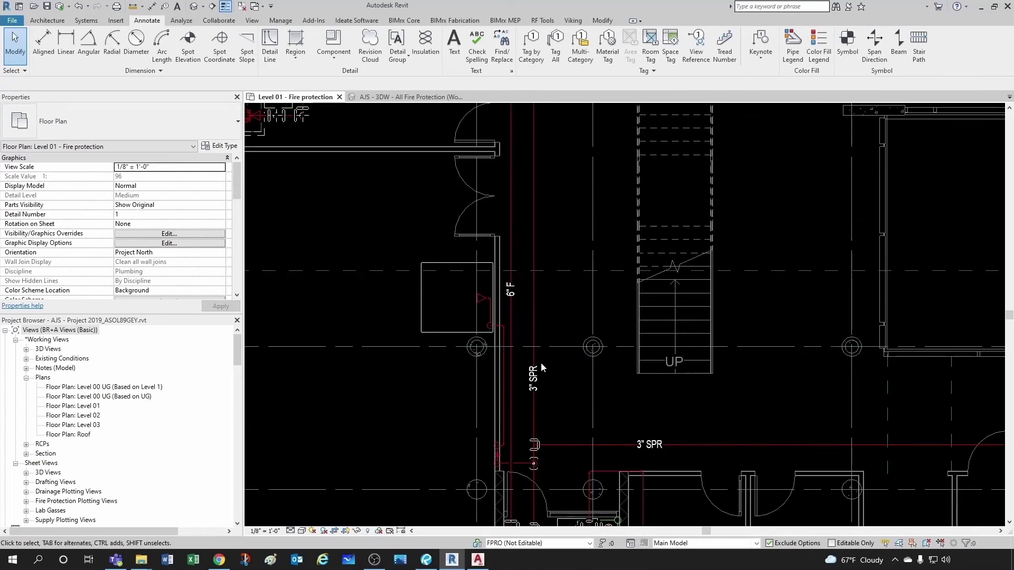
Step: Place an element keynote with a leader on the sidewall sprinkler, setting the SIDEWALL SPRINKLER tag outside the wall
scroll(540, 363, "up", 1)
middle_click_drag(541, 362, 585, 313)
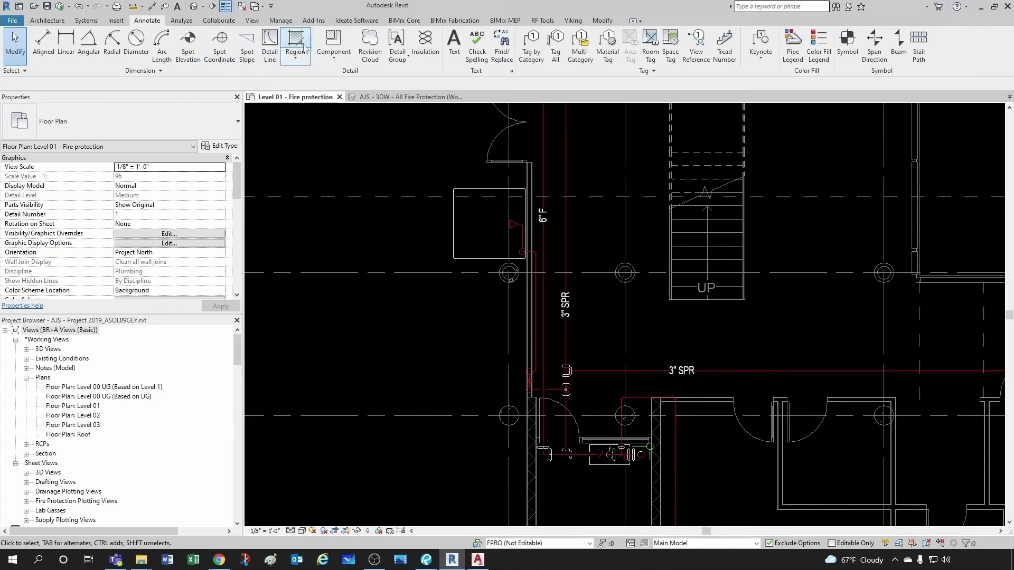
left_click(761, 58)
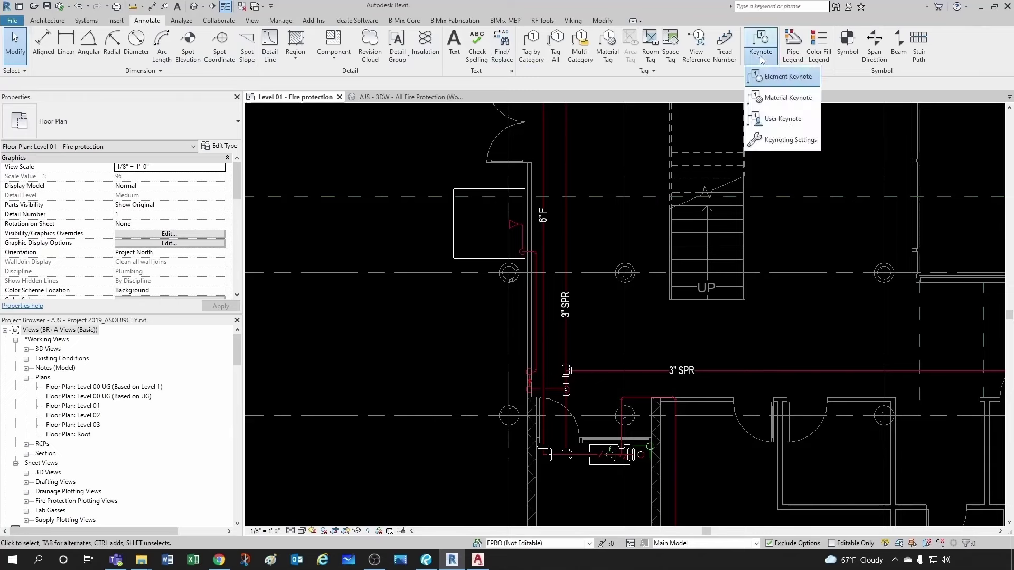
left_click(788, 80)
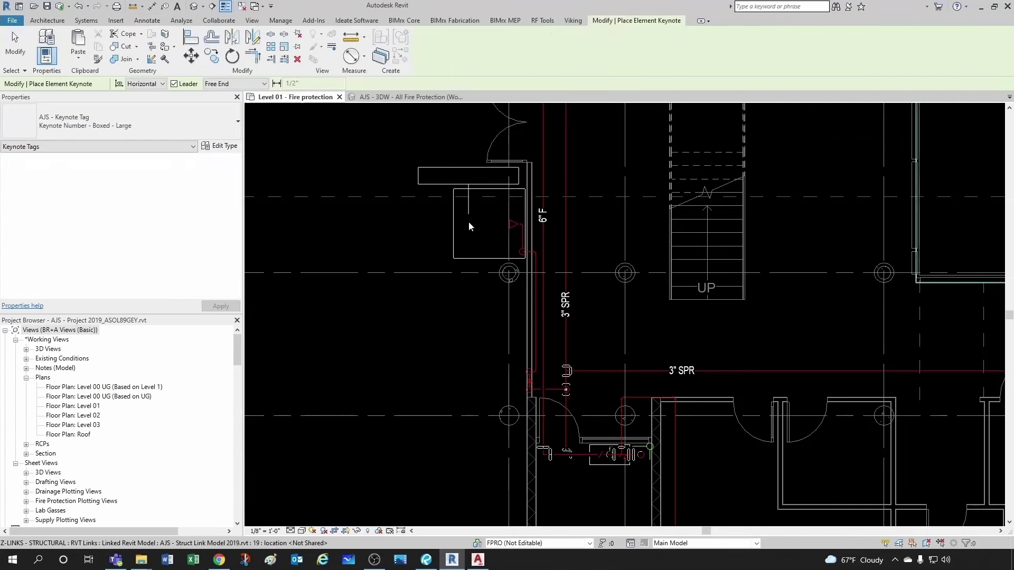
scroll(490, 221, "up", 5)
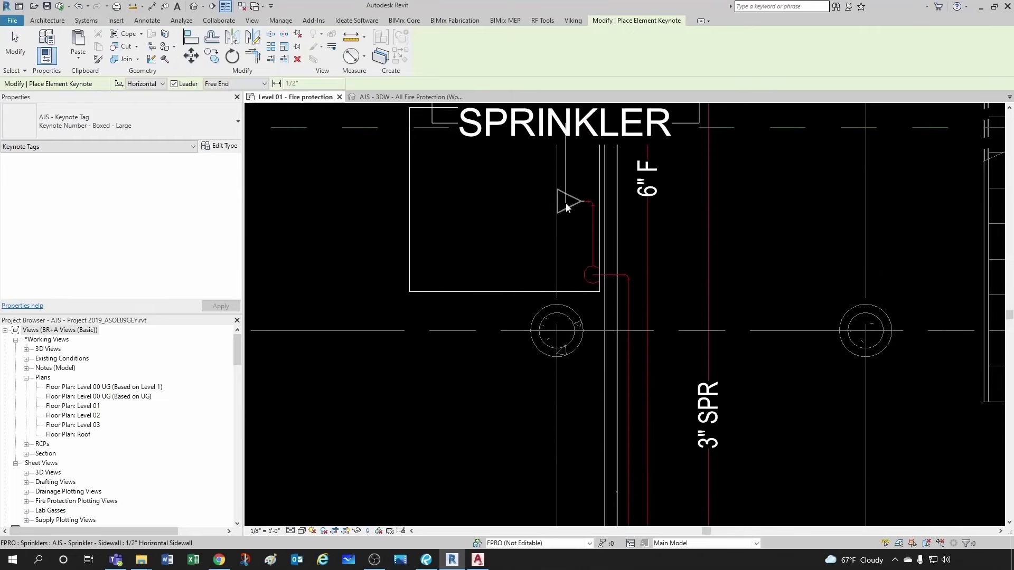
left_click(561, 206)
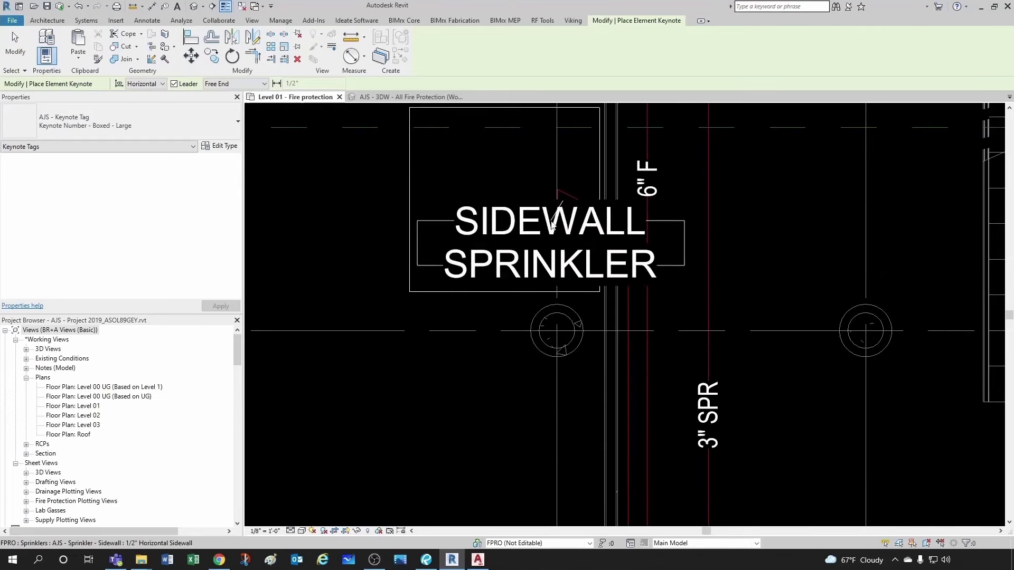
scroll(550, 221, "down", 3)
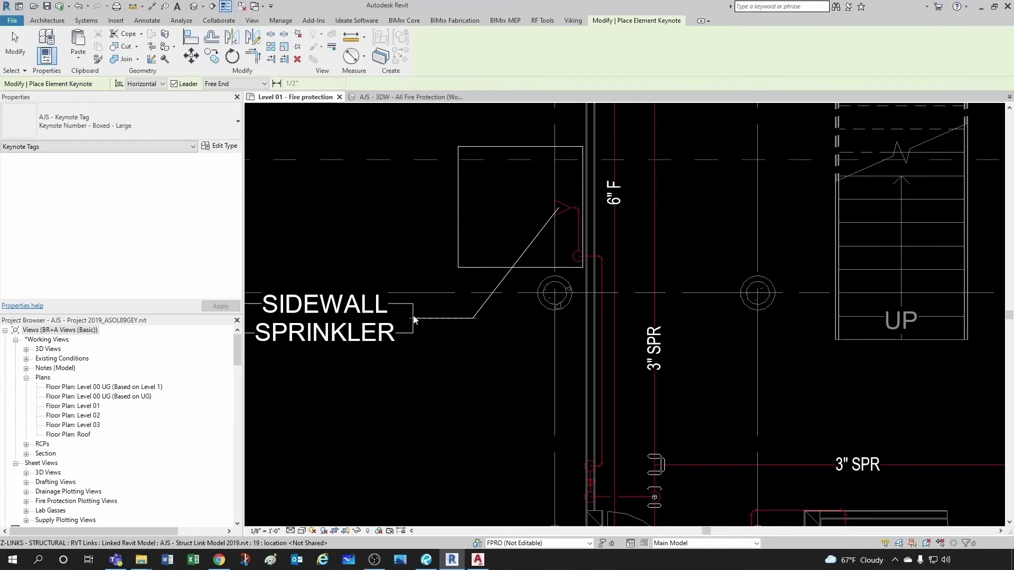
left_click(323, 309)
Step: Place an element keynote on the ball valve in the wall, with the ELEVATOR VALVE tag on a leader outside the building core
scroll(489, 228, "down", 3)
scroll(501, 315, "up", 6)
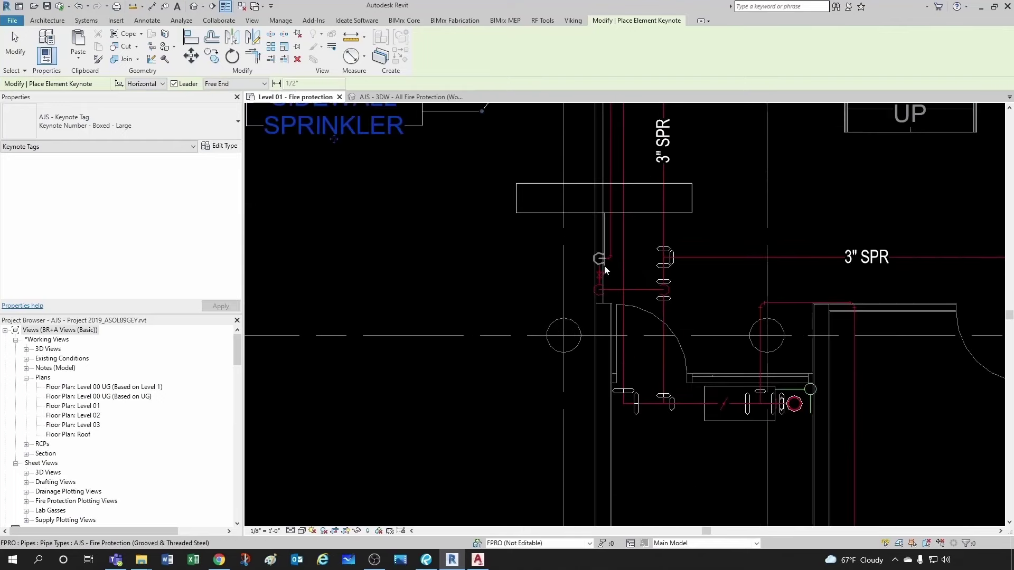
left_click(599, 281)
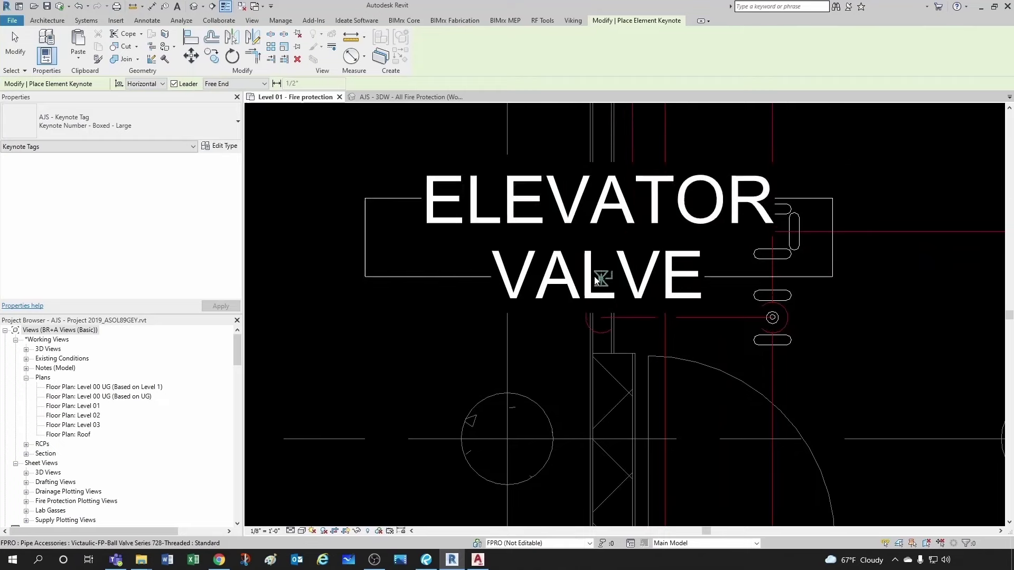
scroll(599, 280, "down", 3)
left_click(505, 299)
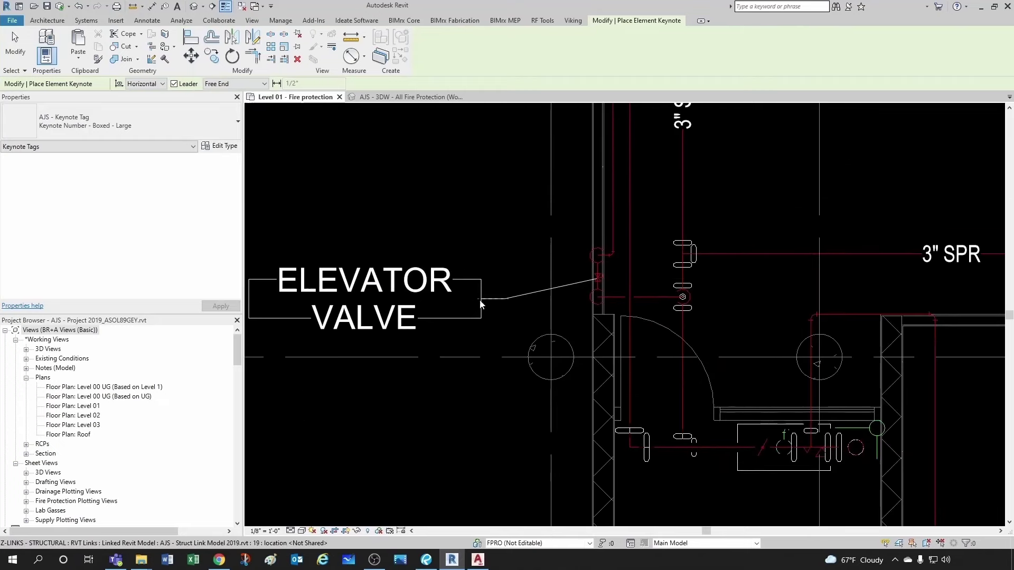
left_click(464, 299)
Step: Place an element keynote on the FCA equipment near the stair, with its 3" FCA tag on a leader, and end keynote placement
scroll(528, 275, "down", 3)
scroll(657, 355, "up", 5)
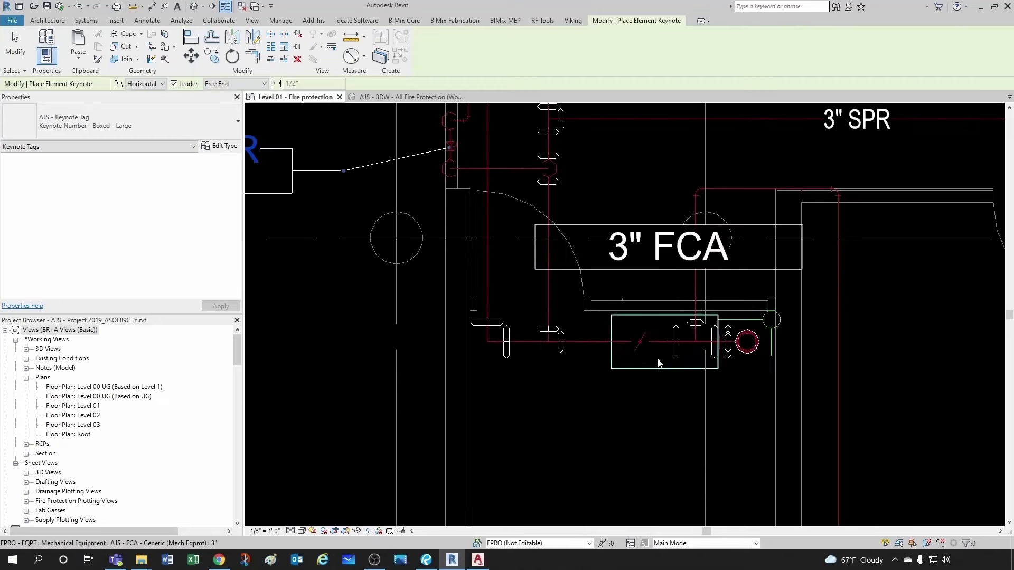
scroll(655, 362, "down", 3)
left_click(641, 329)
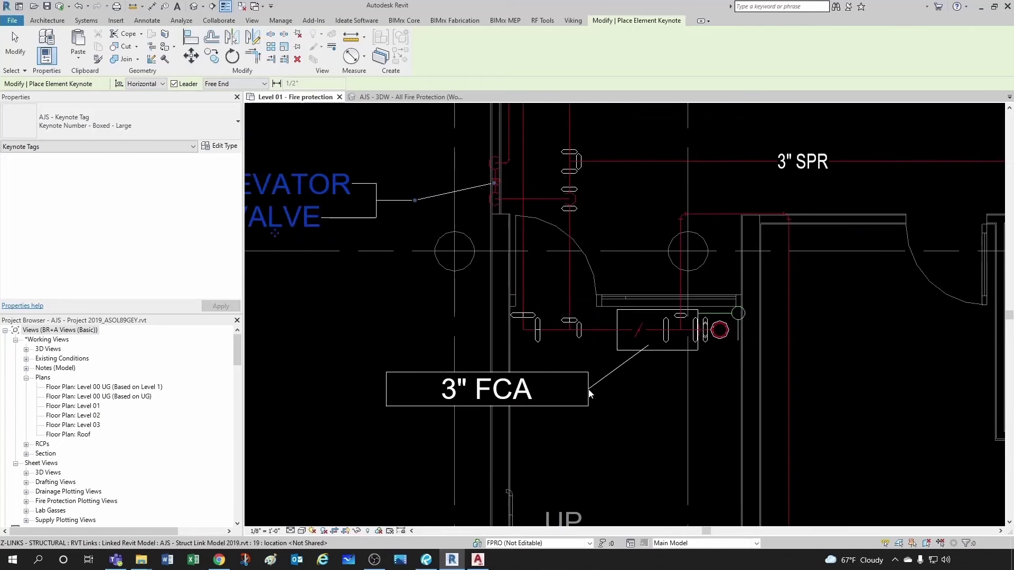
scroll(517, 396, "down", 1)
left_click(496, 396)
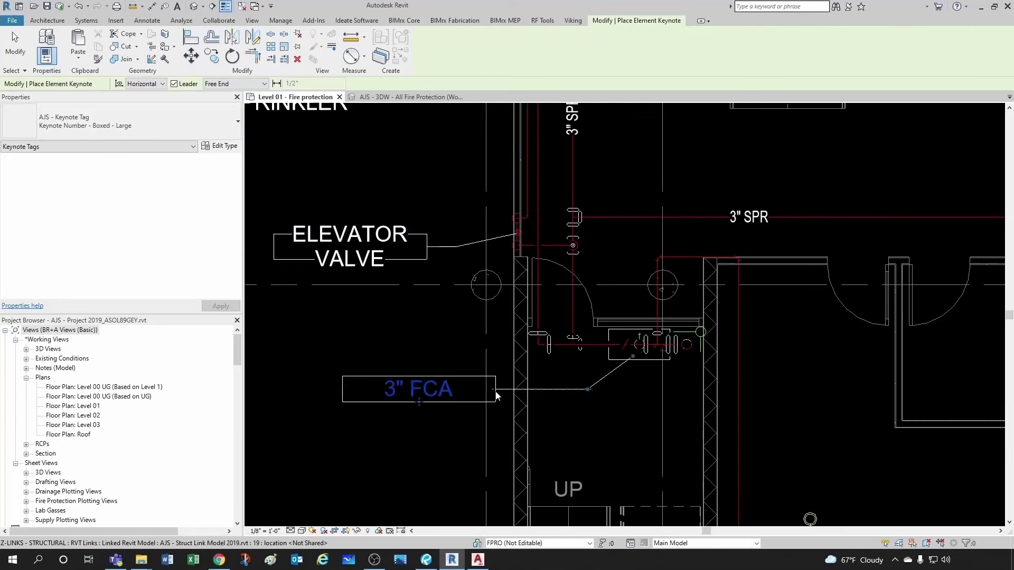
key("Escape")
key("Escape")
scroll(649, 367, "down", 2)
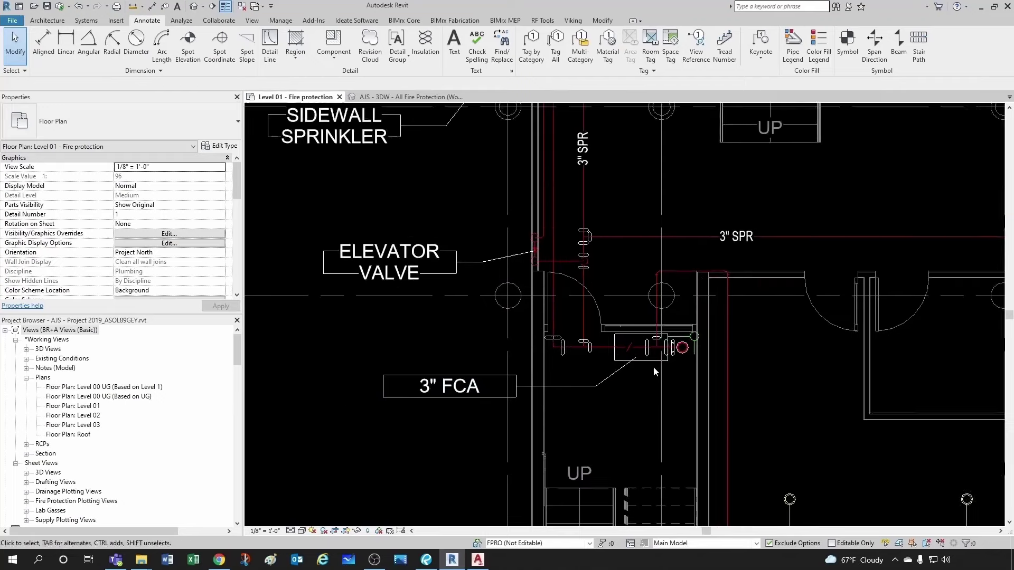
Step: Open the type properties of the ball valve tagged ELEVATOR VALVE and find its Keynote parameter under Identity Data
scroll(457, 311, "up", 1)
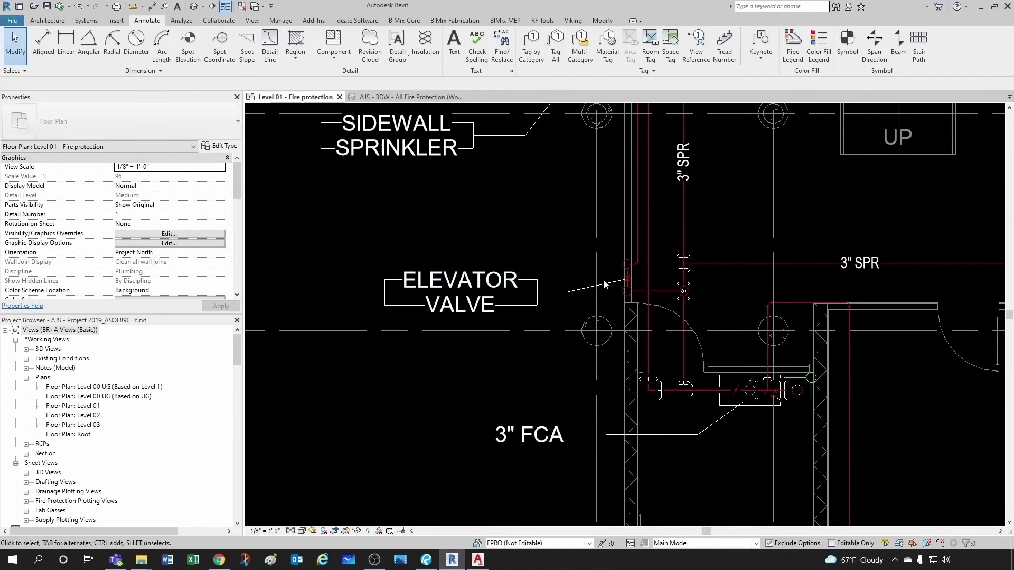
scroll(563, 259, "up", 5)
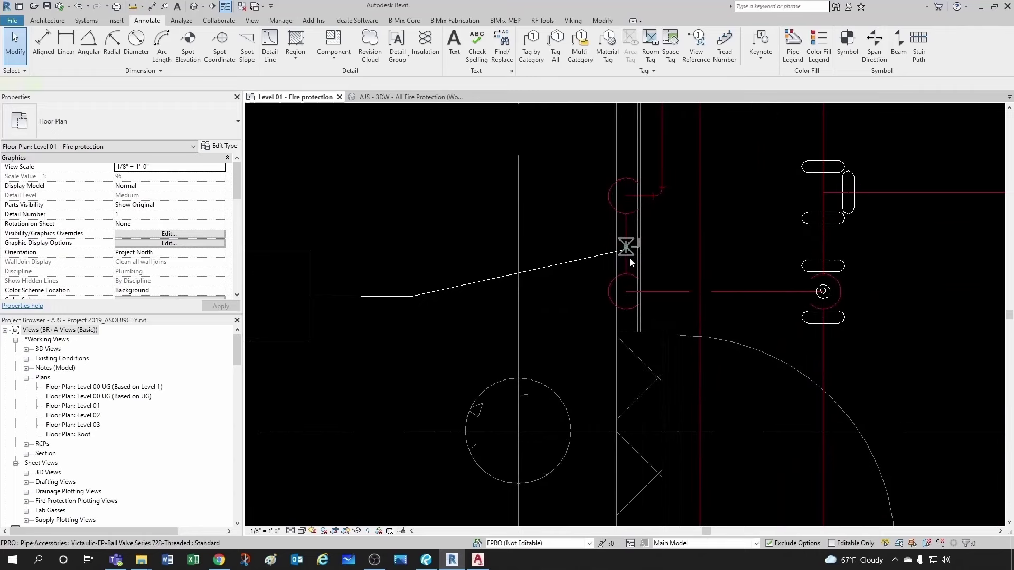
left_click(628, 258)
scroll(614, 291, "down", 1)
middle_click_drag(461, 253, 466, 262)
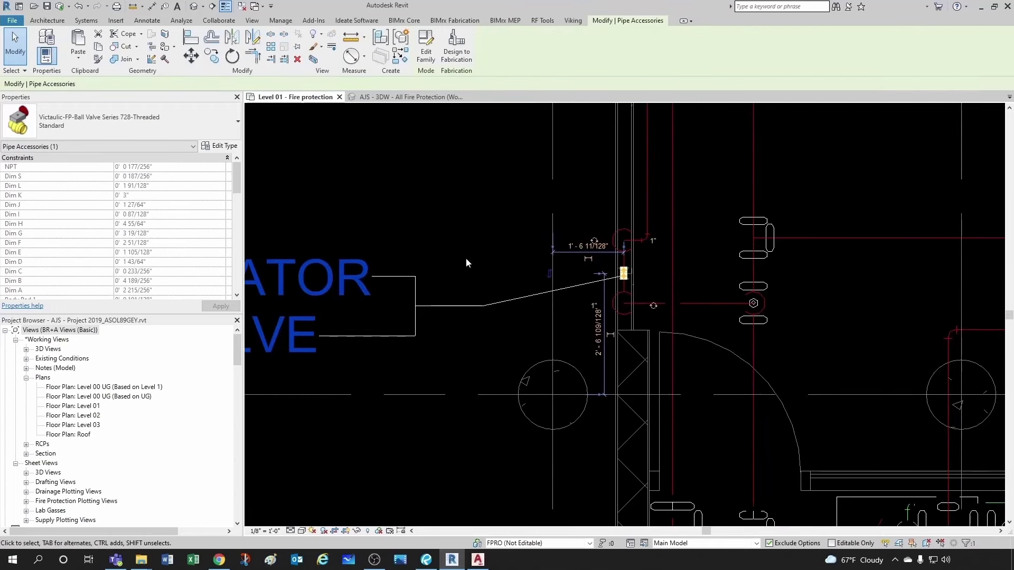
left_click(218, 147)
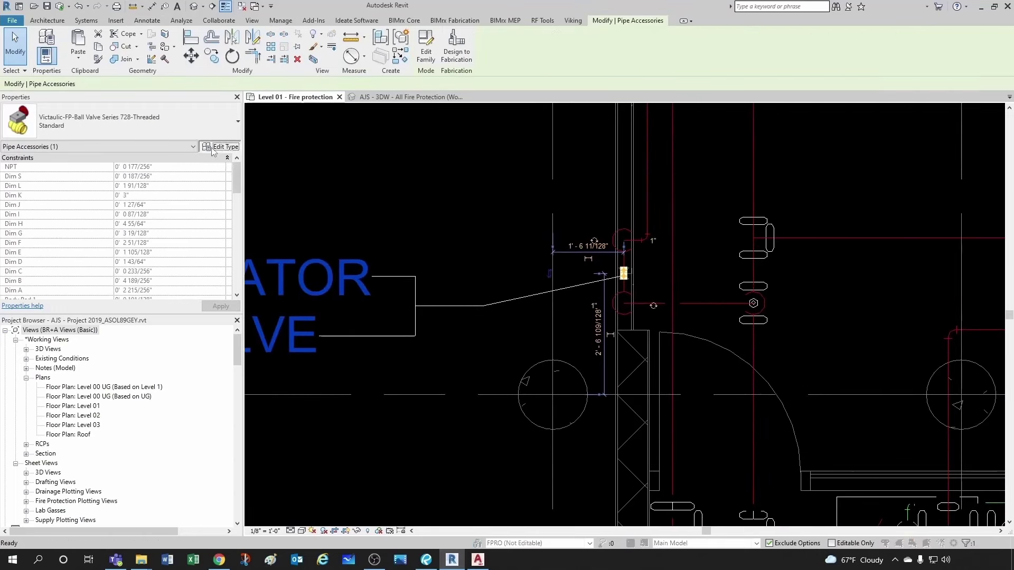
scroll(618, 307, "down", 1)
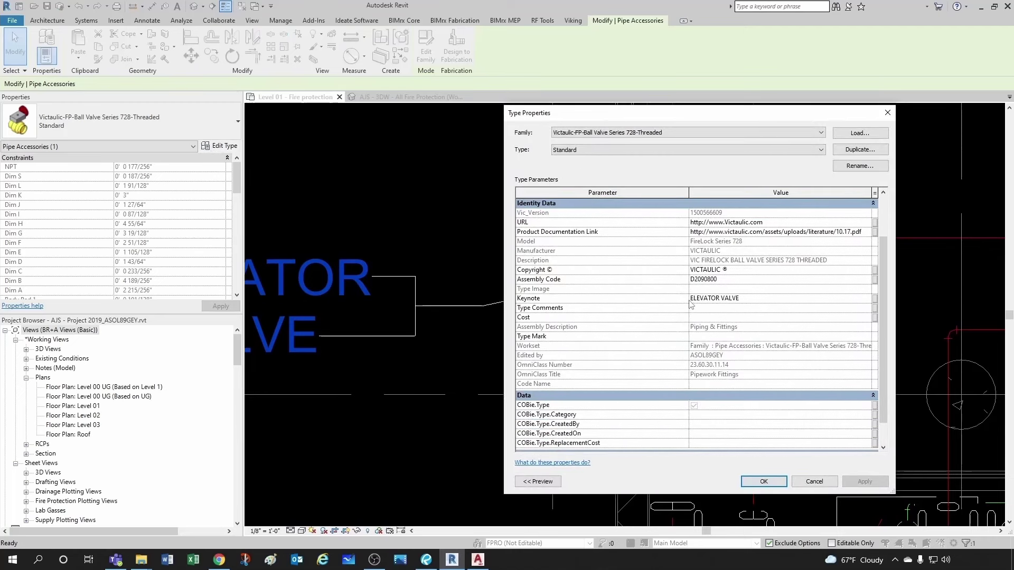
left_click(743, 298)
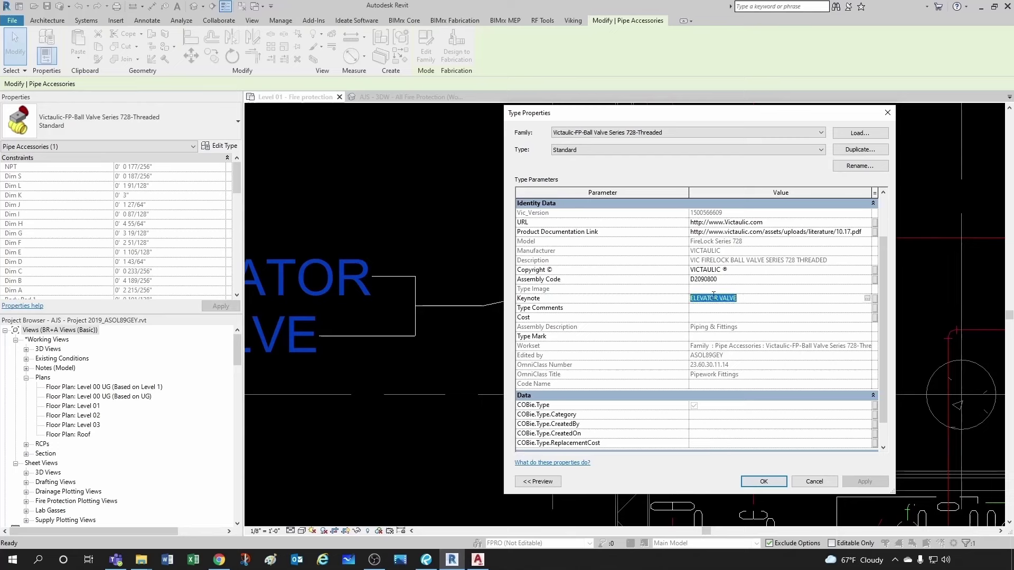
left_click(868, 299)
double_click(622, 195)
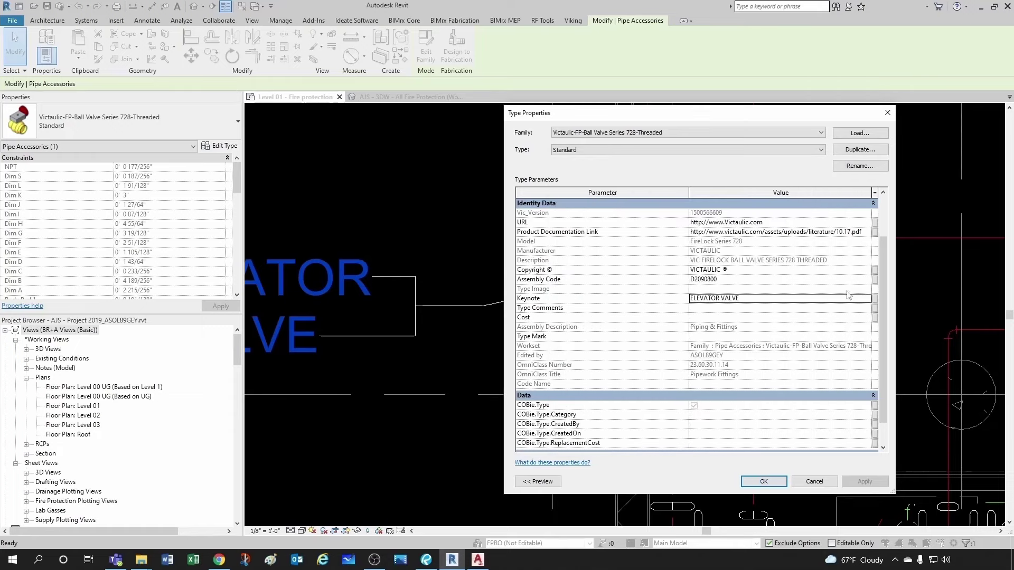
left_click(875, 299)
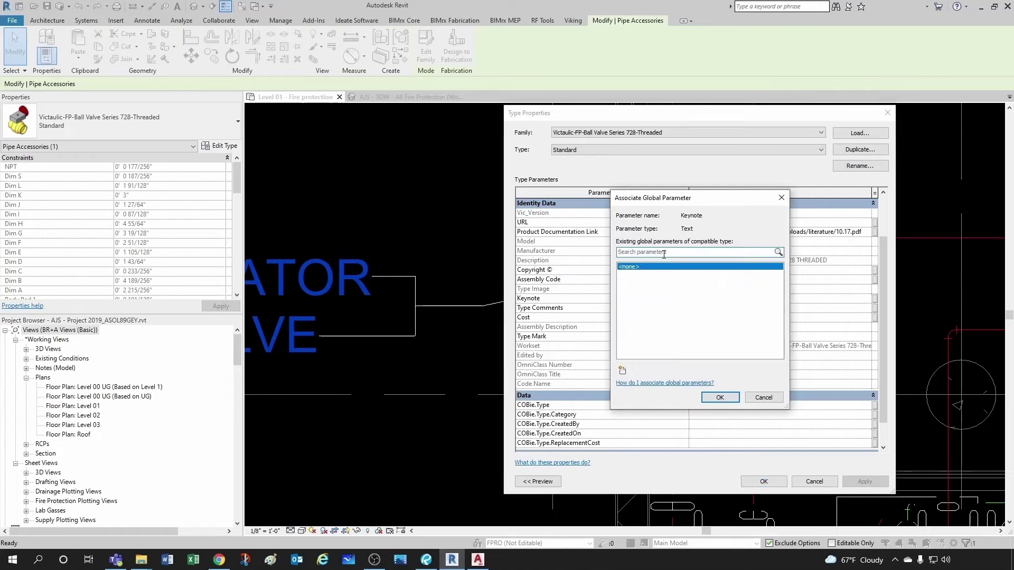
key("Return")
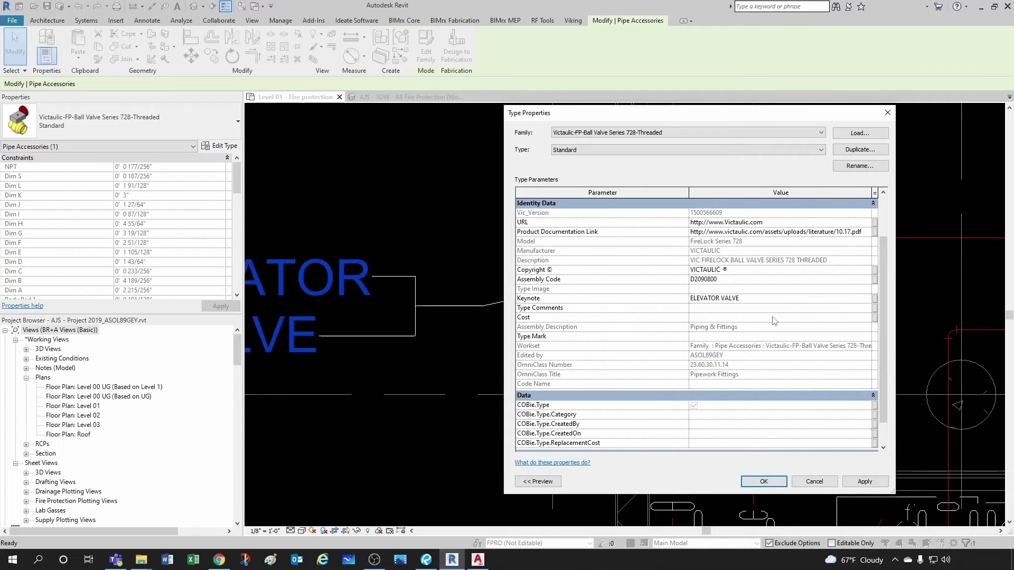
Step: Set the ball valve type's Keynote parameter to COOL ELEVATOR VALVE and accept the type properties
left_click(747, 298)
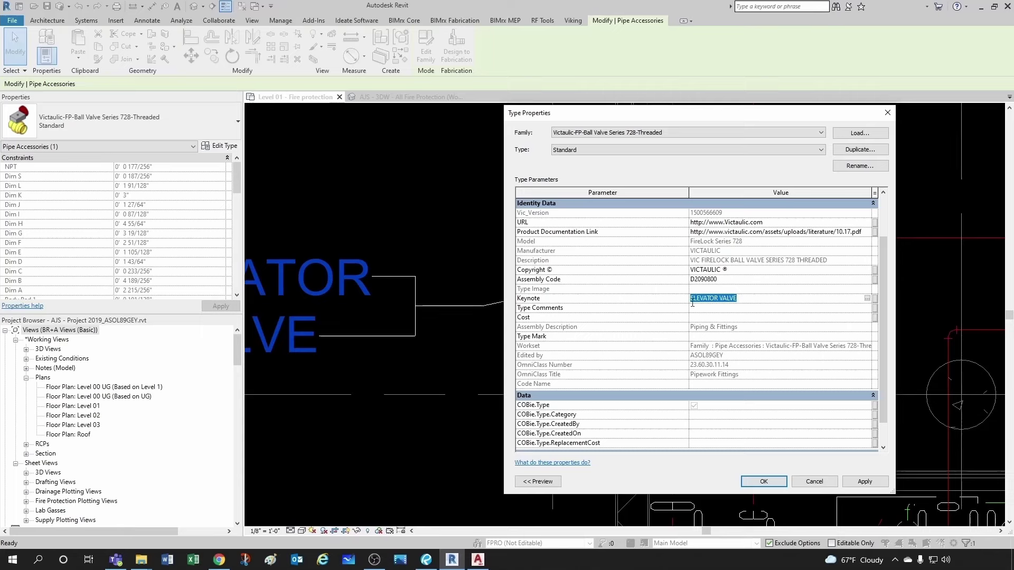
left_click(720, 298)
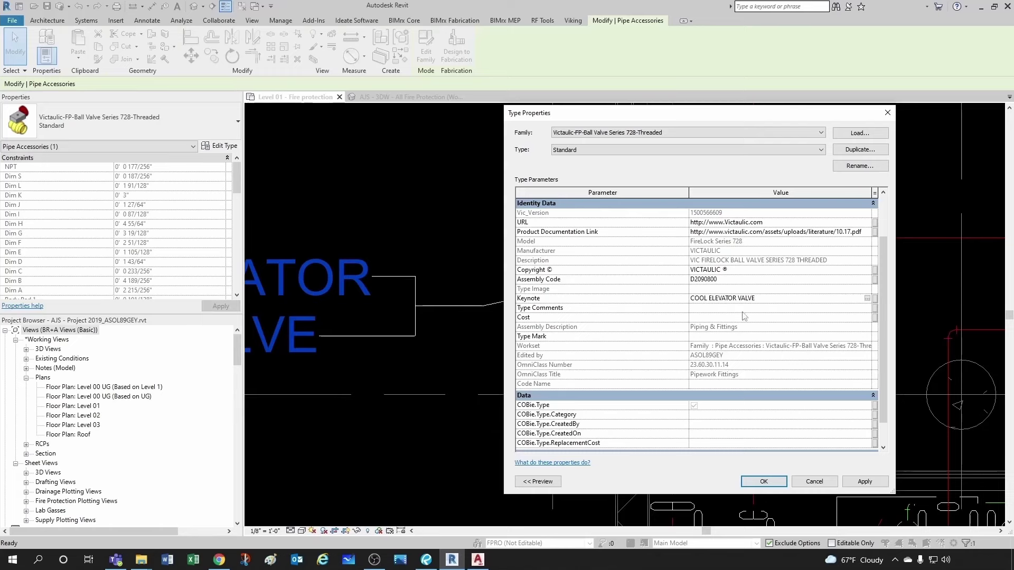
left_click(764, 481)
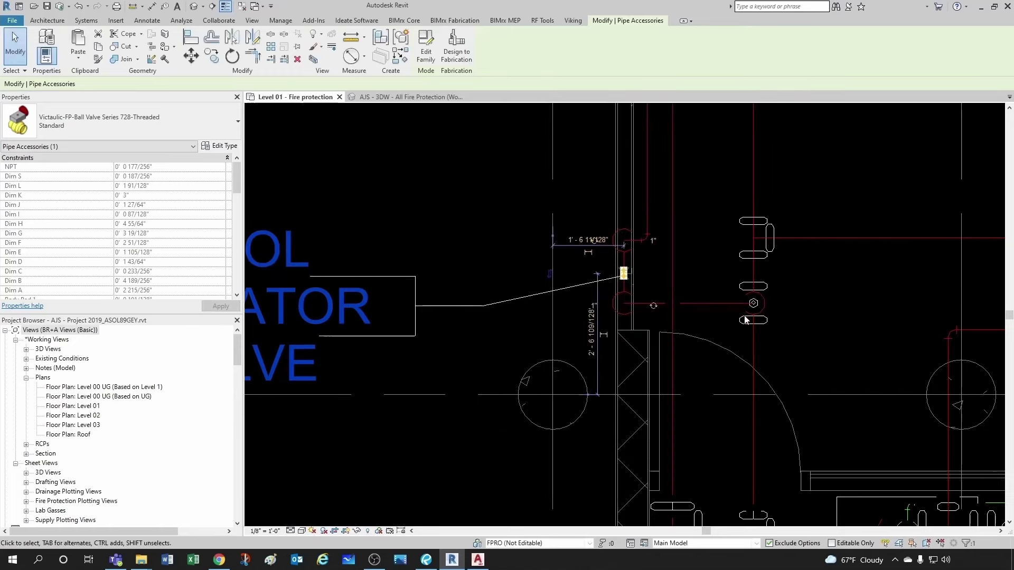
scroll(681, 319, "up", 2)
scroll(681, 319, "up", 3)
key("Escape")
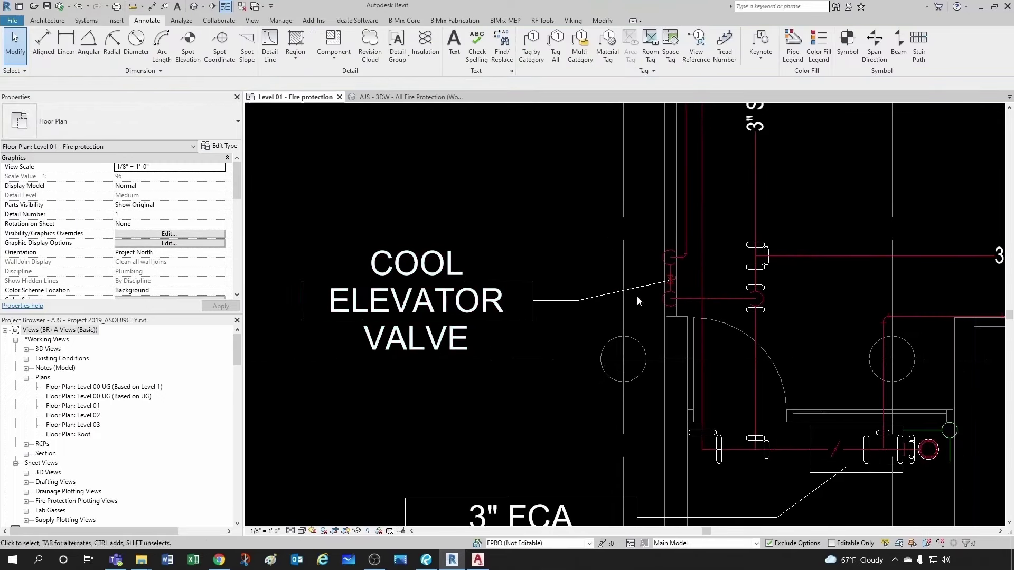
Step: Examine the ball valve in the wall and its keynote tag in the plan
scroll(413, 276, "up", 1)
scroll(424, 276, "down", 1)
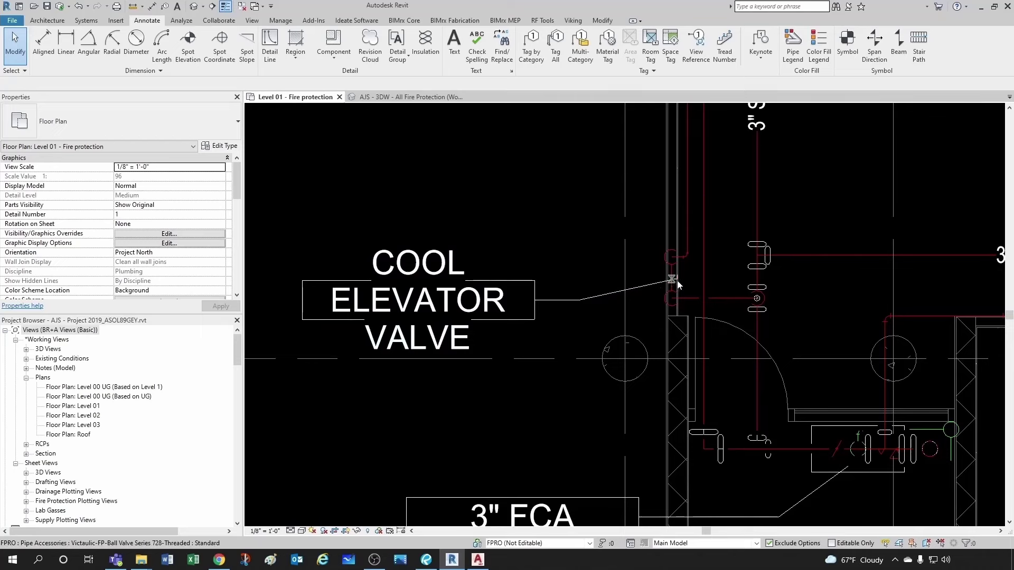
scroll(670, 286, "down", 1)
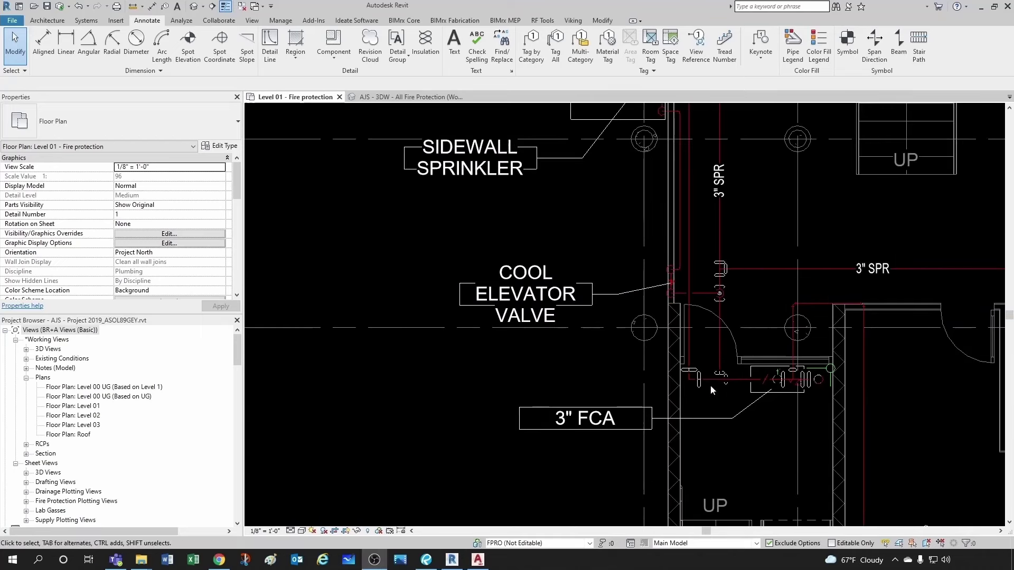
scroll(662, 289, "up", 2)
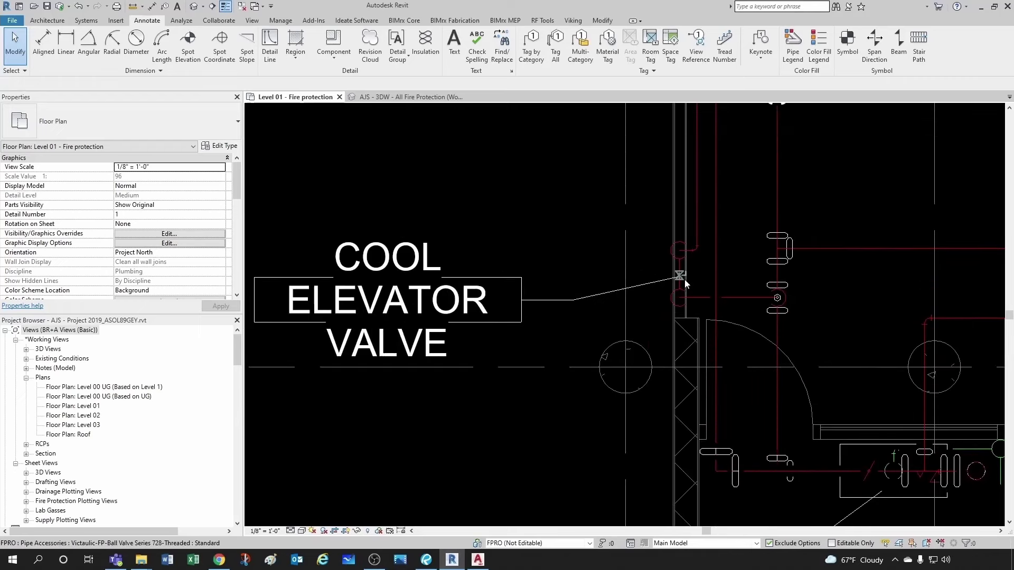
left_click(680, 276)
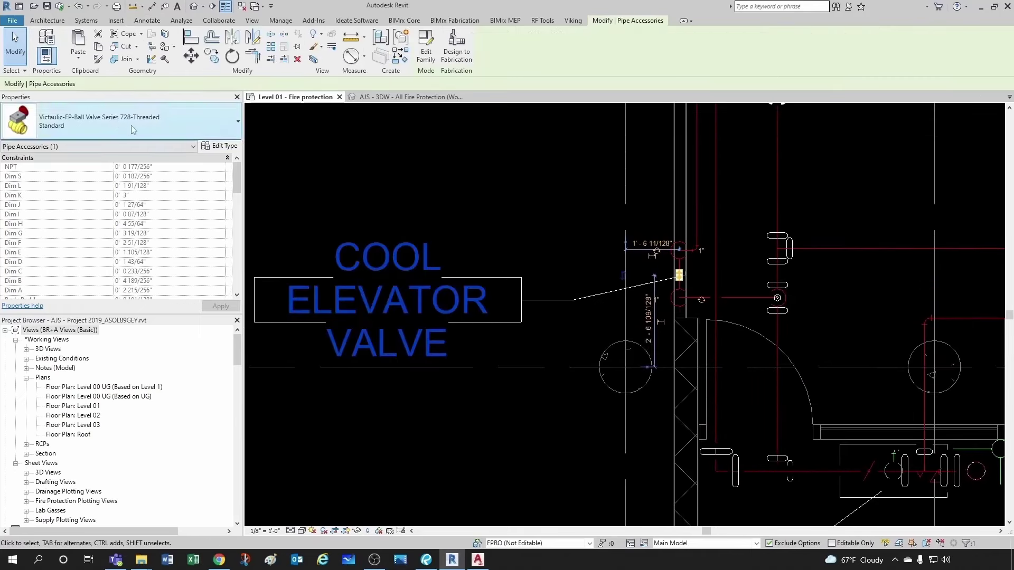
key("Escape")
scroll(549, 287, "down", 2)
scroll(654, 259, "up", 2)
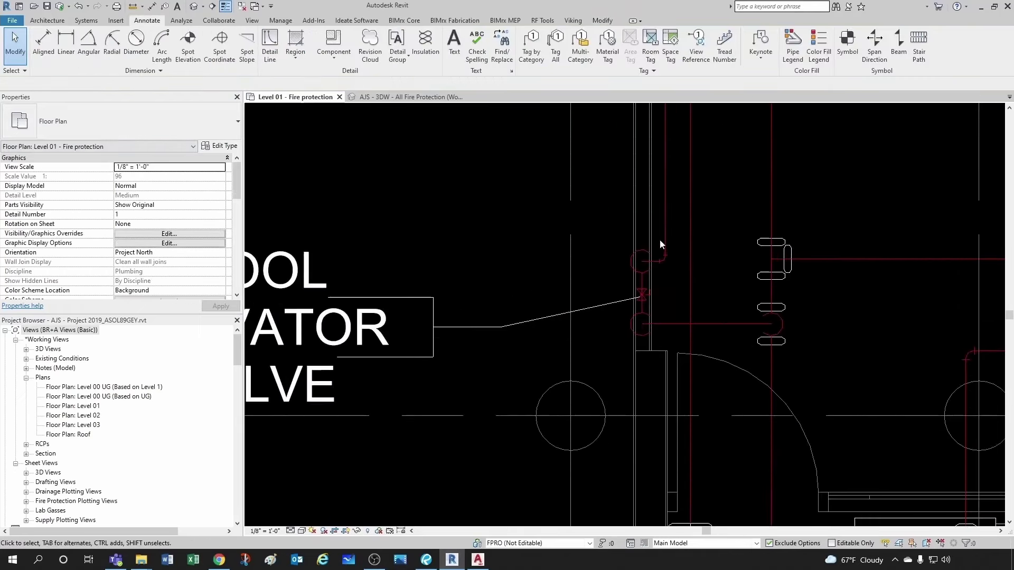
Step: Draw a 1" fire protection pipe up the plan at a 10' 0" offset, in the open area west of the valve's keynote tag
scroll(619, 270, "down", 2)
key("p")
key("i")
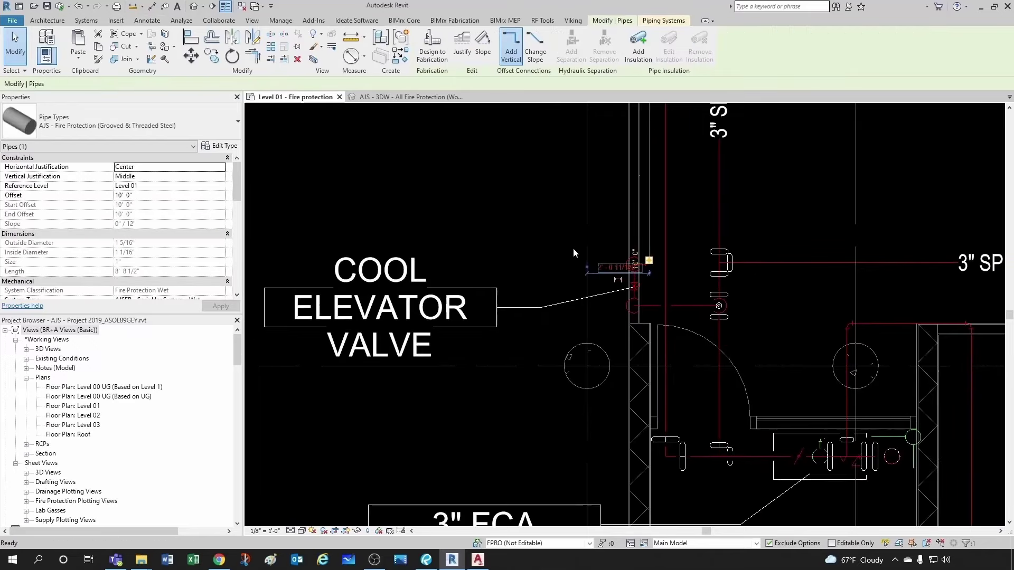
scroll(572, 248, "down", 1)
scroll(516, 246, "up", 1)
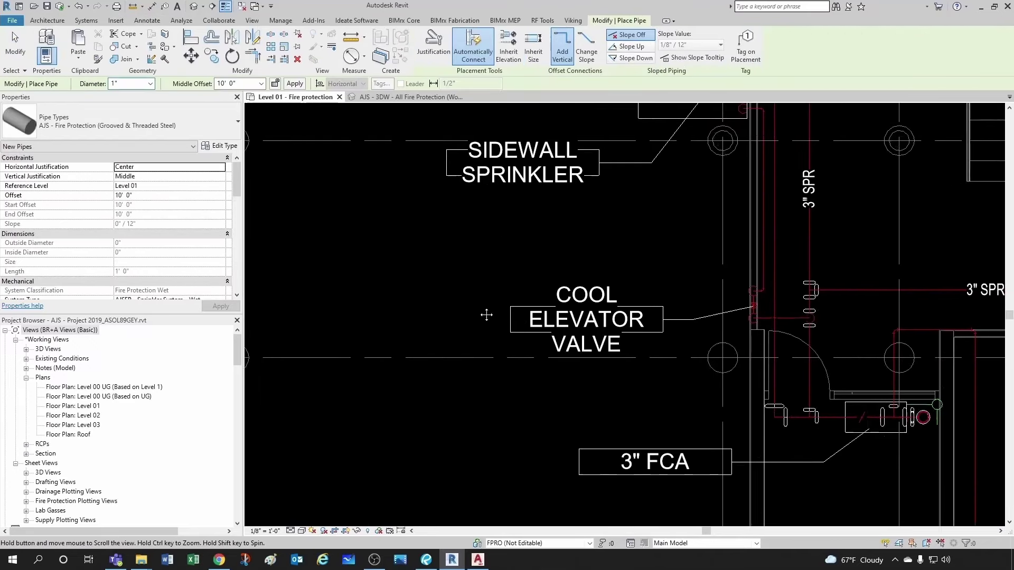
scroll(484, 315, "down", 1)
left_click(427, 332)
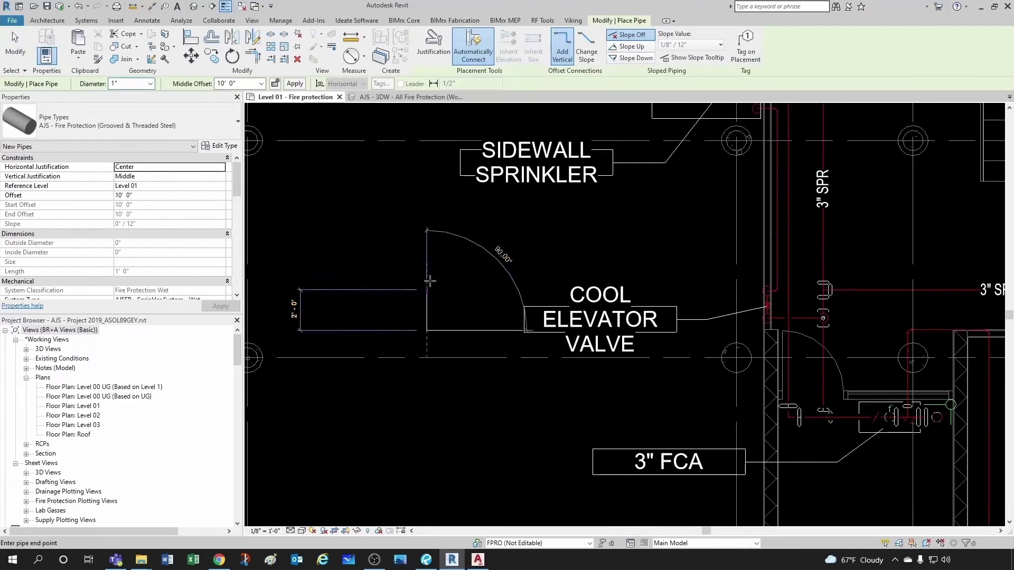
left_click(426, 208)
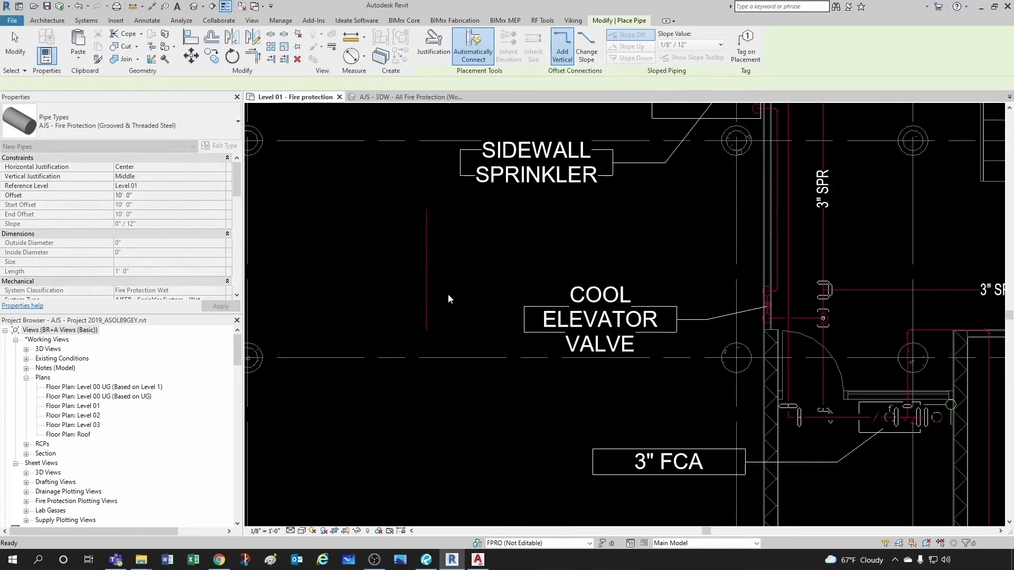
key("Escape")
key("Escape")
Step: Place a Victaulic-FP-Ball Valve Series 728-Threaded, Standard type, midway along the new 1" pipe and end component placement
scroll(551, 324, "up", 3)
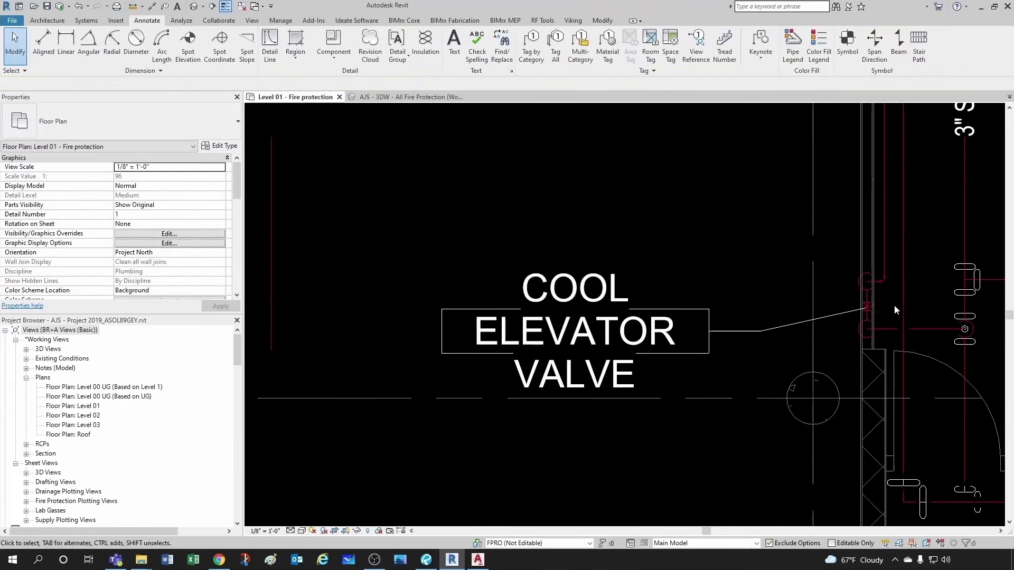
key("p")
key("a")
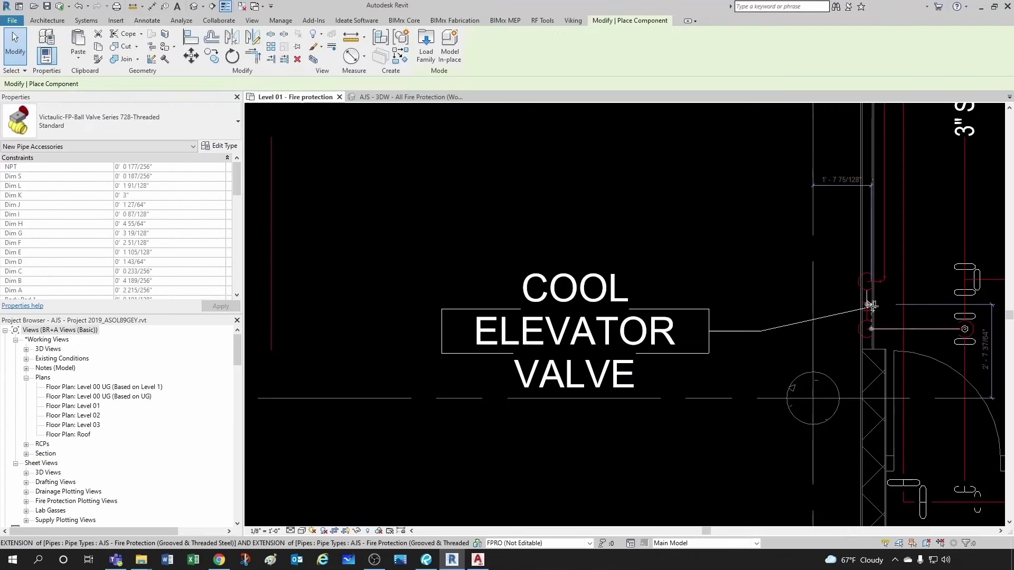
scroll(455, 233, "down", 2)
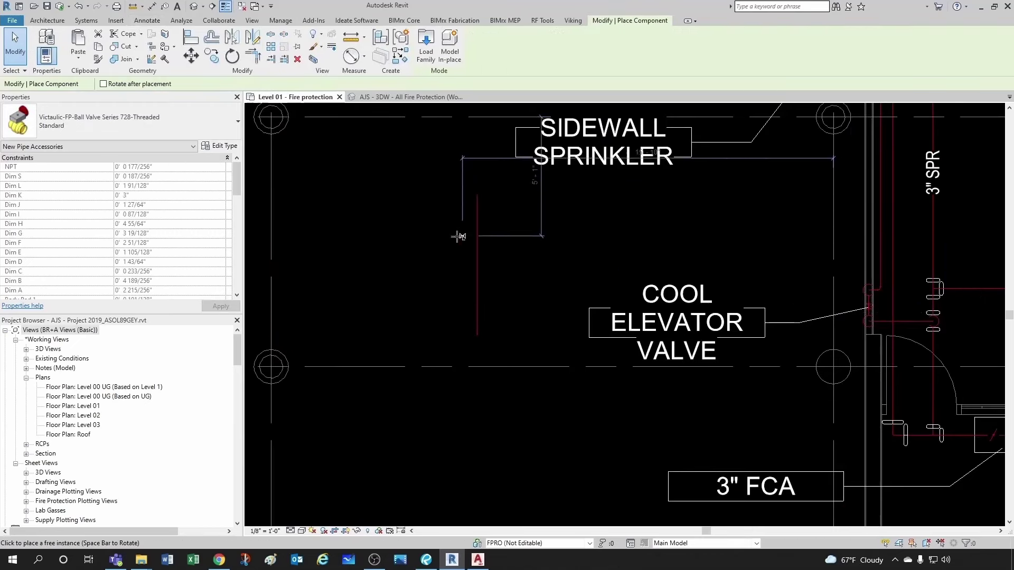
left_click(476, 268)
key("Escape")
key("Escape")
scroll(543, 269, "down", 1)
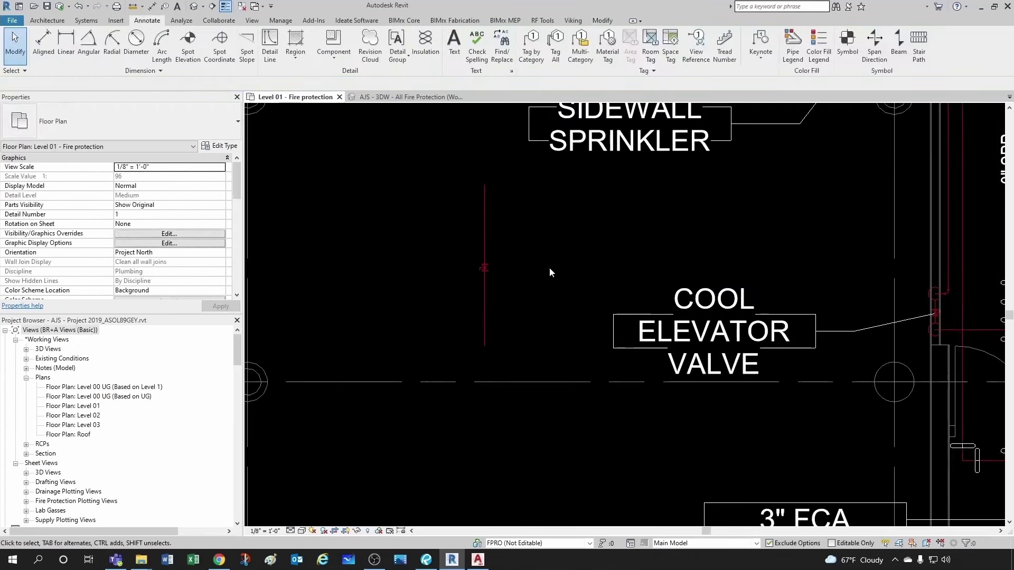
Step: Place an element keynote on the new ball valve, with its COOL ELEVATOR VALVE tag on a leader to the west, and end keynote placement
left_click(760, 55)
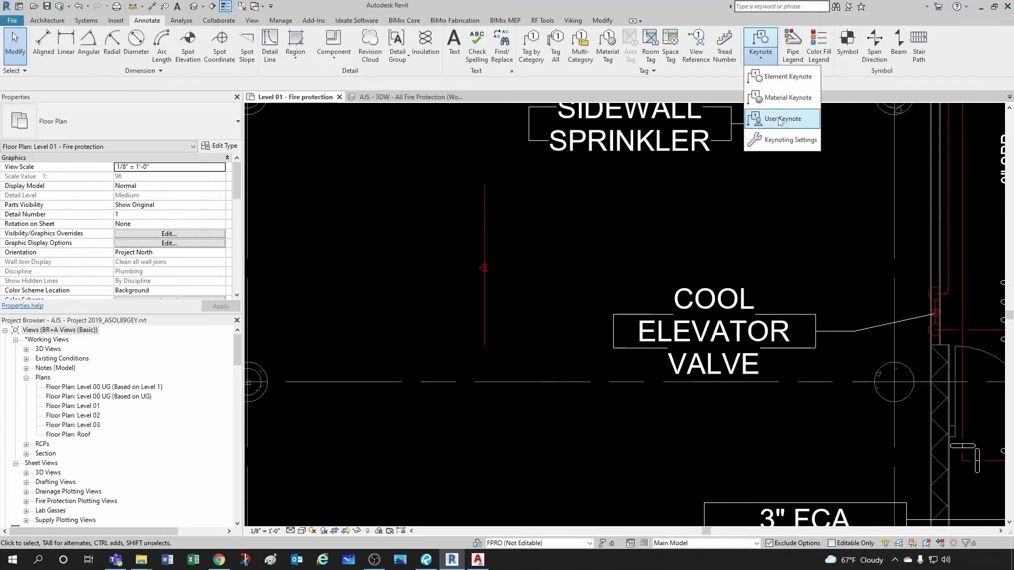
left_click(765, 78)
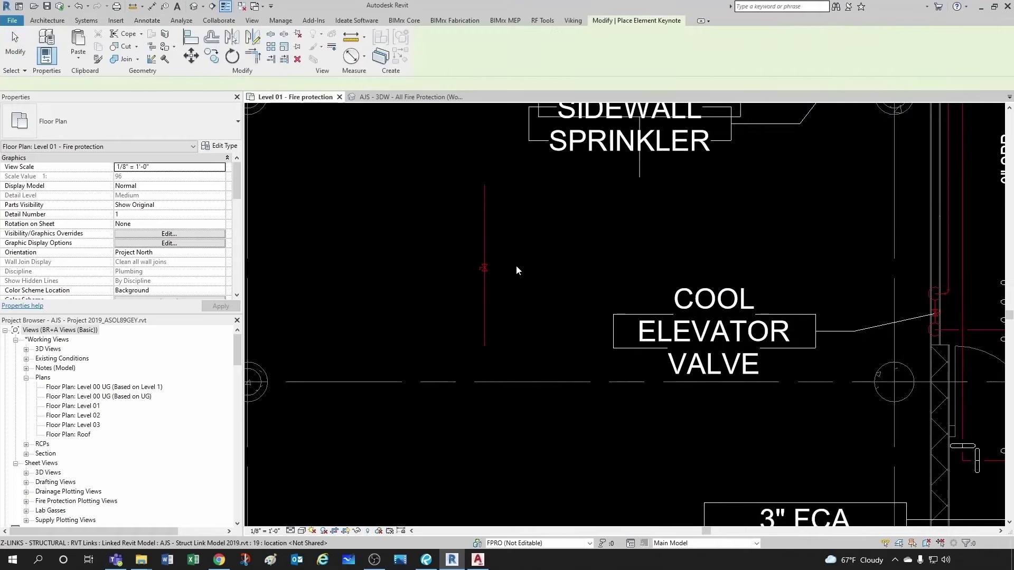
scroll(580, 278, "up", 1)
left_click(597, 260)
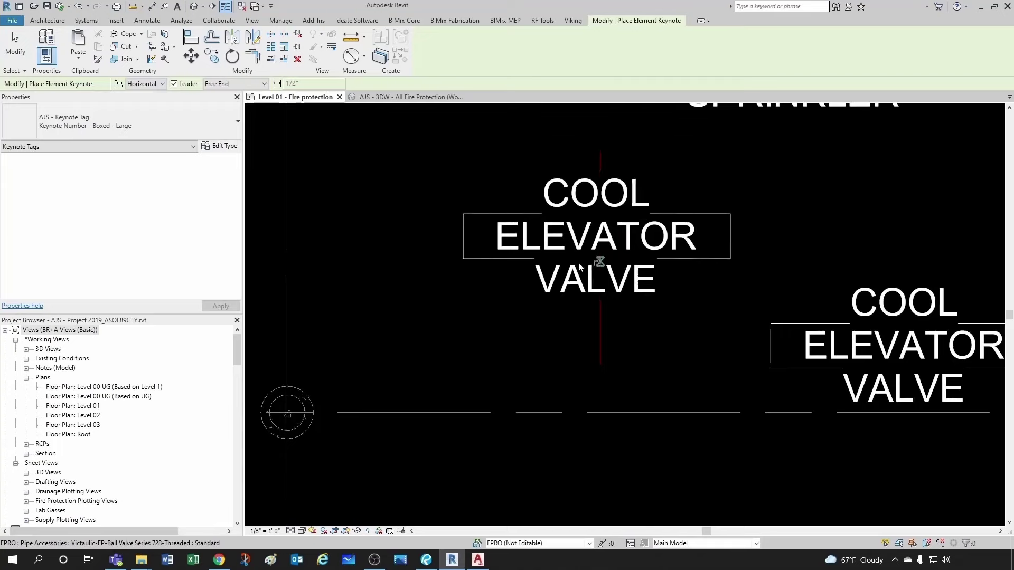
scroll(578, 262, "down", 1)
left_click(549, 214)
left_click(497, 220)
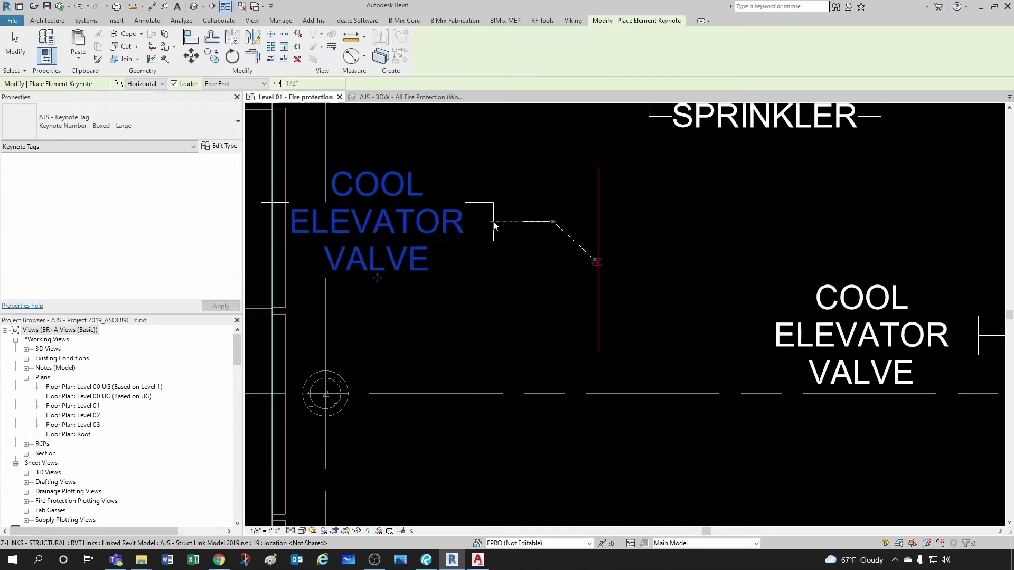
key("Escape")
key("Escape")
scroll(507, 255, "down", 1)
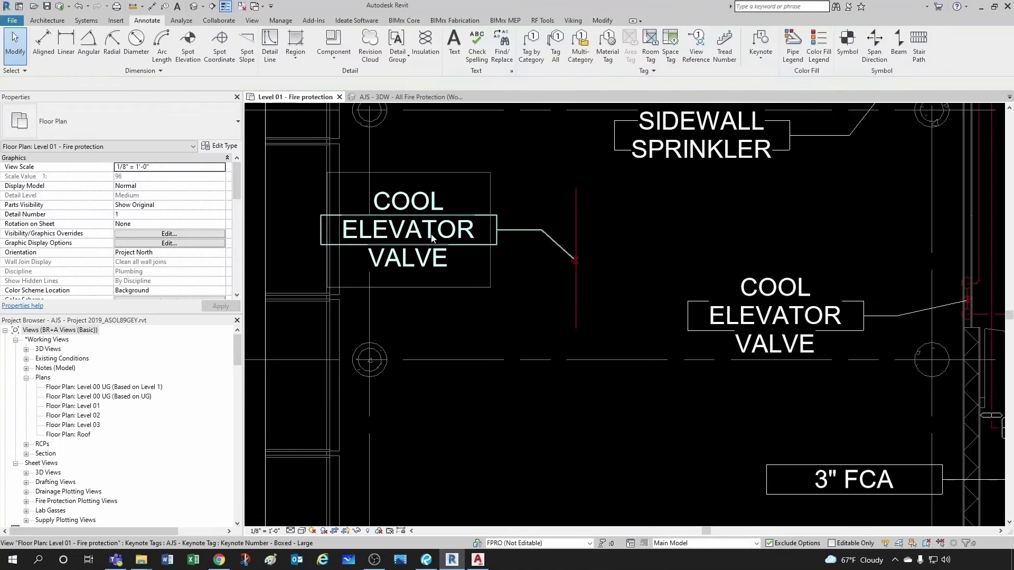
Step: Inspect the new ball valve's type properties, checking its Keynote value and available types, and close them without changes
scroll(586, 267, "up", 2)
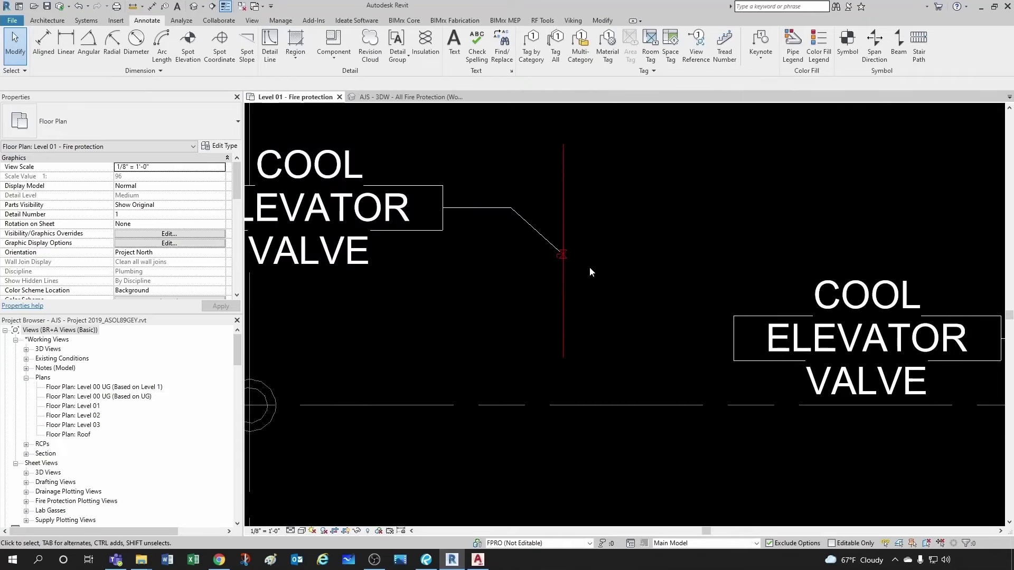
left_click(567, 256)
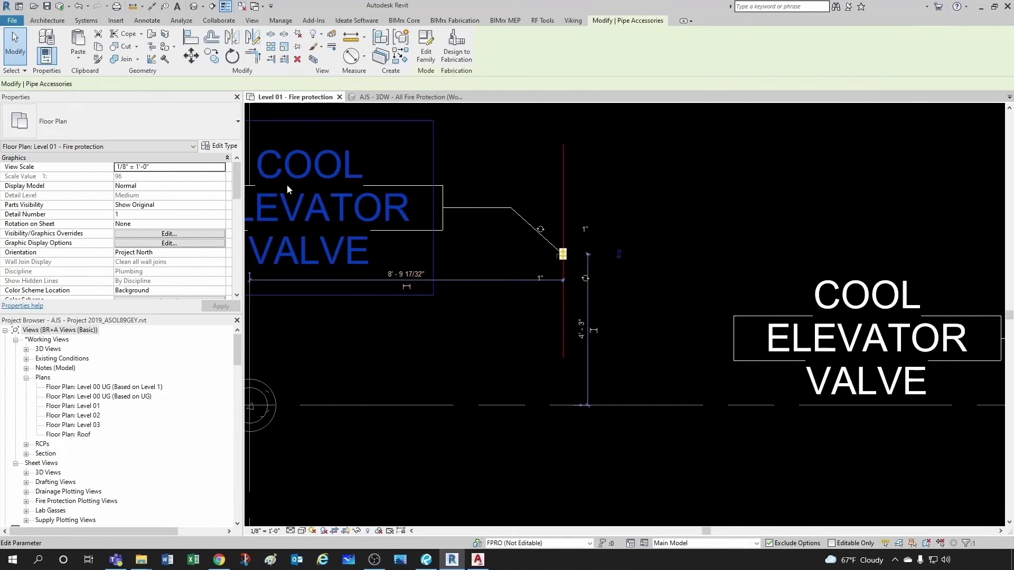
left_click(222, 146)
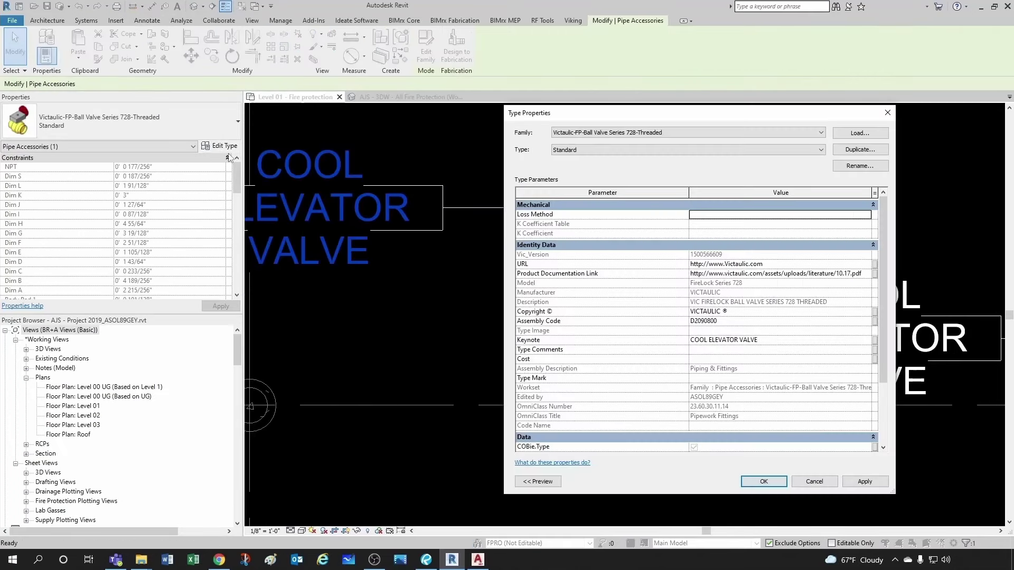
left_click(584, 153)
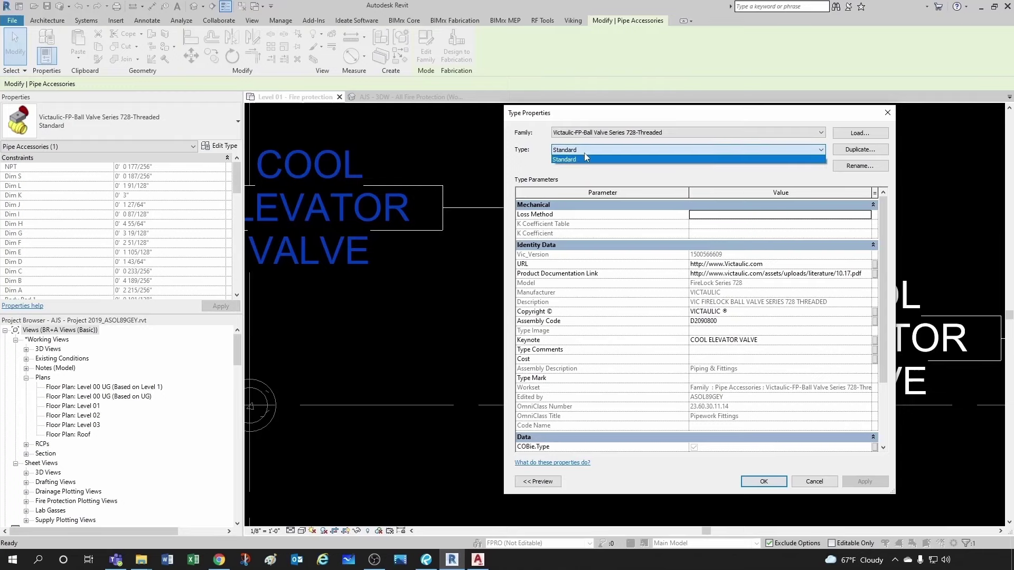
key("Escape")
key("Escape")
key("Escape")
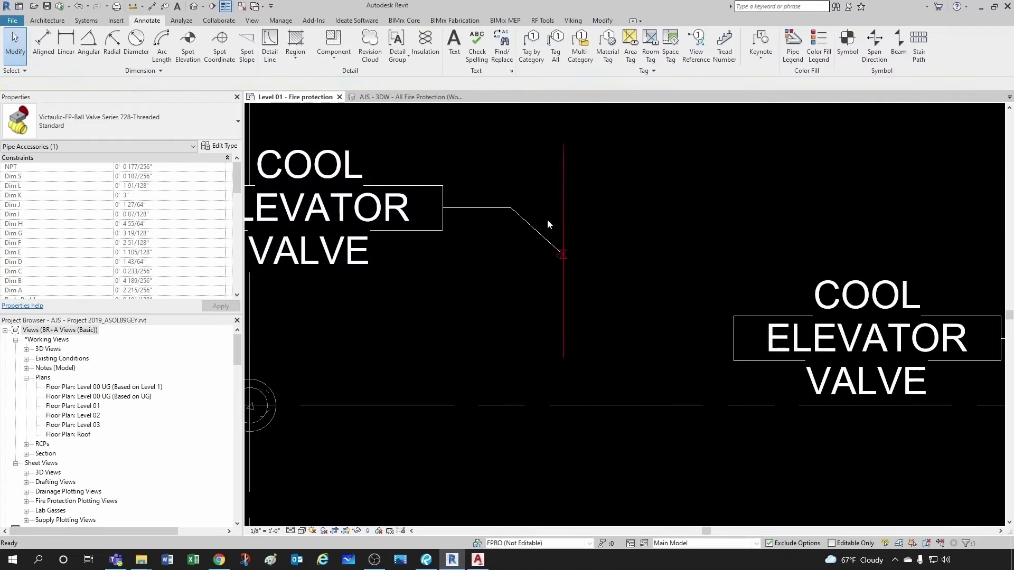
Step: Draw a 2" pipe similar to the 1" pipe, running down the plan just southwest of it at a 10' 0" offset
left_click(564, 204)
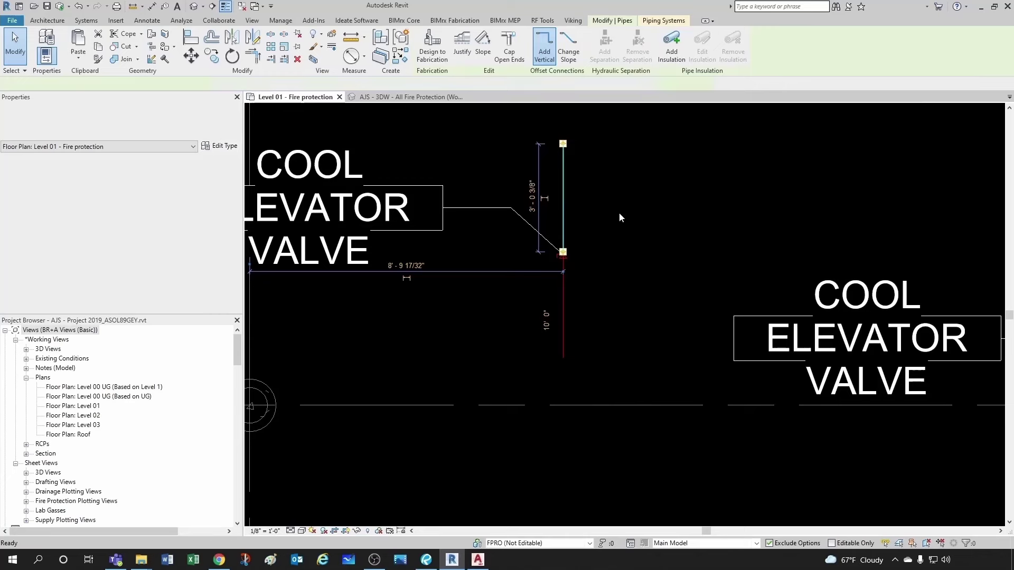
key("c")
key("s")
left_click(151, 83)
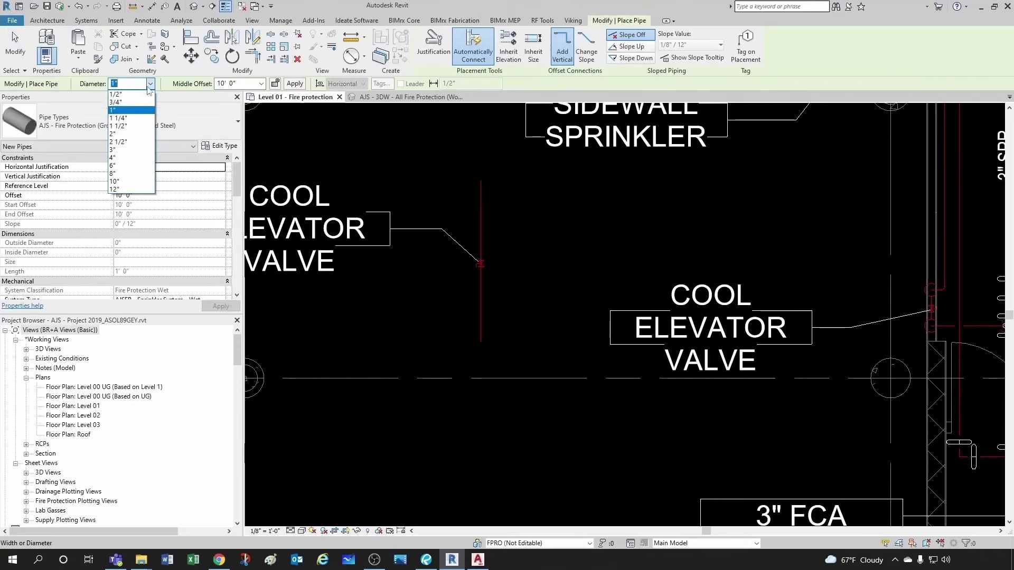
left_click(127, 136)
scroll(316, 211, "down", 1)
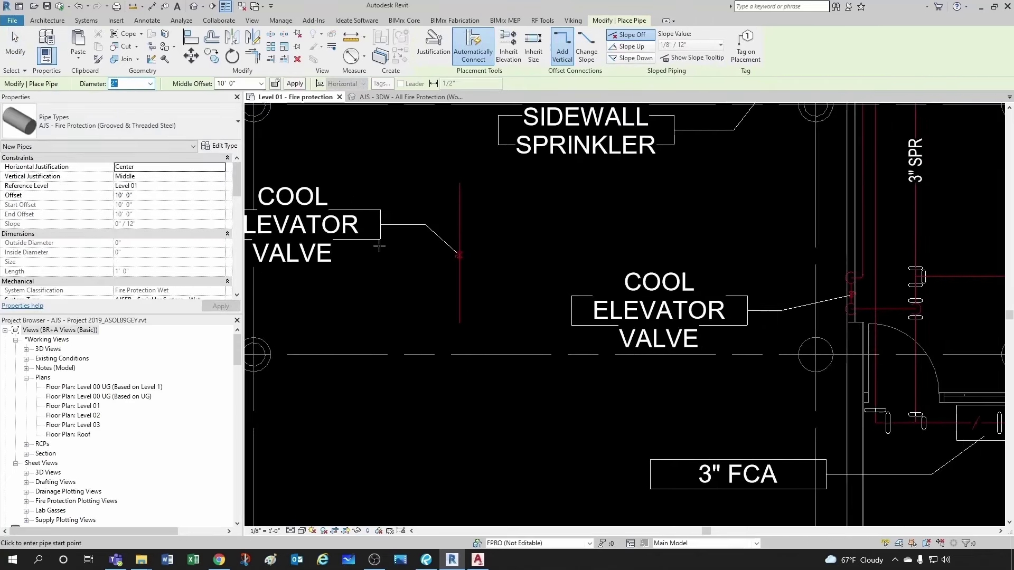
left_click(403, 323)
left_click(403, 473)
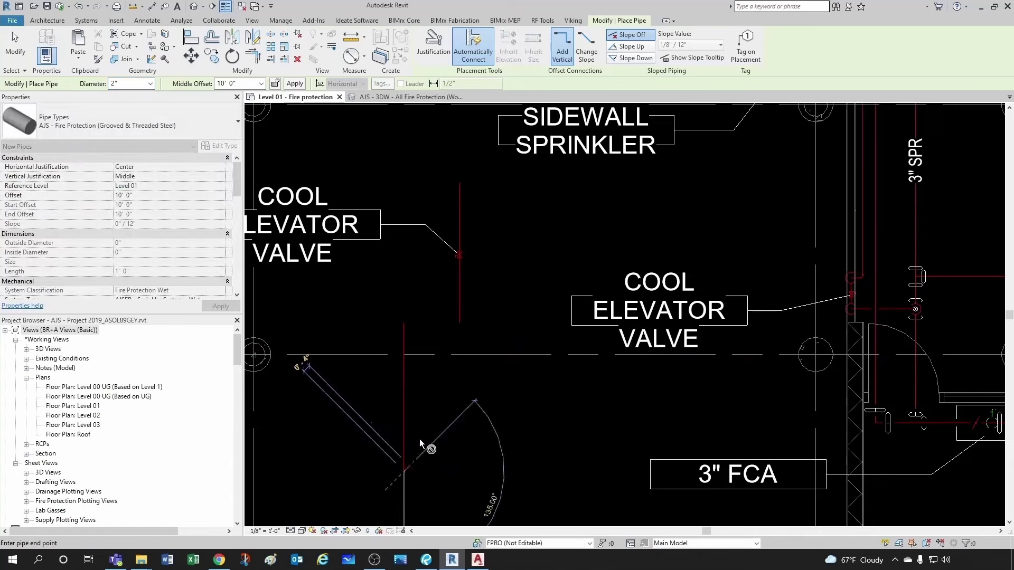
Step: End pipe drawing and place a valve similar to the 1" pipe's ball valve partway along the new 2" pipe
key("Escape")
scroll(458, 256, "up", 2)
left_click(459, 258)
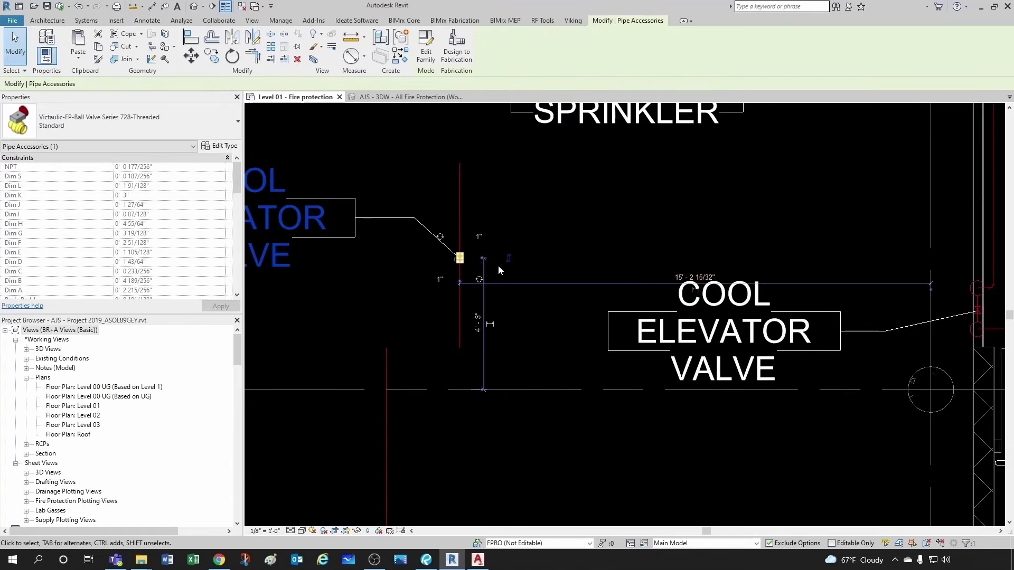
key("c")
key("s")
scroll(523, 231, "down", 2)
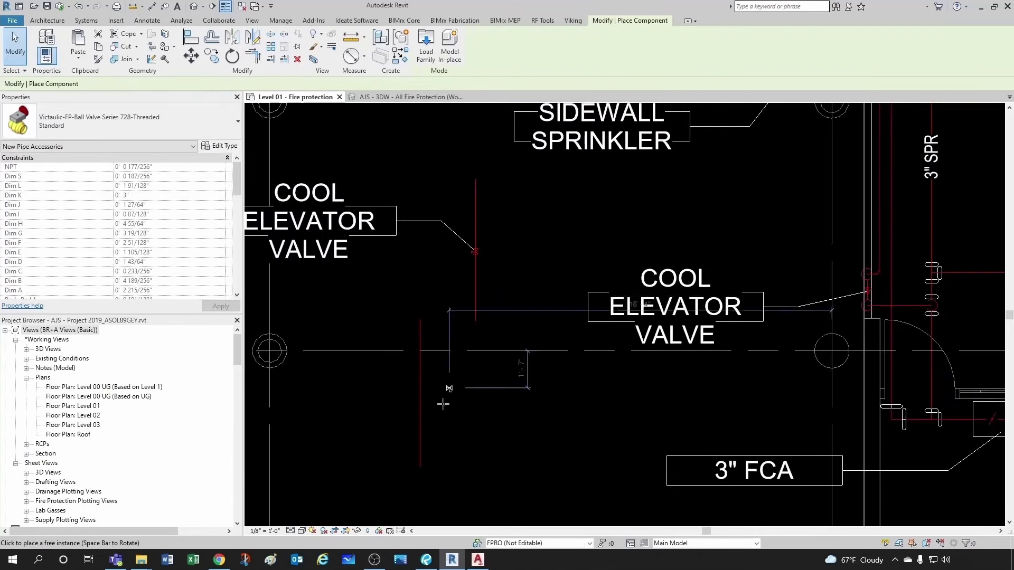
scroll(444, 393, "up", 3)
left_click(411, 386)
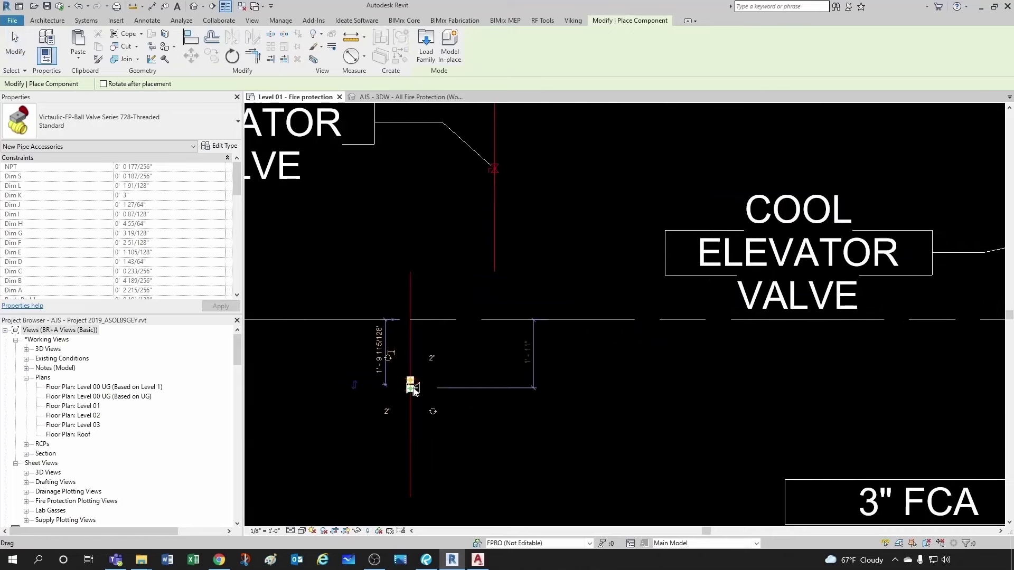
key("Escape")
Step: Compare the Nominal Diameter of the ball valve on the 1" pipe with that of the valve on the 2" pipe
scroll(504, 165, "up", 2)
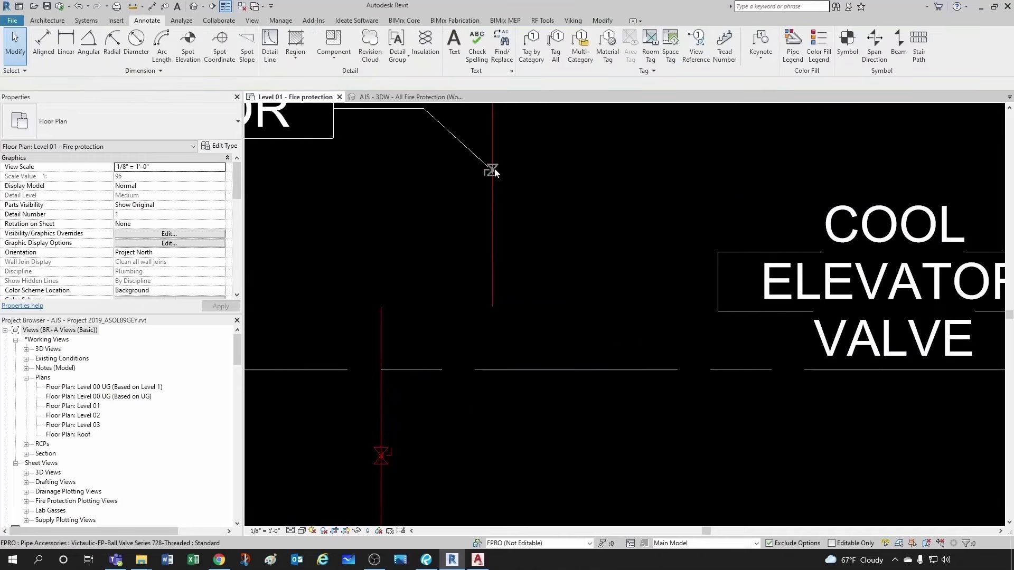
left_click(492, 169)
scroll(139, 230, "down", 5)
scroll(139, 230, "down", 4)
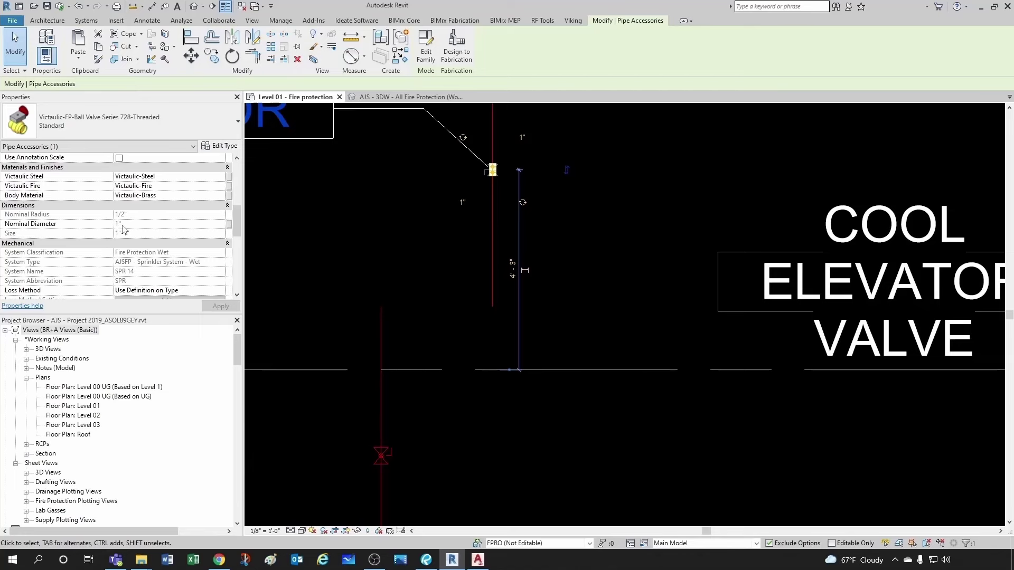
key("Escape")
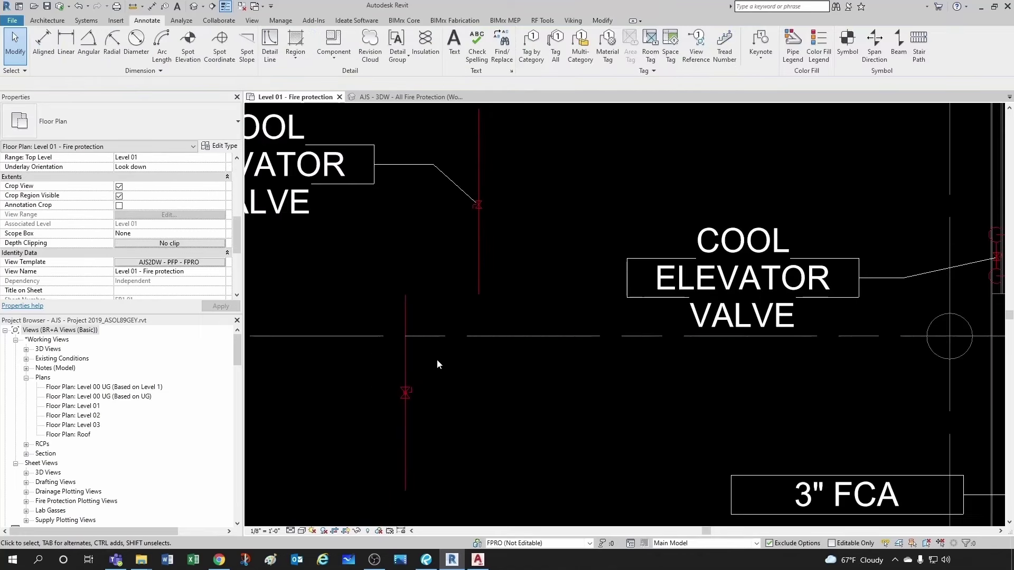
left_click(403, 393)
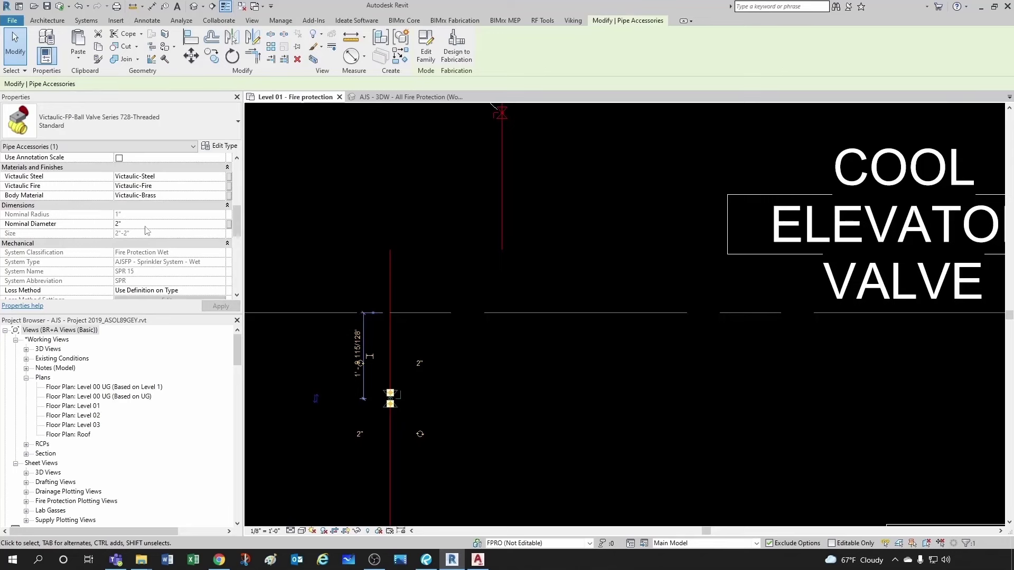
key("Escape")
Step: Place an element keynote on the 2" pipe's ball valve, with its COOL ELEVATOR VALVE tag on a leader to the west
scroll(564, 357, "down", 2)
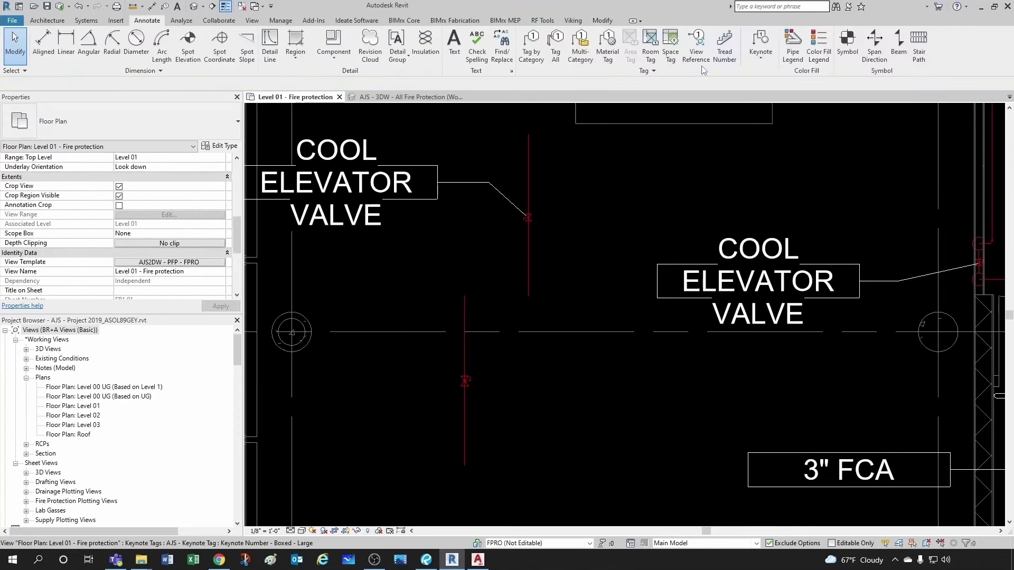
left_click(760, 47)
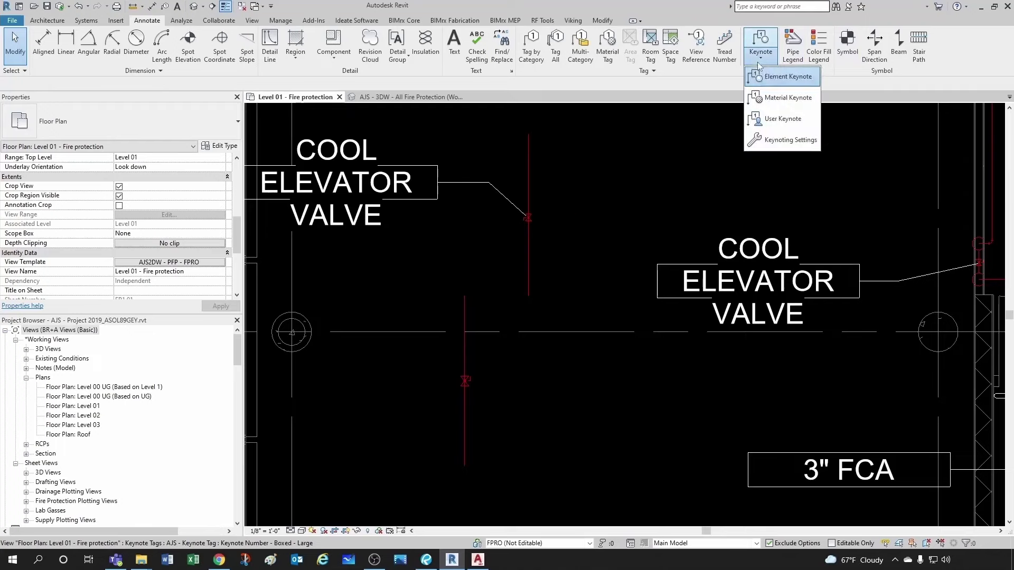
left_click(781, 77)
scroll(643, 173, "down", 3)
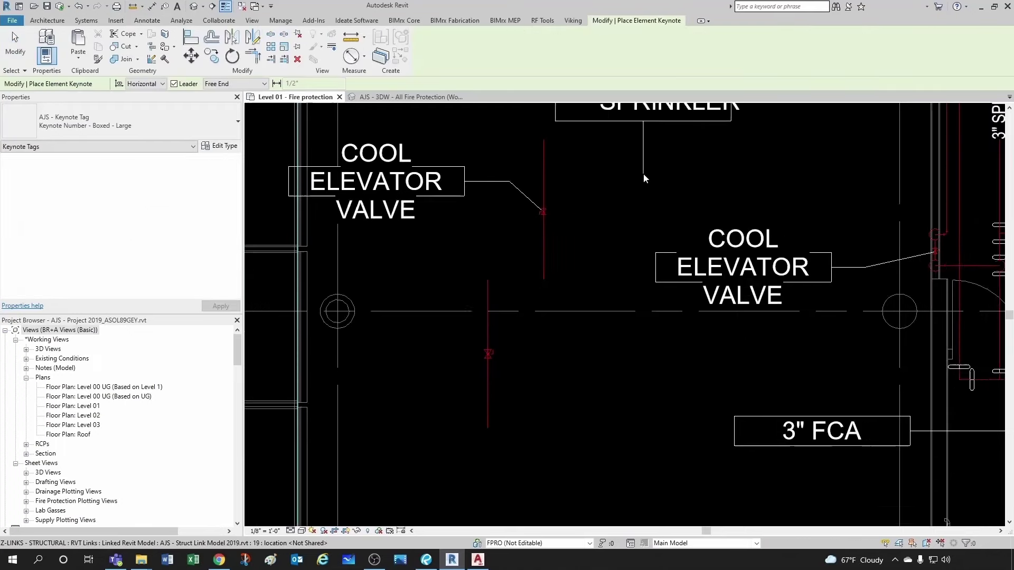
scroll(504, 321, "up", 2)
left_click(526, 310)
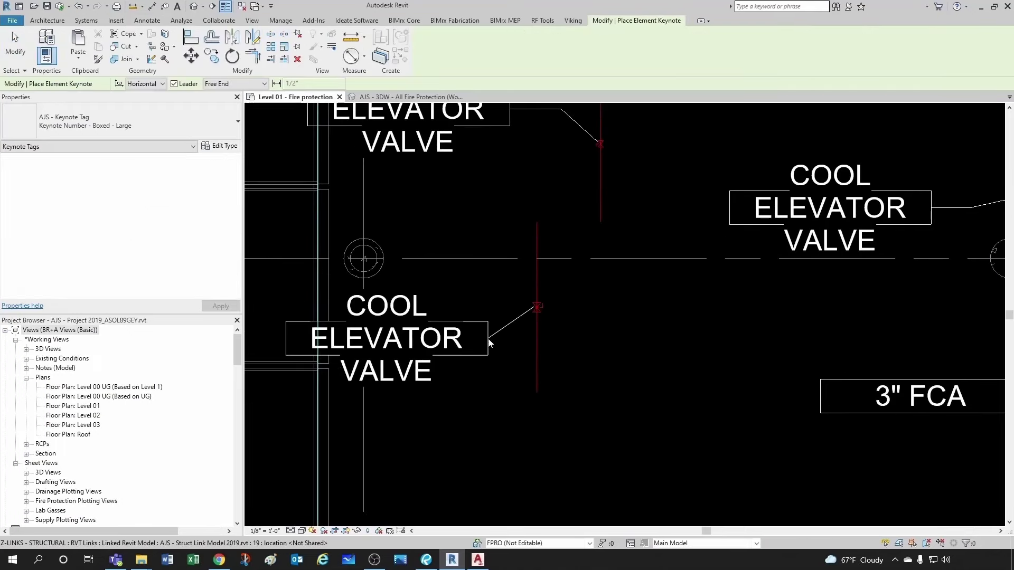
left_click(466, 343)
key("Escape")
key("Escape")
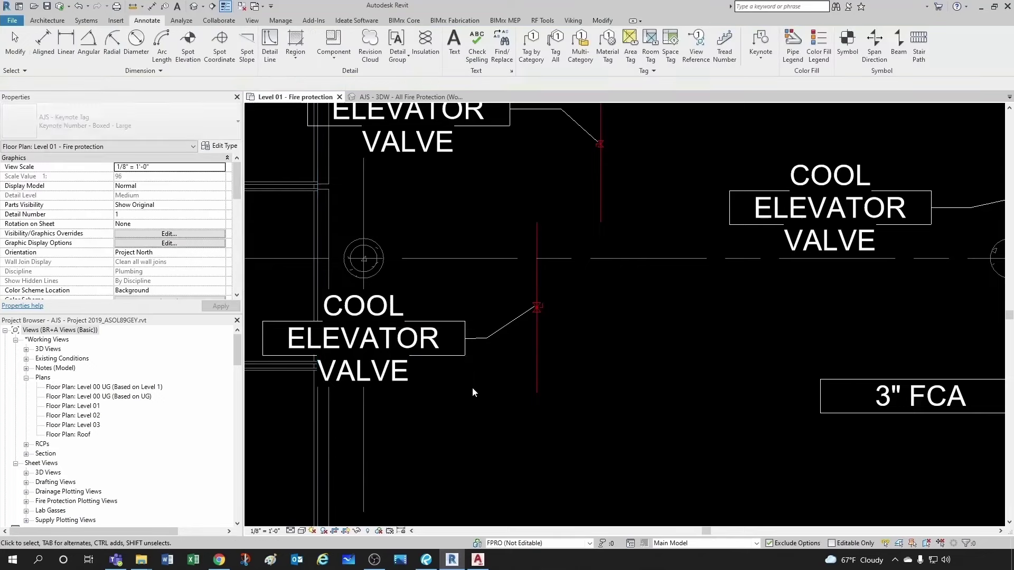
Step: Delete the Victaulic ball valves from the 2" pipe and the 1" pipe, along with their keynote tags
scroll(449, 370, "down", 2)
scroll(433, 351, "up", 1)
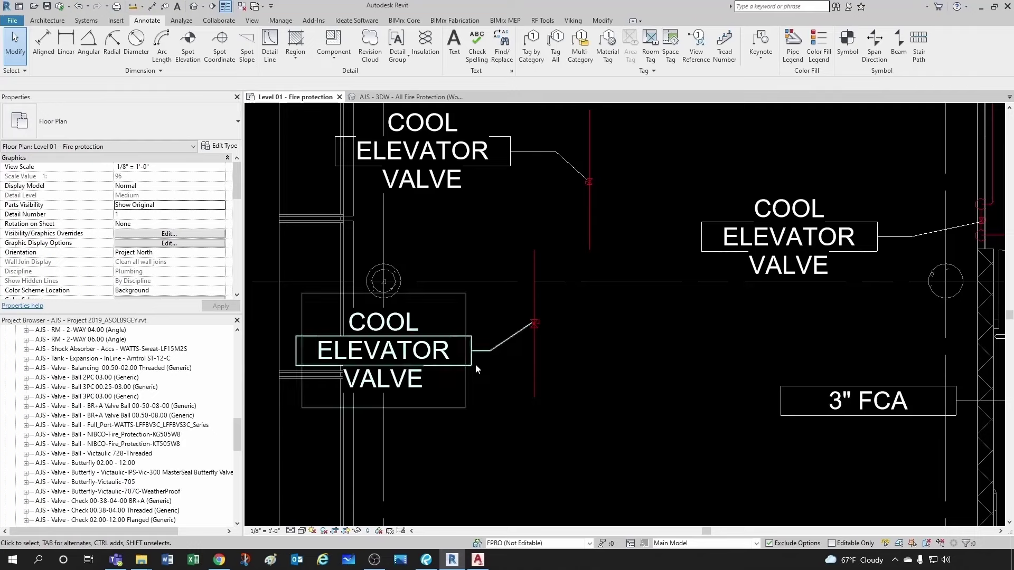
scroll(509, 362, "down", 2)
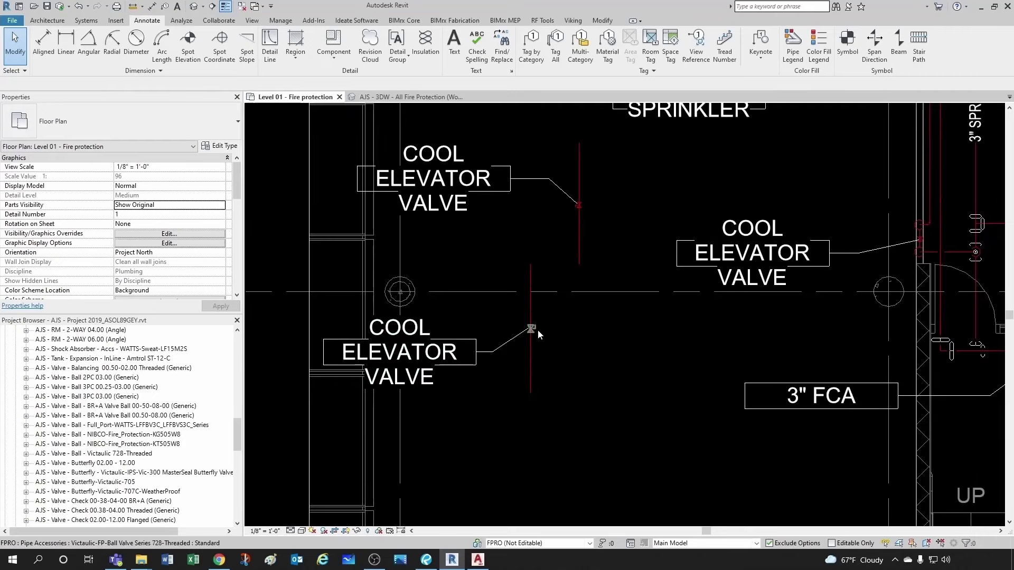
left_click(534, 331)
key("Delete")
scroll(566, 374, "up", 1)
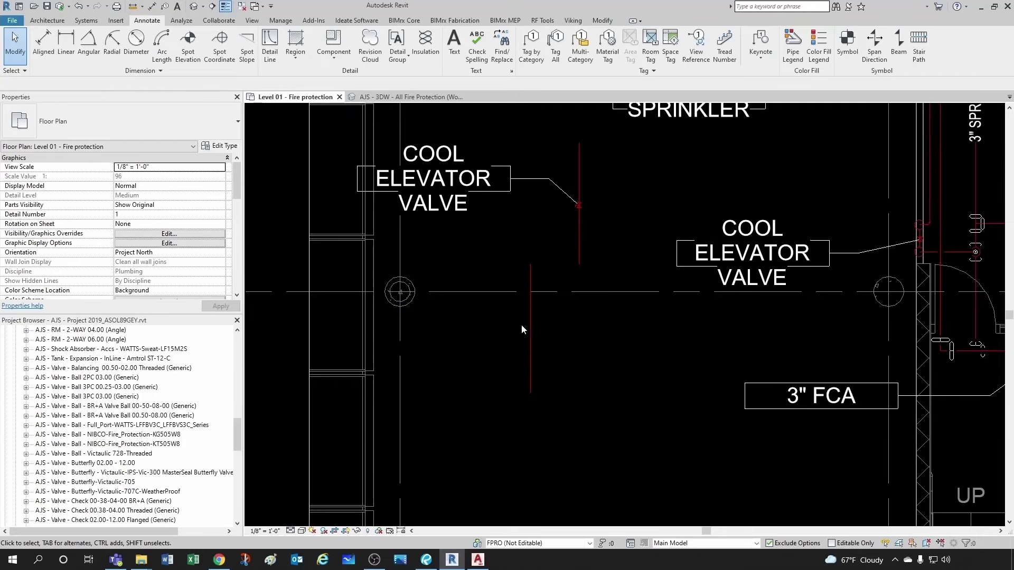
left_click(580, 207)
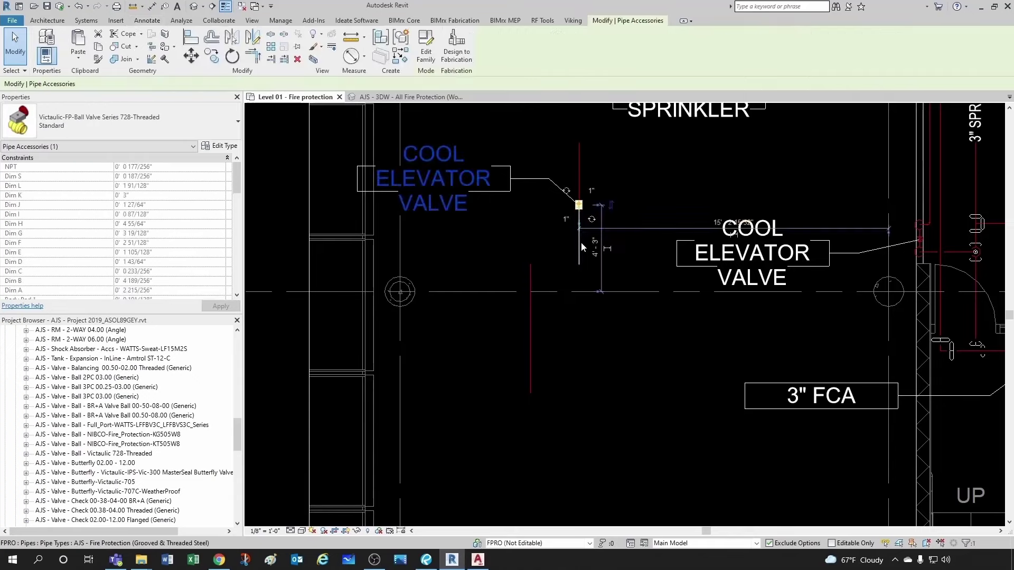
key("Delete")
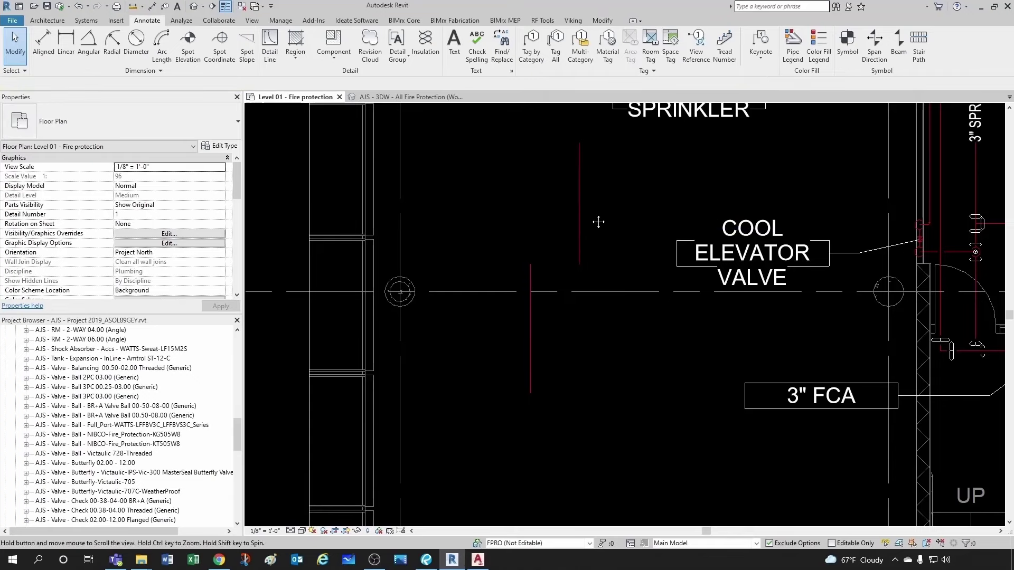
middle_click_drag(590, 213, 587, 224)
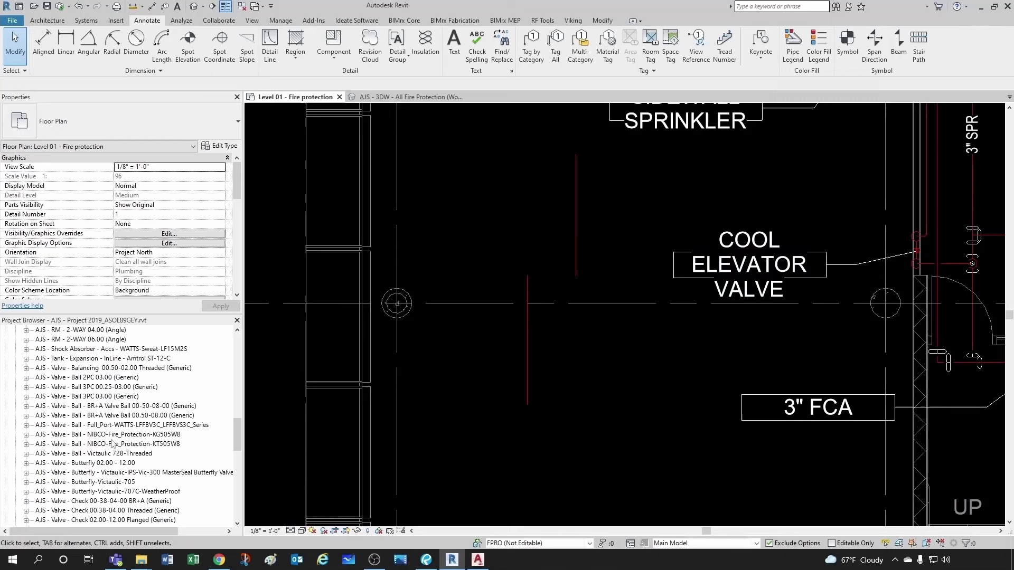
Step: Place an AJS - Valve - Ball - NIBCO-Fire_Protection-KT505W8 valve, type 1in_NL93X7A, midway along the 1" pipe and end component placement
left_click(26, 434)
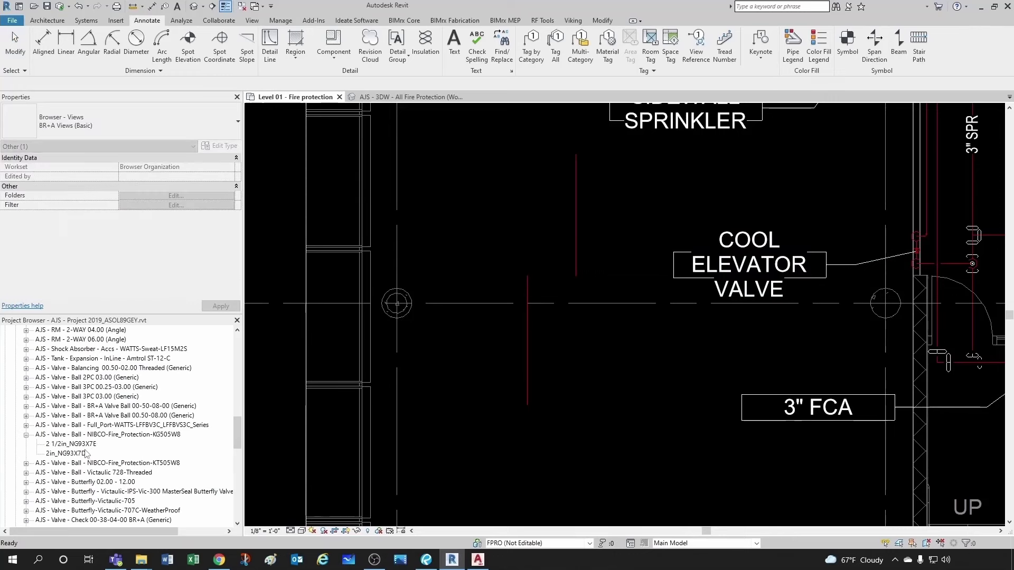
left_click(27, 434)
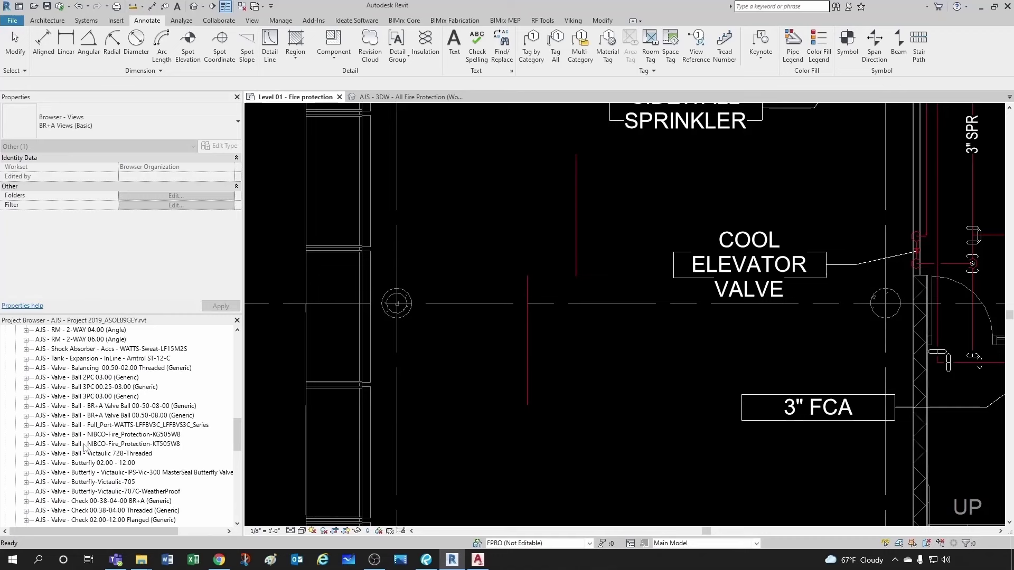
left_click(26, 435)
left_click(26, 434)
left_click(26, 444)
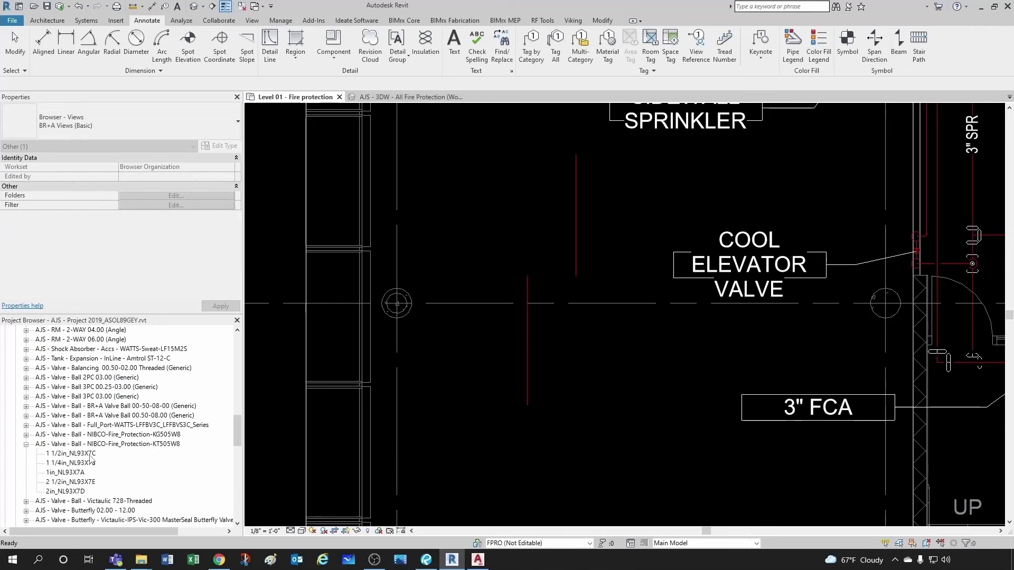
left_click(71, 473)
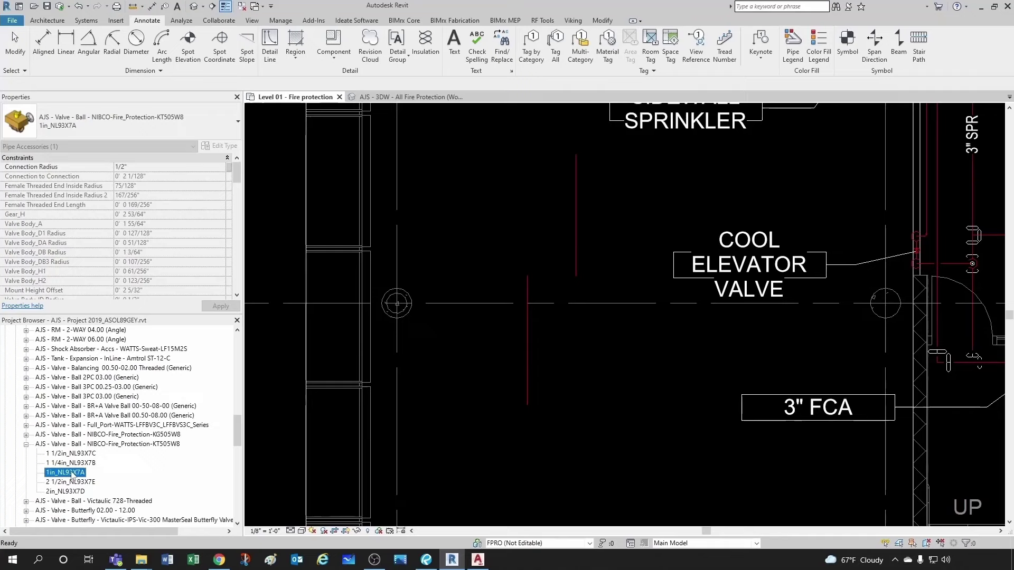
key("c")
key("m")
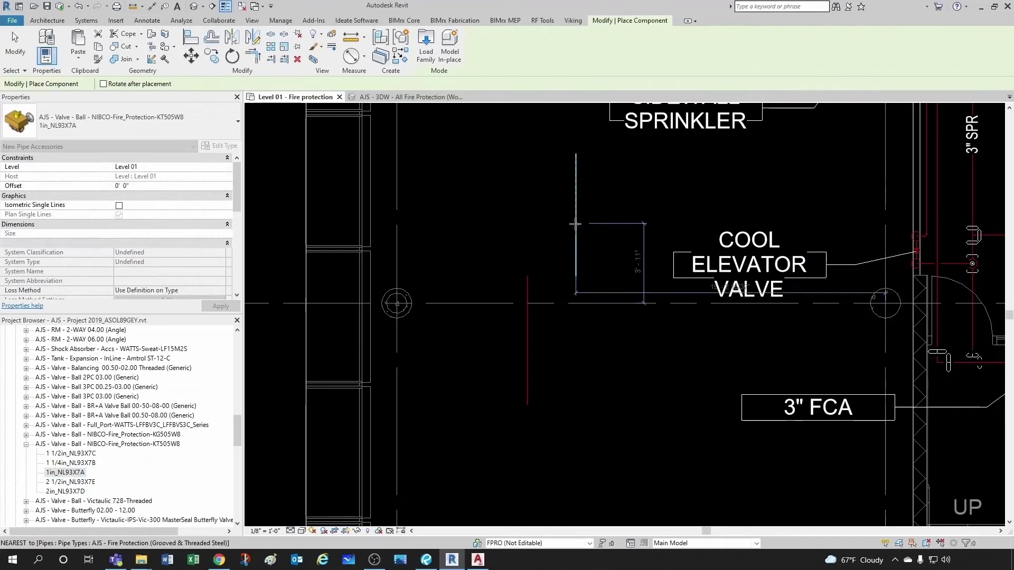
left_click(575, 213)
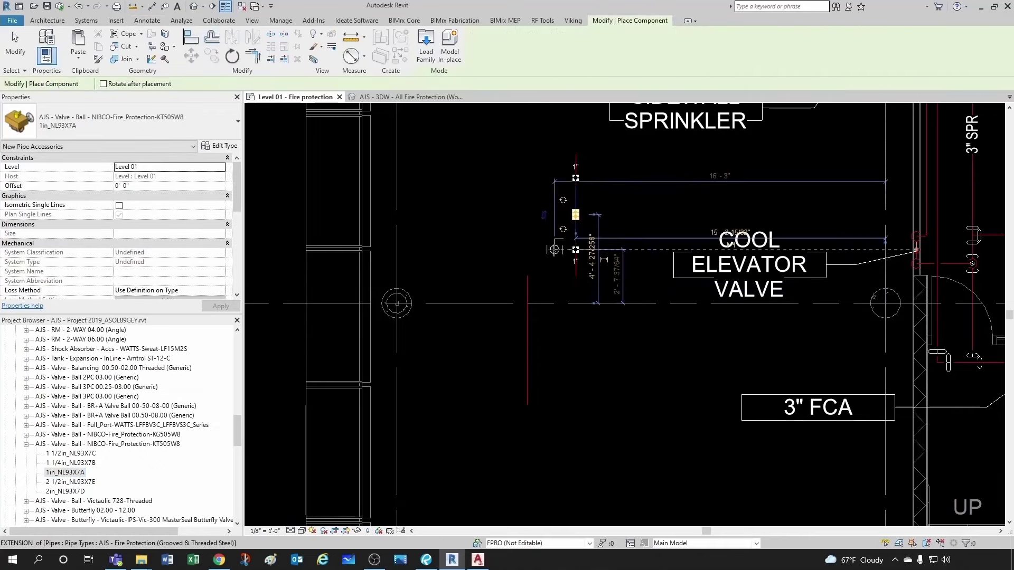
key("Escape")
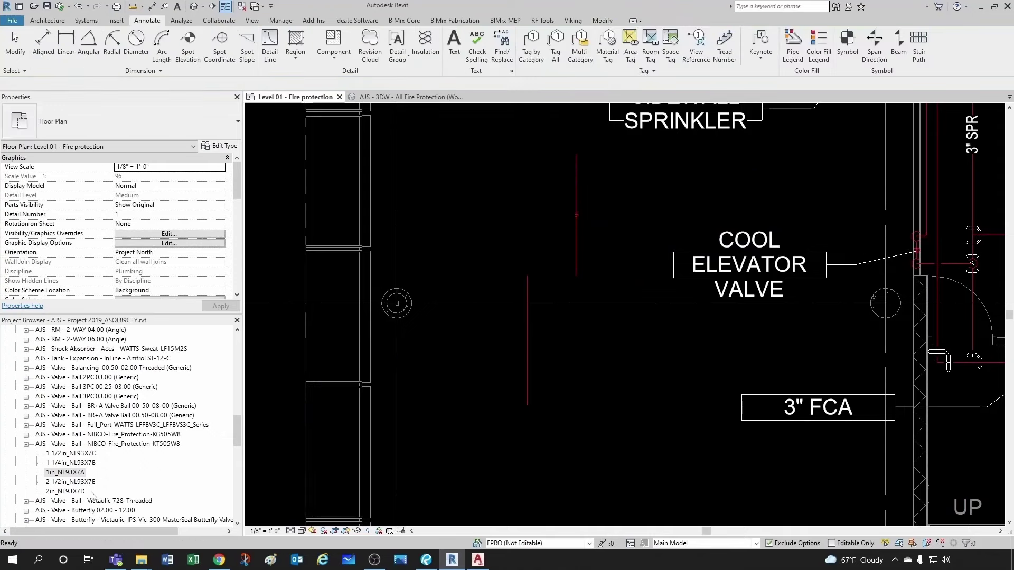
Step: Place the NIBCO KT505W8 ball valve type 2in_NL93X7D midway along the 2" pipe and end component placement
scroll(520, 352, "up", 2)
left_click(70, 491)
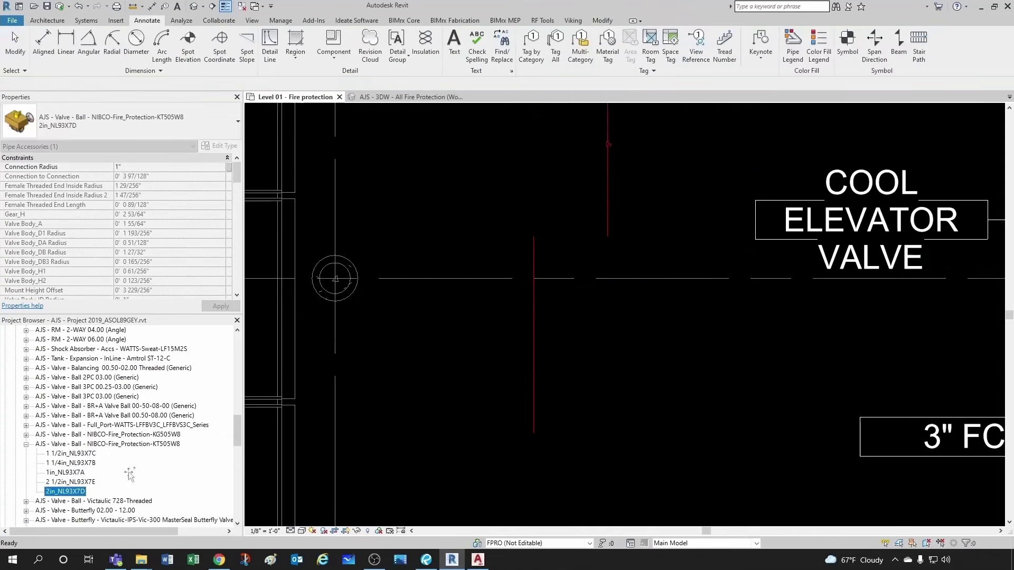
left_click_drag(398, 385, 402, 382)
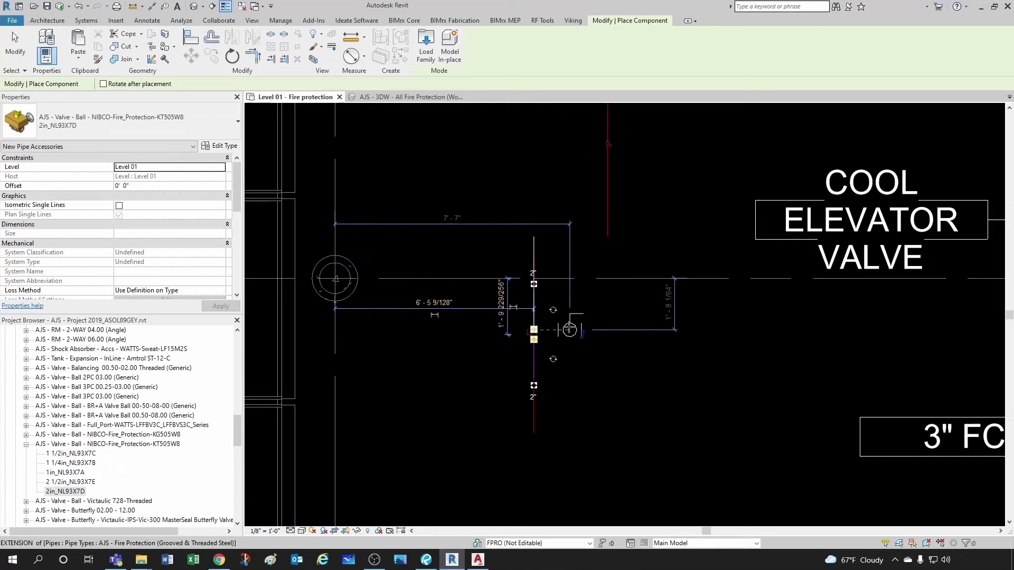
left_click(533, 334)
key("Escape")
scroll(569, 331, "down", 1)
scroll(569, 327, "down", 1)
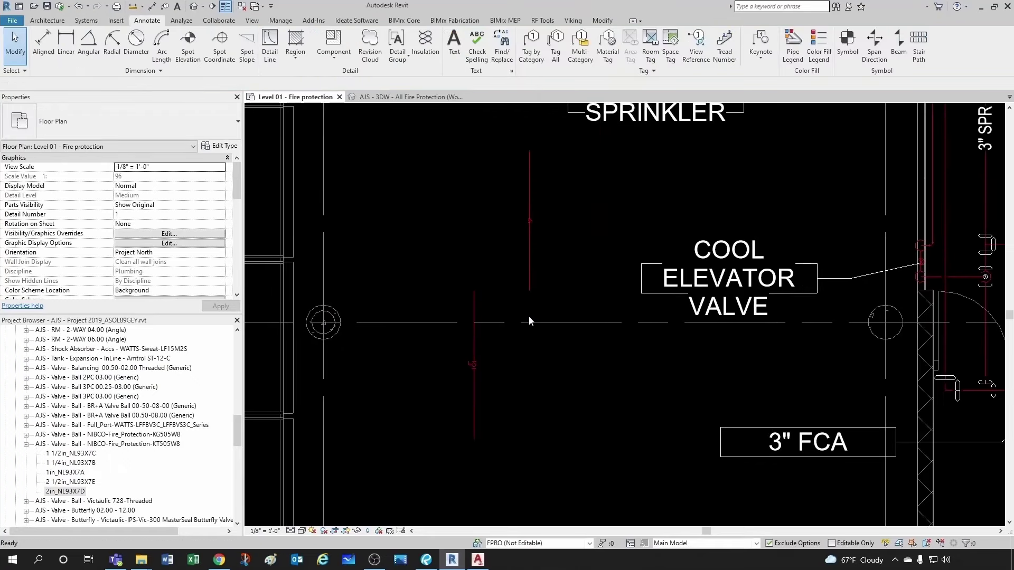
Step: Set the Keynote type parameter of the 1in_NL93X7A ball valve on the 1" pipe to VALVE 1IN
scroll(545, 232, "up", 2)
left_click(529, 217)
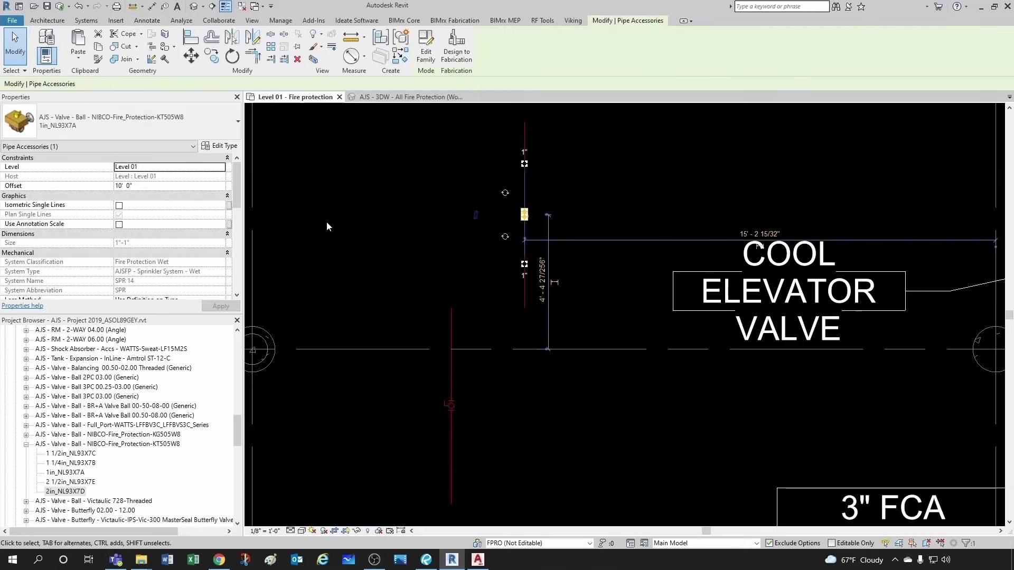
left_click(216, 147)
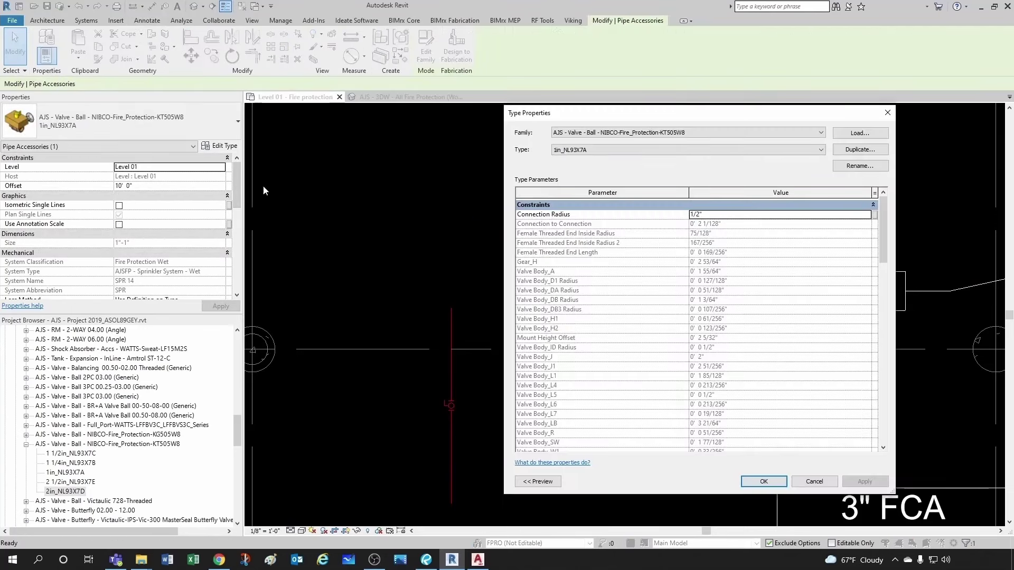
scroll(606, 371, "down", 10)
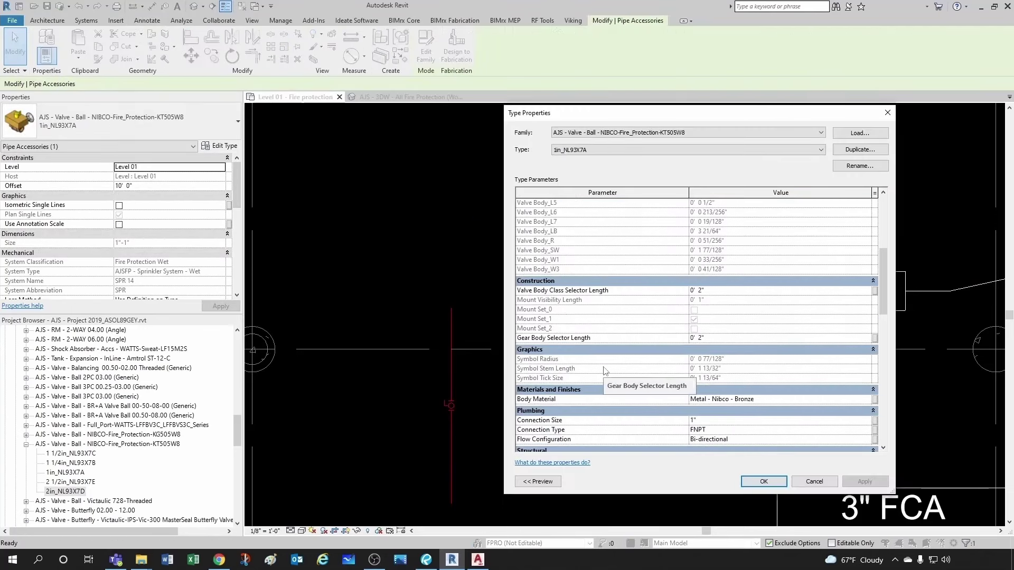
scroll(604, 370, "down", 4)
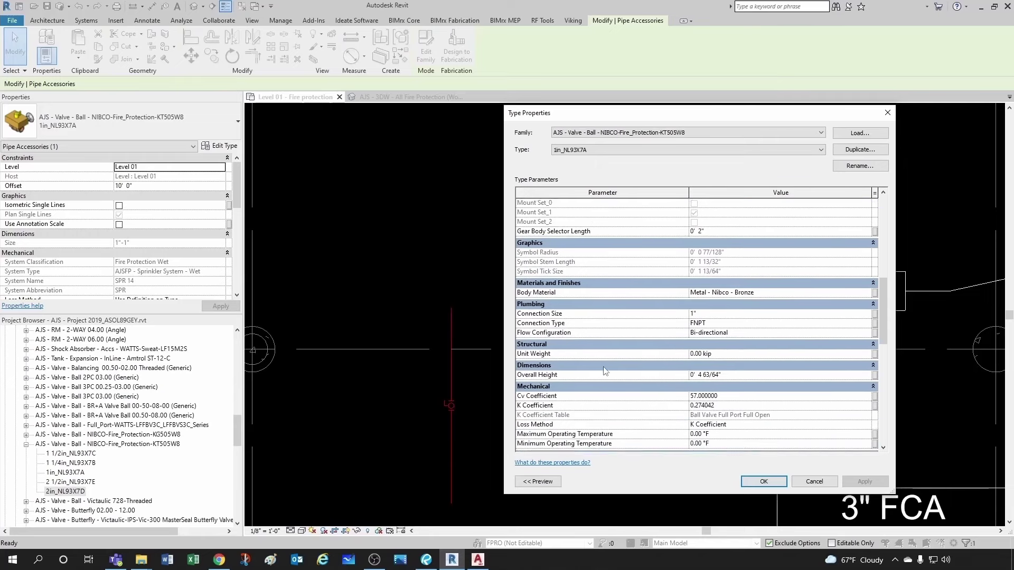
scroll(605, 370, "down", 4)
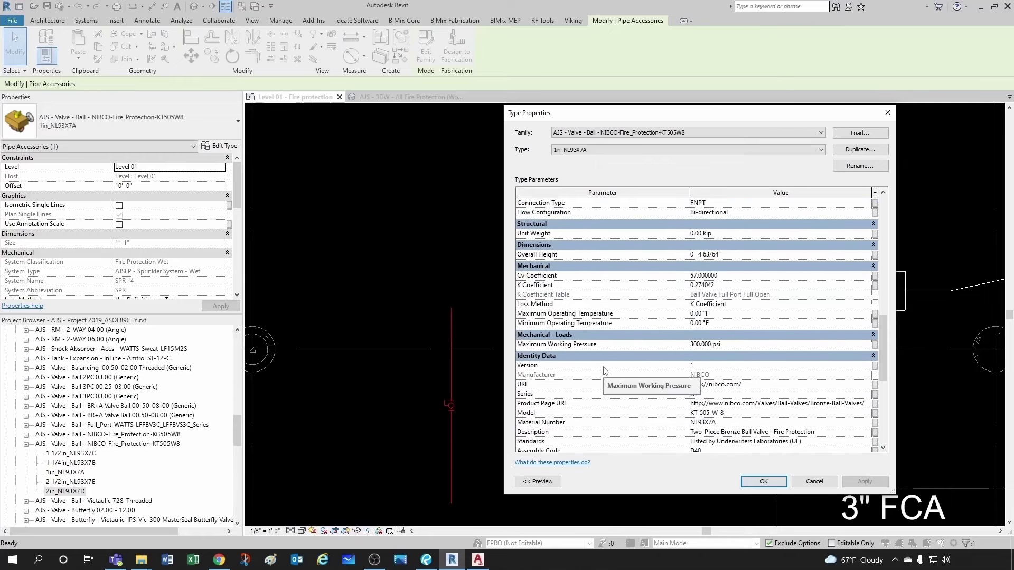
scroll(606, 370, "down", 2)
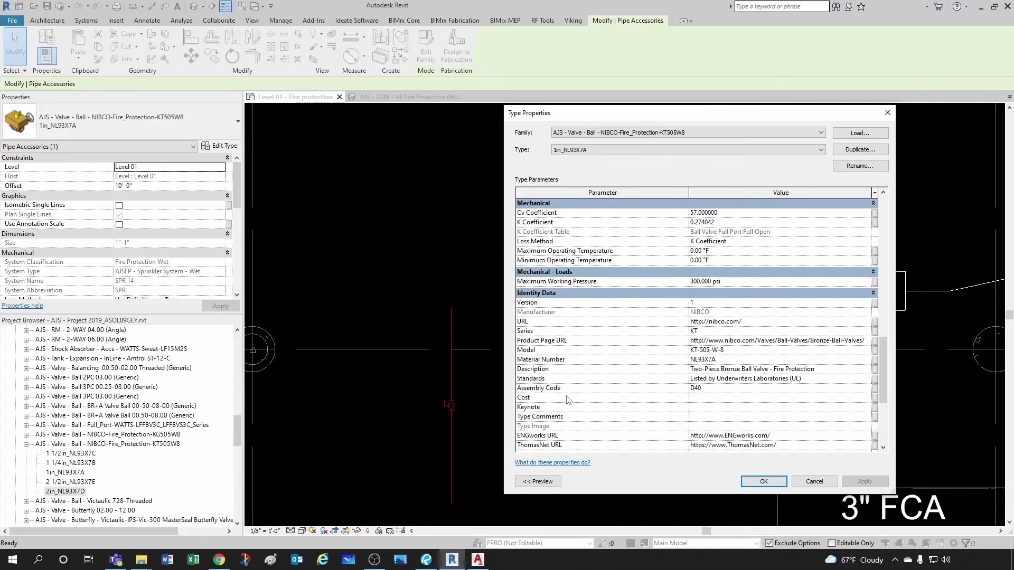
left_click(697, 406)
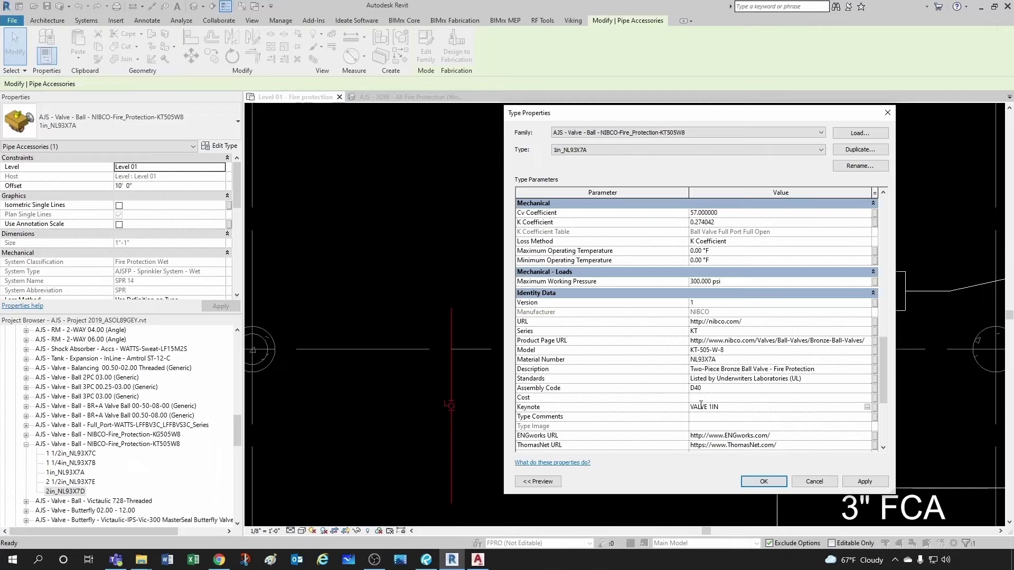
left_click(760, 481)
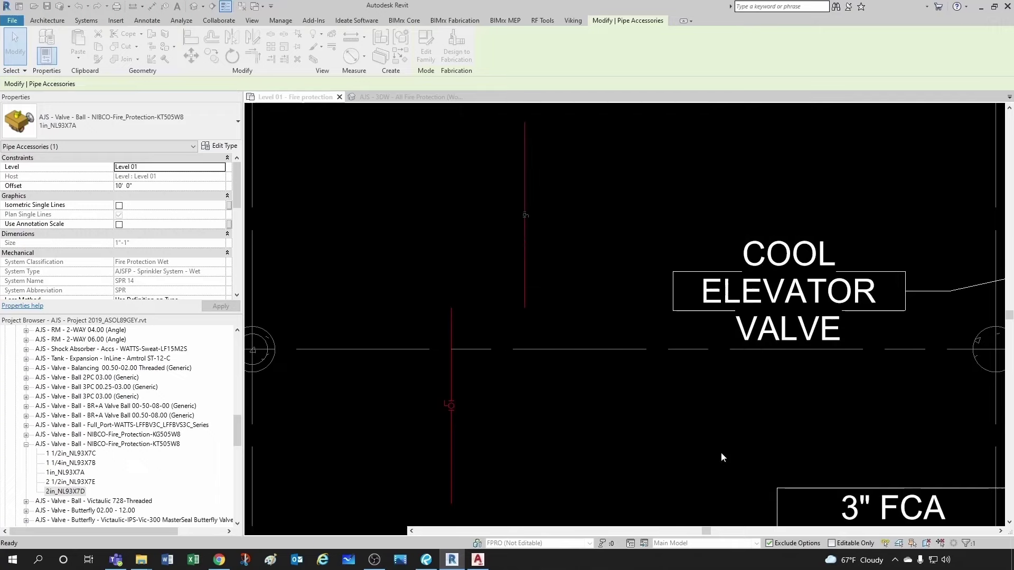
left_click(602, 396)
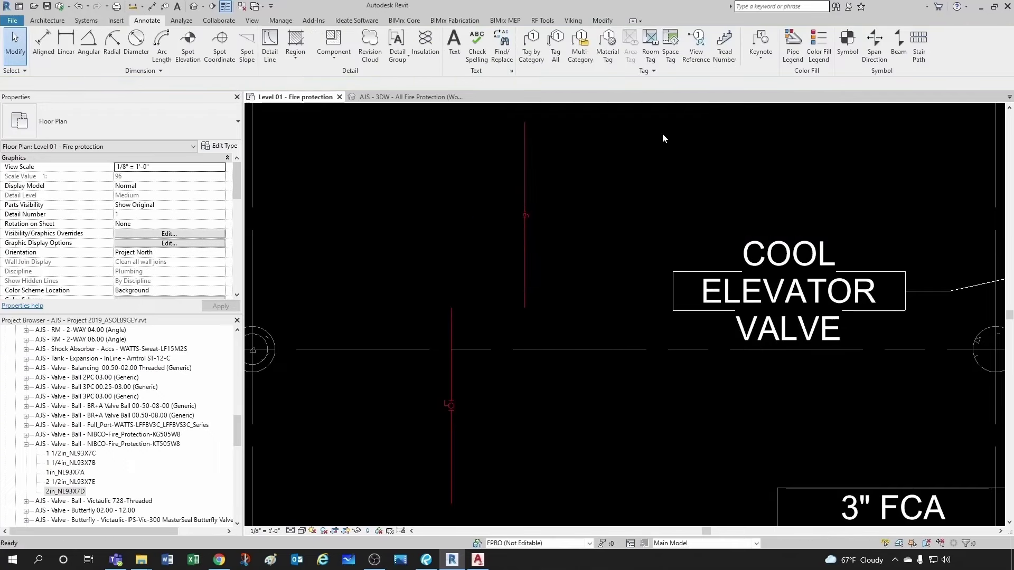
Step: Place an element keynote on the 1" pipe's valve, with its tag on a leader to the west, skipping the project save
left_click(760, 50)
left_click(779, 78)
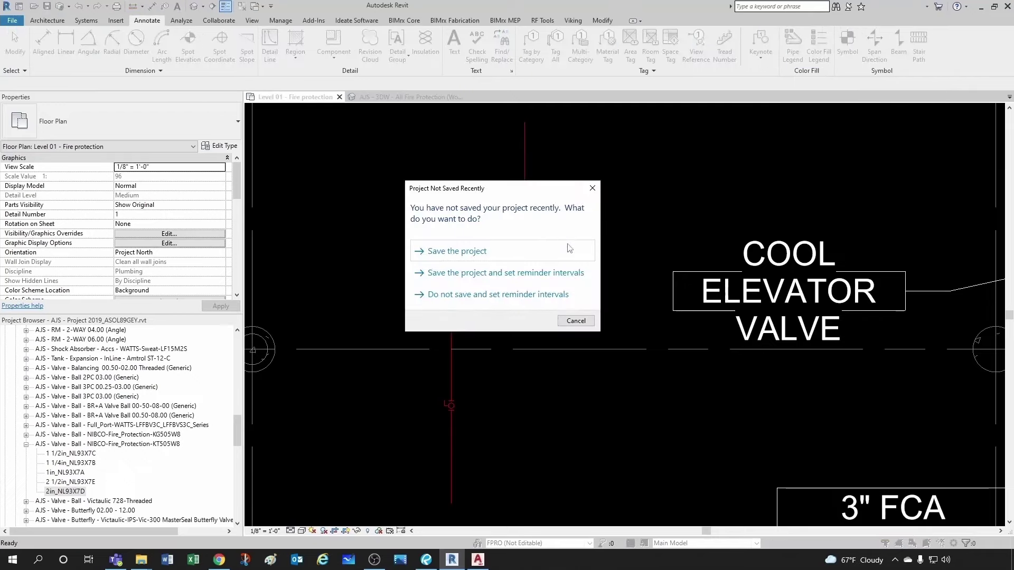
left_click(575, 321)
left_click(525, 215)
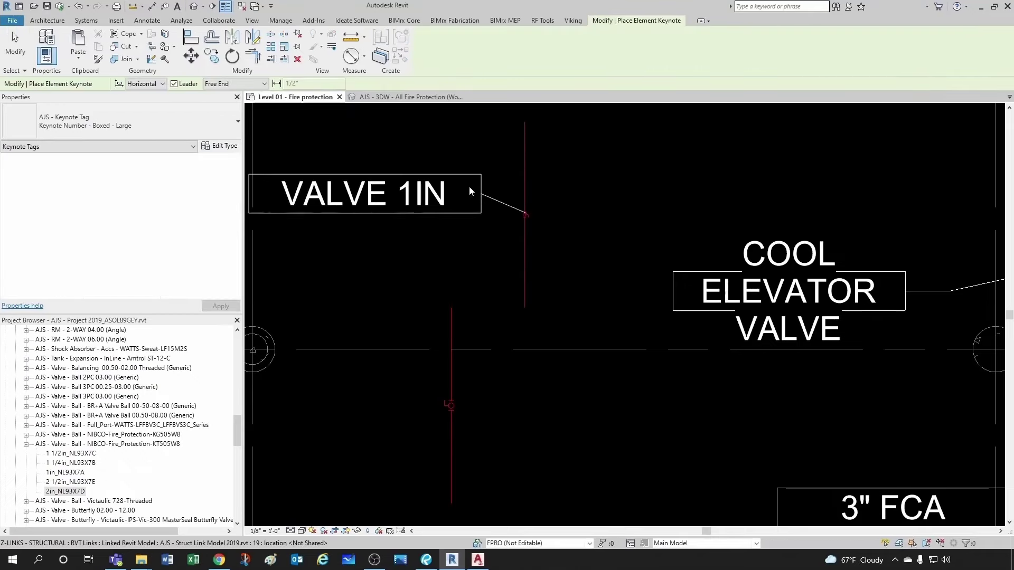
left_click(468, 185)
left_click(428, 183)
scroll(486, 253, "down", 2)
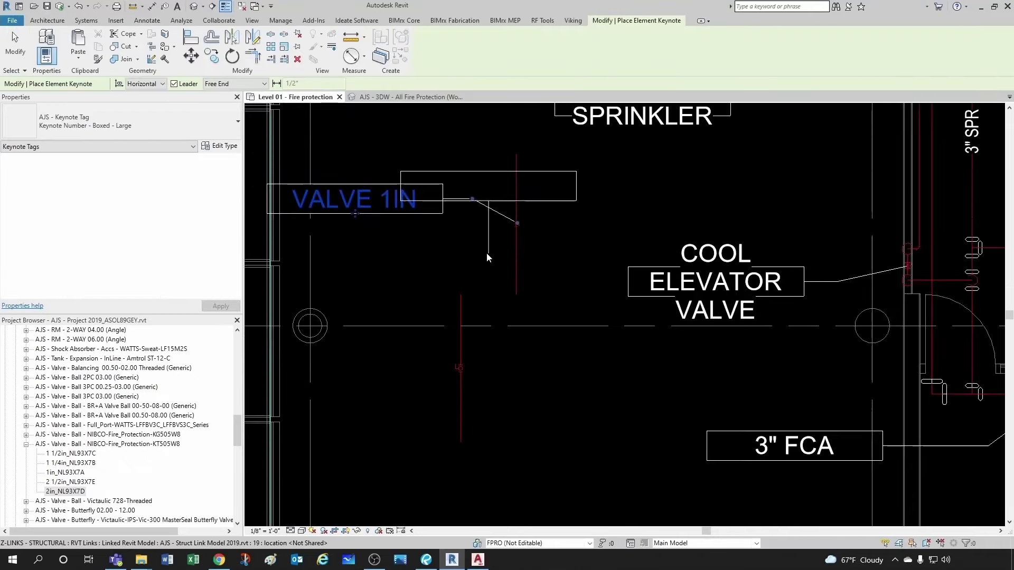
key("Escape")
middle_click_drag(532, 233, 584, 216)
Step: Place an element keynote on the 2" pipe's valve with its tag to the west, leaving the tag blank without choosing a keynote
left_click(761, 59)
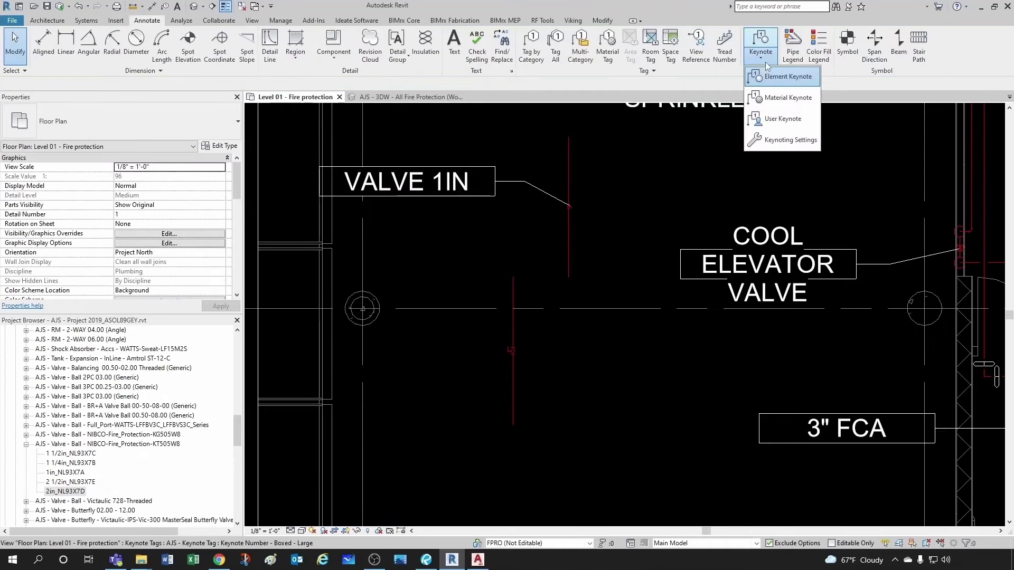
left_click(766, 76)
scroll(503, 362, "up", 2)
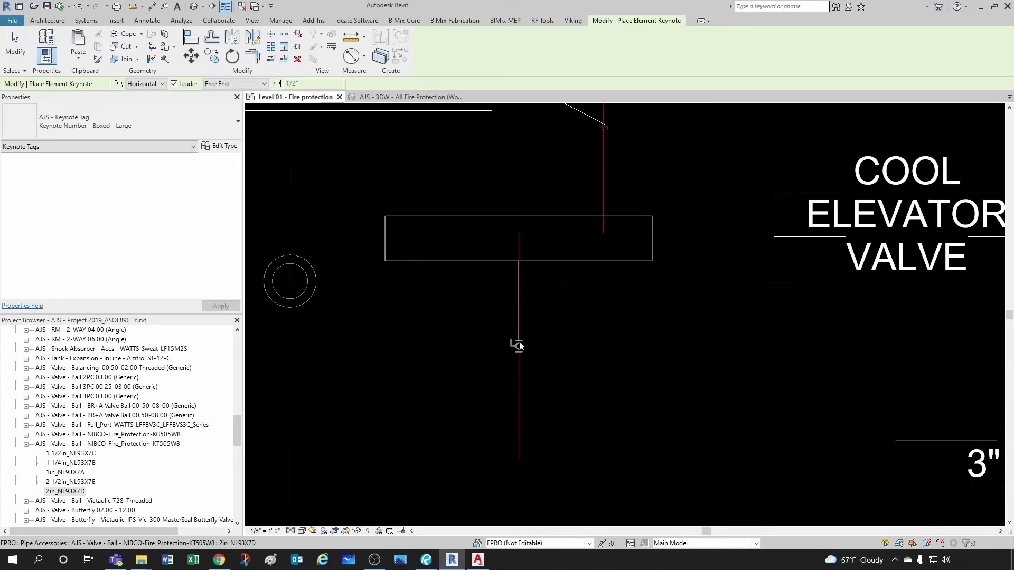
left_click(505, 348)
left_click(449, 377)
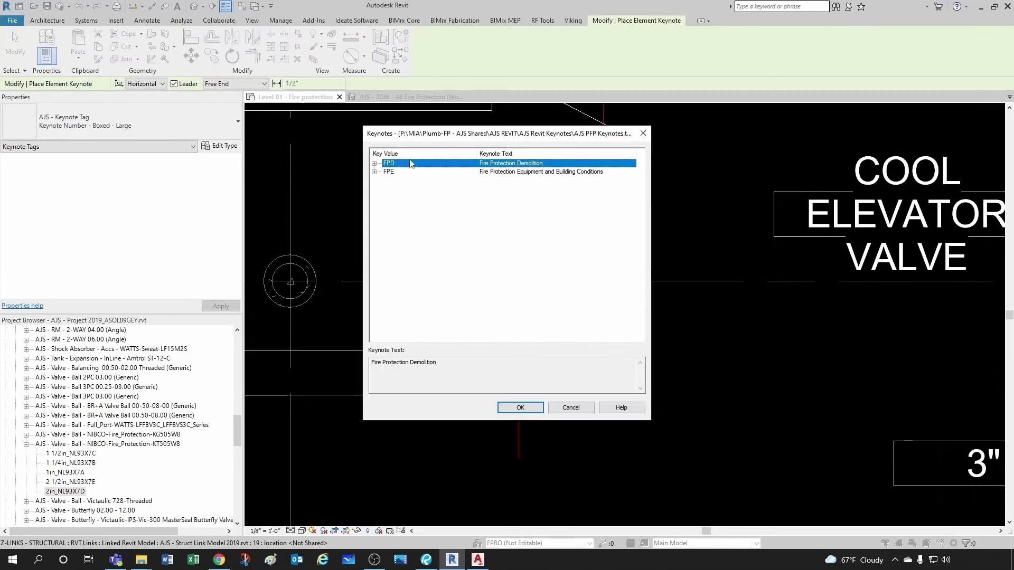
left_click(573, 407)
scroll(592, 362, "down", 1)
scroll(593, 363, "down", 1)
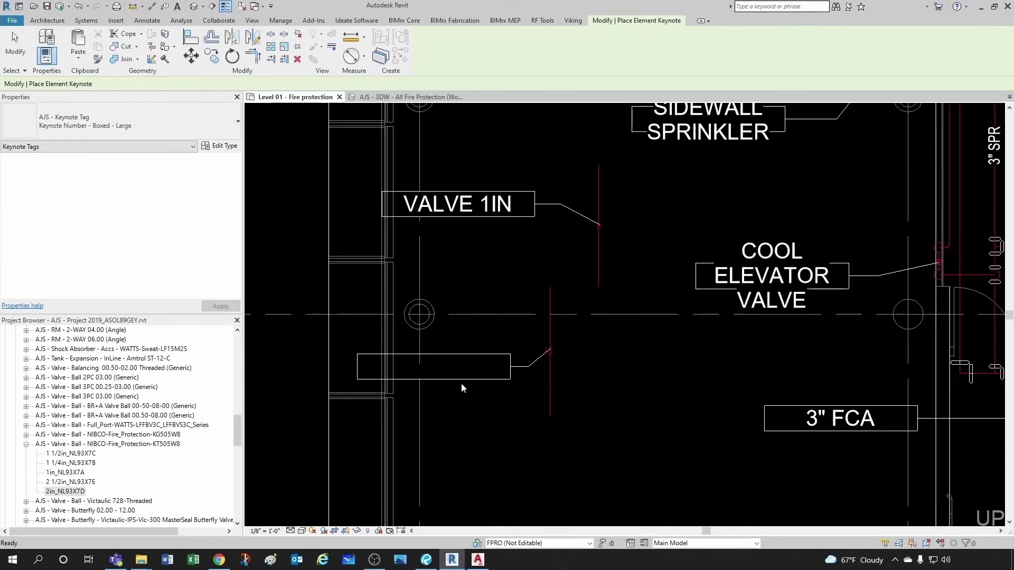
key("Escape")
key("Escape")
Step: Try the placeholder keynote SDFSD S FSF D on the 2in_NL93X7D valve type and check the family's other types
scroll(461, 388, "up", 2)
scroll(588, 347, "up", 2)
left_click(587, 343)
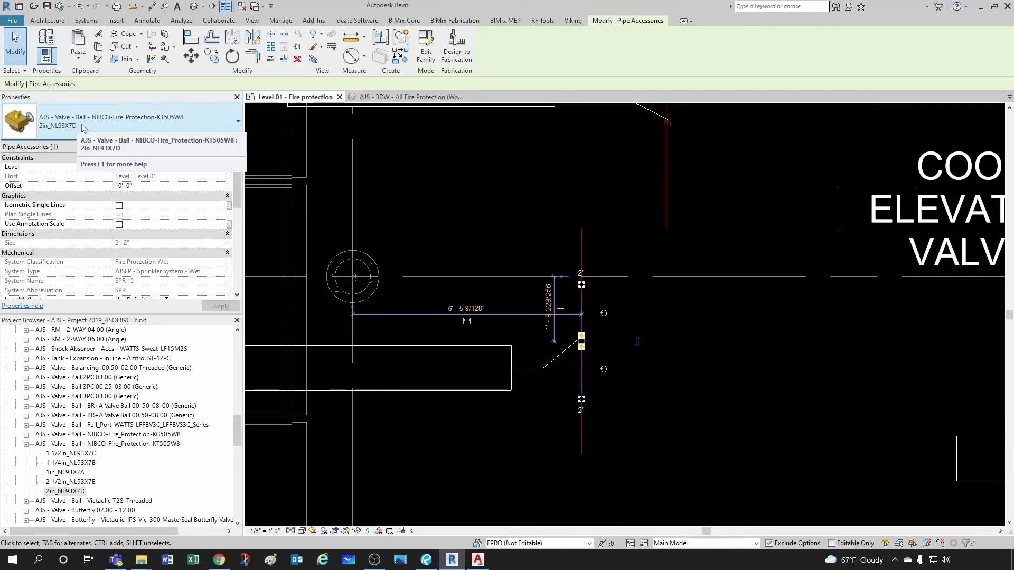
left_click(226, 148)
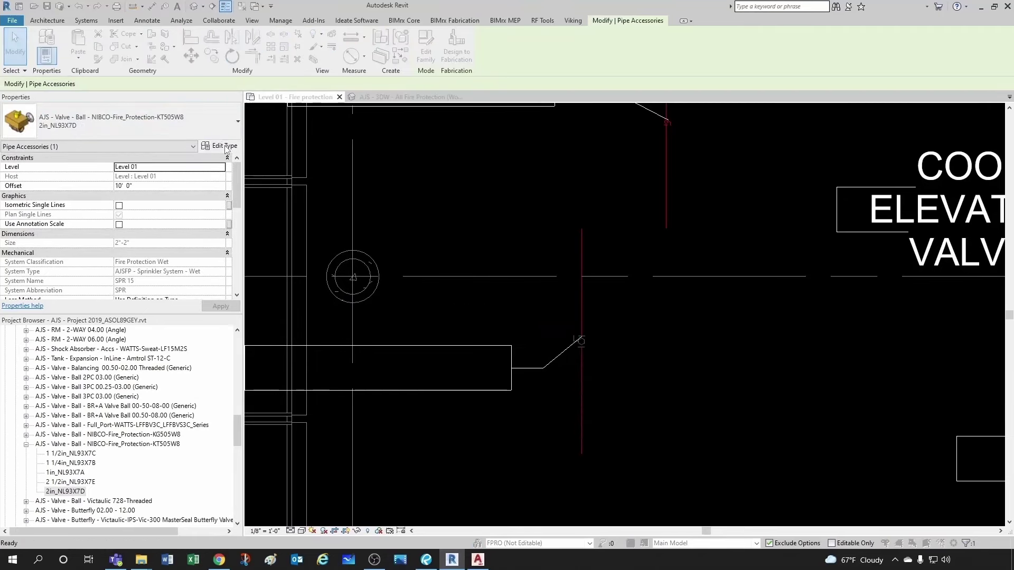
scroll(669, 323, "down", 8)
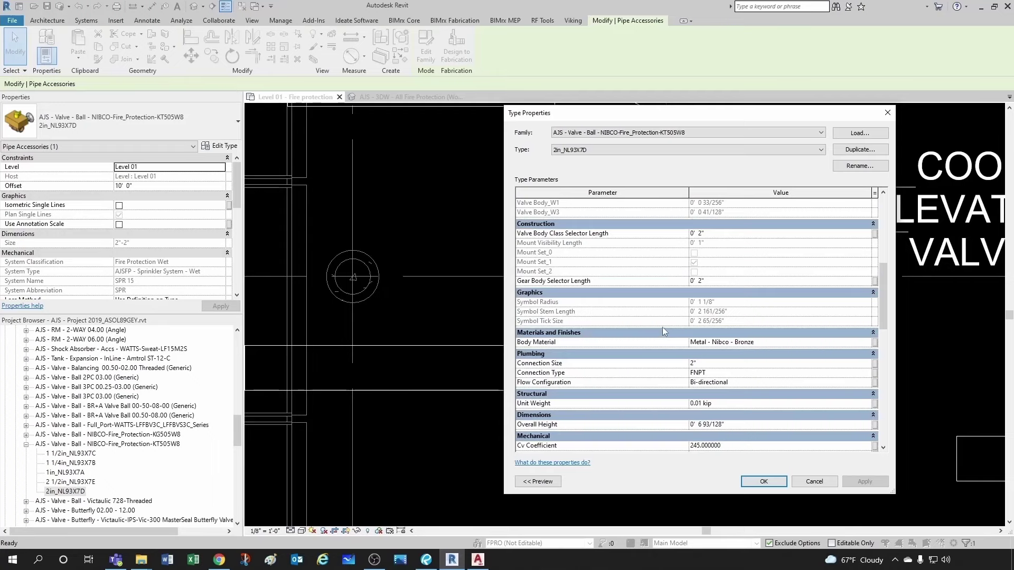
scroll(664, 332, "down", 2)
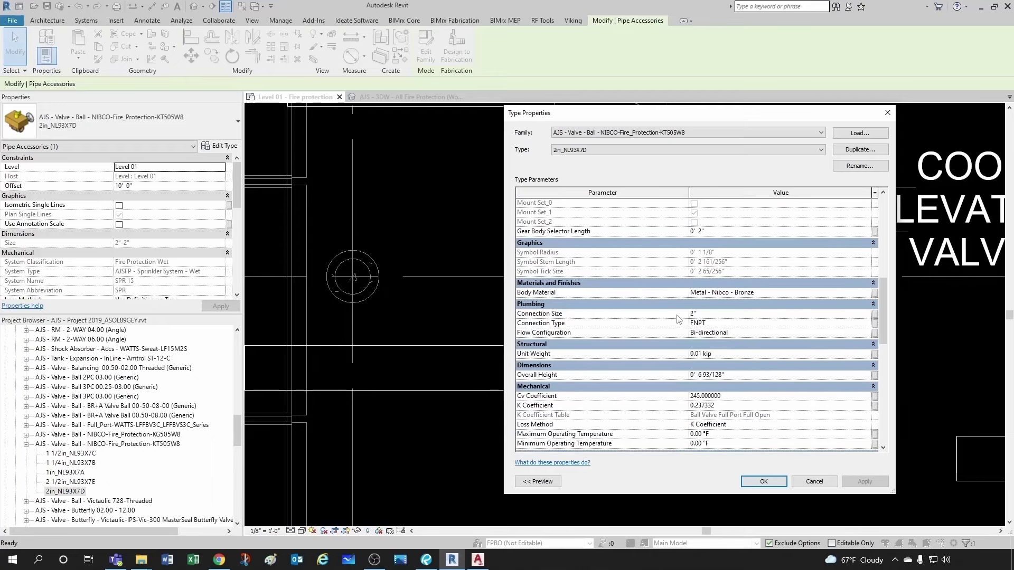
scroll(658, 286, "down", 3)
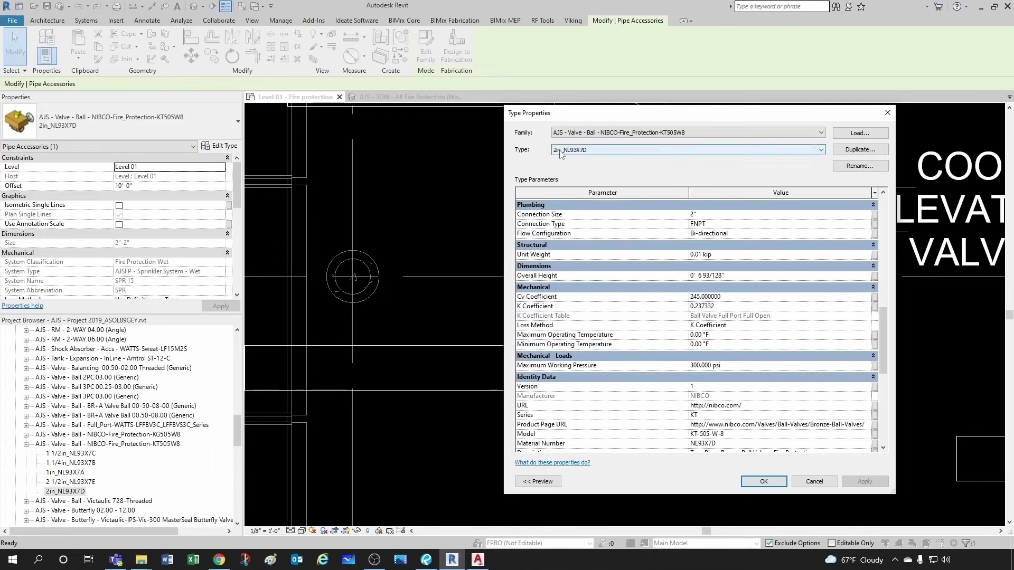
scroll(655, 348, "down", 5)
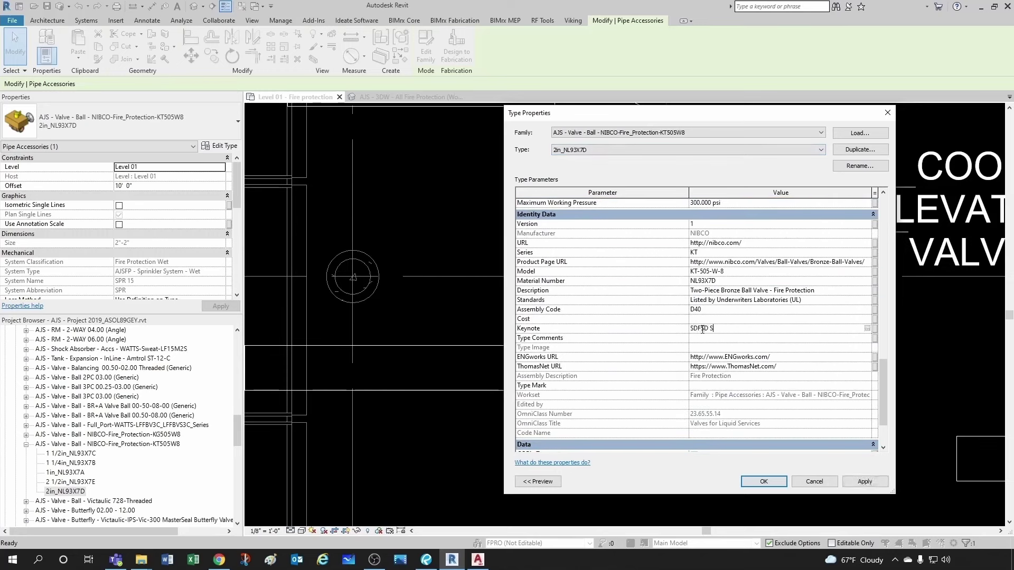
type("D")
left_click(685, 152)
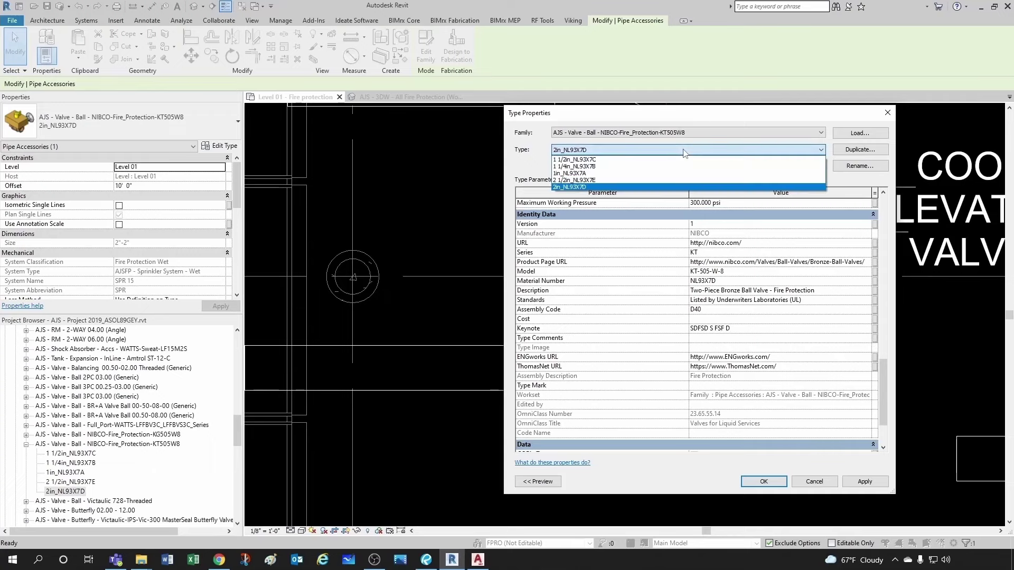
left_click(570, 187)
key("Return")
left_click(527, 259)
Step: Copy the 1" pipe's ball valve to three spots in the open area east of the 2" pipe
scroll(527, 261, "up", 3)
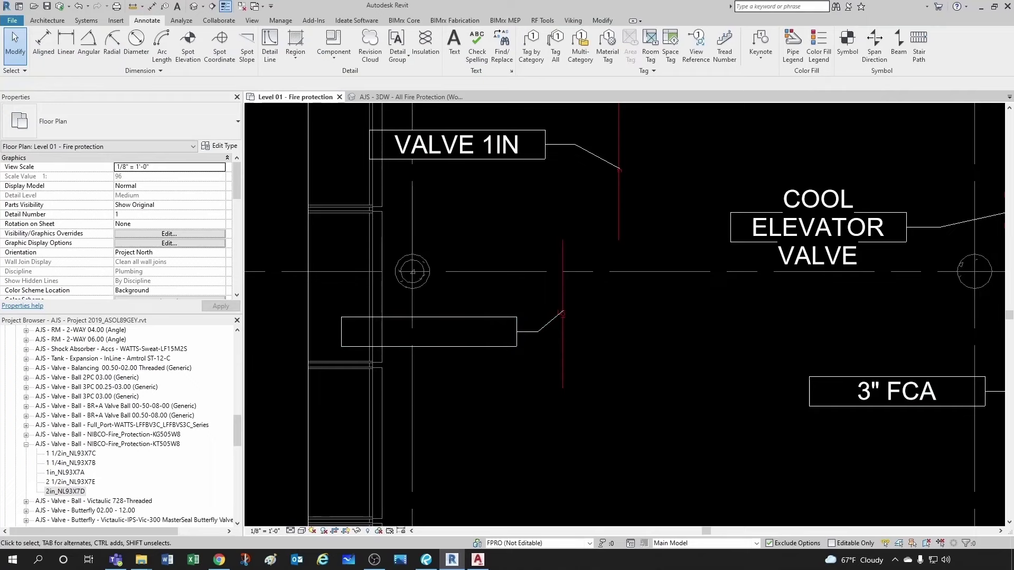
middle_click_drag(890, 364, 853, 419)
scroll(604, 315, "up", 2)
left_click_drag(565, 206, 594, 250)
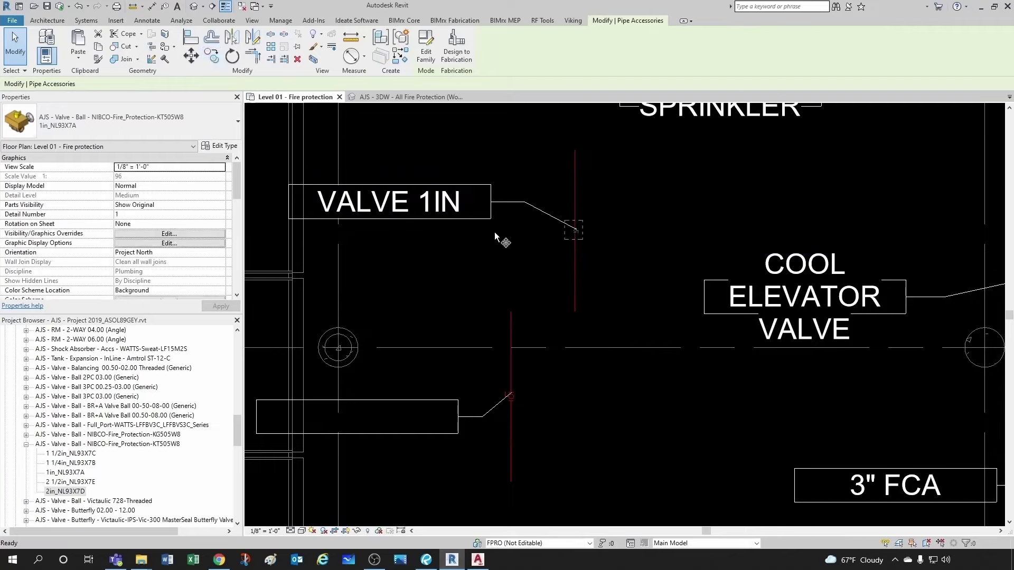
key("c")
key("o")
left_click(625, 393)
scroll(631, 390, "down", 2)
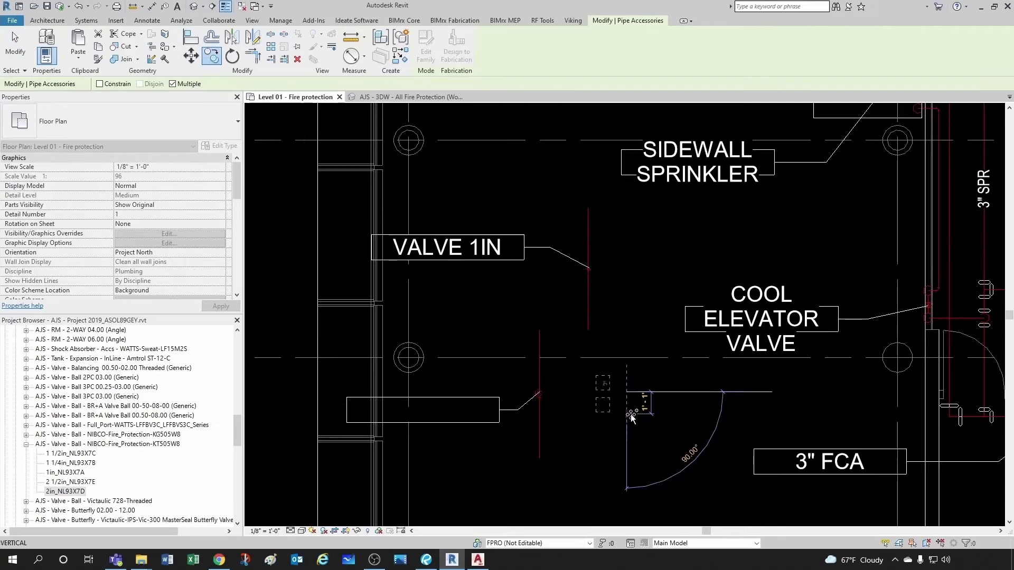
scroll(632, 417, "up", 2)
left_click(622, 416)
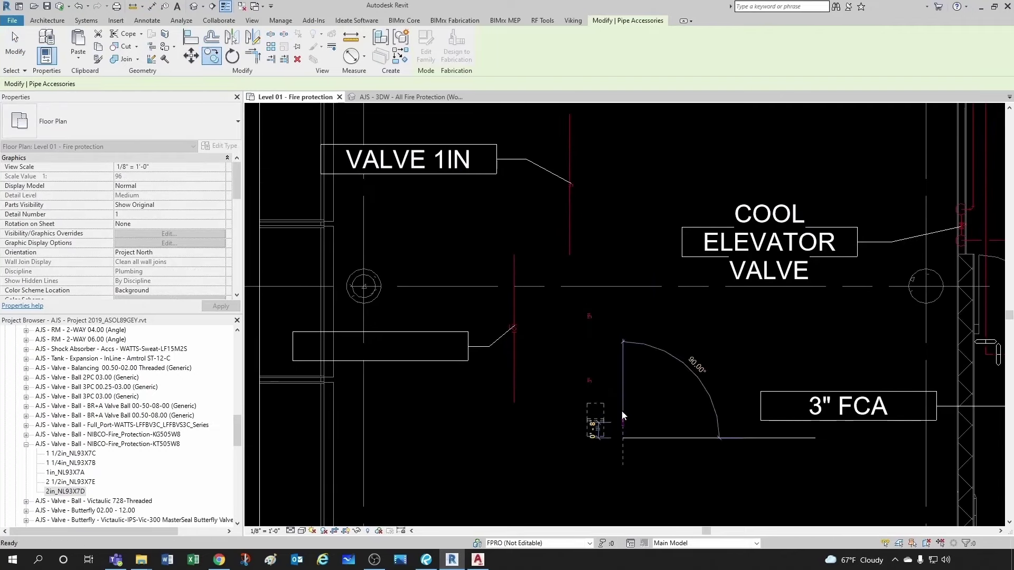
key("Escape")
key("Escape")
Step: Place an element keynote on the northernmost copied valve, with its VALVE 1IN tag on a leader to the southeast
scroll(634, 336, "up", 1)
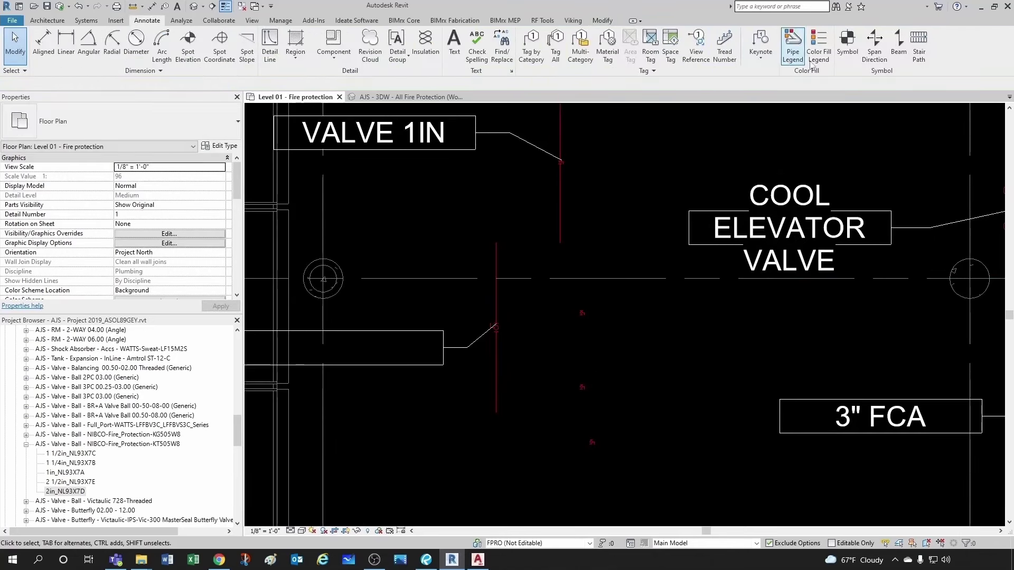
left_click(760, 53)
left_click(771, 85)
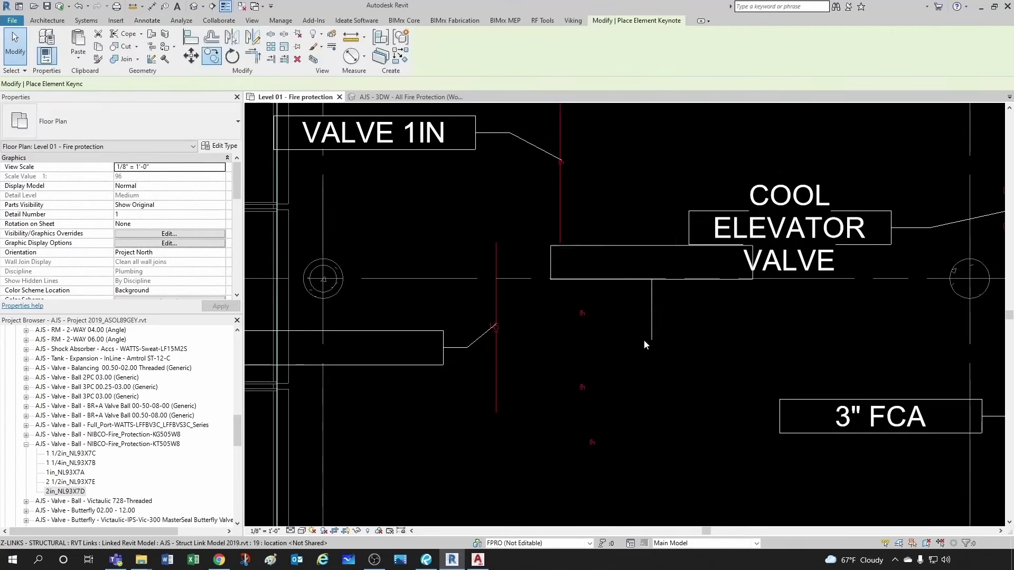
scroll(591, 346, "up", 1)
left_click(579, 307)
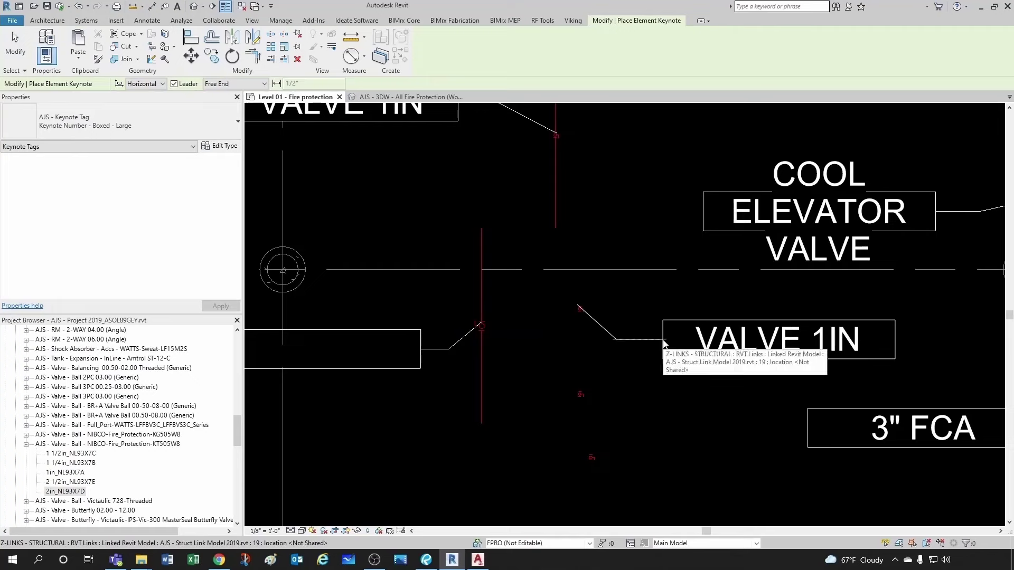
left_click(618, 344)
scroll(633, 380, "down", 1)
Step: Place element keynotes on the other two copied valves, with their VALVE 1IN tags on leaders to the southeast
scroll(615, 327, "up", 1)
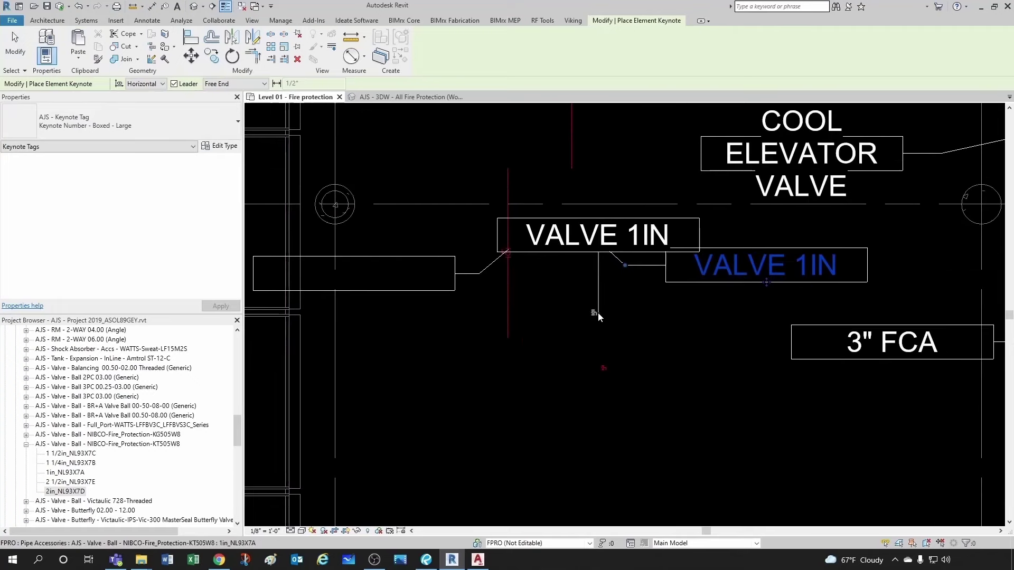
left_click(595, 313)
left_click(664, 346)
scroll(664, 346, "down", 1)
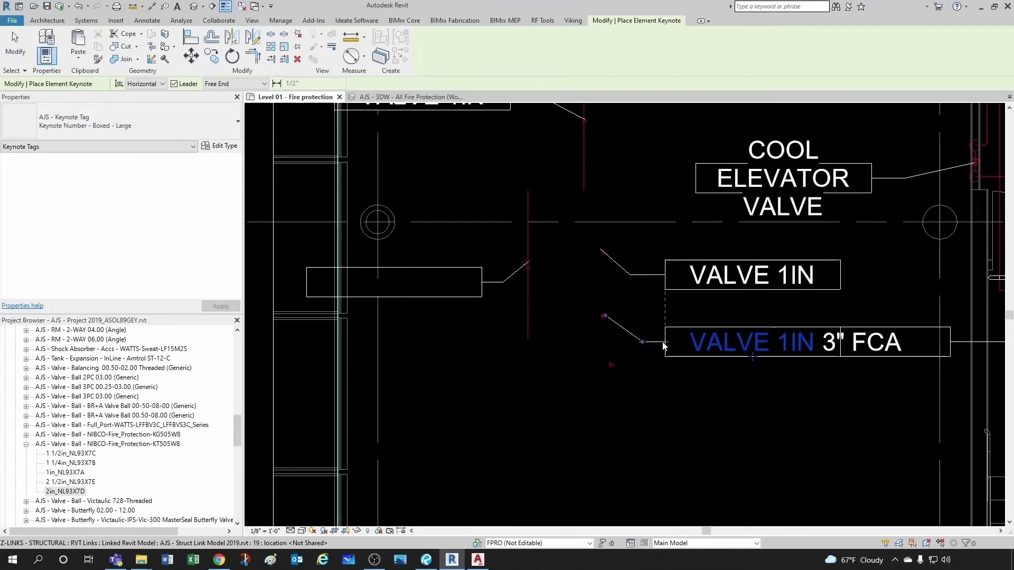
left_click(614, 367)
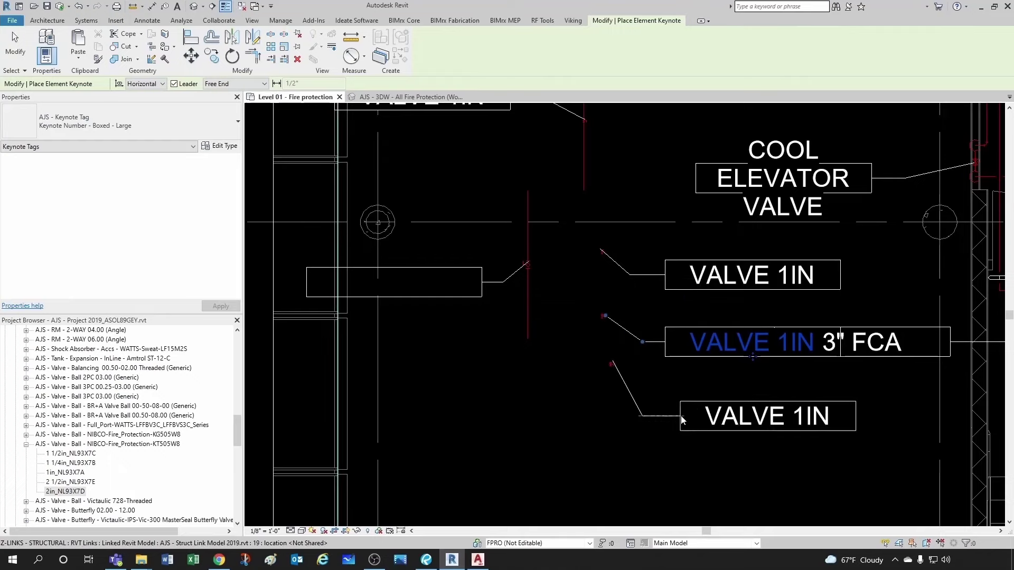
left_click(685, 415)
key("Escape")
key("Escape")
Step: Move the 3" FCA keynote tag south, away from the middle VALVE 1IN tag
left_click(869, 359)
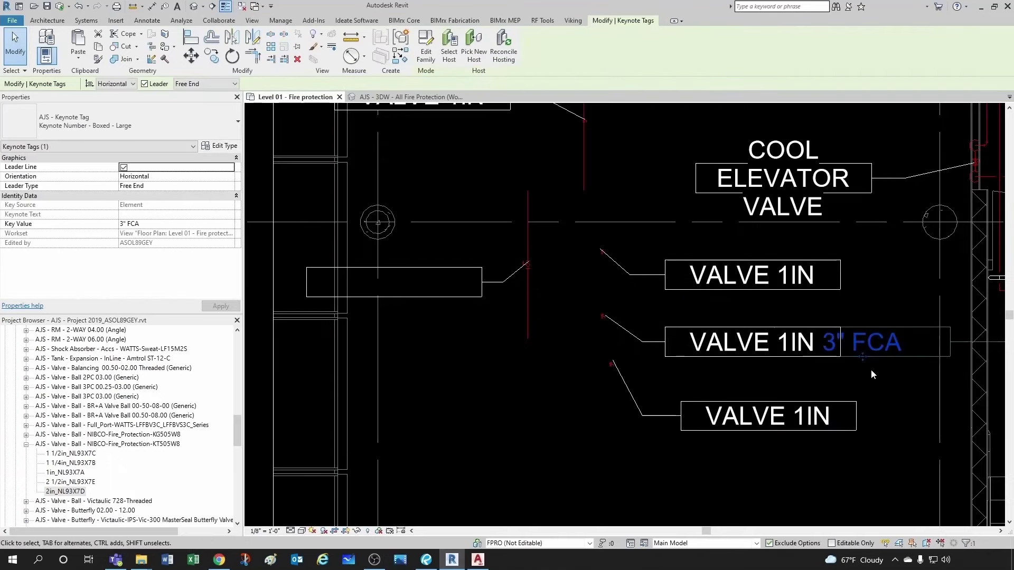
left_click_drag(870, 364, 874, 396)
key("Escape")
scroll(272, 379, "down", 1)
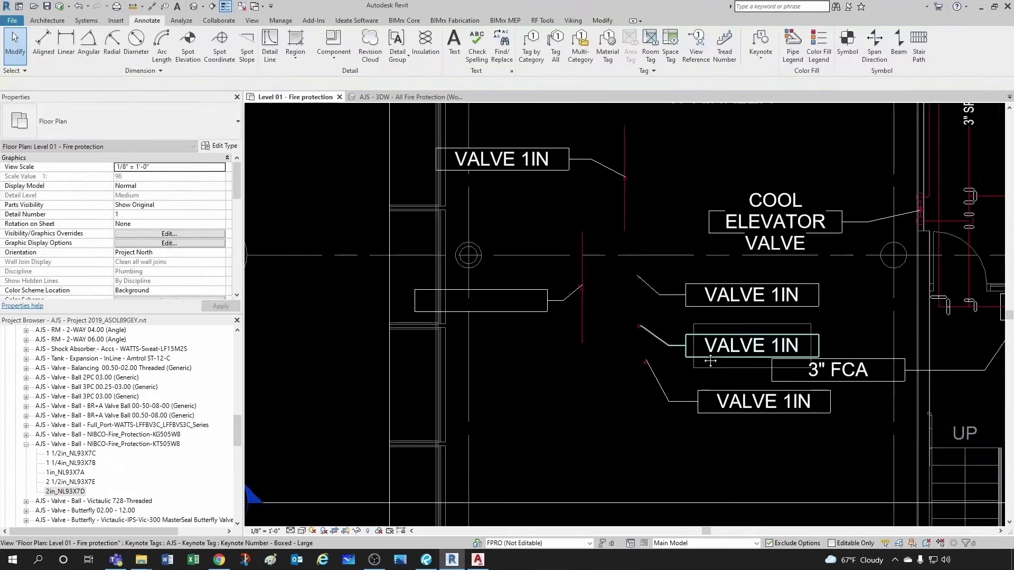
Step: Select all instances of the 1" pipe's ball valve type that are visible in the view
scroll(521, 184, "up", 1)
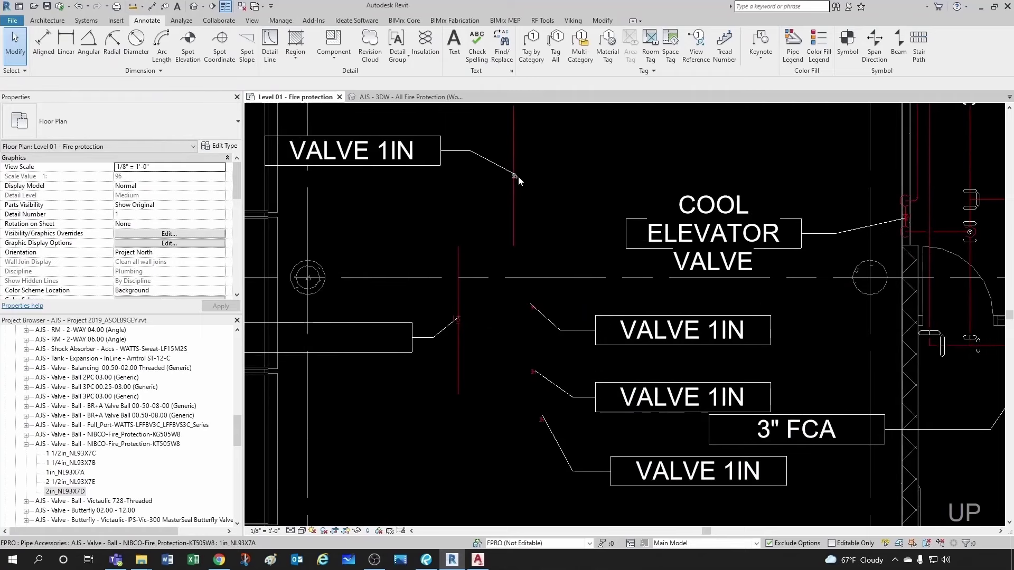
left_click(515, 176)
key("Escape")
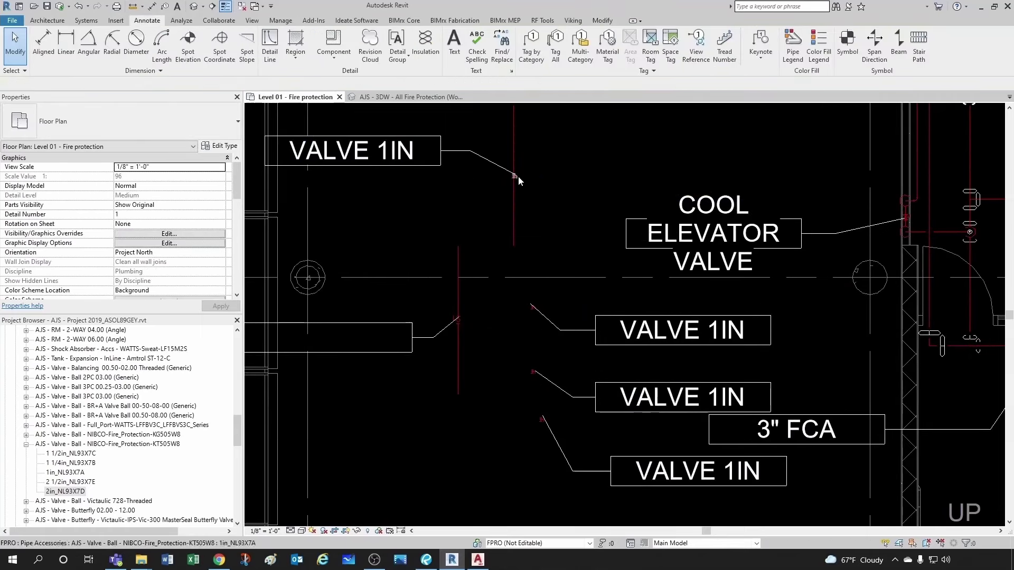
left_click(520, 178)
right_click(520, 176)
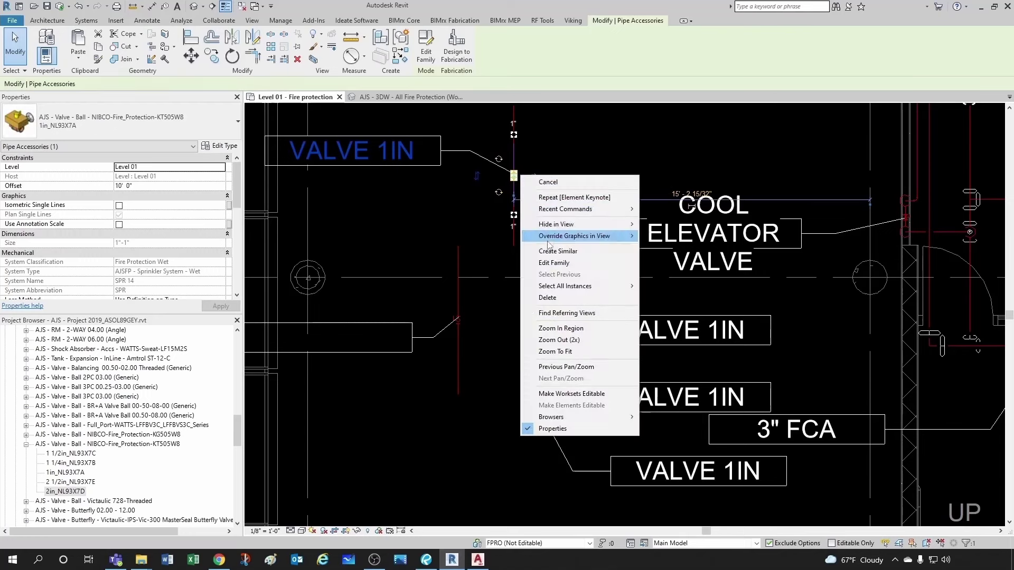
mouse_move(562, 288)
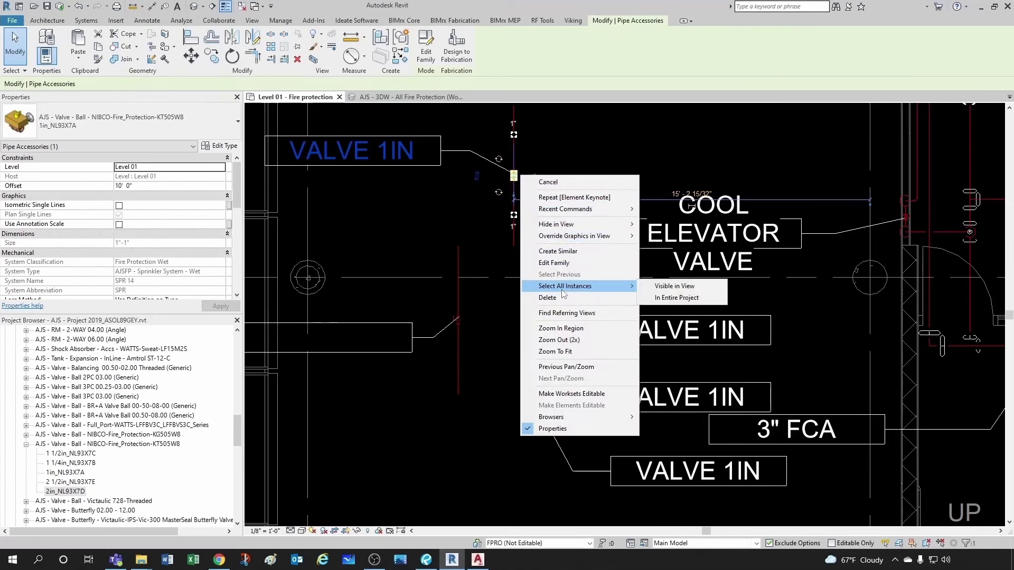
left_click(668, 288)
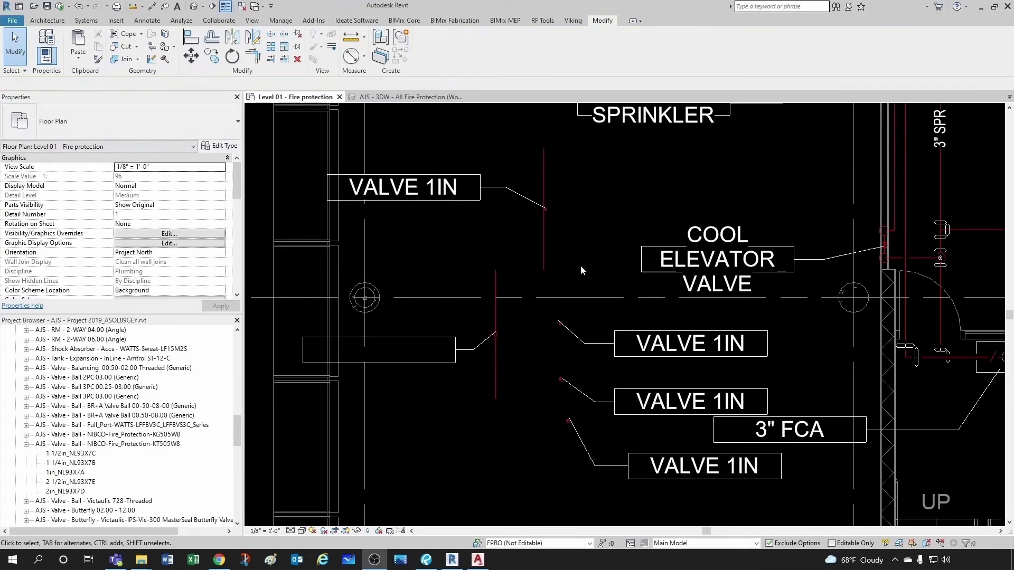
Step: Select all visible instances of the keynote tag type used by the 1" pipe's VALVE 1IN tag
left_click(536, 270)
left_click(468, 202)
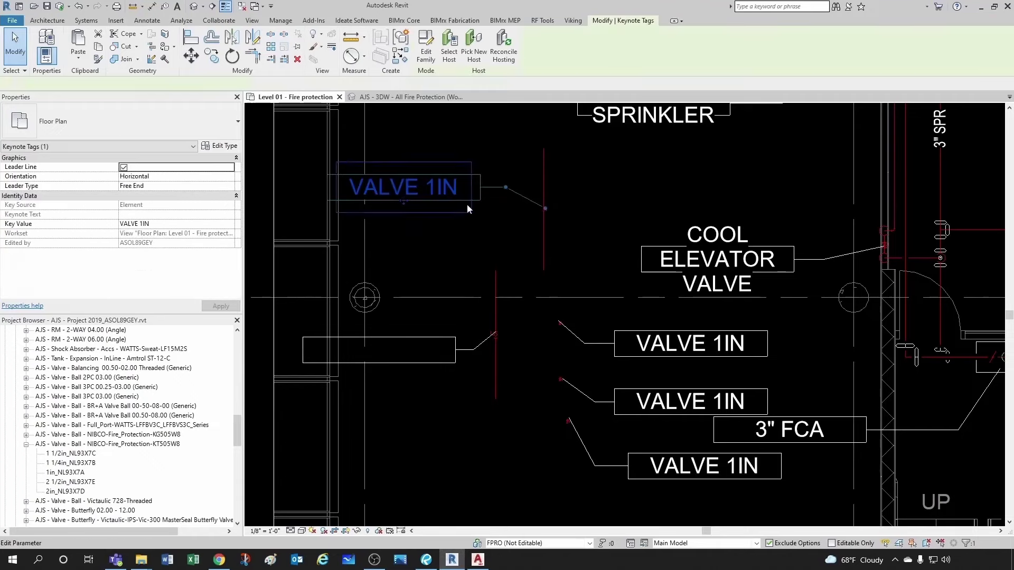
right_click(472, 200)
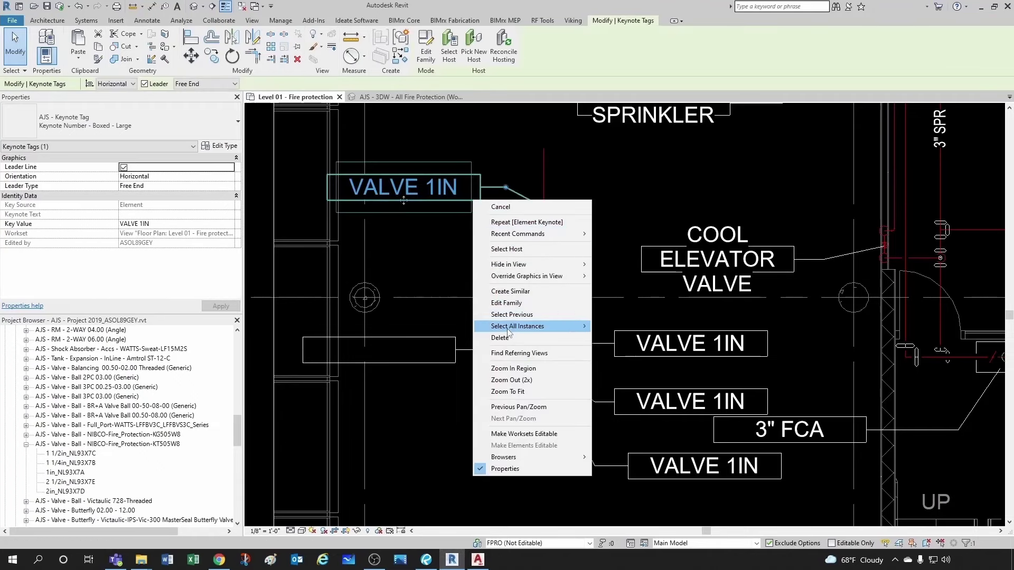
mouse_move(506, 330)
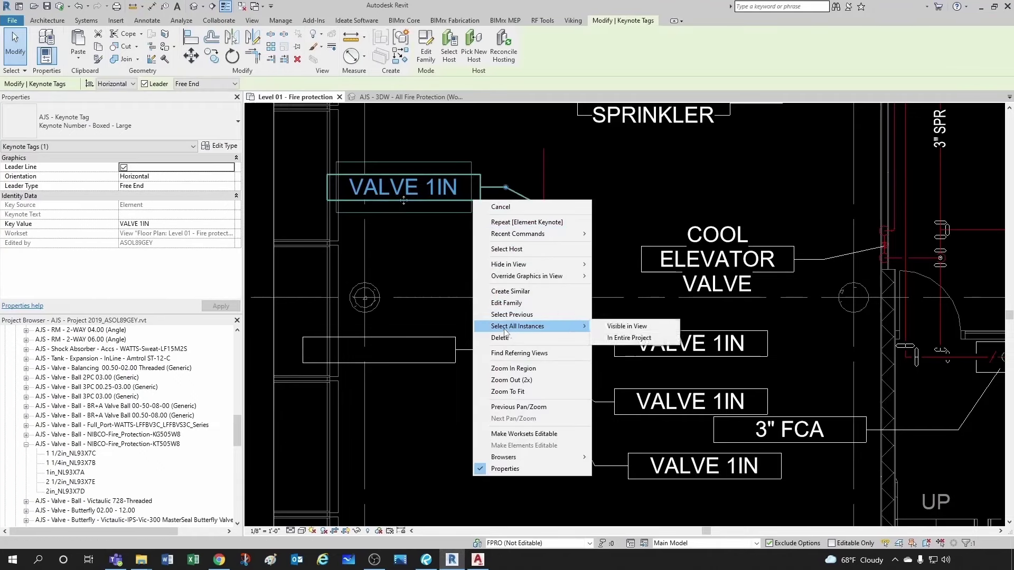
left_click(627, 326)
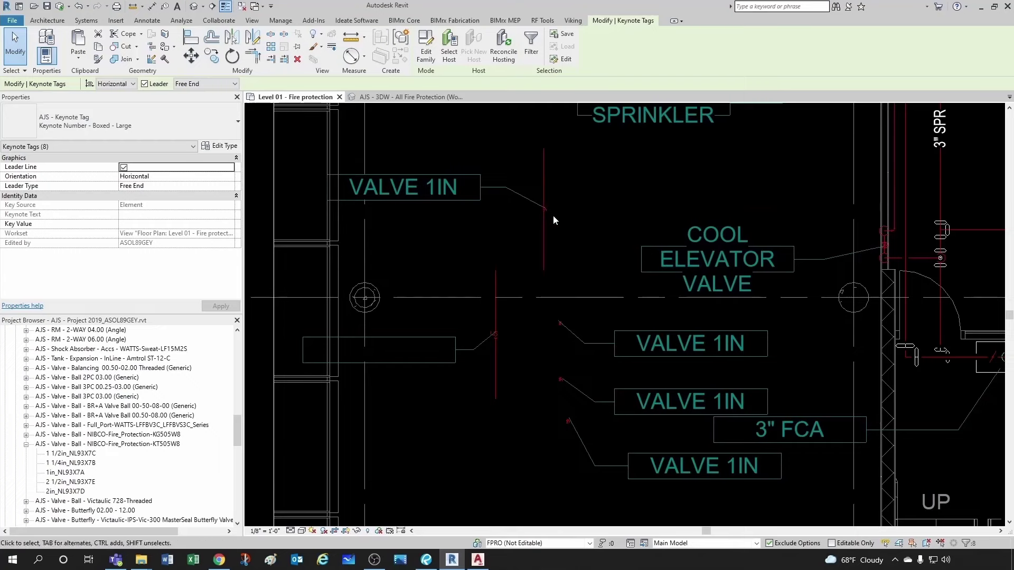
Step: Reselect all keynote tags visible in the view and change their type to Keynote Number - Boxed - Small
left_click(431, 211)
left_click(423, 192)
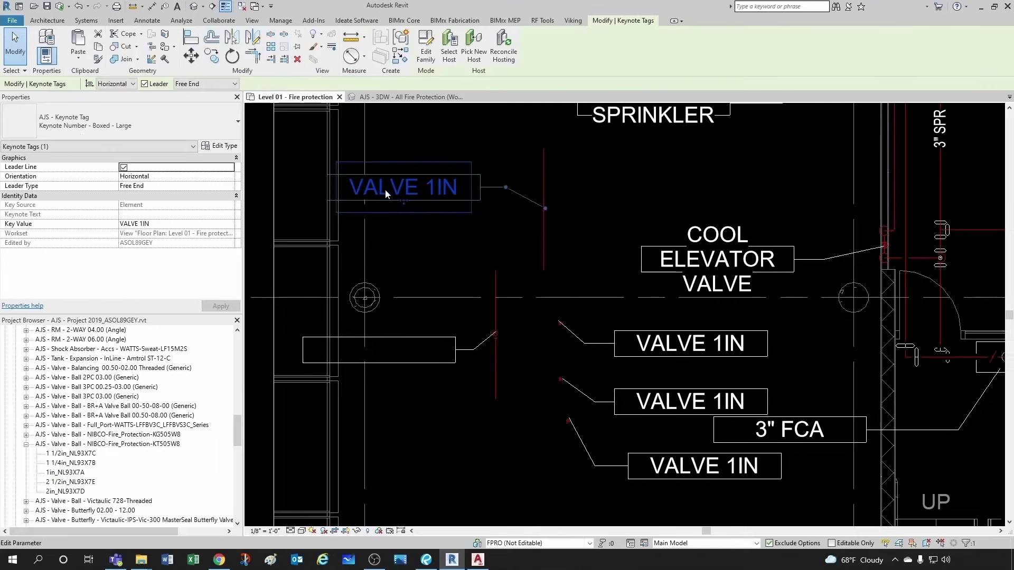
right_click(421, 198)
mouse_move(475, 321)
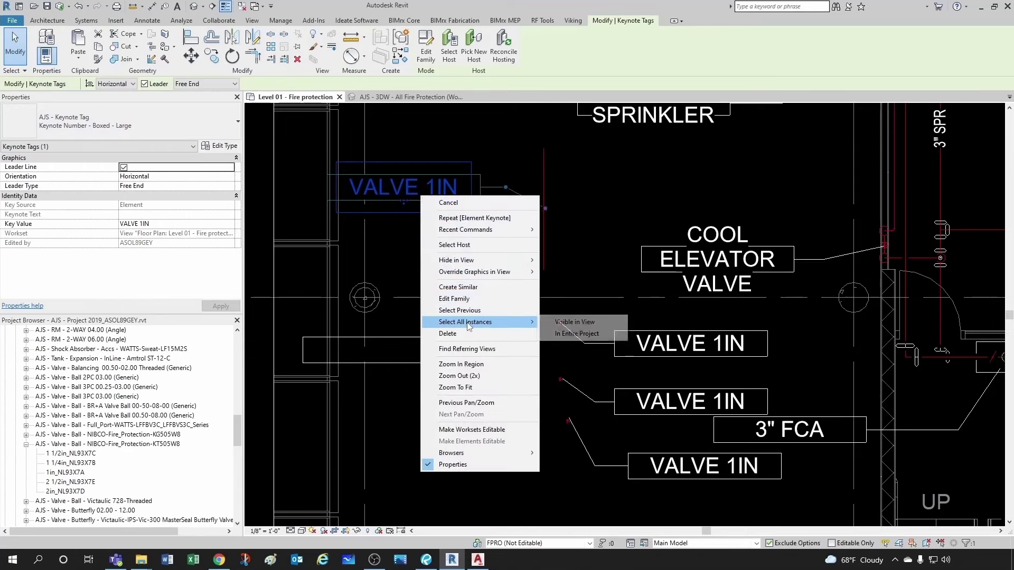
left_click(560, 322)
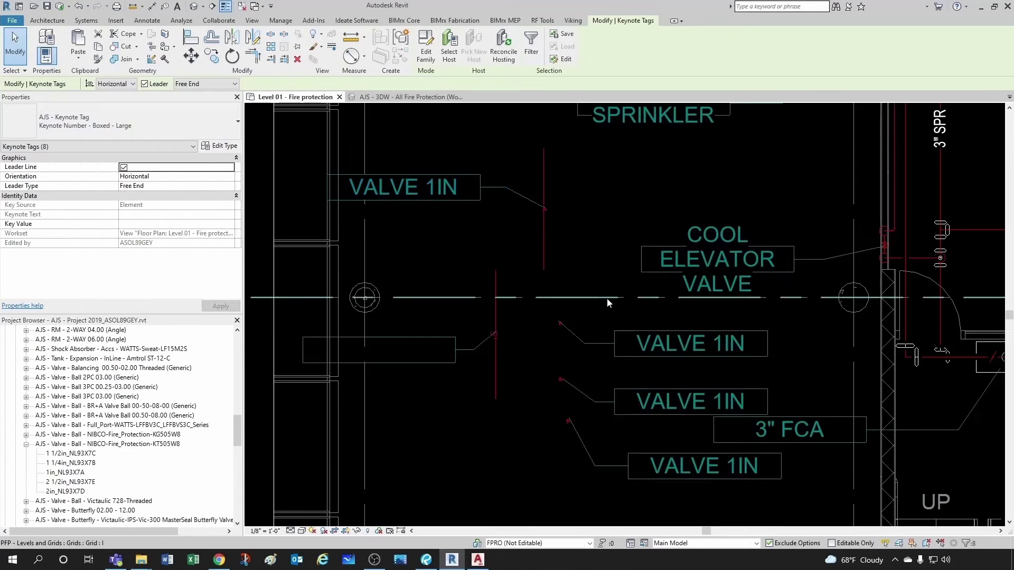
left_click(147, 128)
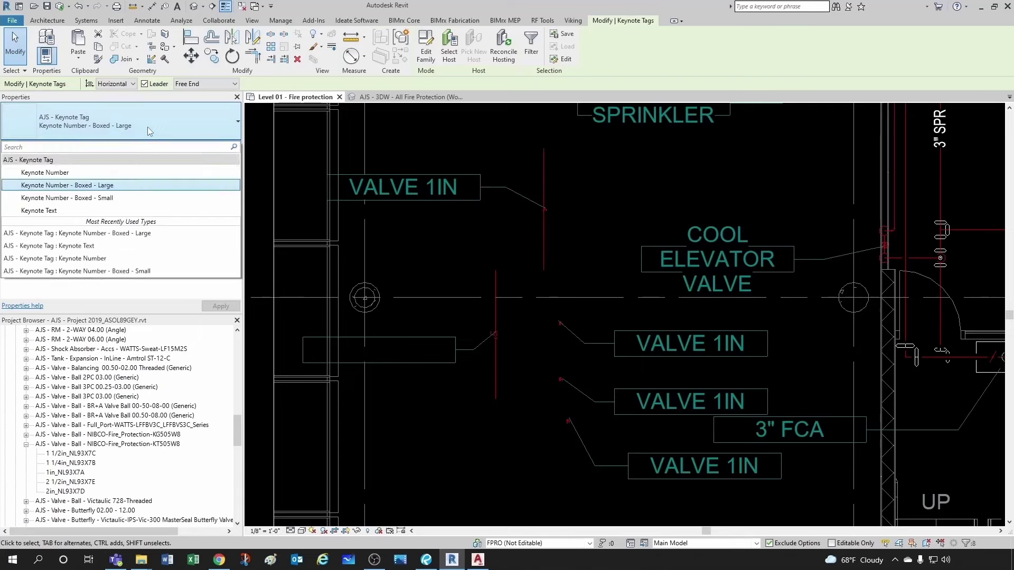
left_click(98, 198)
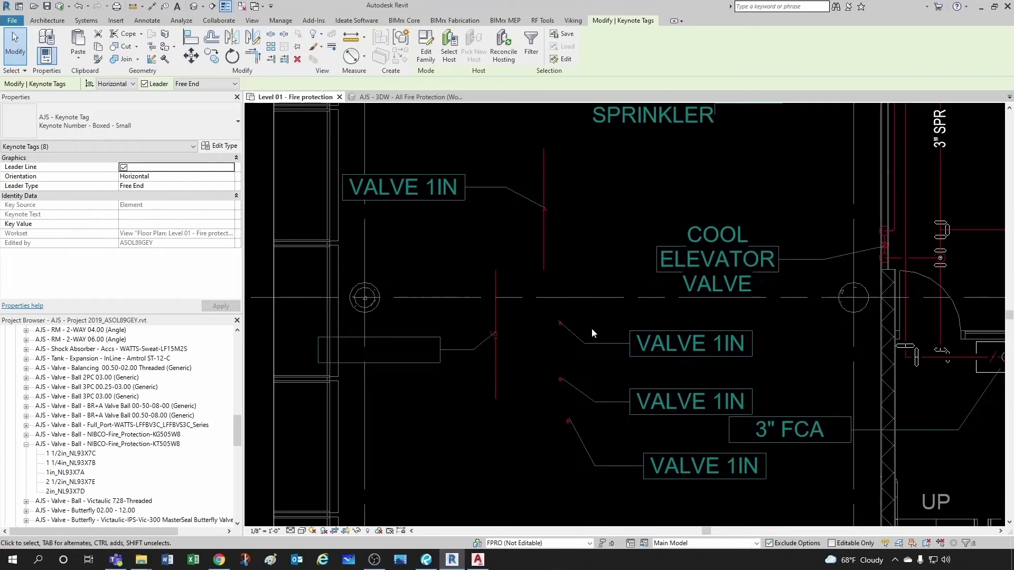
left_click(467, 231)
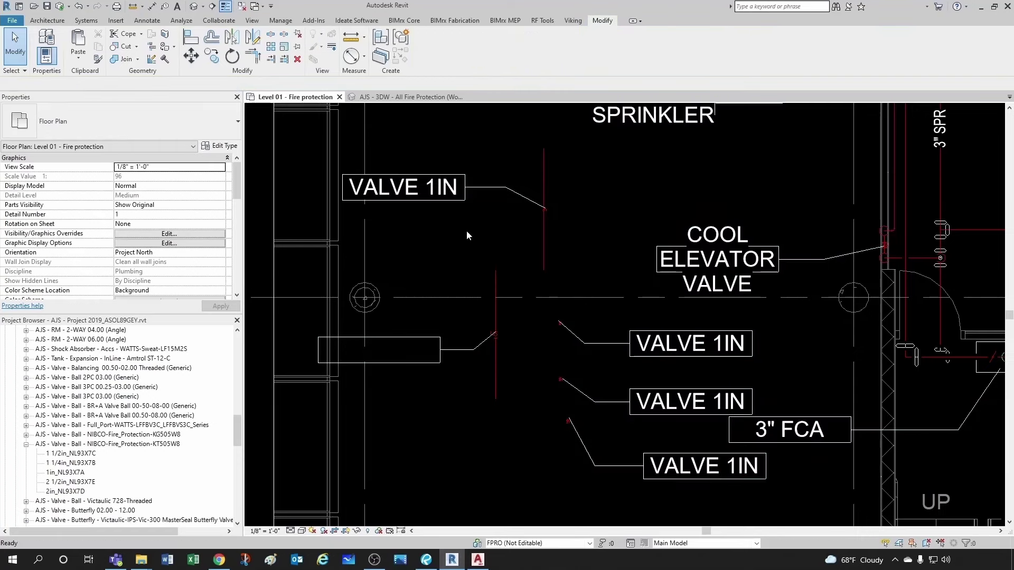
Step: Open the keynote tag family, review its Keynote Number and Keynote Number - Boxed - Small types, and close the family
right_click(457, 199)
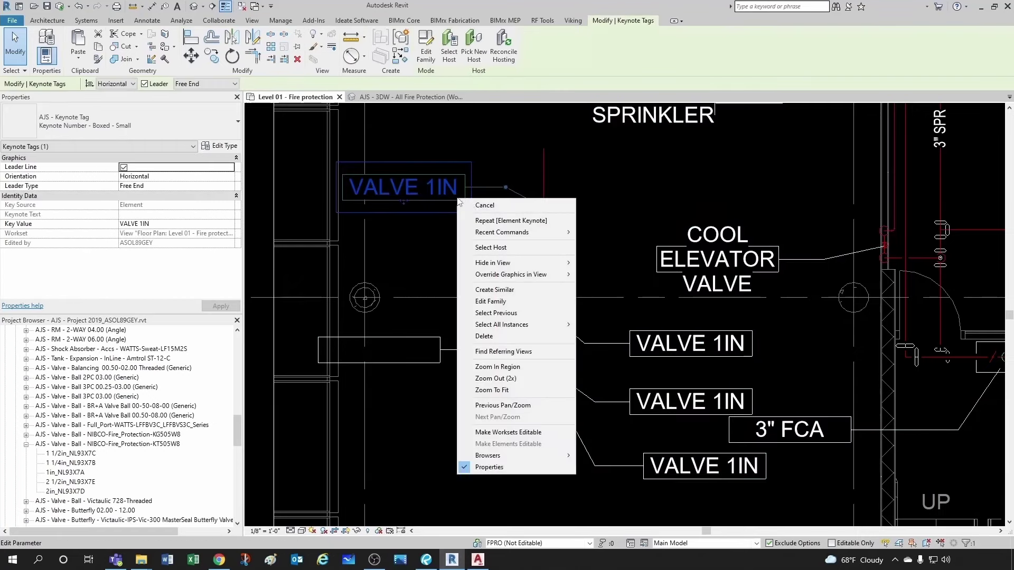
left_click(491, 301)
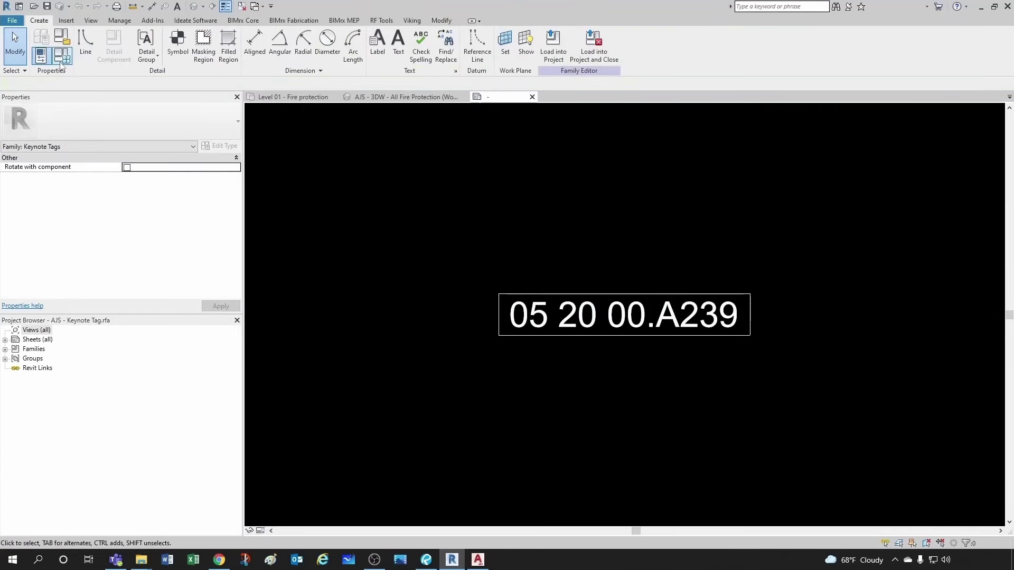
left_click(62, 55)
left_click(132, 30)
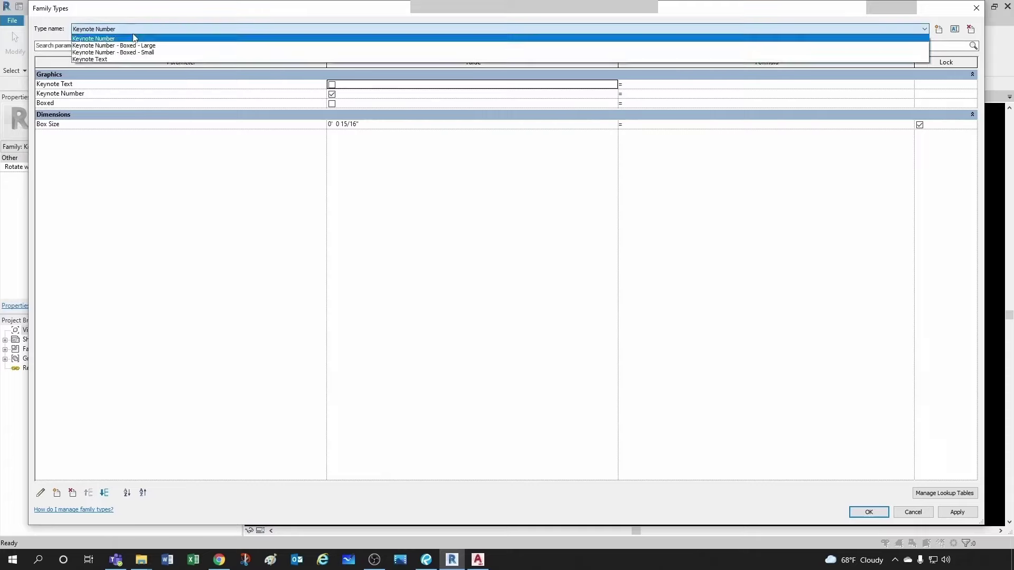
left_click(120, 51)
key("Return")
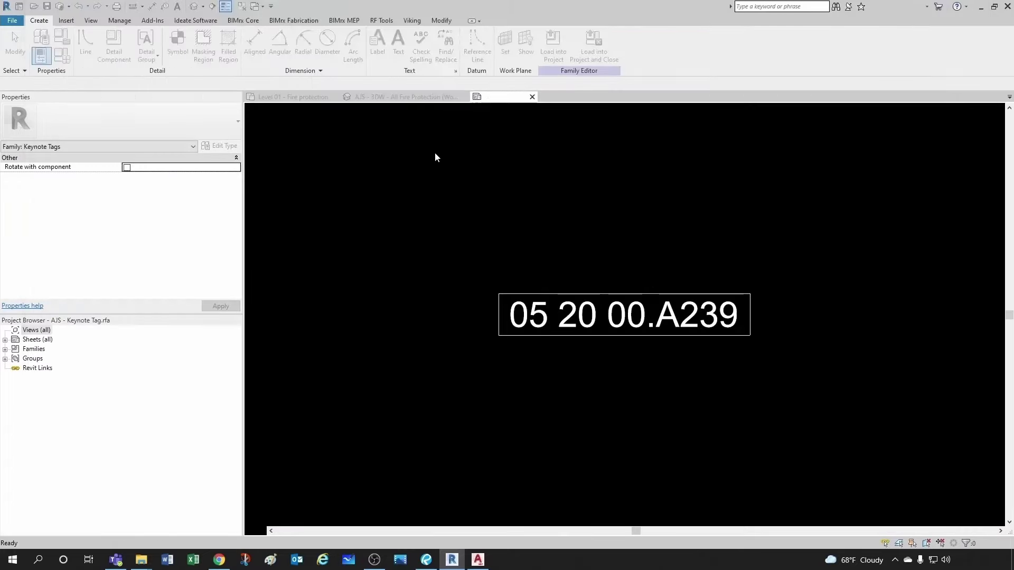
left_click(531, 96)
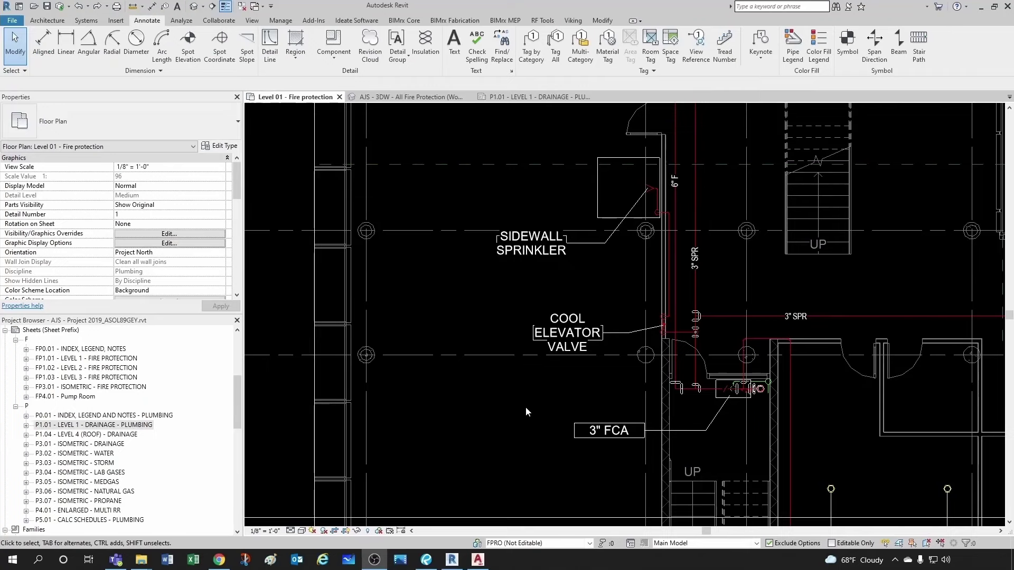
Step: Open the Level 01 - Drainage floor plan from sheet P1.01 at the L-1 lavatories
scroll(512, 393, "down", 1)
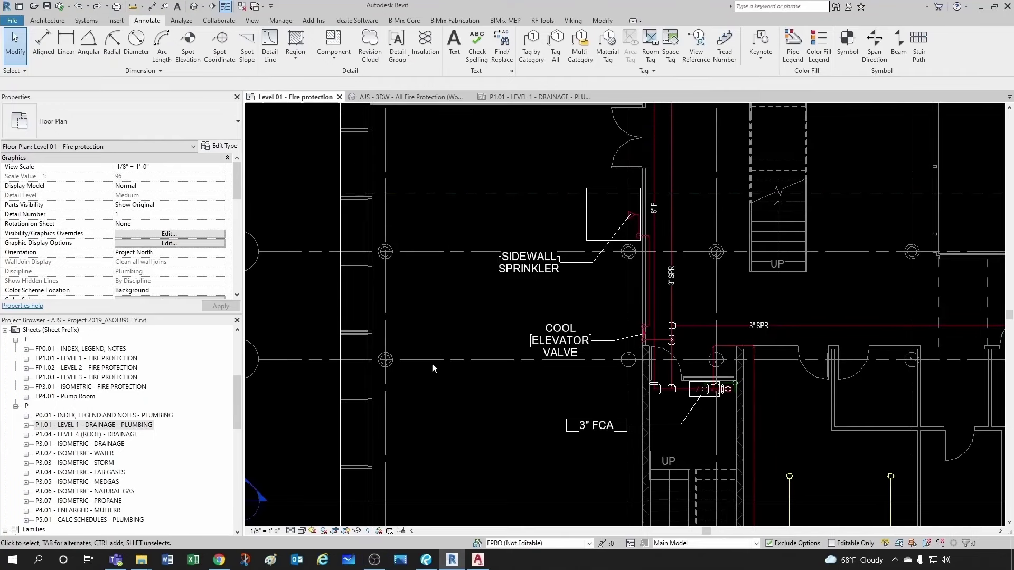
left_click(26, 425)
double_click(97, 434)
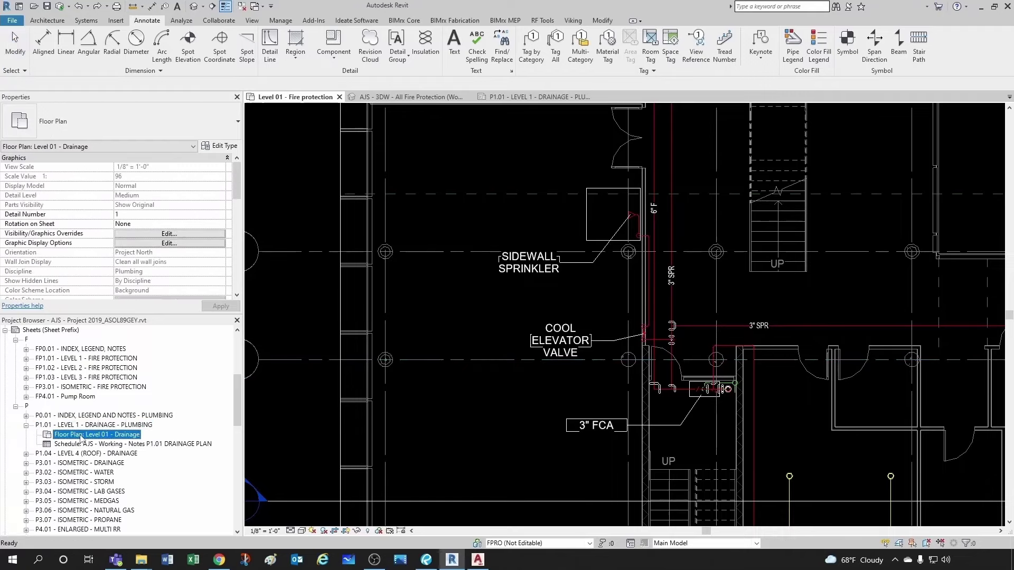
scroll(550, 346, "down", 1)
scroll(595, 410, "up", 4)
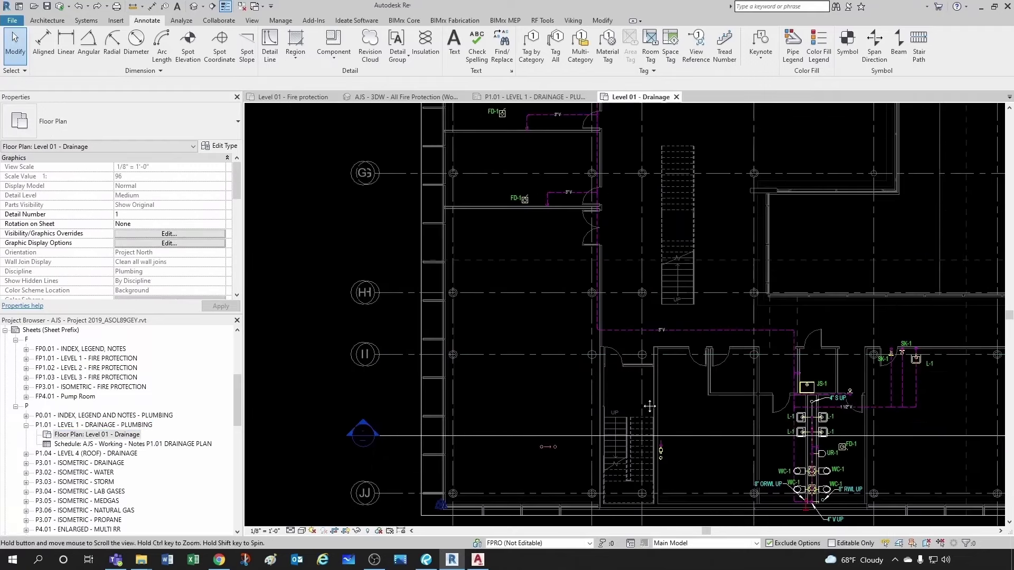
scroll(595, 410, "up", 4)
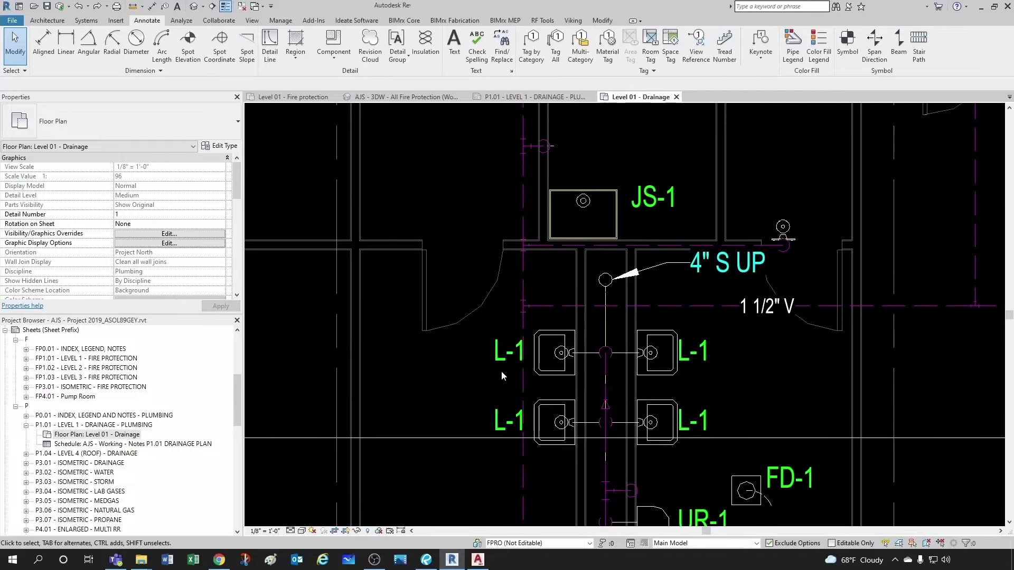
scroll(501, 371, "up", 1)
middle_click_drag(468, 383, 450, 390)
middle_click_drag(483, 342, 485, 363)
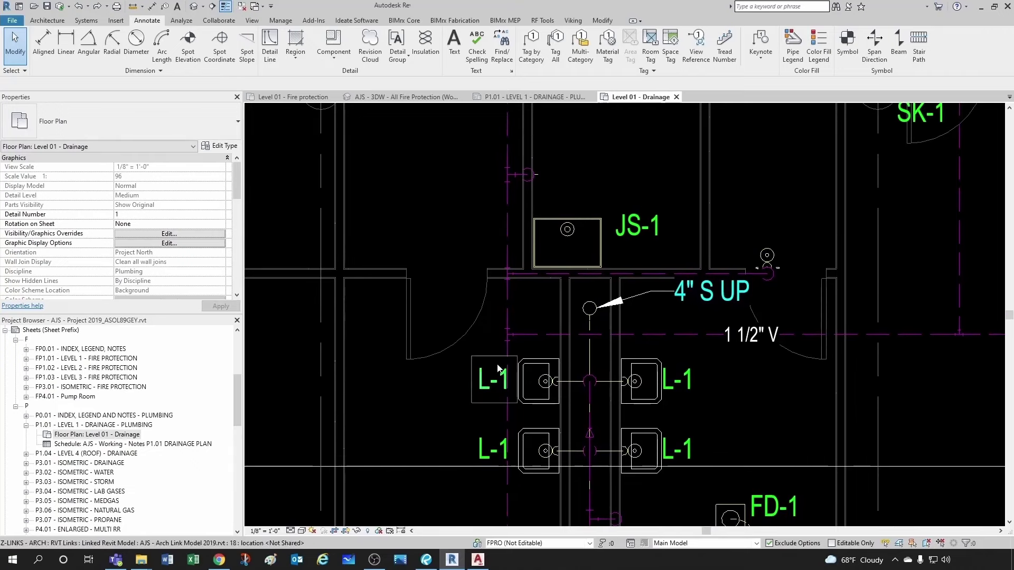
Step: Place an element keynote on the northwestern L-1 lavatory, tag to the northwest, and assign keynote 22 40 00.A2 Lavatory
left_click(764, 57)
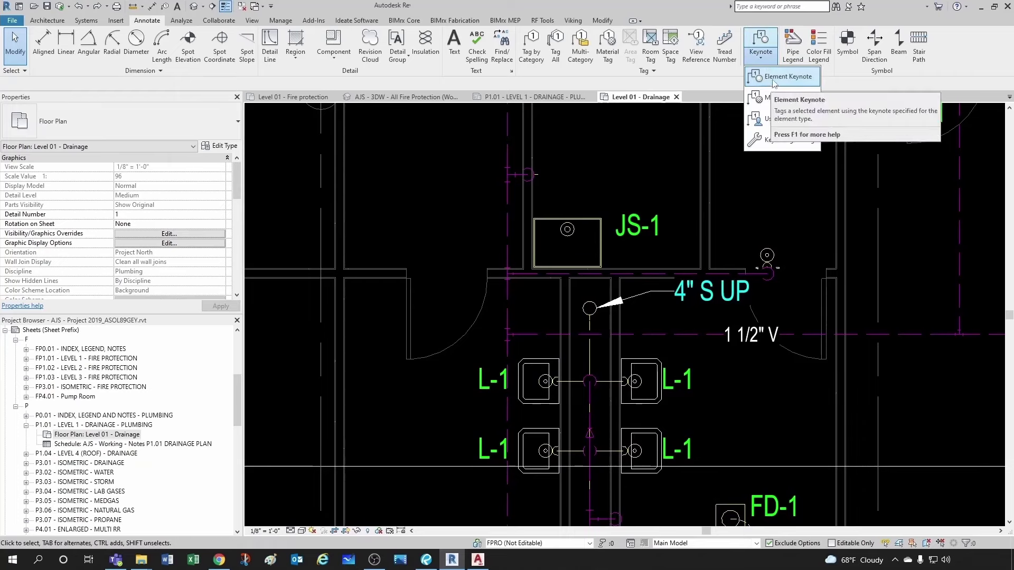
left_click(774, 78)
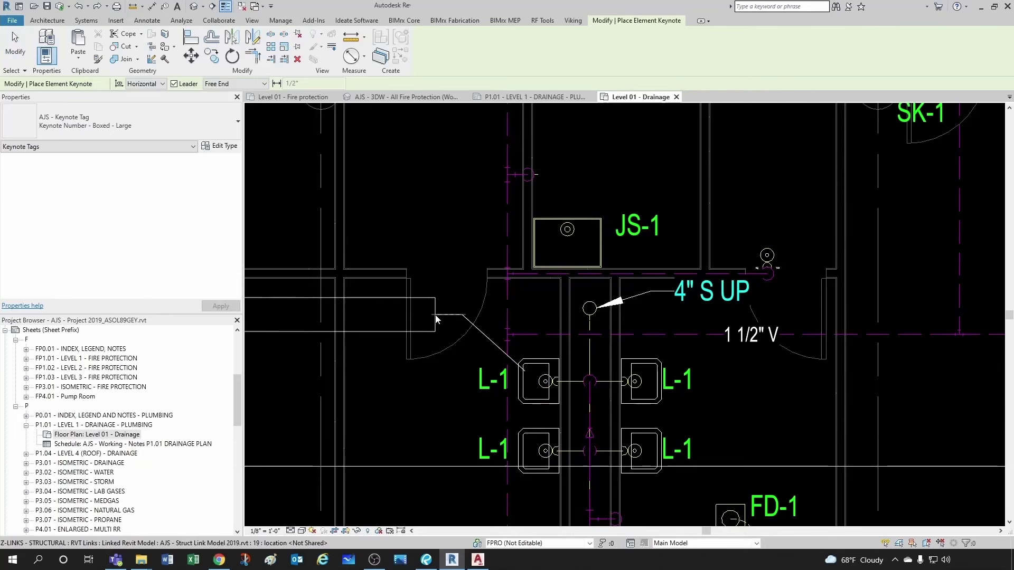
left_click(436, 318)
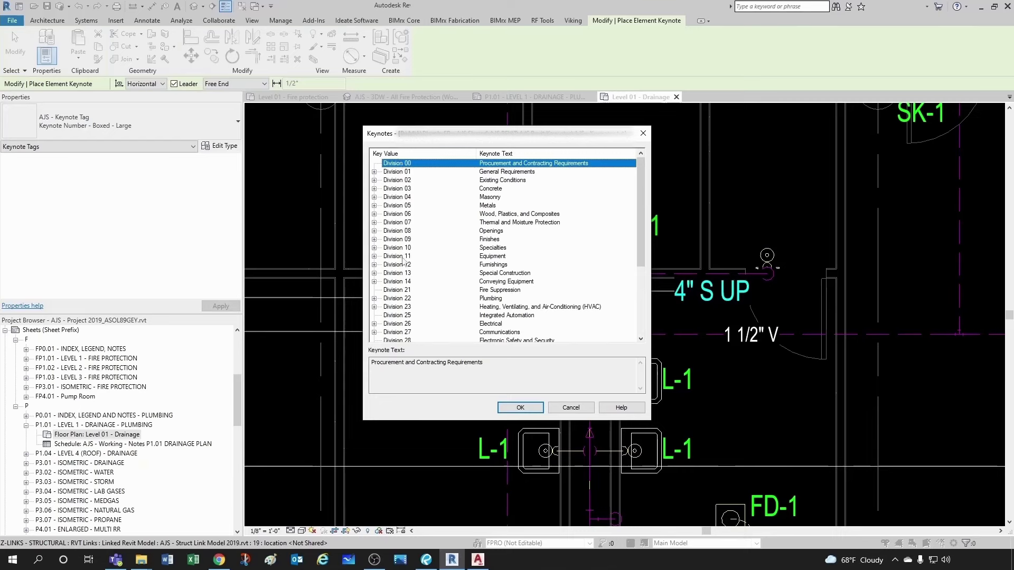
scroll(402, 256, "down", 1)
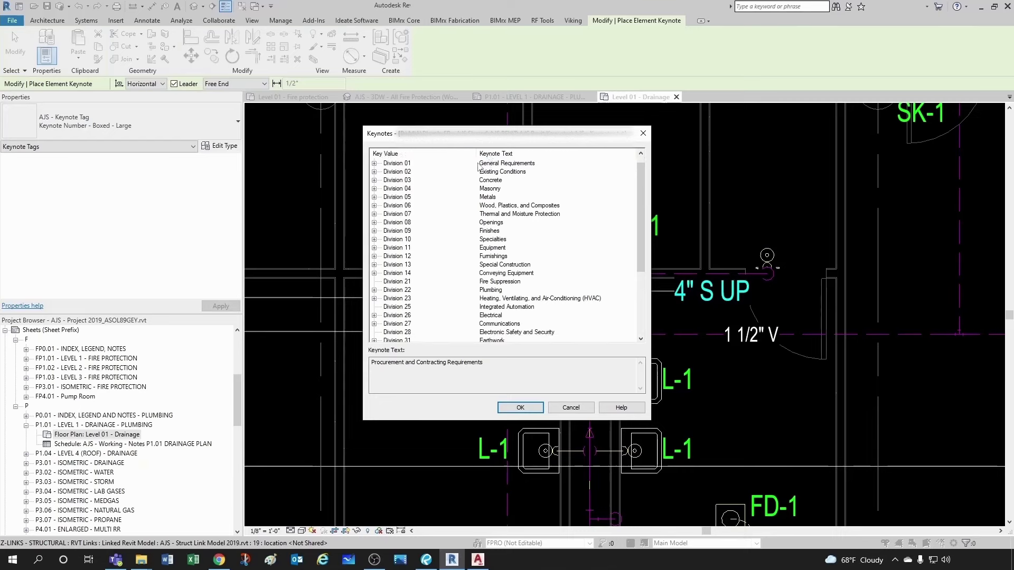
left_click(375, 291)
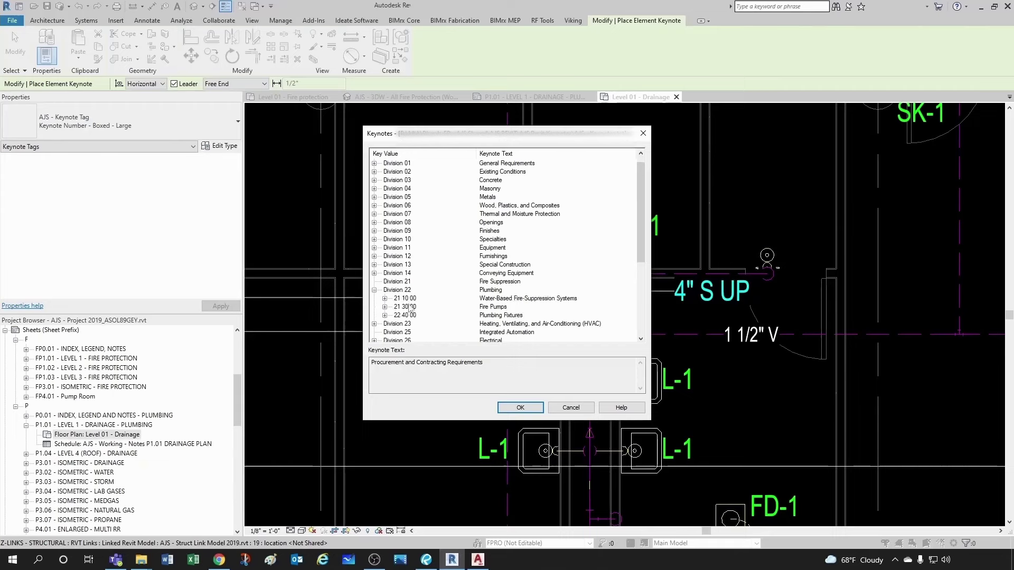
scroll(484, 302, "down", 1)
left_click(385, 307)
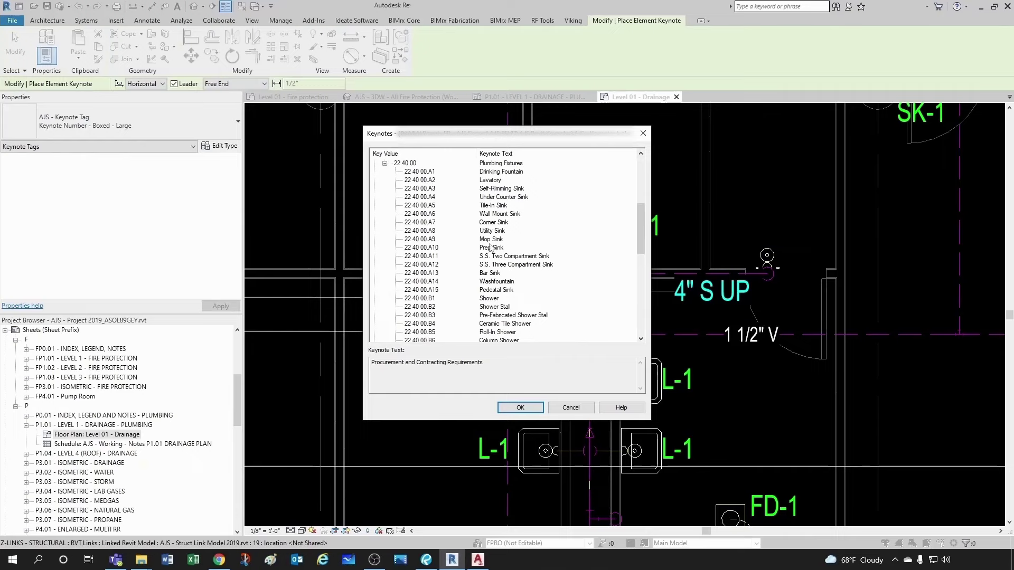
left_click(423, 182)
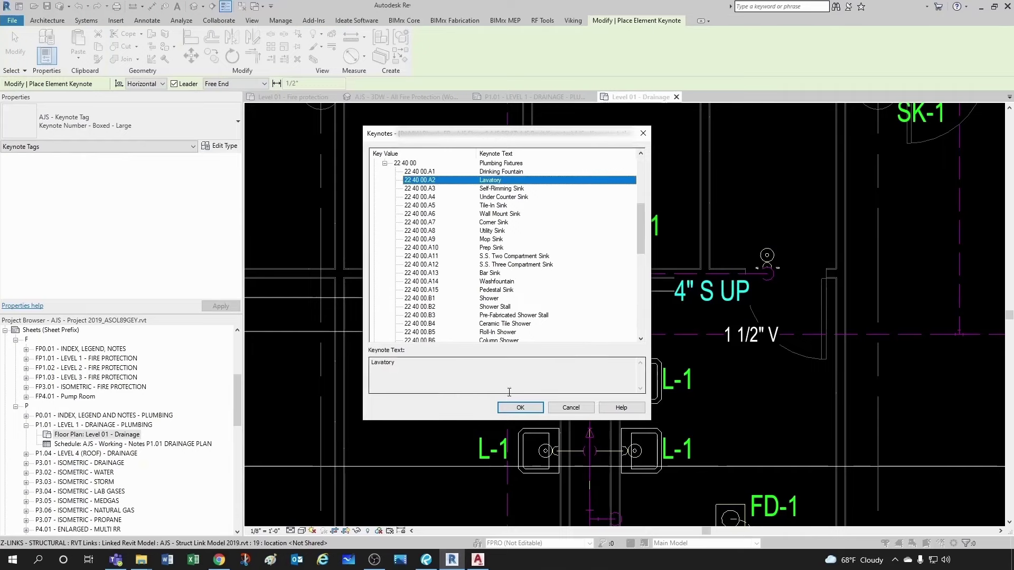
left_click(510, 409)
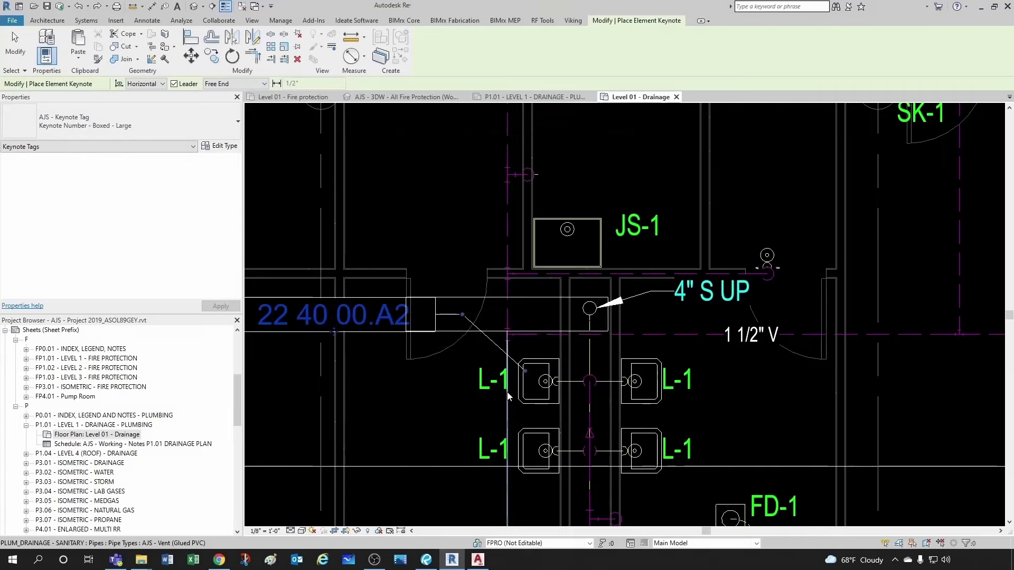
Step: Place a Keynote Number - Boxed - Large element keynote on the JS-1 sink, with the tag to its northwest
scroll(977, 459, "down", 2)
middle_click_drag(435, 369, 470, 398)
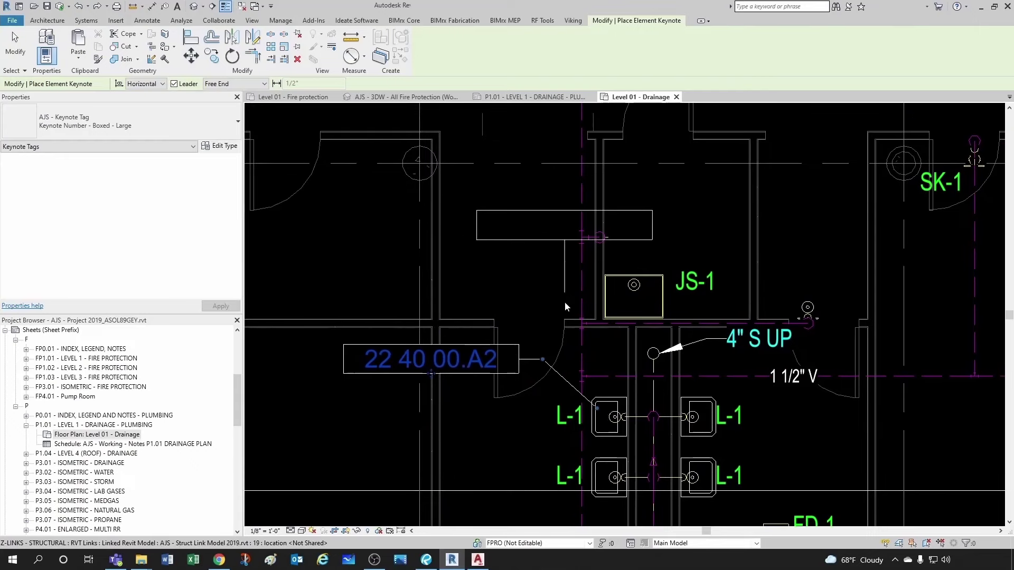
scroll(565, 317, "up", 1)
left_click(603, 339)
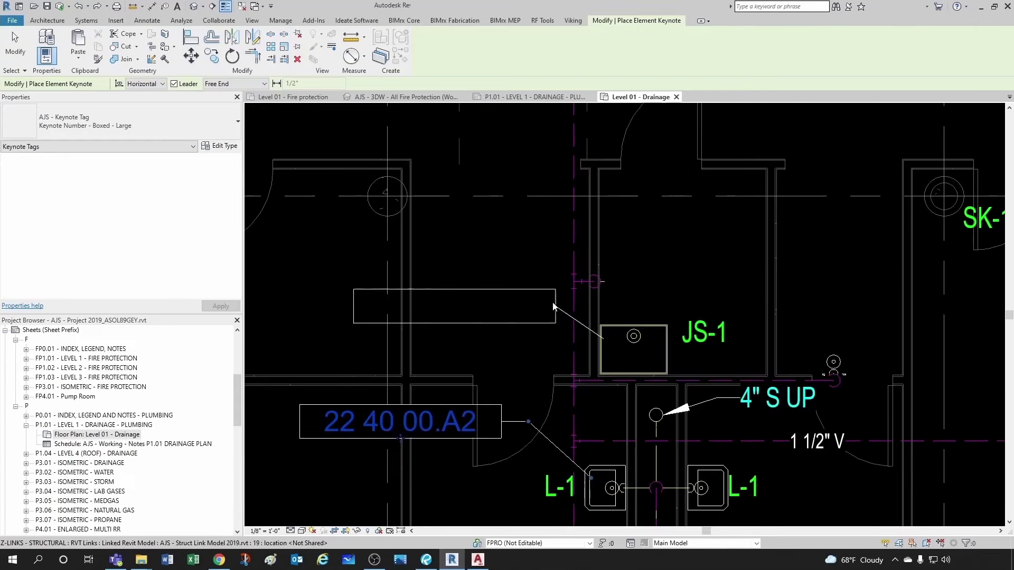
left_click(520, 303)
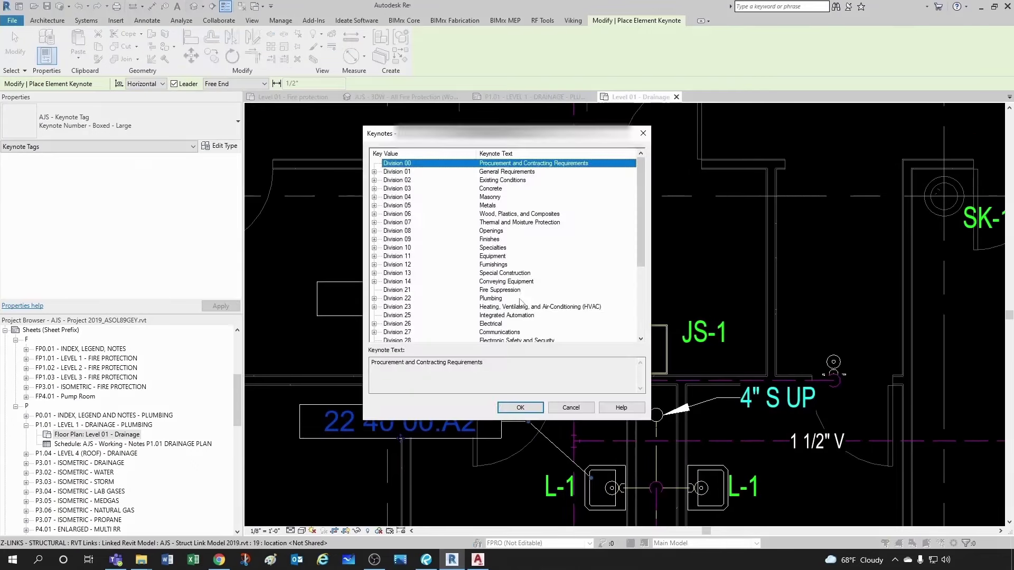
Step: Assign the JS-1 sink keynote 22 40 00.A9 Mop Sink from the Division 22 Plumbing Fixtures group and finish keynoting
left_click(375, 299)
left_click(384, 324)
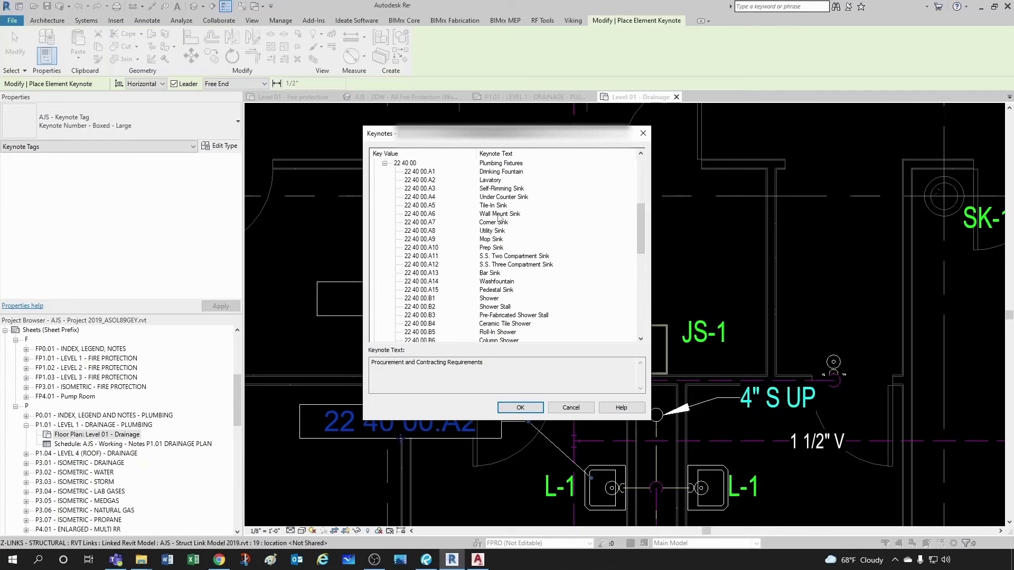
left_click(420, 242)
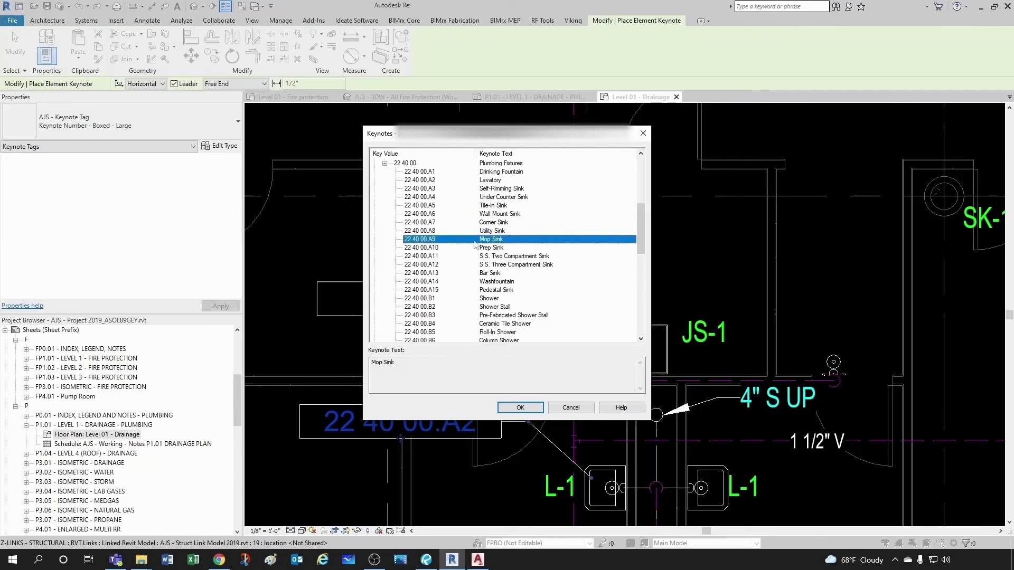
left_click(515, 409)
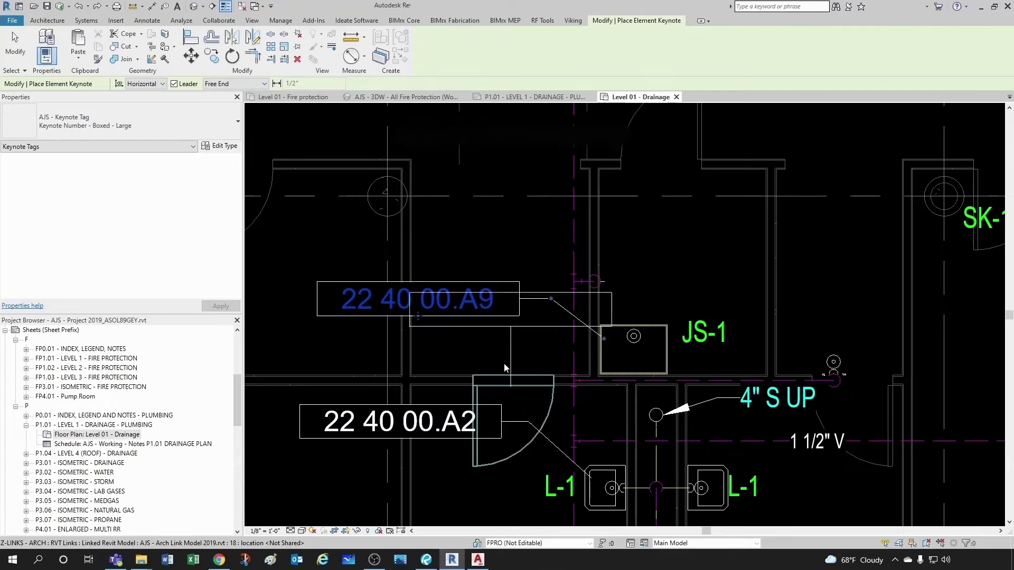
scroll(490, 269, "down", 1)
scroll(522, 278, "down", 1)
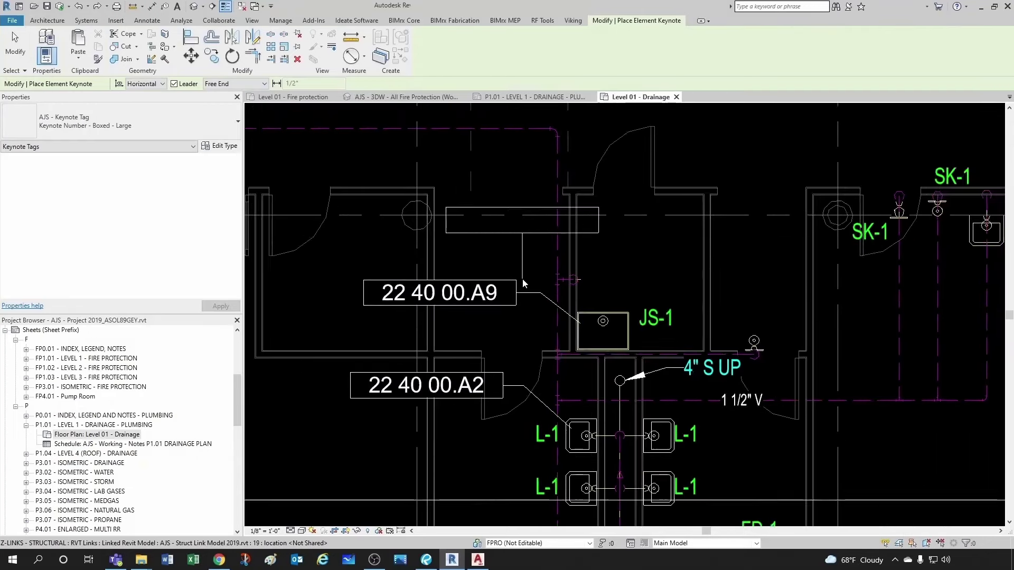
key("Escape")
key("Escape")
Step: Examine the keynote tags on the JS-1 mop sink and the L-1 lavatory, and the available keynote tagging options
scroll(477, 334, "up", 1)
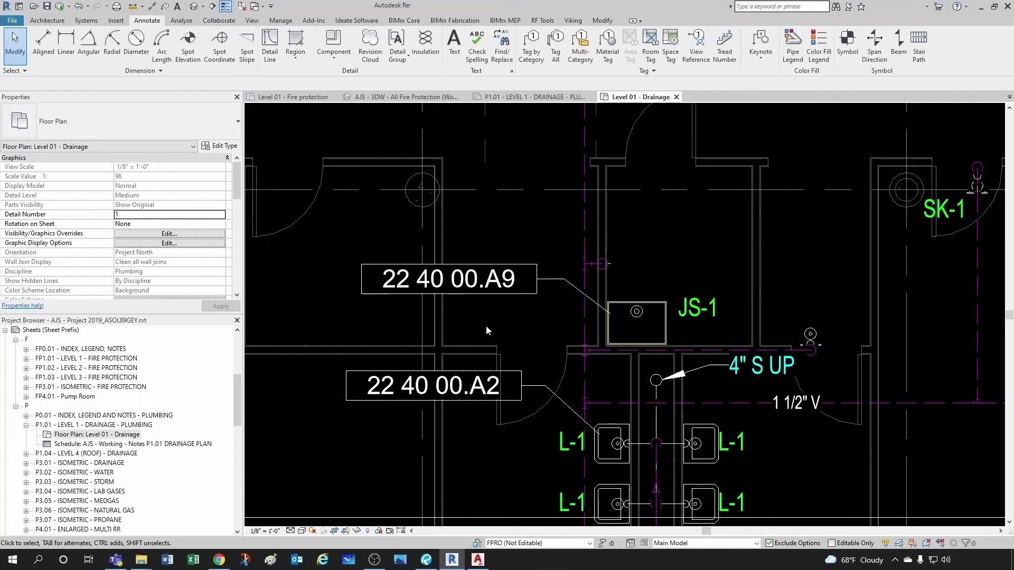
scroll(485, 331, "down", 1)
scroll(486, 324, "down", 1)
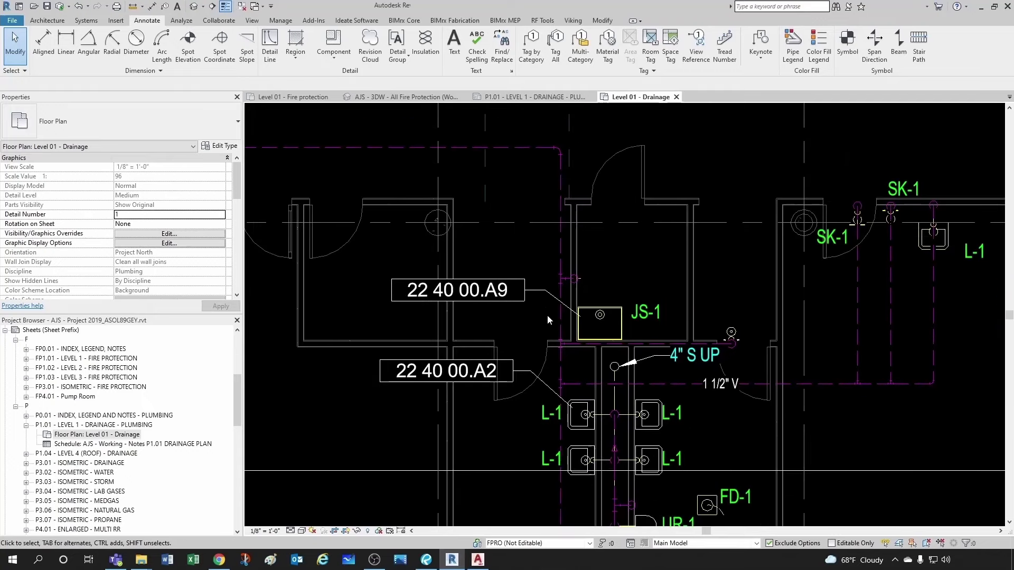
scroll(524, 391, "up", 2)
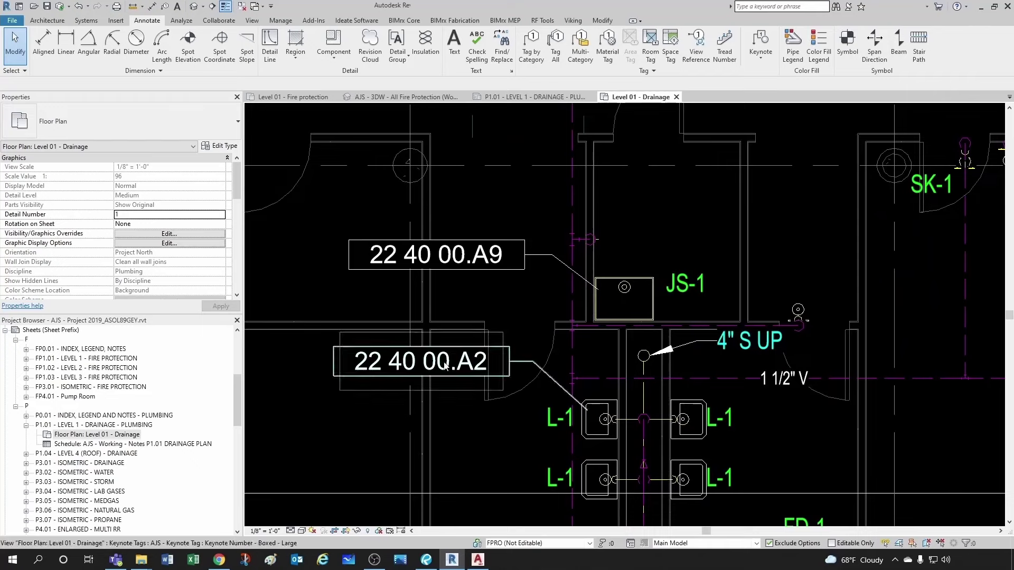
scroll(517, 416, "up", 1)
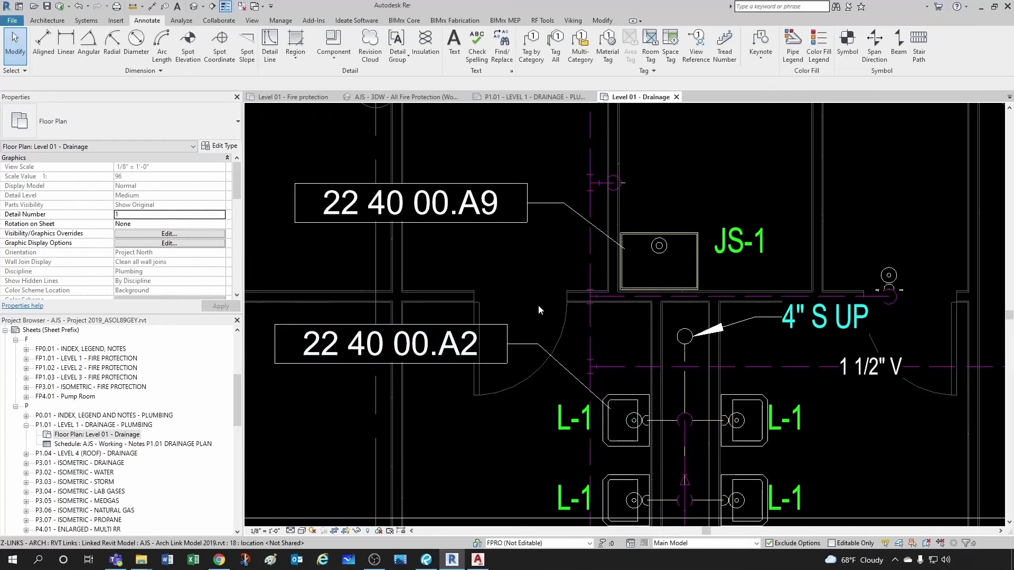
left_click(524, 344)
left_click(545, 332)
scroll(545, 332, "down", 1)
scroll(547, 328, "down", 1)
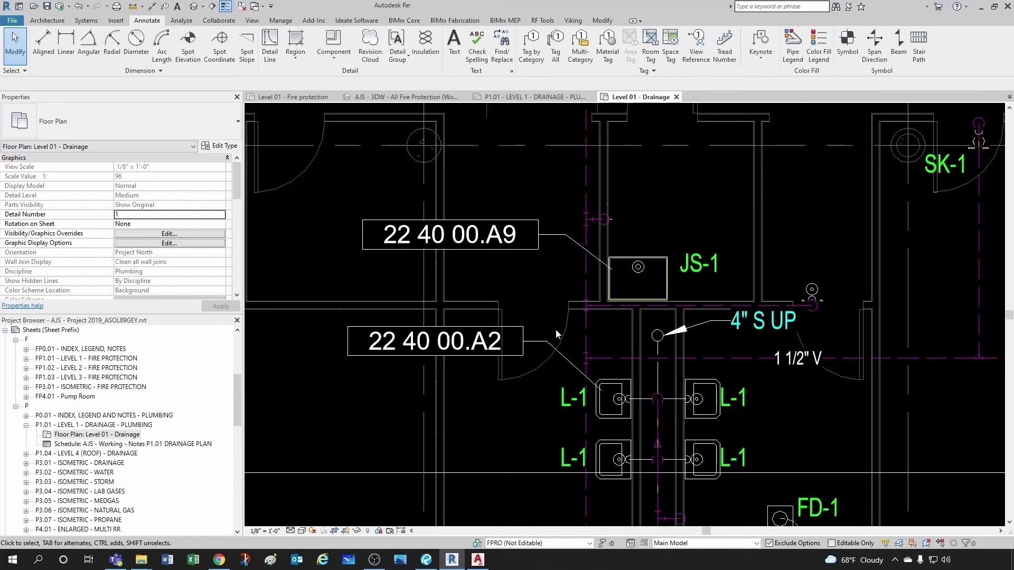
scroll(556, 333, "up", 1)
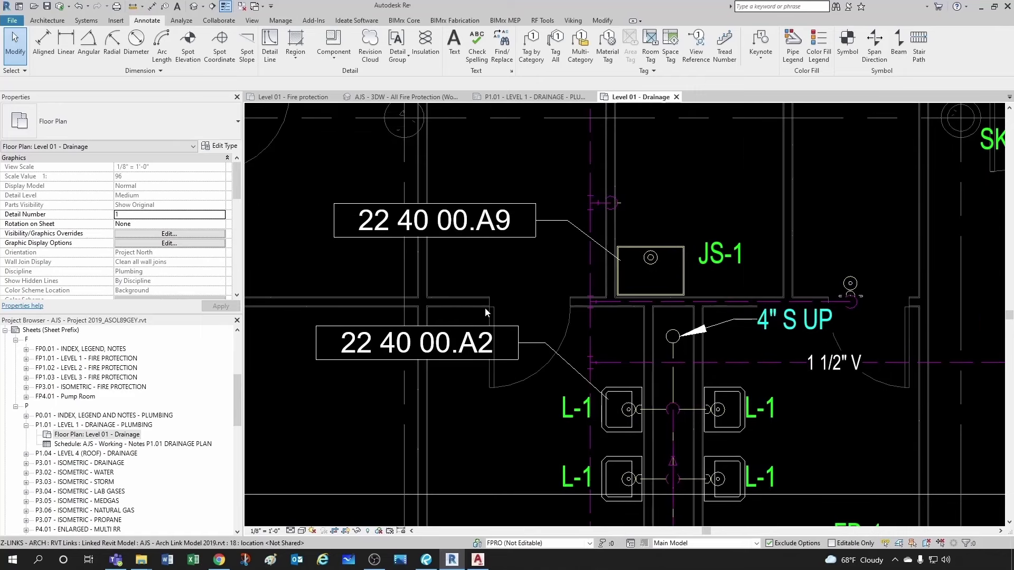
scroll(470, 313, "up", 2)
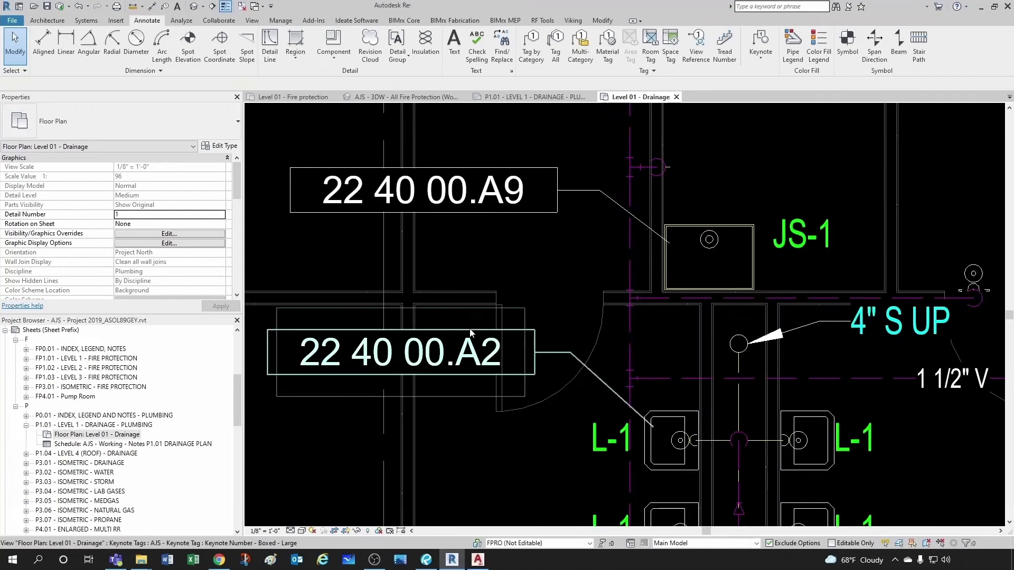
left_click(483, 326)
key("Escape")
scroll(520, 312, "down", 1)
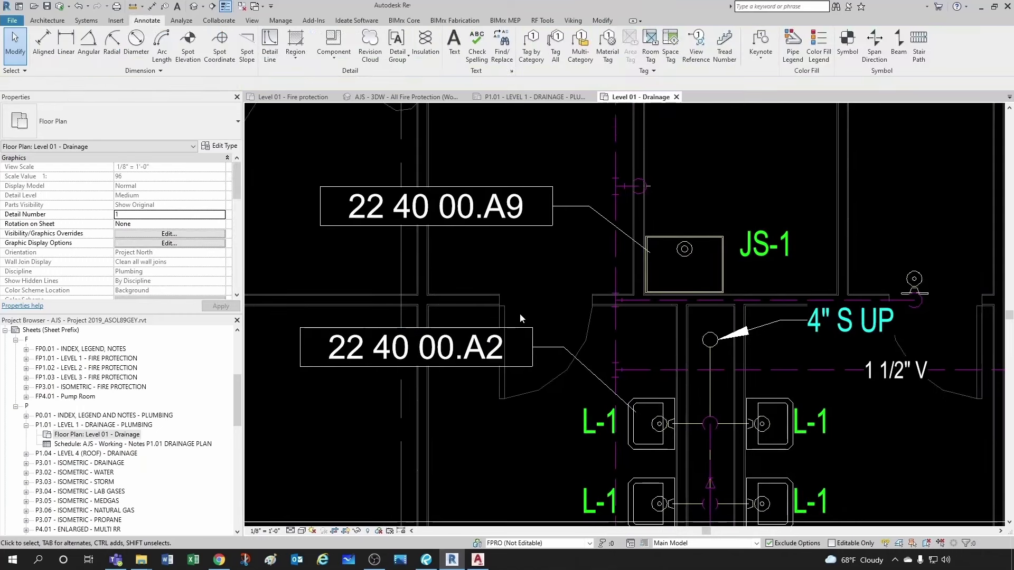
scroll(539, 305, "down", 1)
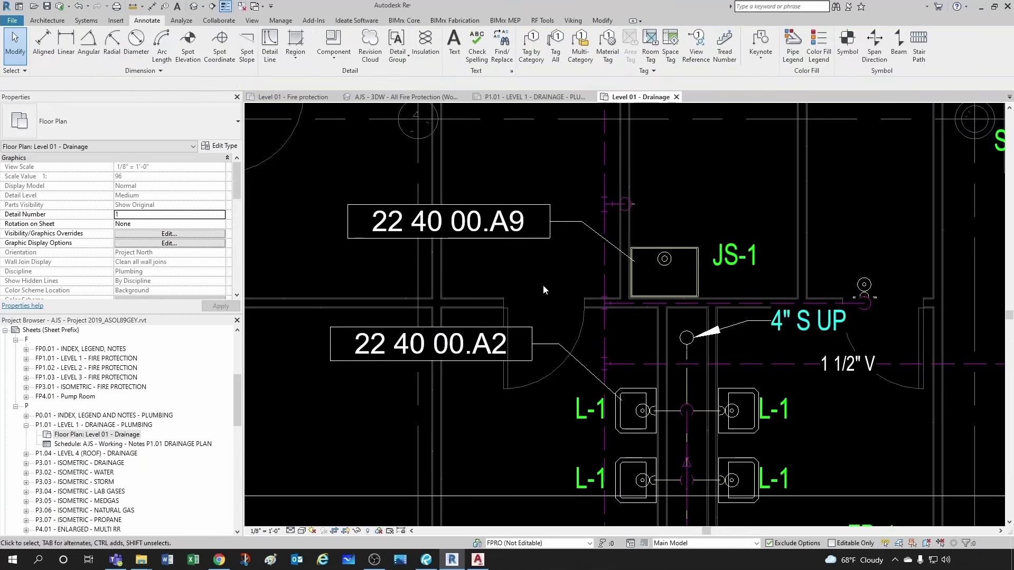
middle_click_drag(570, 293, 552, 298)
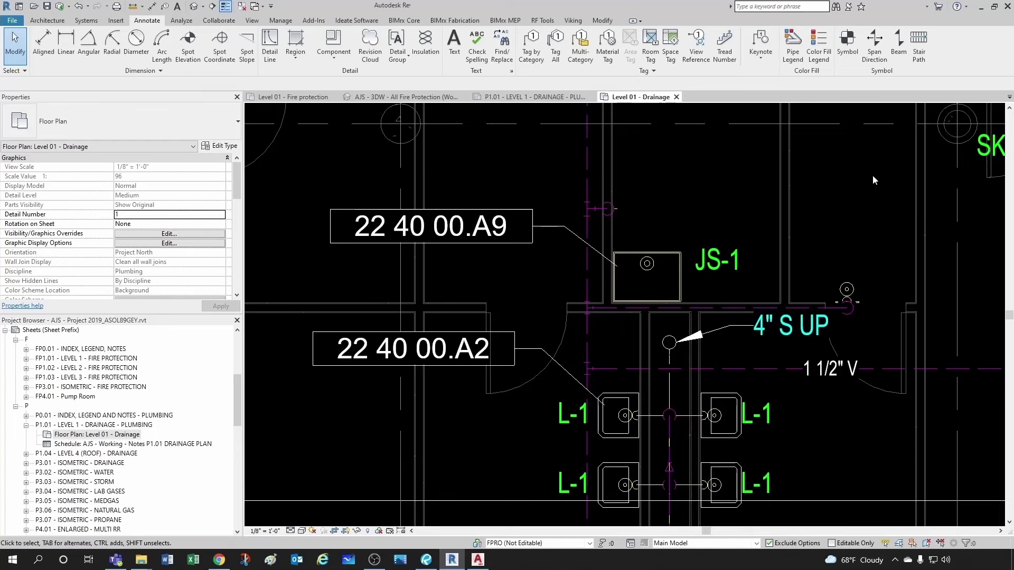
left_click(761, 52)
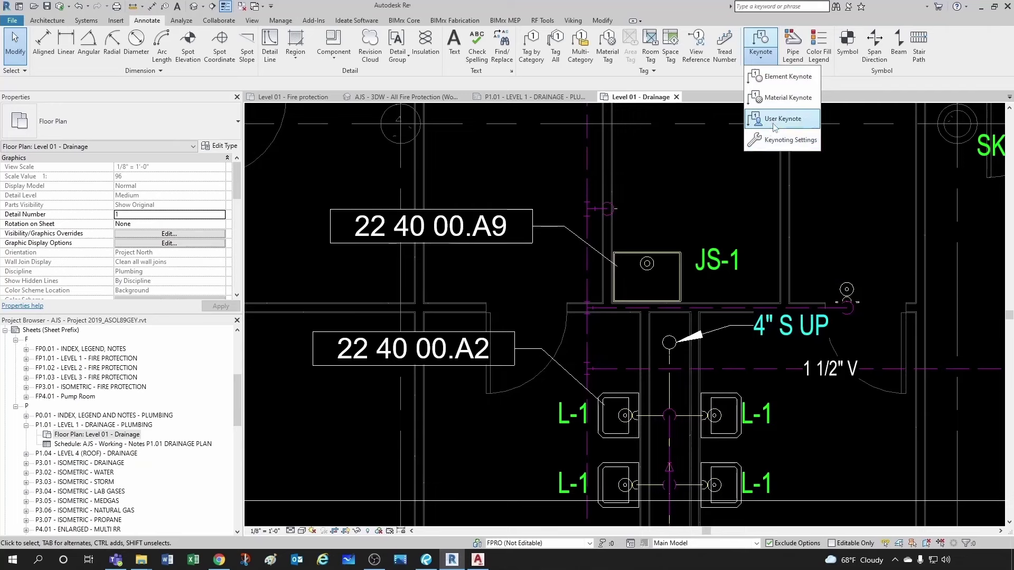
scroll(461, 312, "down", 1)
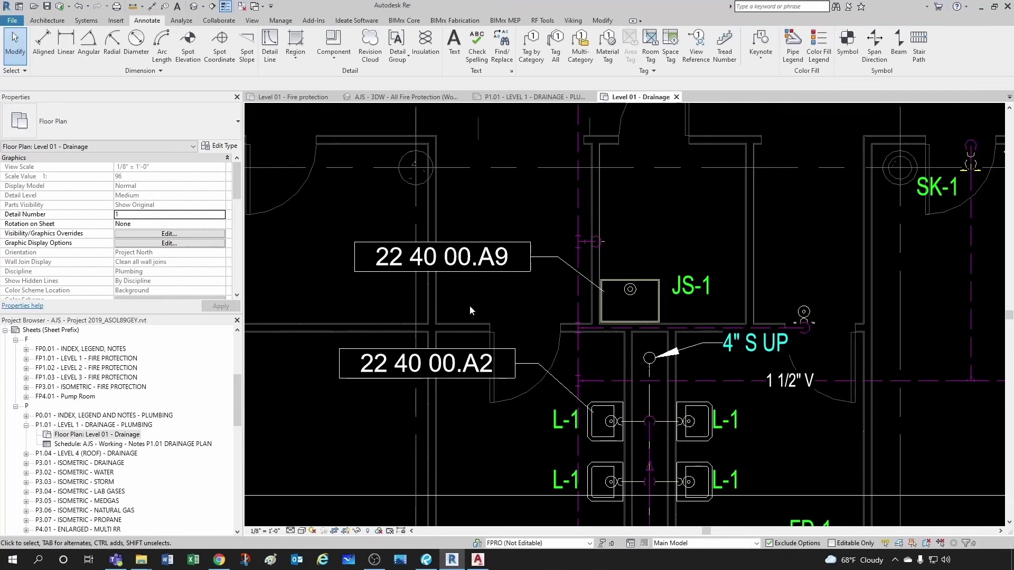
Step: Create a keynote legend named AJS Keynote Legend with the Key Value and Keynote Text fields
left_click(253, 22)
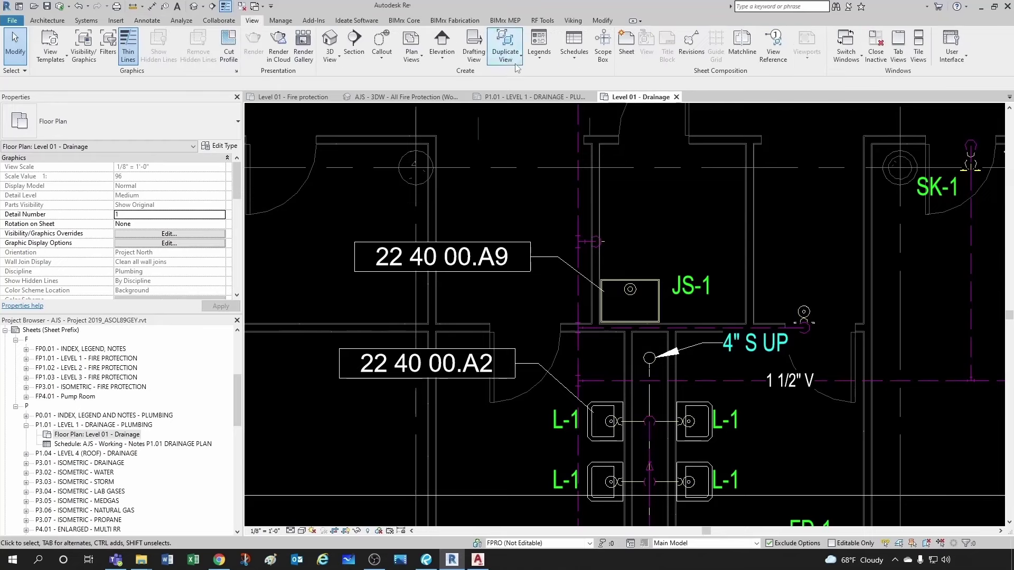
left_click(540, 50)
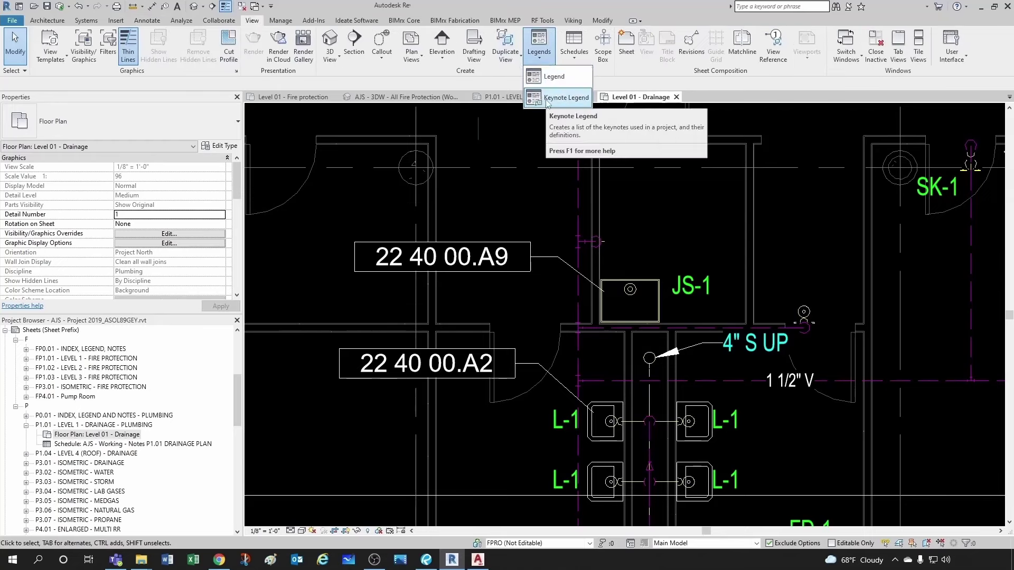
left_click(564, 97)
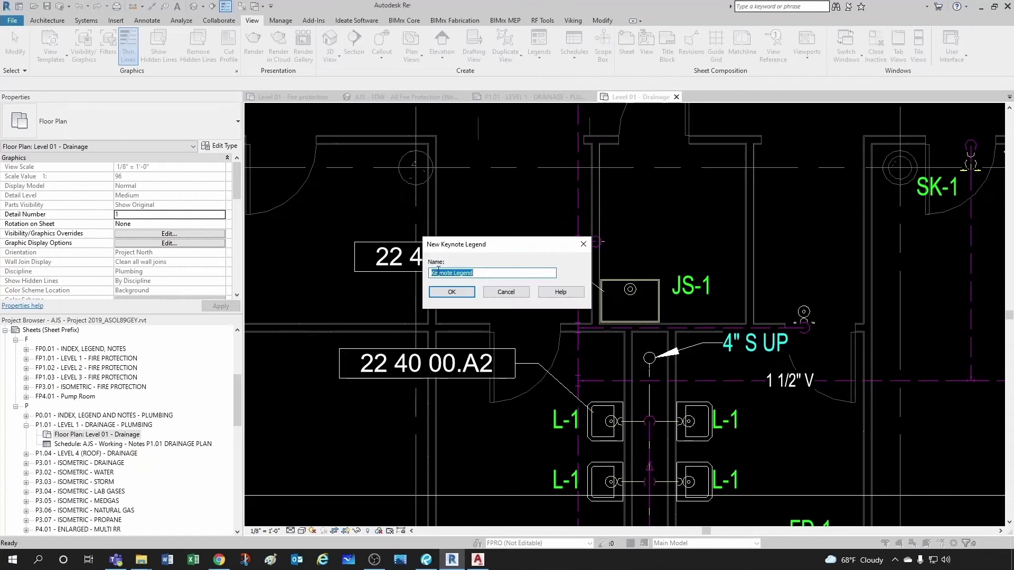
key("Home")
type("AJS")
left_click(453, 293)
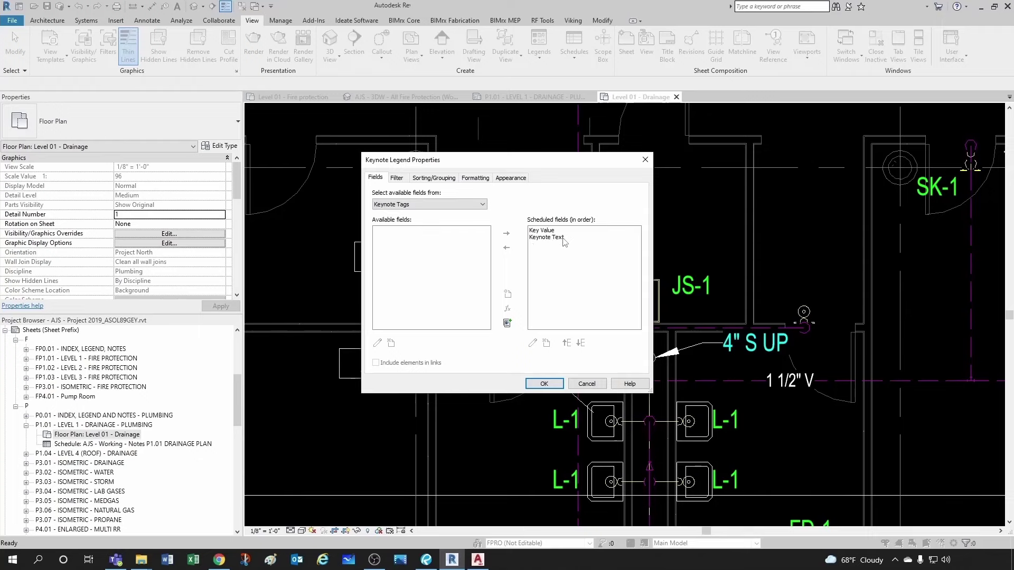
left_click(543, 384)
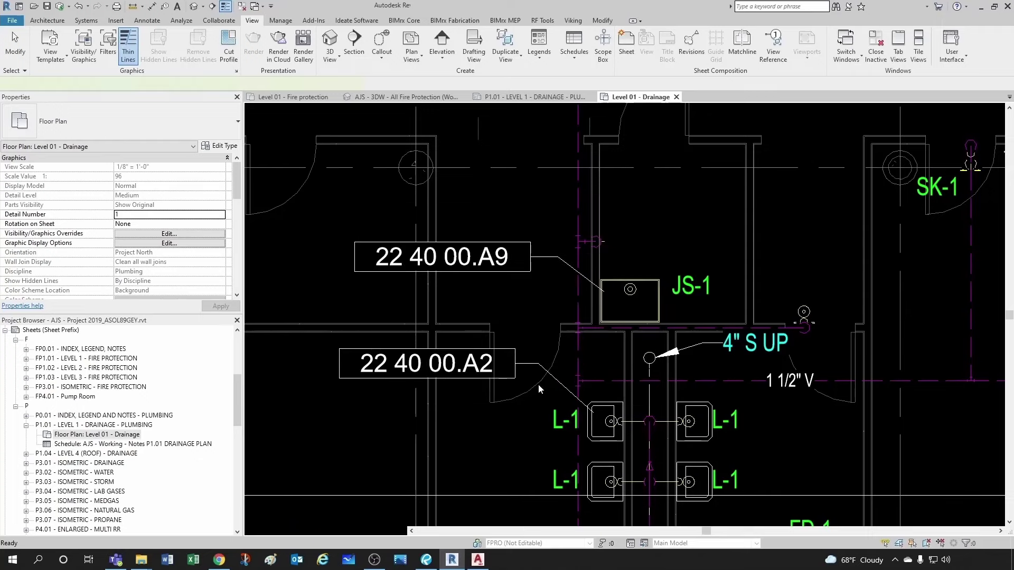
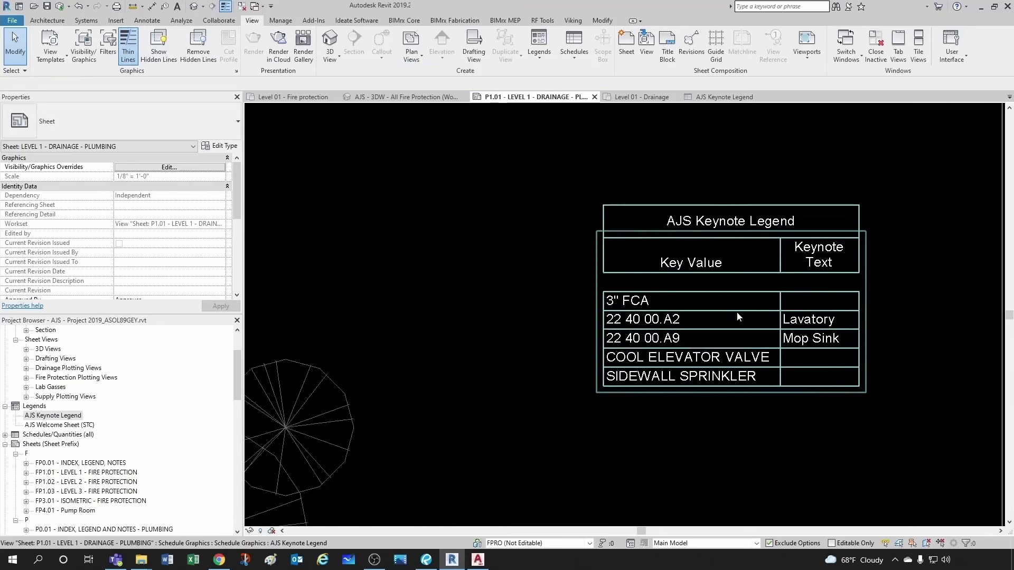
Step: Review the AJS Keynote Legend on sheet P1.01 and activate the Level 01 - Drainage viewport at the L-1 lavatories
middle_click_drag(737, 311, 584, 289)
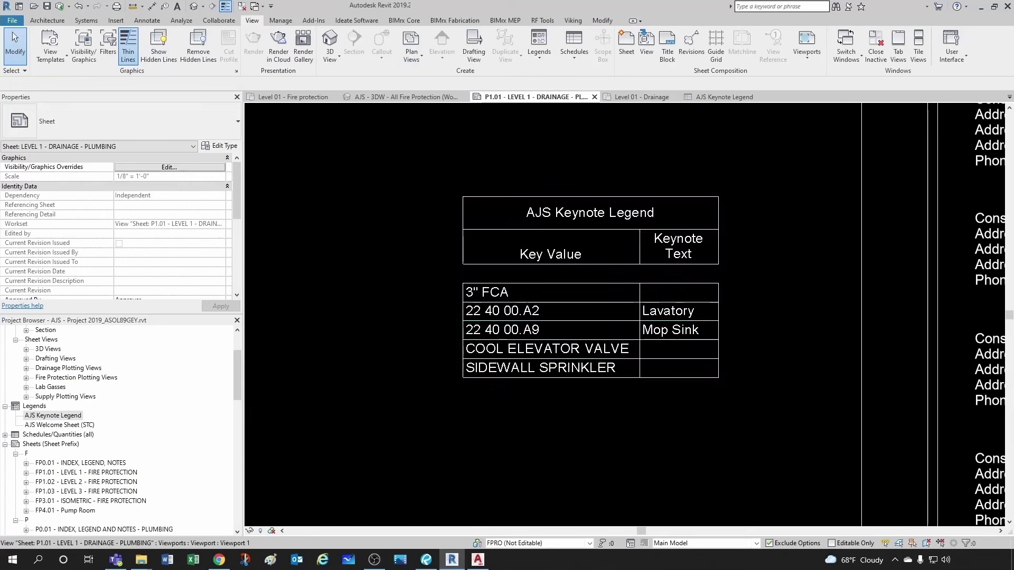
scroll(704, 340, "down", 4)
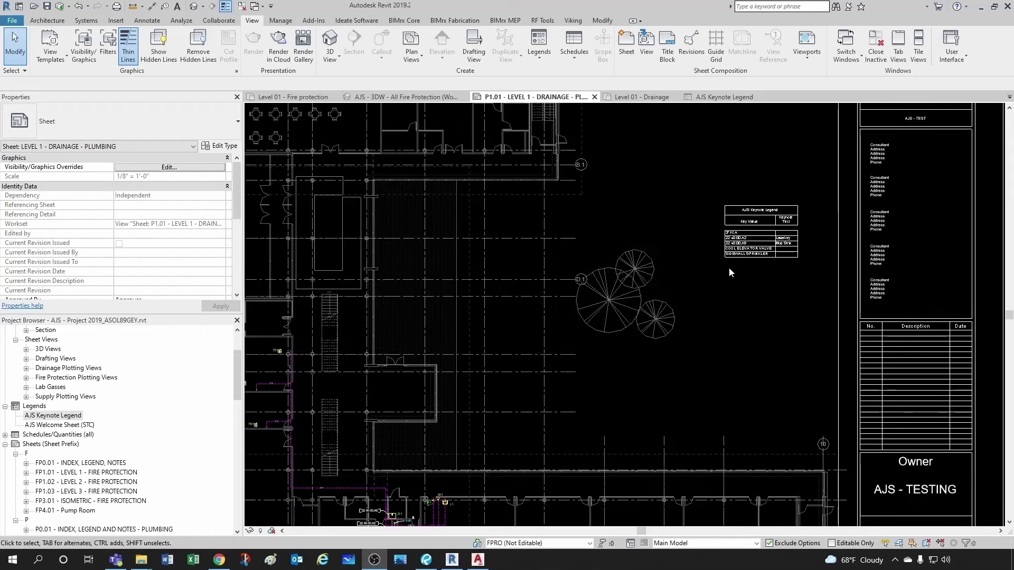
scroll(750, 238, "up", 5)
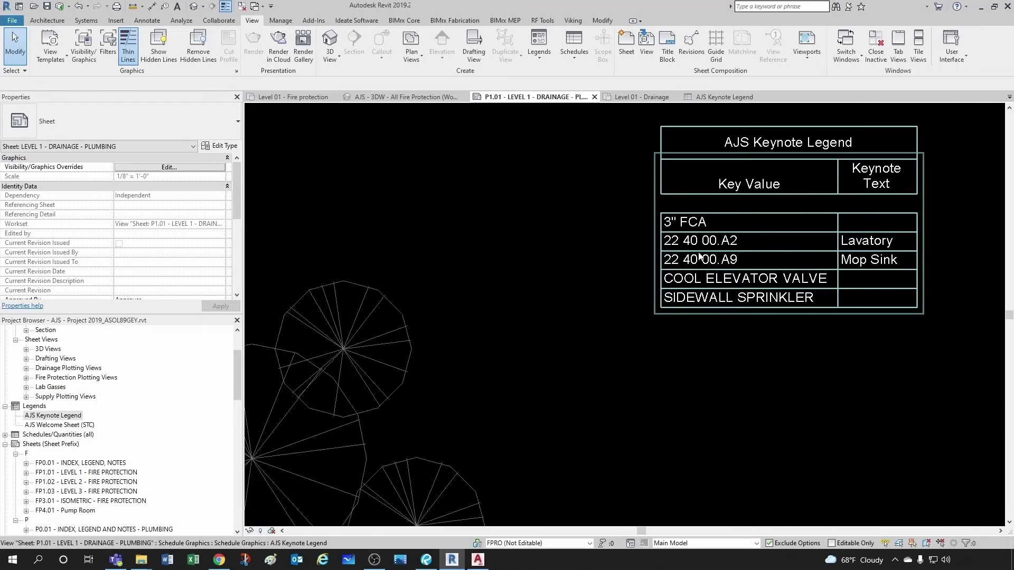
scroll(791, 255, "down", 6)
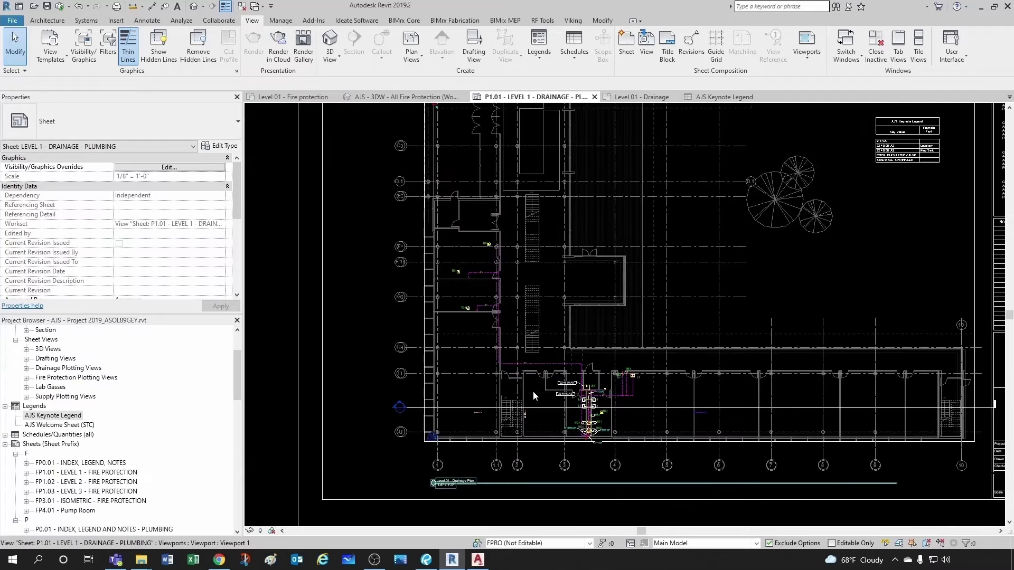
double_click(533, 391)
scroll(570, 396, "up", 5)
scroll(573, 399, "up", 4)
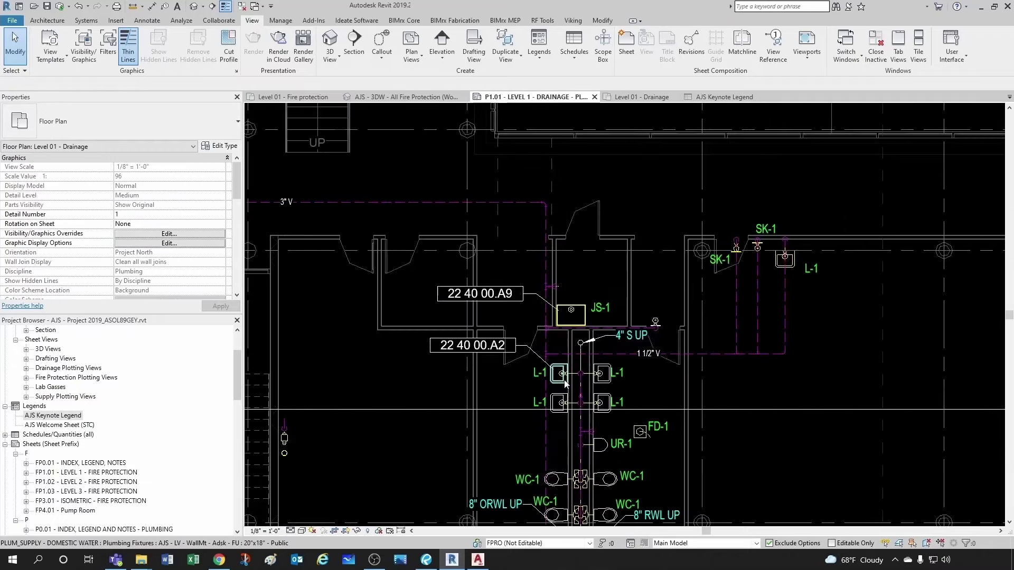
middle_click_drag(529, 383, 482, 388)
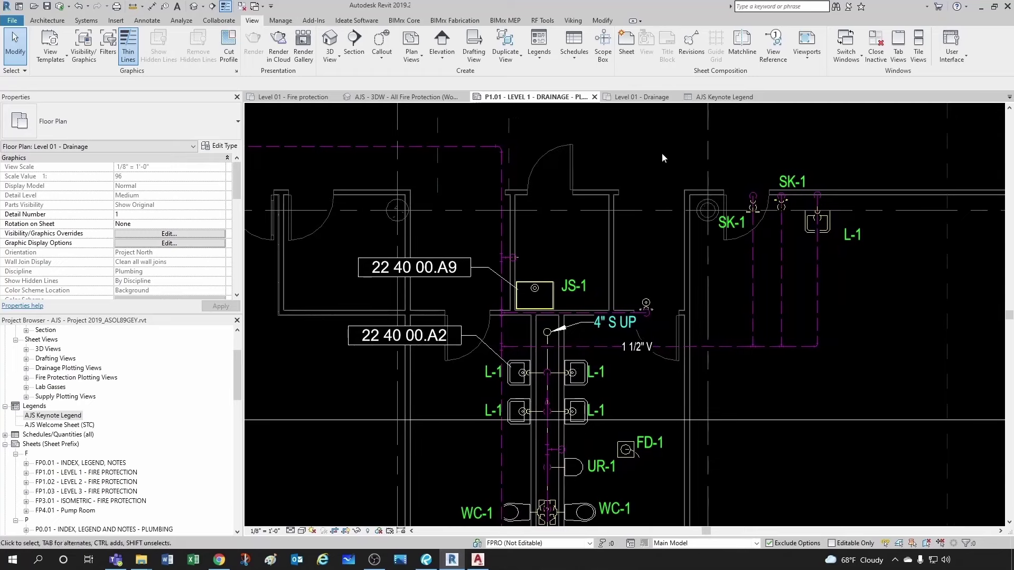
Step: Place an element keynote on the second L-1 lavatory in the western column, with the tag to its southwest
left_click(151, 21)
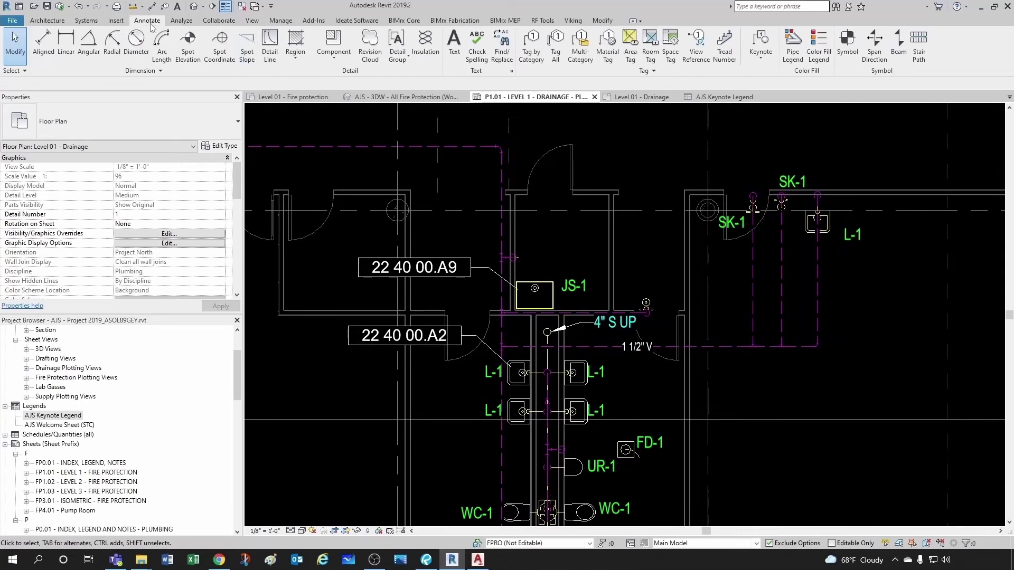
left_click(761, 53)
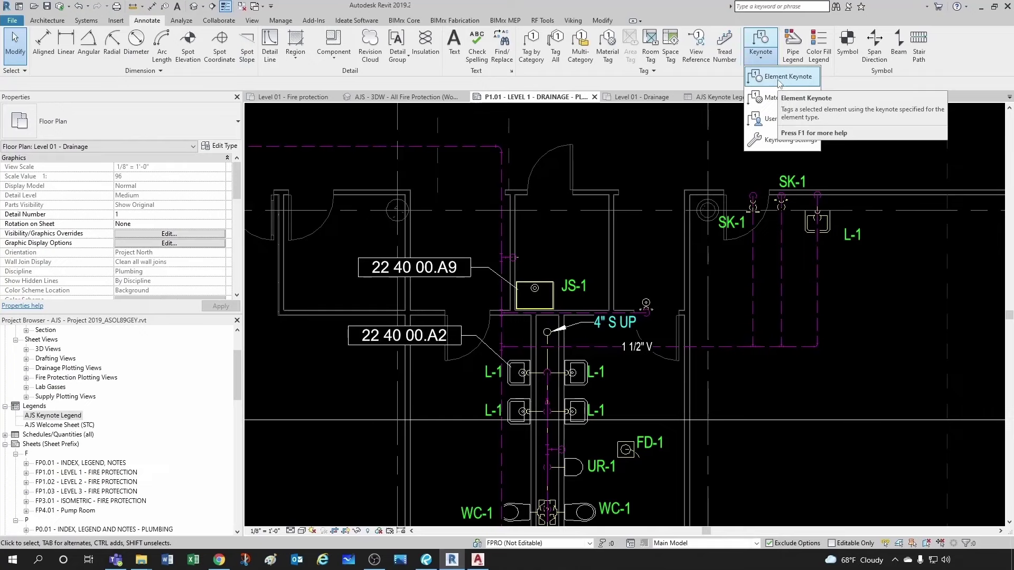
left_click(770, 77)
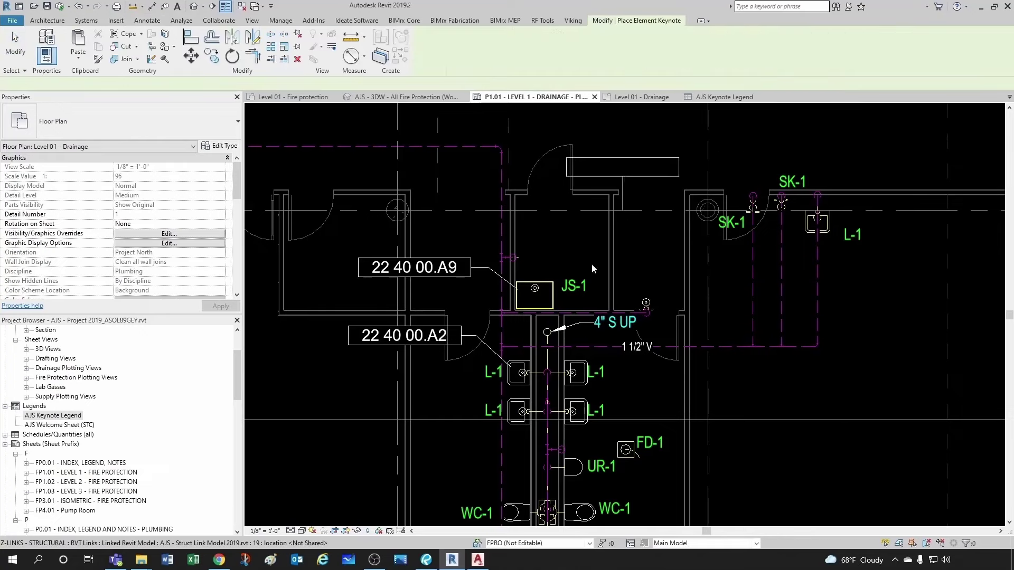
scroll(507, 433, "up", 2)
scroll(467, 404, "down", 1)
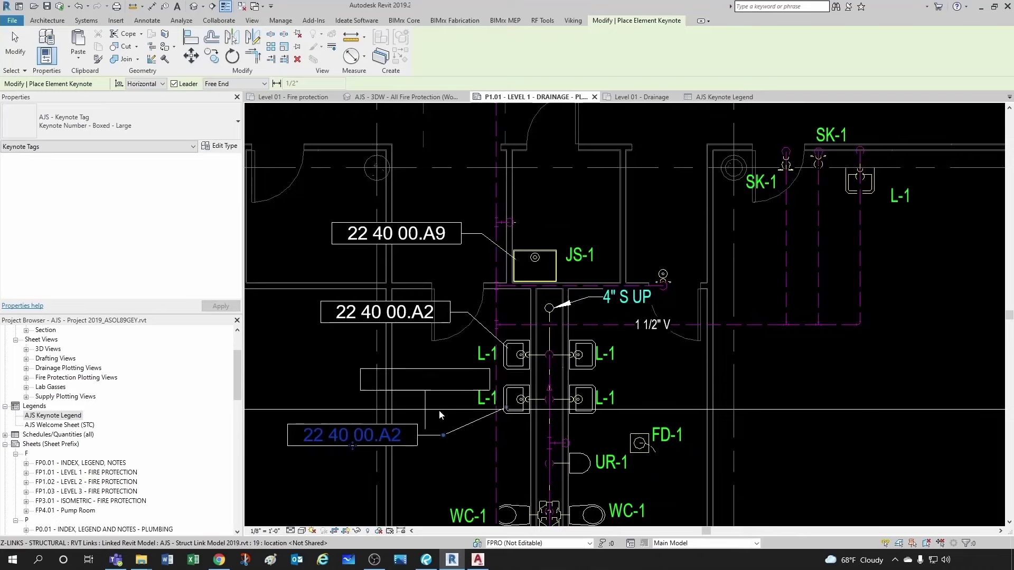
Step: Place an element keynote on the UR-1 urinal, with the tag to its southeast beyond the leader
scroll(438, 425, "down", 1)
middle_click_drag(441, 422, 441, 342)
scroll(441, 342, "up", 1)
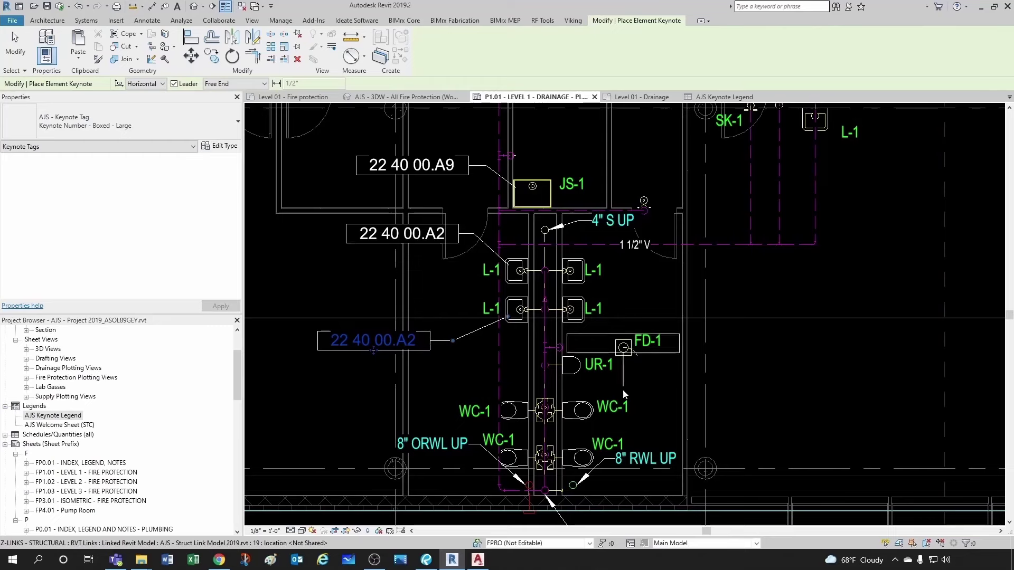
scroll(612, 388, "up", 1)
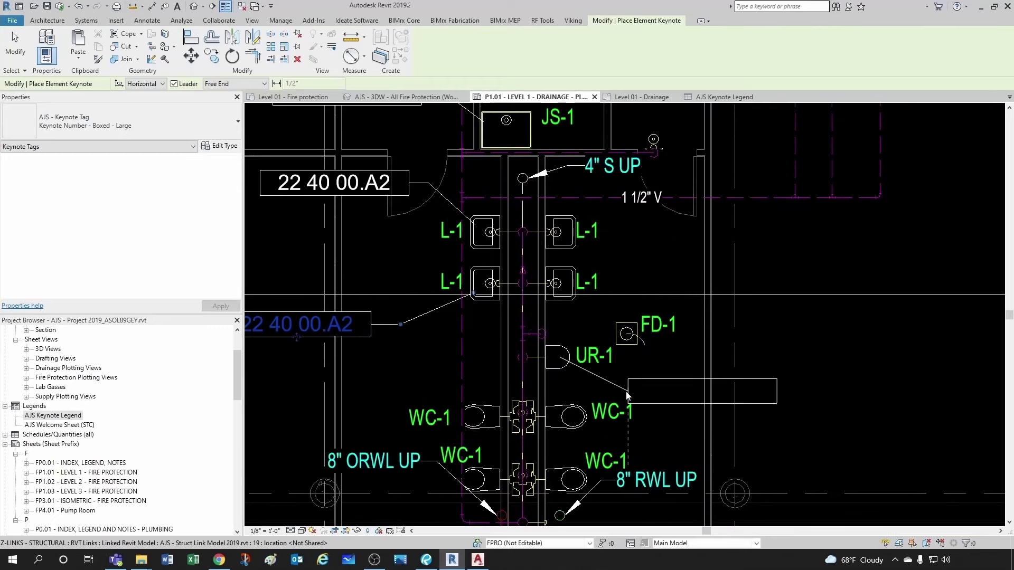
left_click(643, 396)
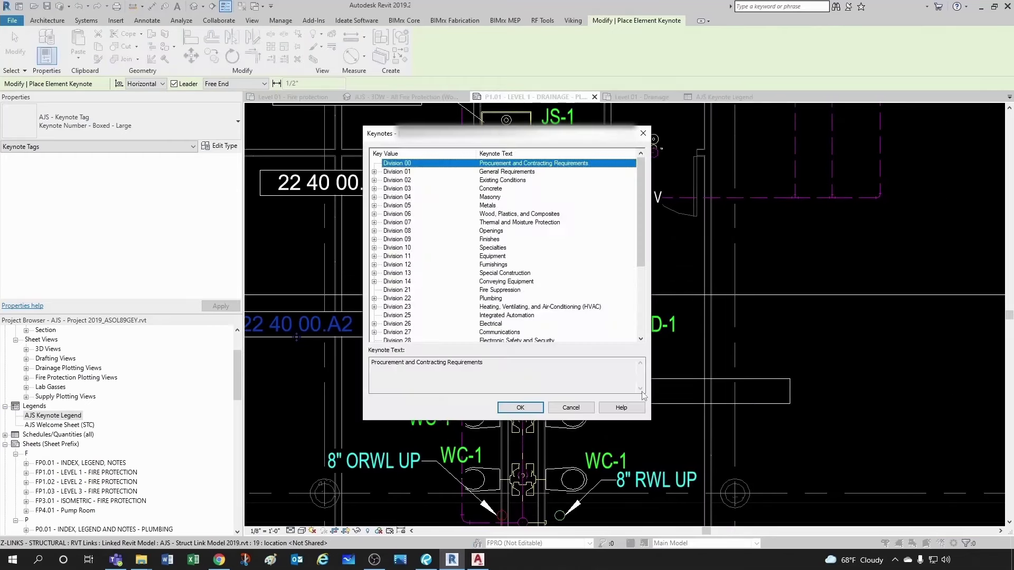
Step: Assign the Urinal keynote 22 40 00.E5 from Division 22 Plumbing Fixtures to the UR-1 element and finish keynote placement
left_click(374, 299)
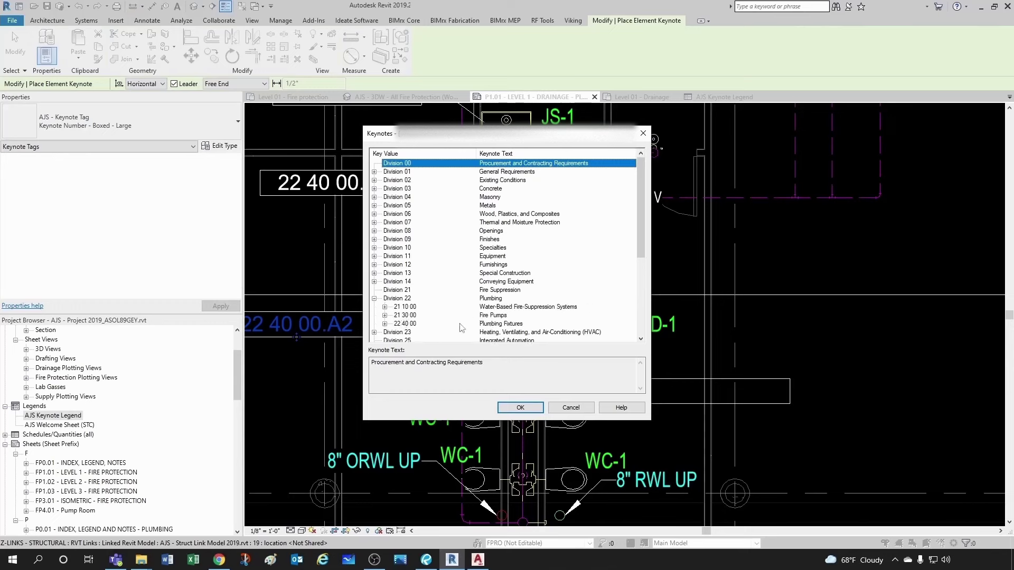
left_click(385, 324)
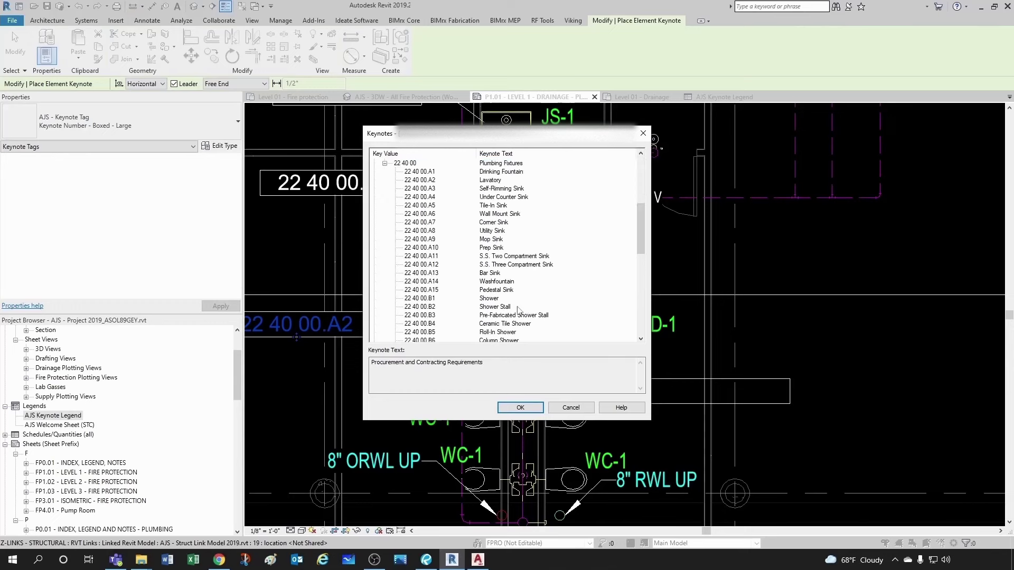
scroll(515, 306, "down", 2)
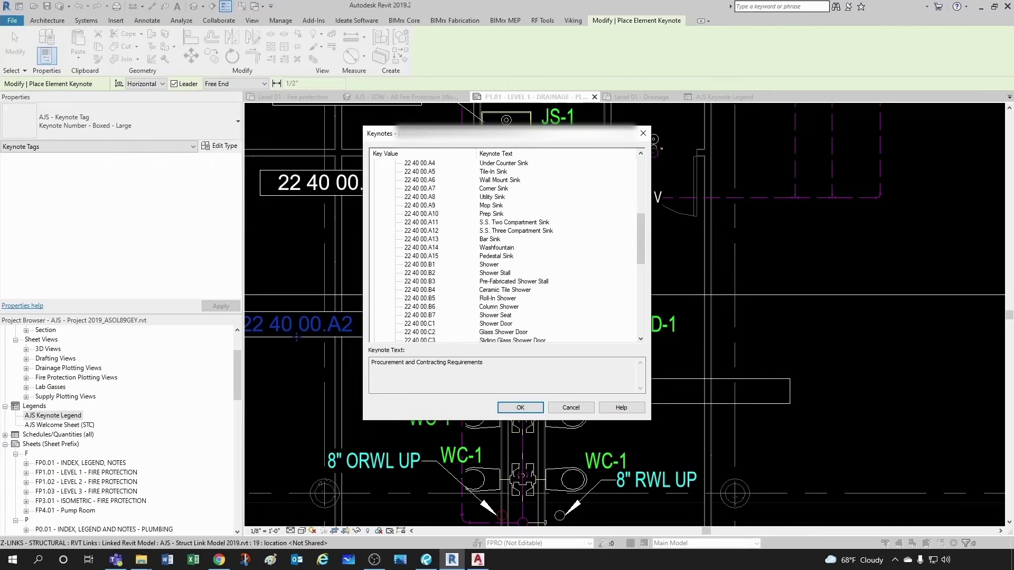
scroll(497, 307, "down", 4)
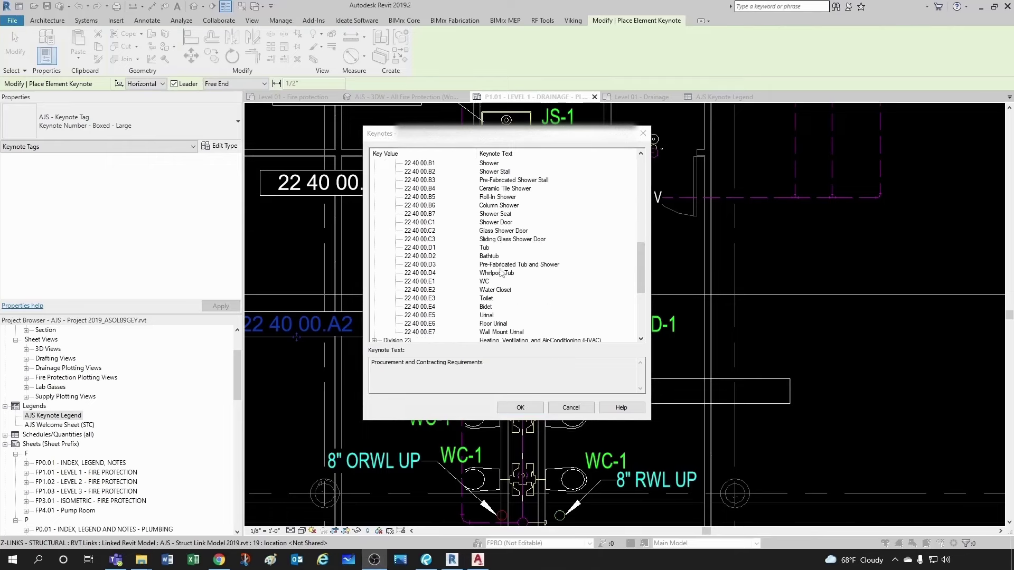
left_click(430, 307)
left_click(520, 407)
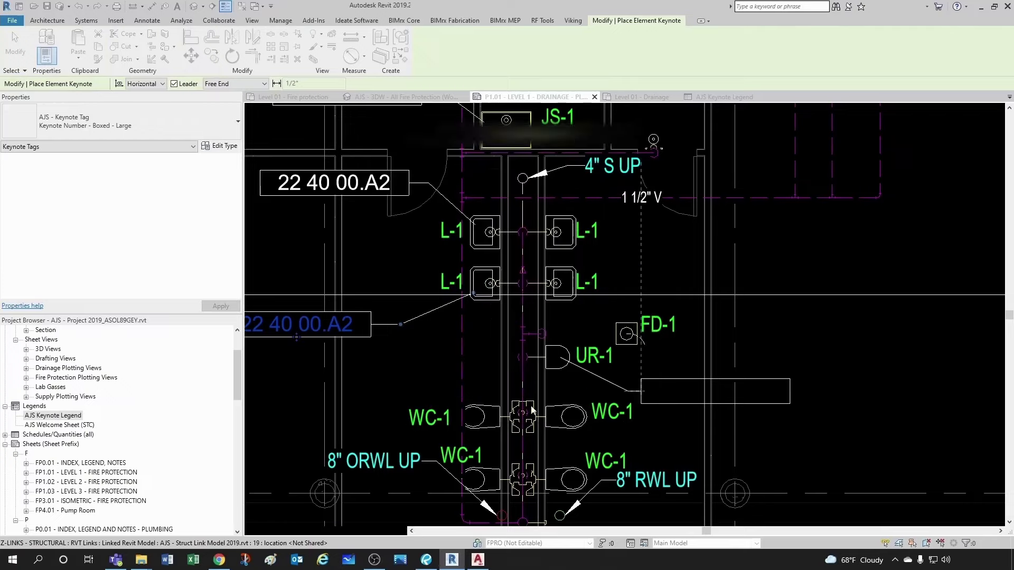
key("Escape")
Step: Move the AJS Keynote Legend on sheet P1.01 to the northeast corner of the drawing area, beside the title block
scroll(652, 264, "down", 5)
scroll(653, 264, "up", 4)
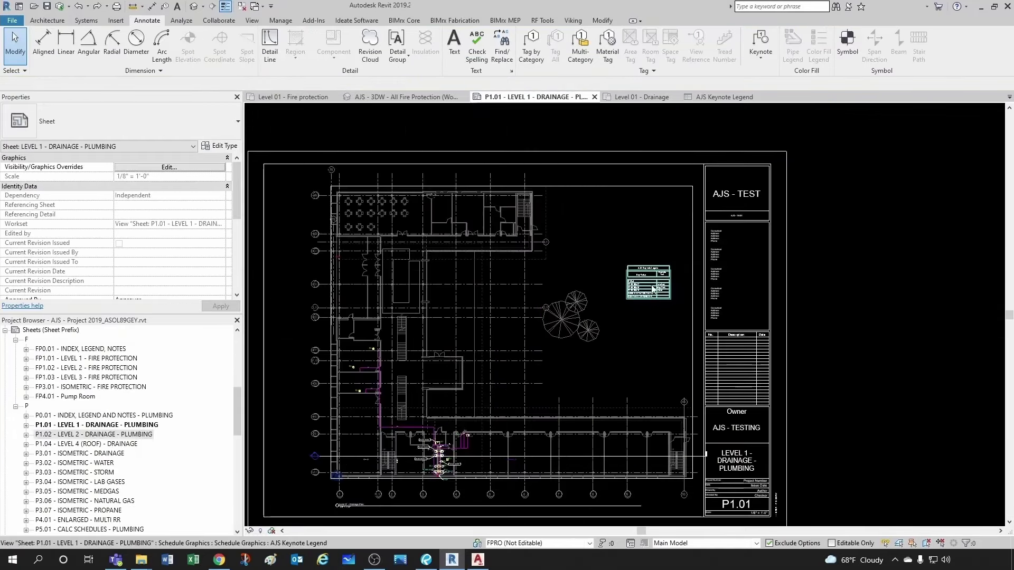
left_click(653, 264)
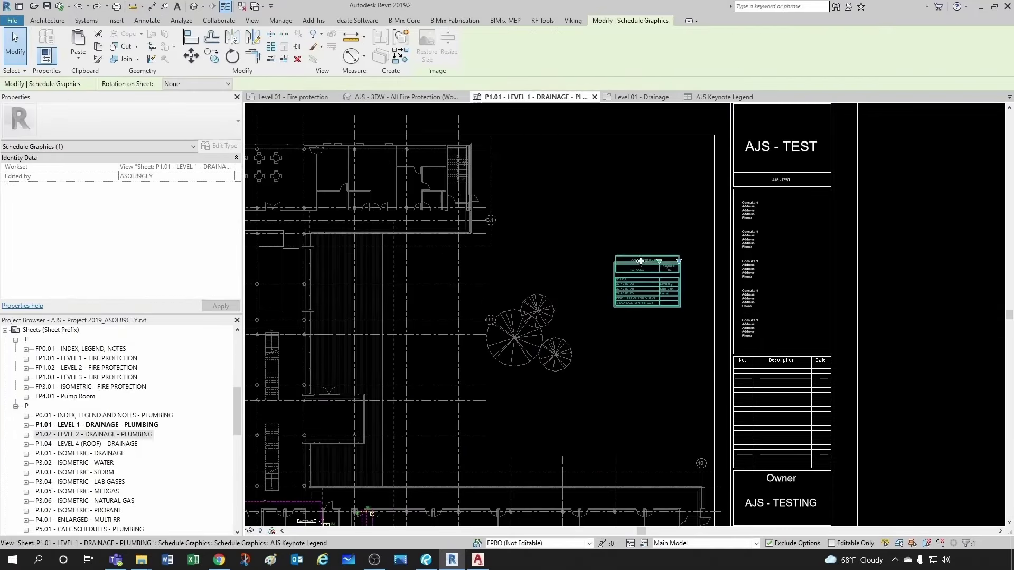
left_click_drag(640, 261, 660, 117)
scroll(639, 200, "down", 1)
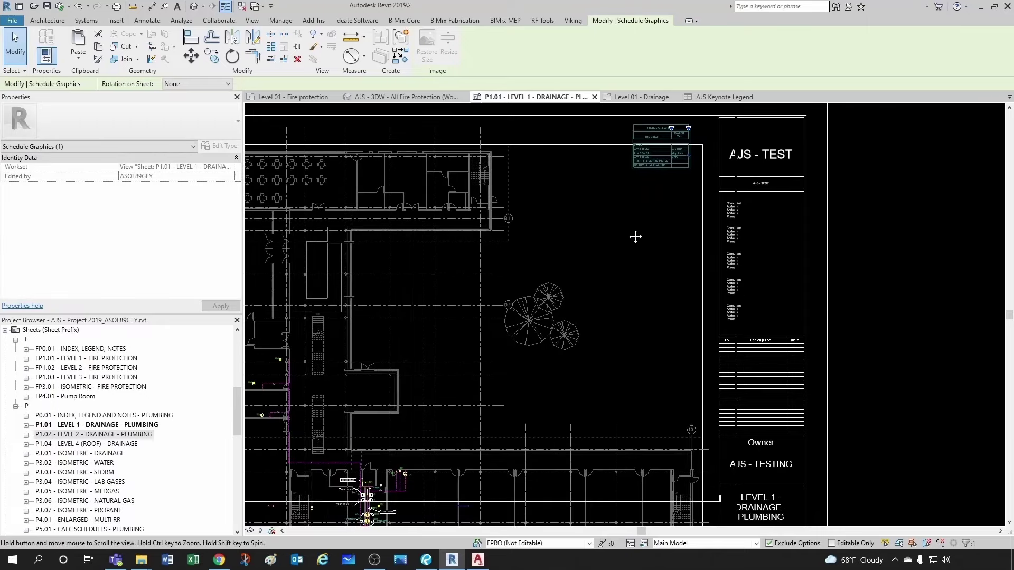
double_click(633, 206)
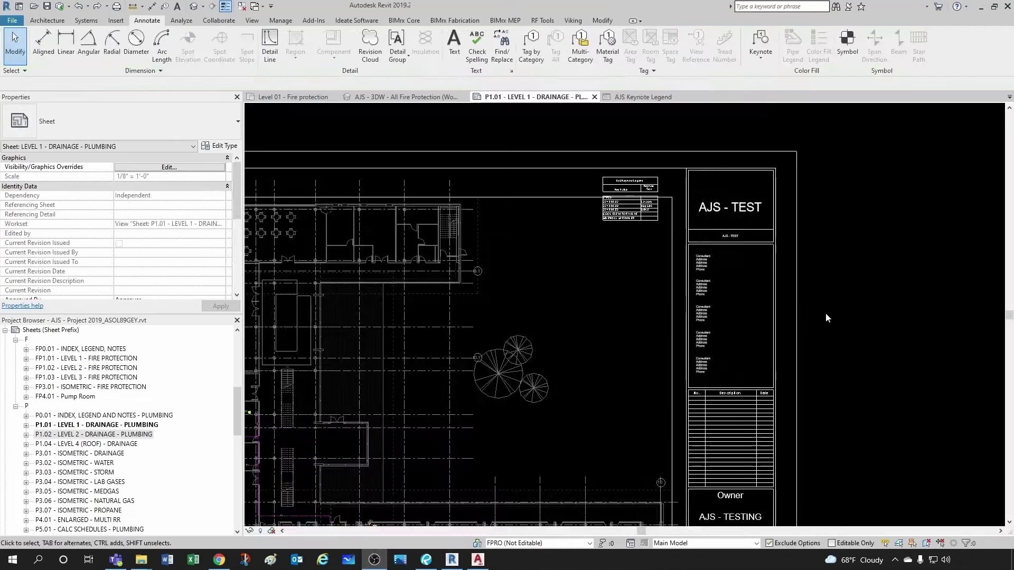
Step: Widen the Keynote Text column in the AJS Keynote Legend and check the table on sheet P1.01
left_click(528, 96)
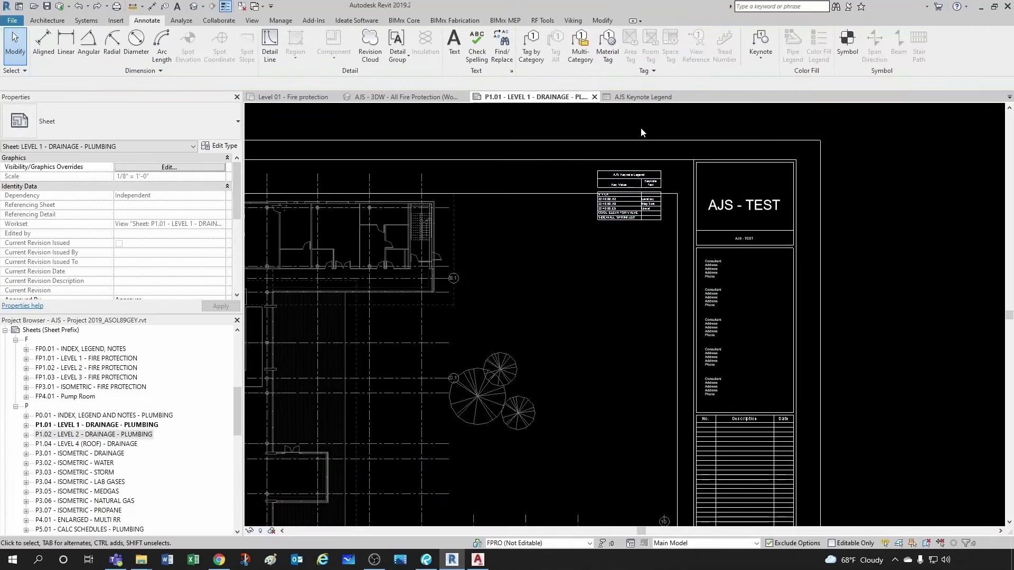
left_click(641, 97)
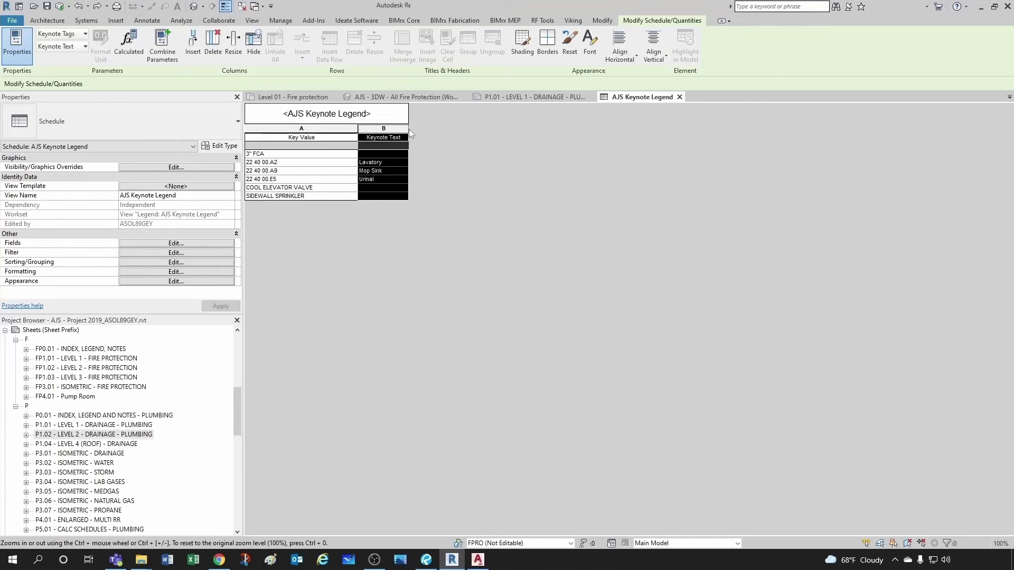
left_click_drag(447, 128, 447, 128)
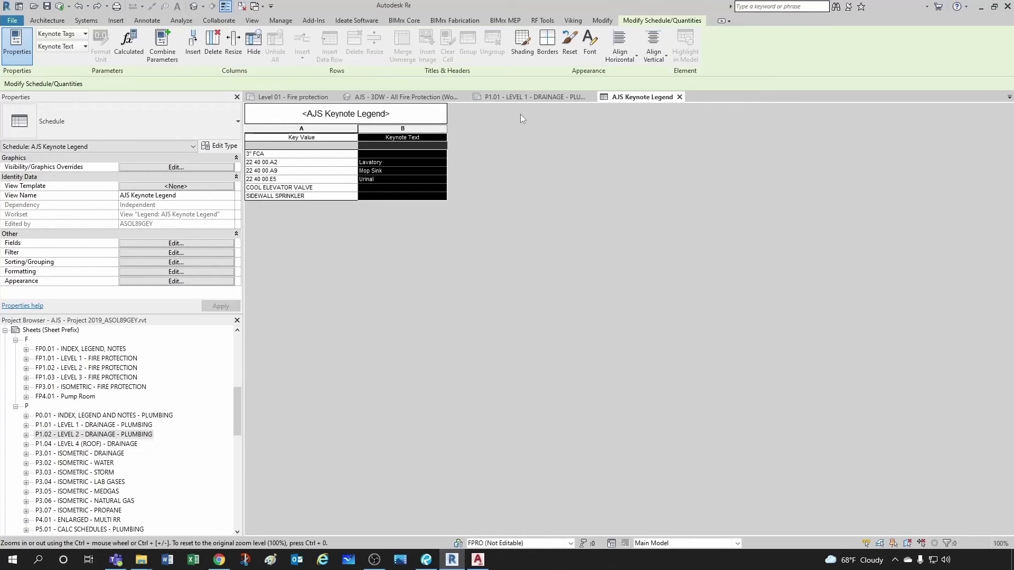
left_click(565, 95)
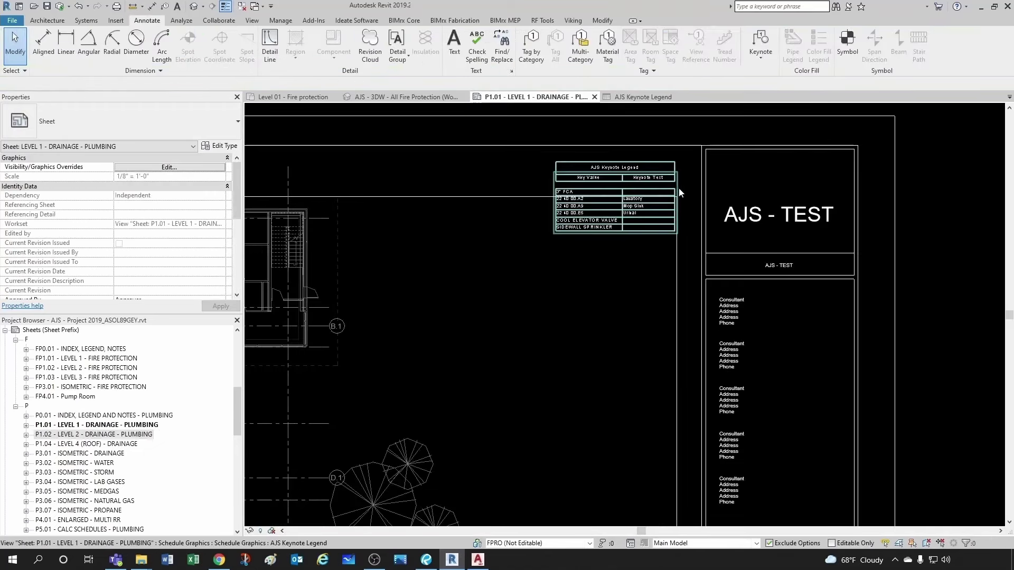
scroll(603, 219, "down", 4)
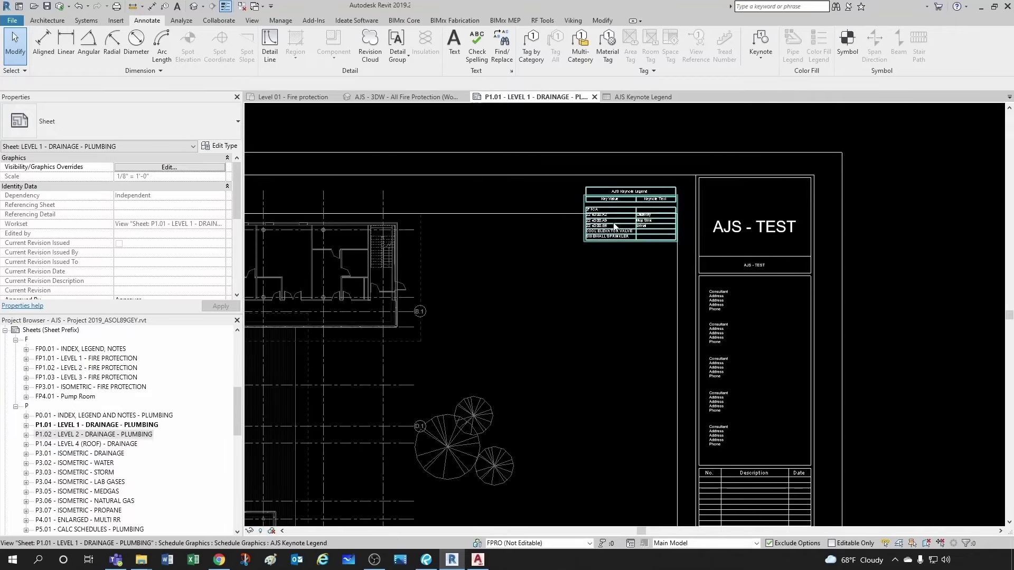
scroll(616, 226, "down", 1)
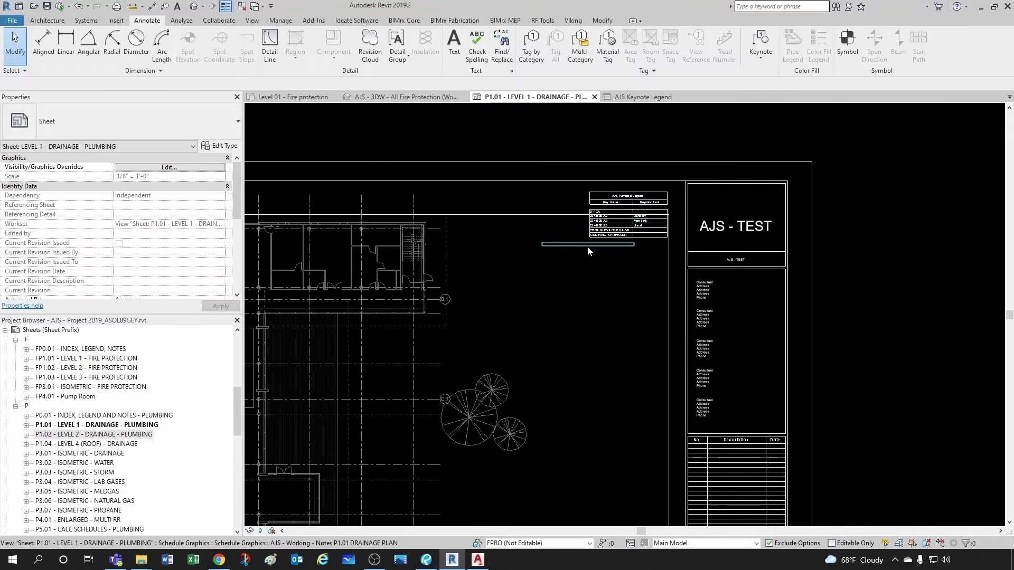
Step: Open sheet P1.02 - Level 2 - Drainage - Plumbing, and copy the AJS Keynote Legend from sheet P1.01 to the clipboard
left_click(80, 434)
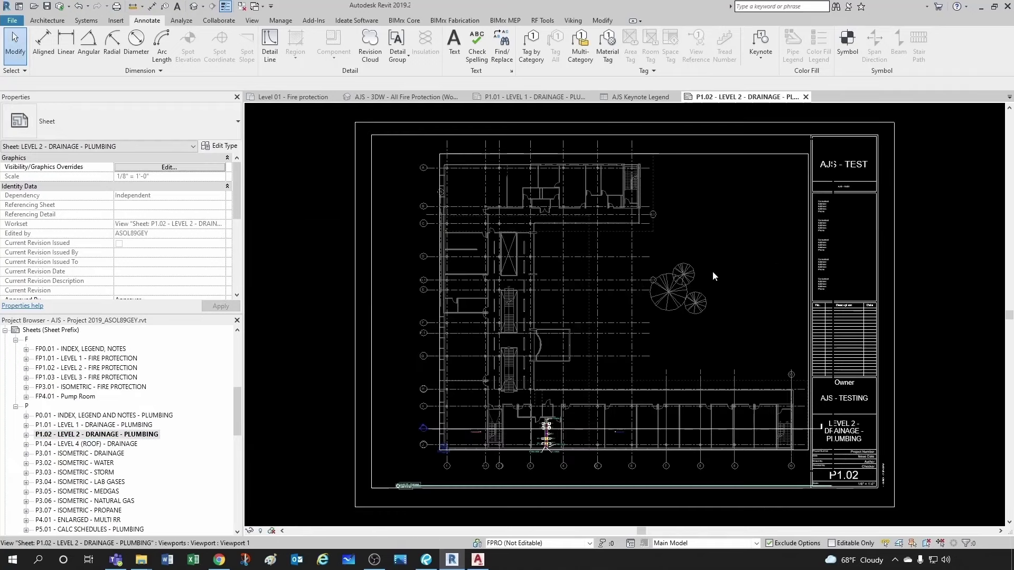
middle_click_drag(720, 269, 658, 261)
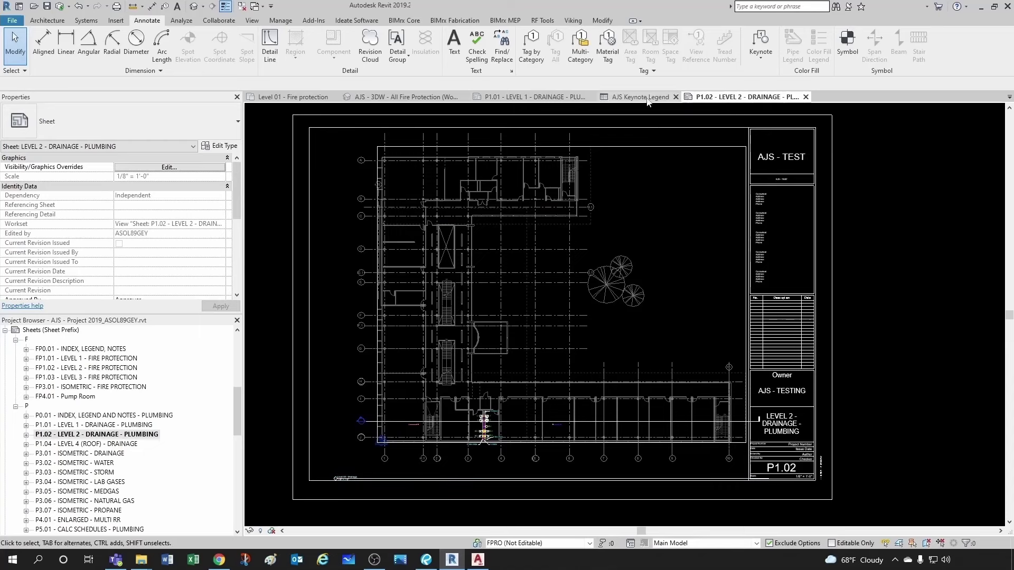
left_click(565, 97)
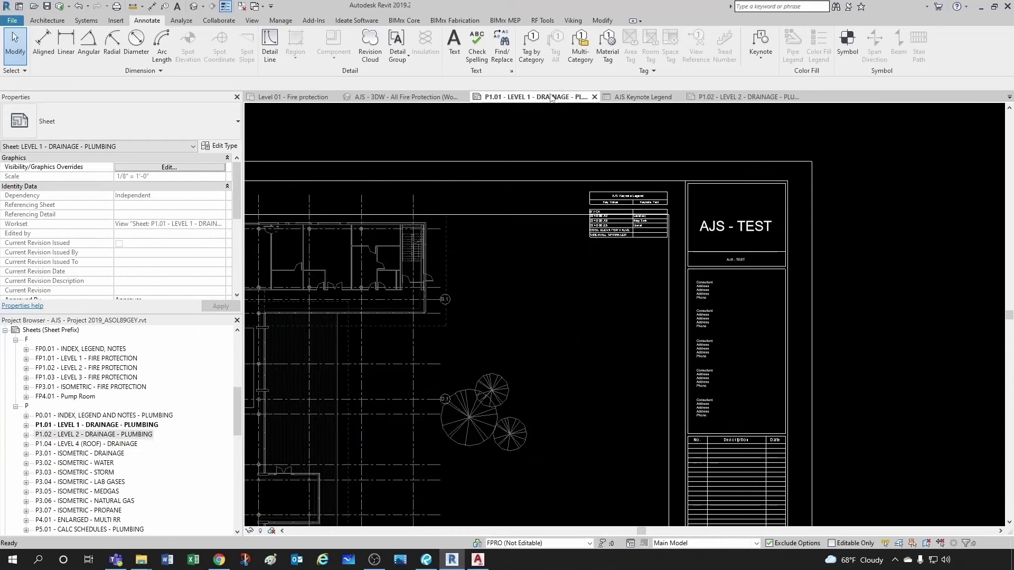
left_click(597, 195)
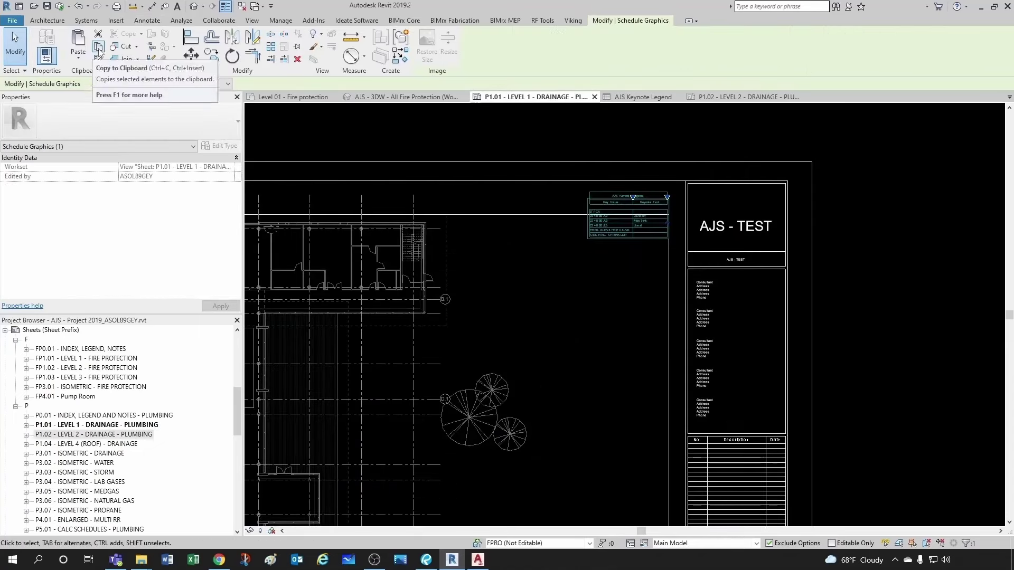
left_click(563, 145)
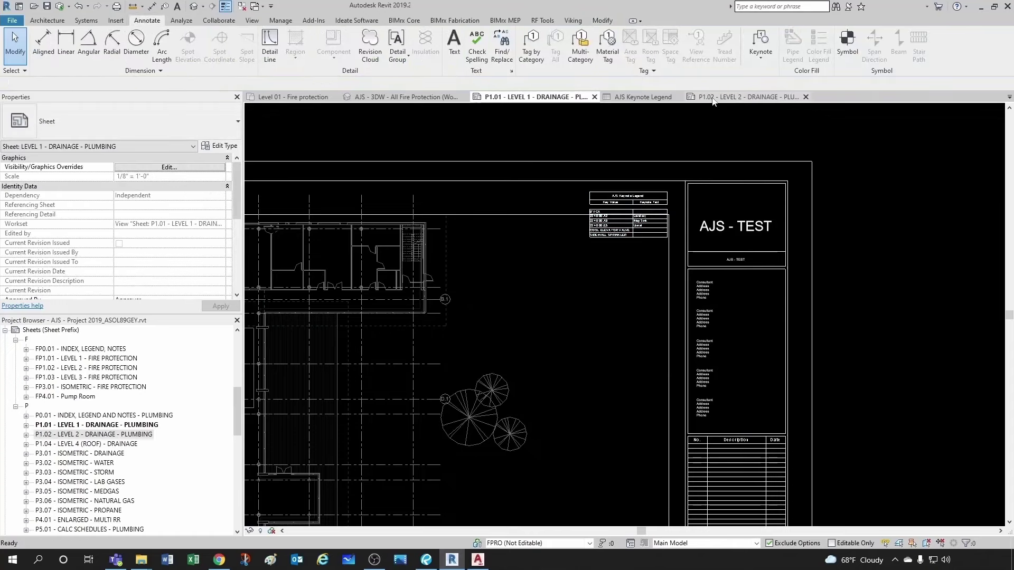
Step: Paste the copied AJS Keynote Legend onto sheet P1.02 aligned to the current view, dismissing the save reminder
left_click(740, 98)
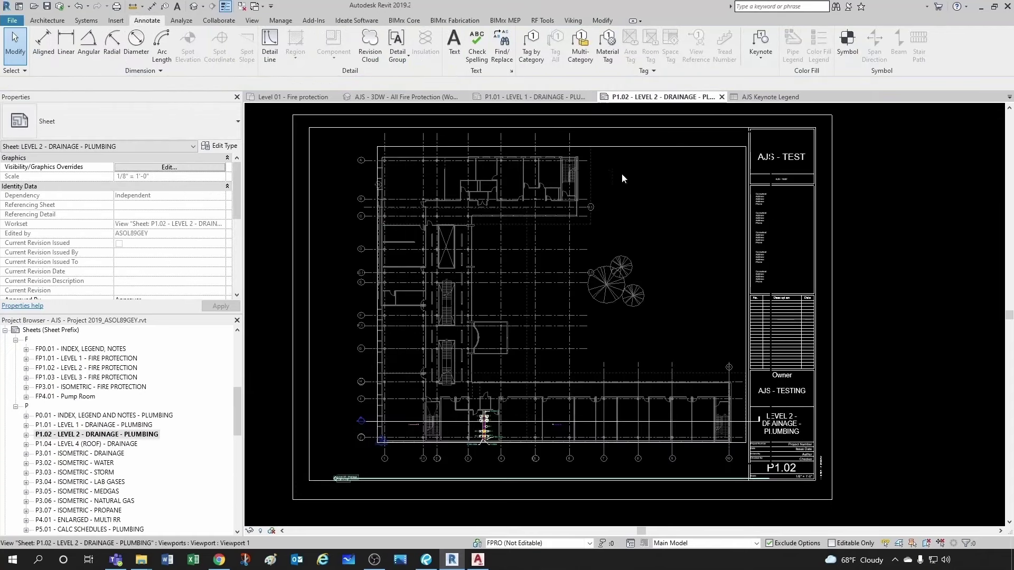
middle_click_drag(693, 219, 683, 227)
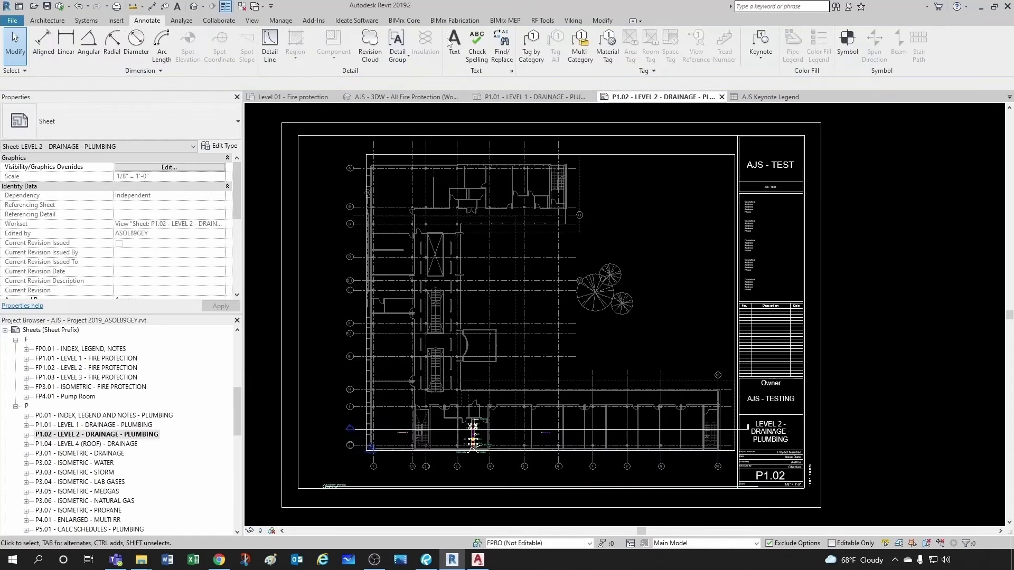
left_click(600, 21)
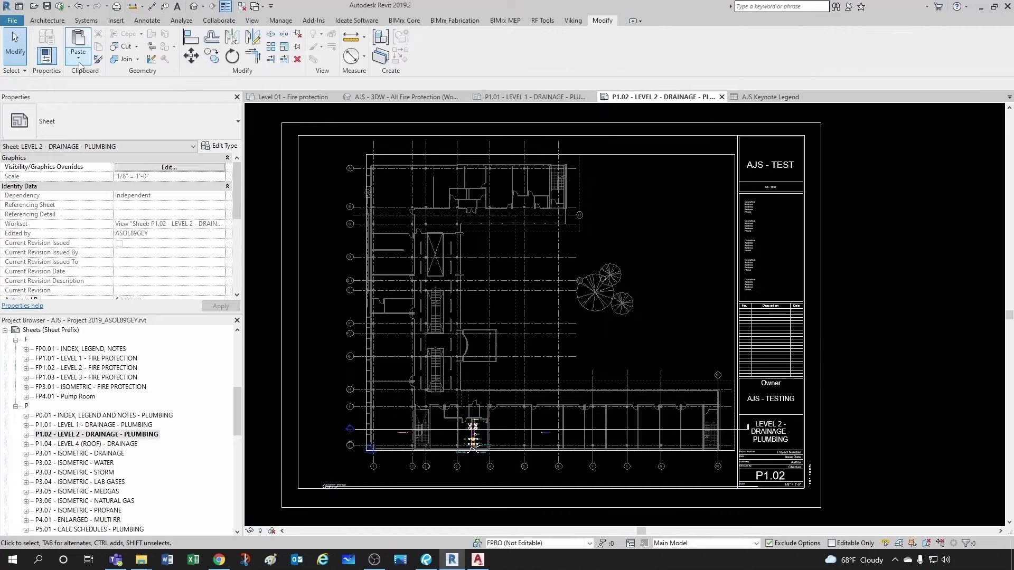
left_click(78, 56)
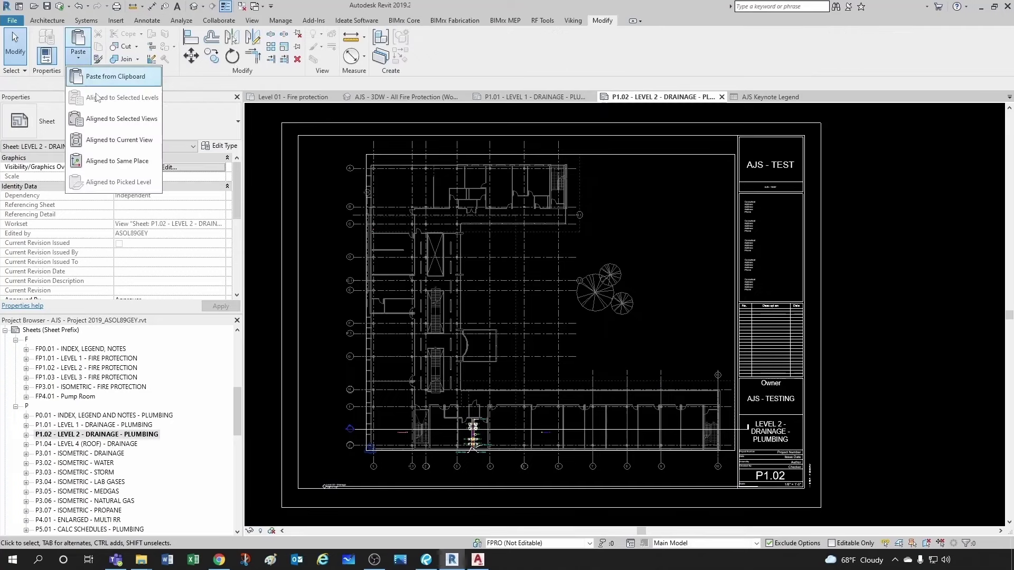
left_click(101, 146)
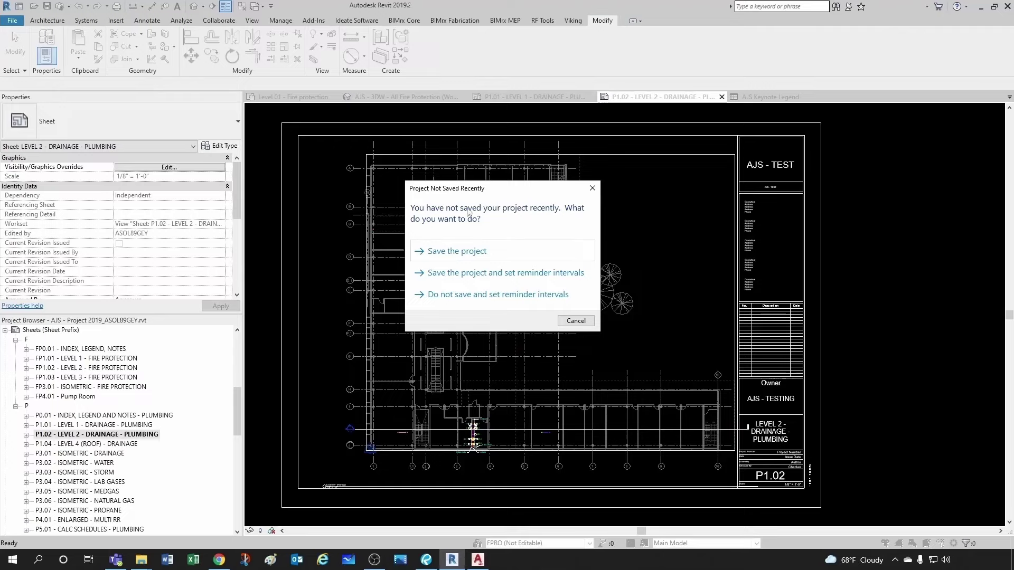
left_click(579, 320)
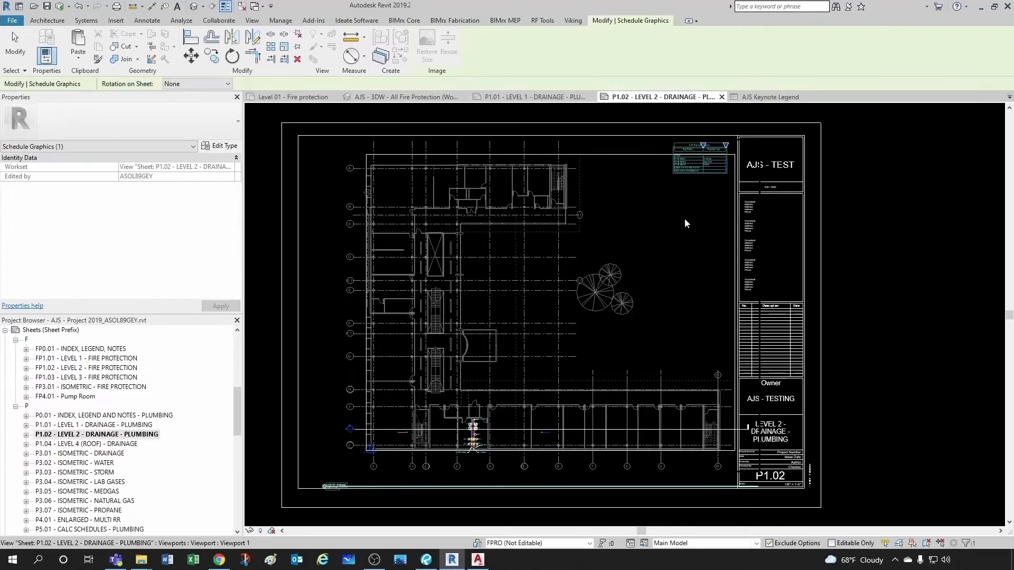
left_click(737, 146)
scroll(737, 147, "up", 4)
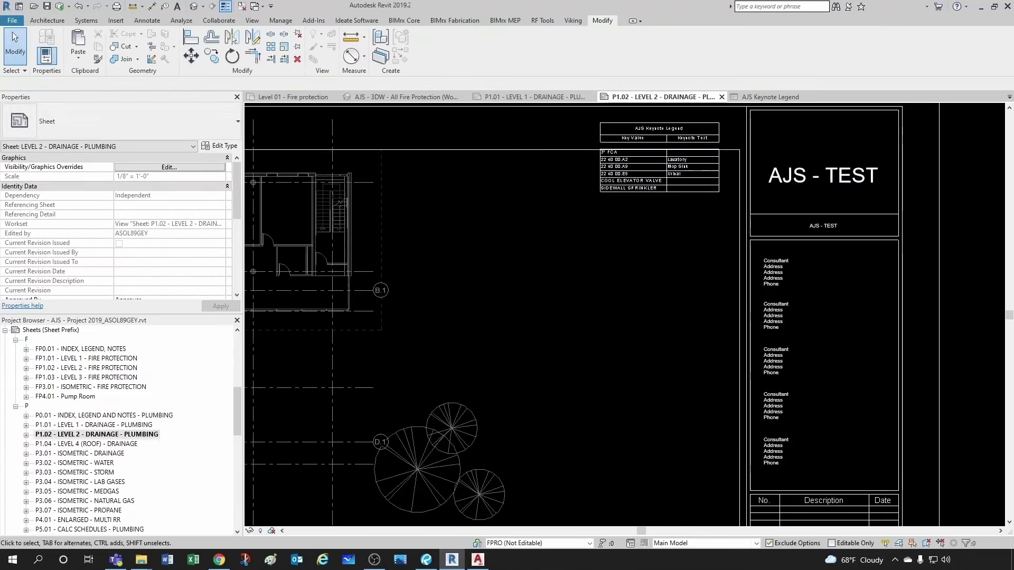
scroll(624, 271, "down", 5)
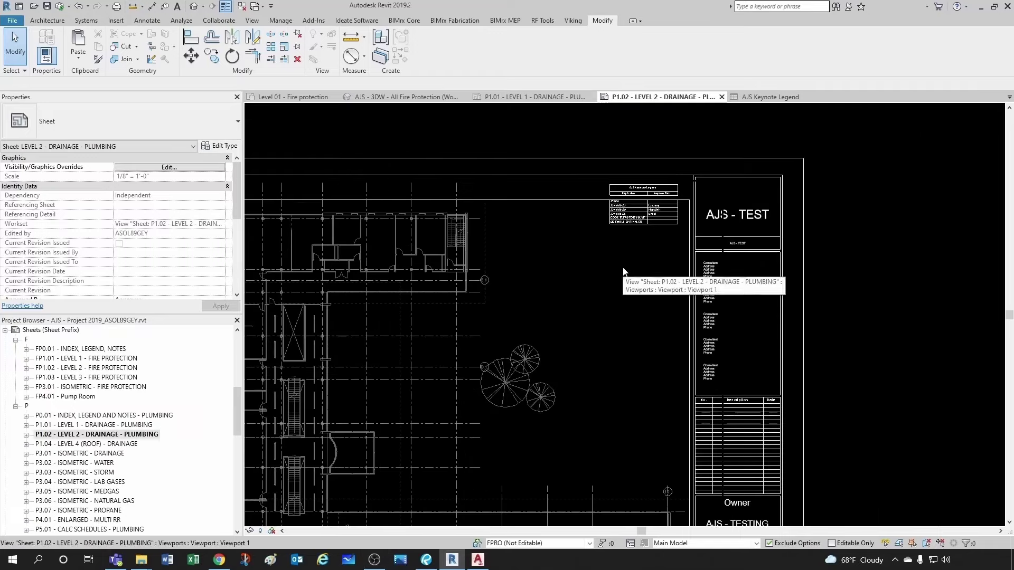
Step: Activate the Level 02 - Drainage viewport on sheet P1.02 at the L-1 lavatories and bring up the annotation tools
scroll(412, 433, "up", 4)
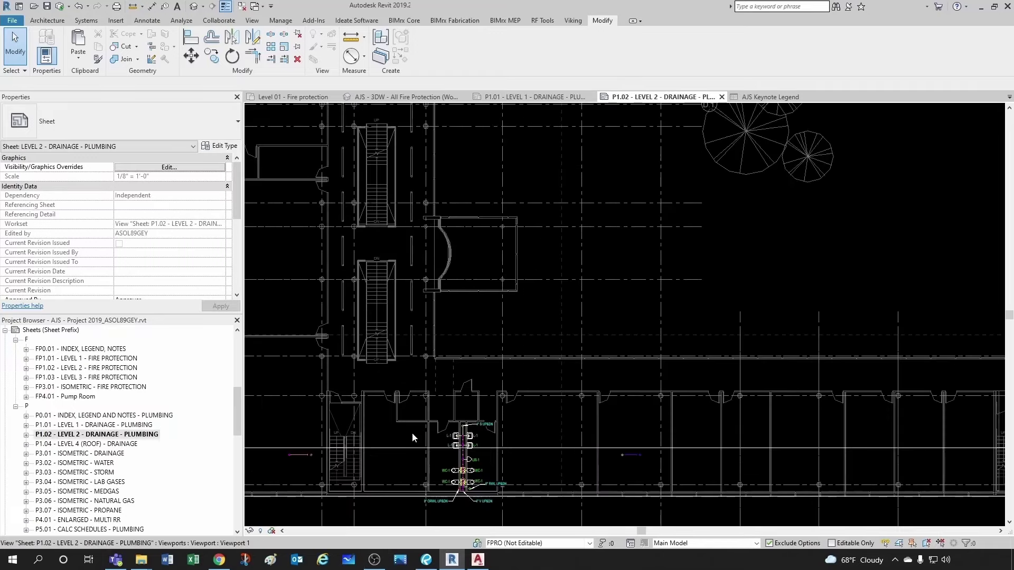
double_click(412, 432)
scroll(460, 438, "up", 5)
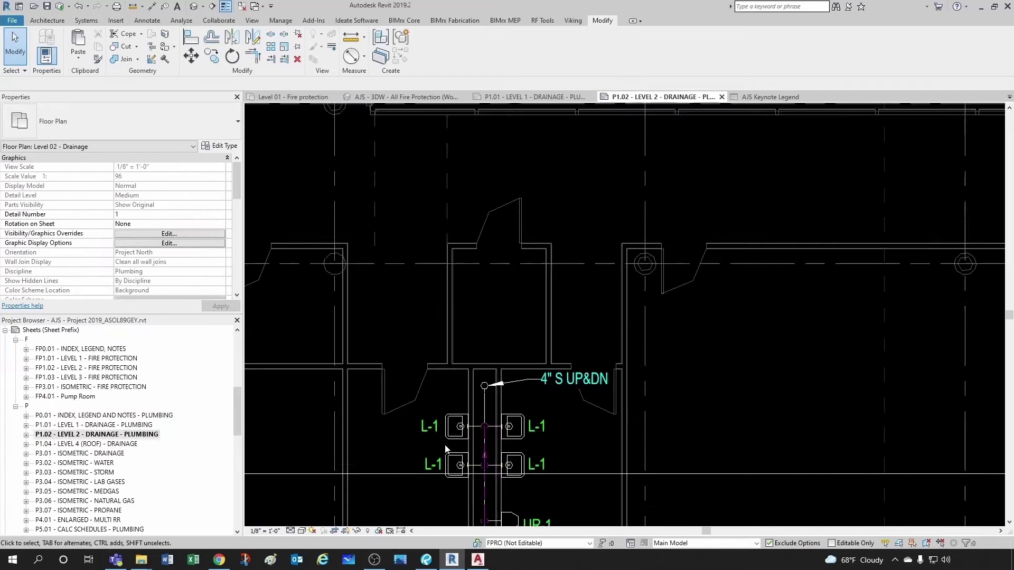
middle_click_drag(515, 371, 473, 318)
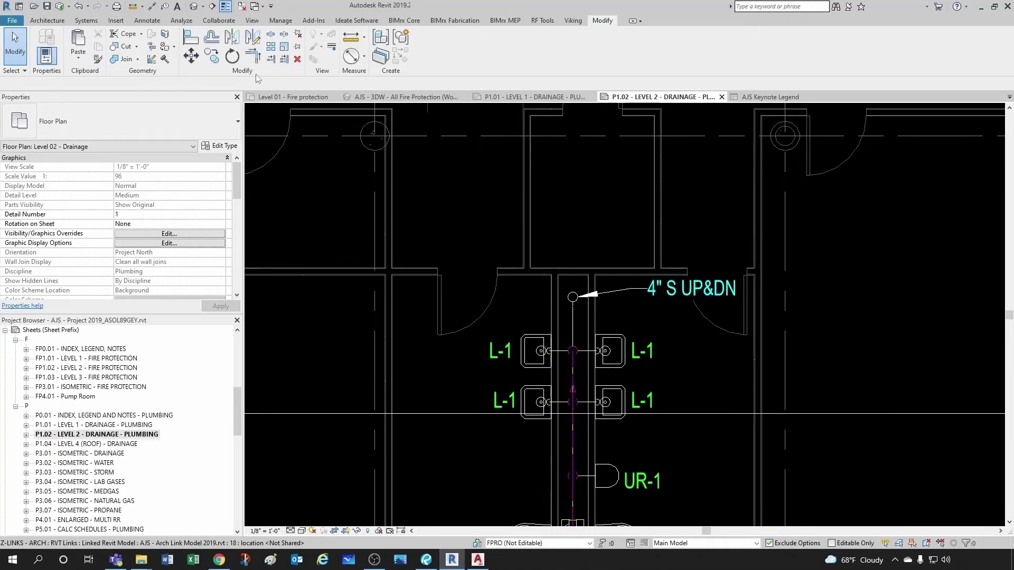
left_click(148, 21)
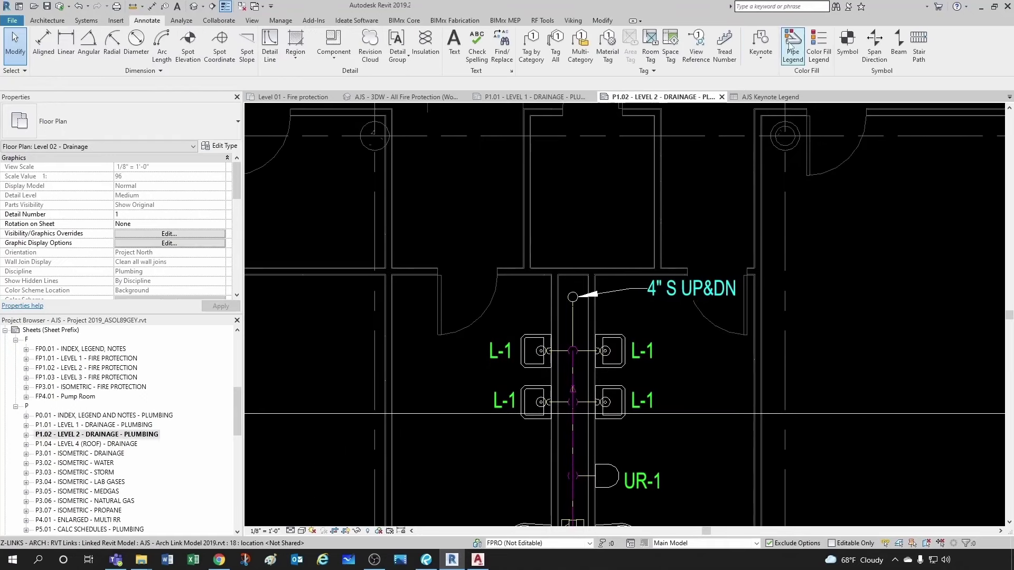
Step: Tag the two L-1 lavatories on the west side of the plumbing wall with element keynotes, using leaders
left_click(767, 62)
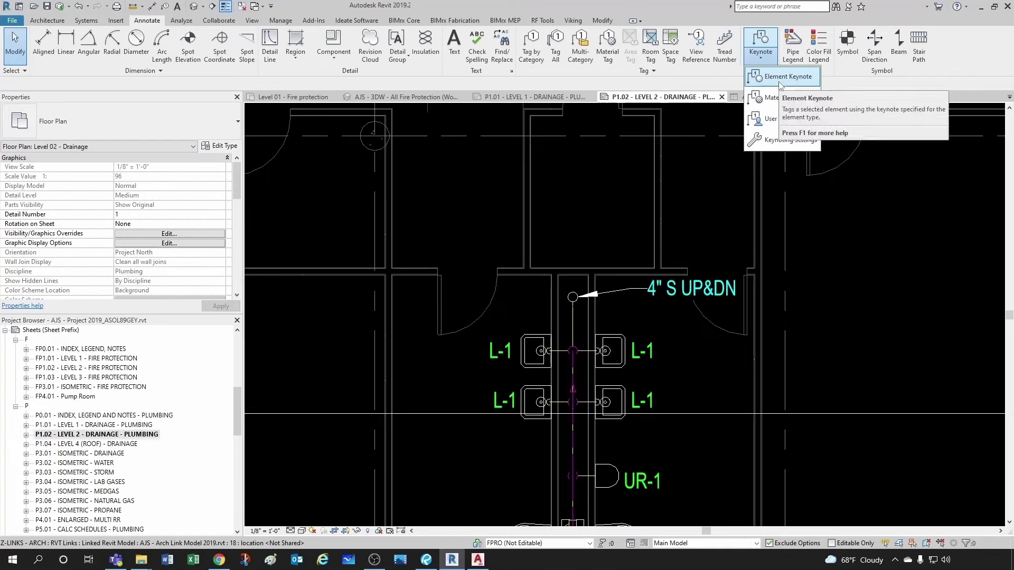
left_click(756, 75)
scroll(554, 328, "up", 3)
left_click(532, 330)
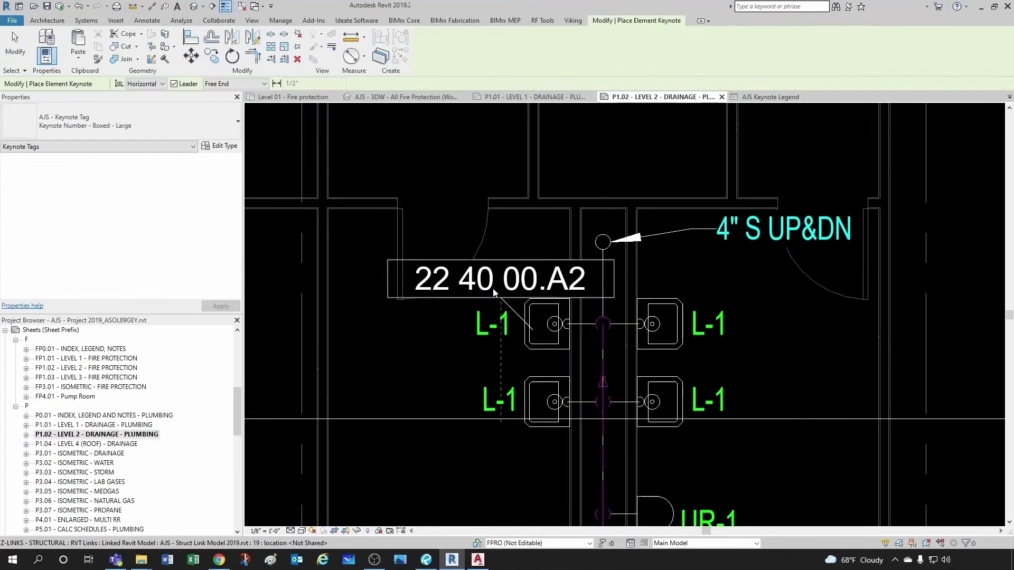
left_click(396, 278)
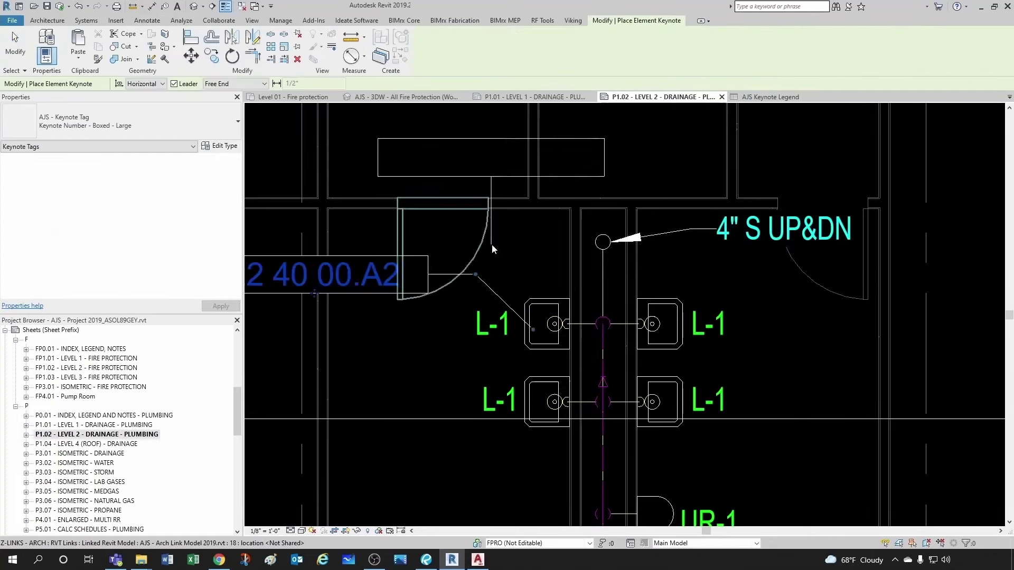
scroll(488, 190, "down", 2)
left_click(530, 346)
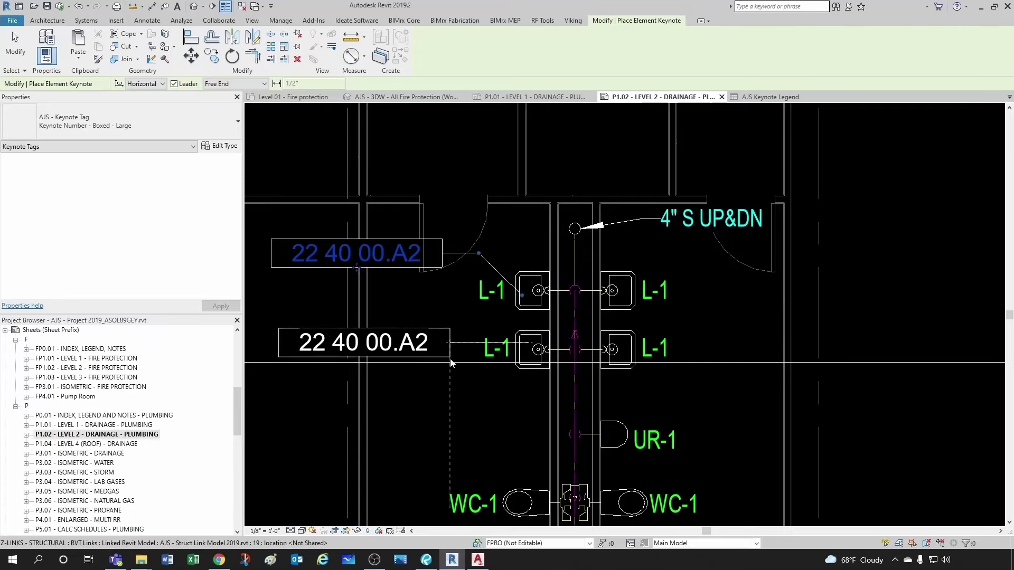
left_click(416, 381)
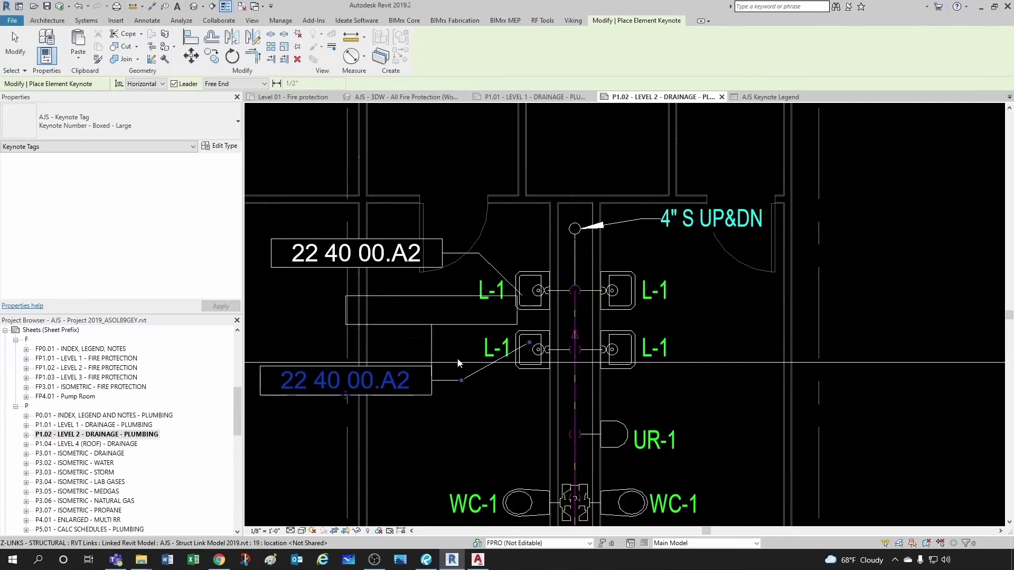
Step: Place an element keynote with a leader on the upper WC-1 fixture east of the plumbing wall
scroll(514, 285, "down", 2)
scroll(609, 409, "up", 2)
scroll(518, 284, "down", 2)
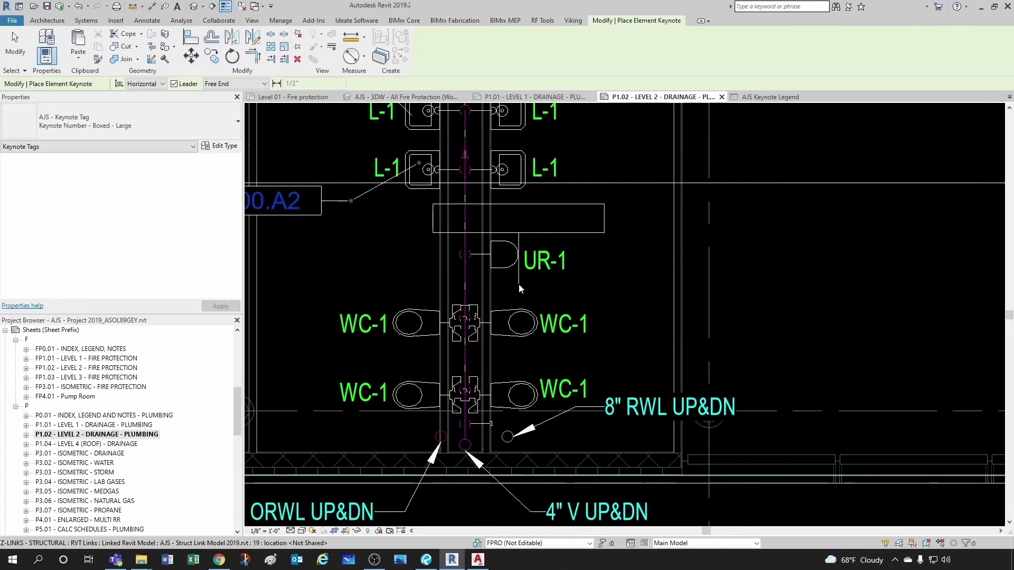
scroll(585, 286, "up", 2)
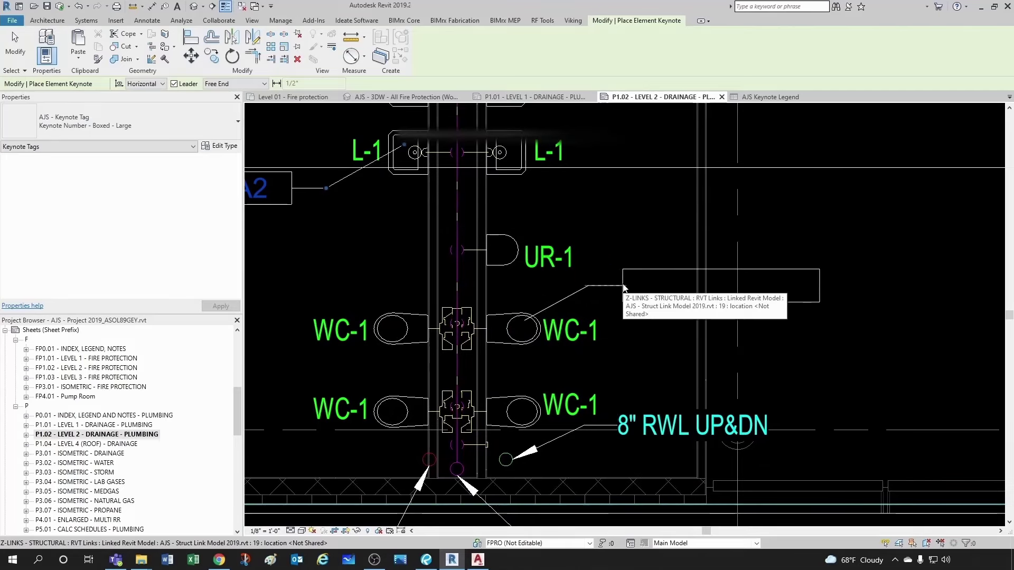
left_click(663, 286)
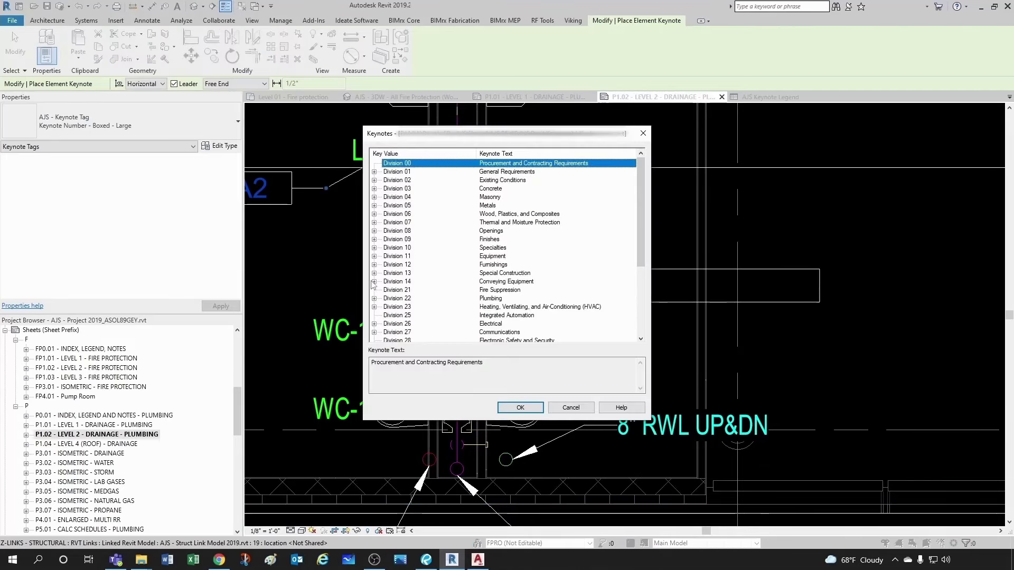
Step: Assign key value 22 40 00.E2 Water Closet from the Division 22 Plumbing Fixtures keynotes to the tagged fixture and finish tagging
left_click(375, 299)
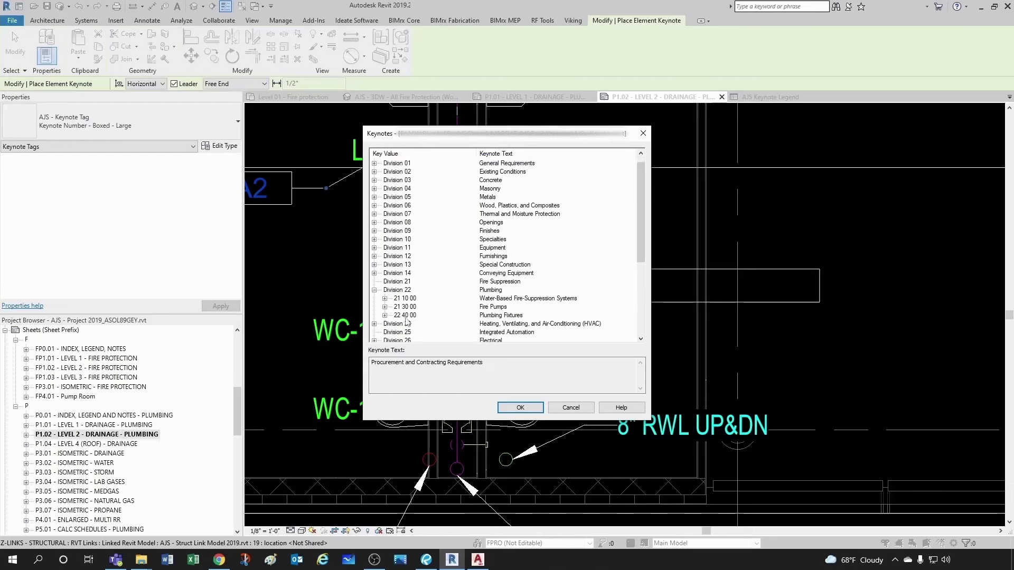
left_click(385, 315)
scroll(496, 294, "down", 6)
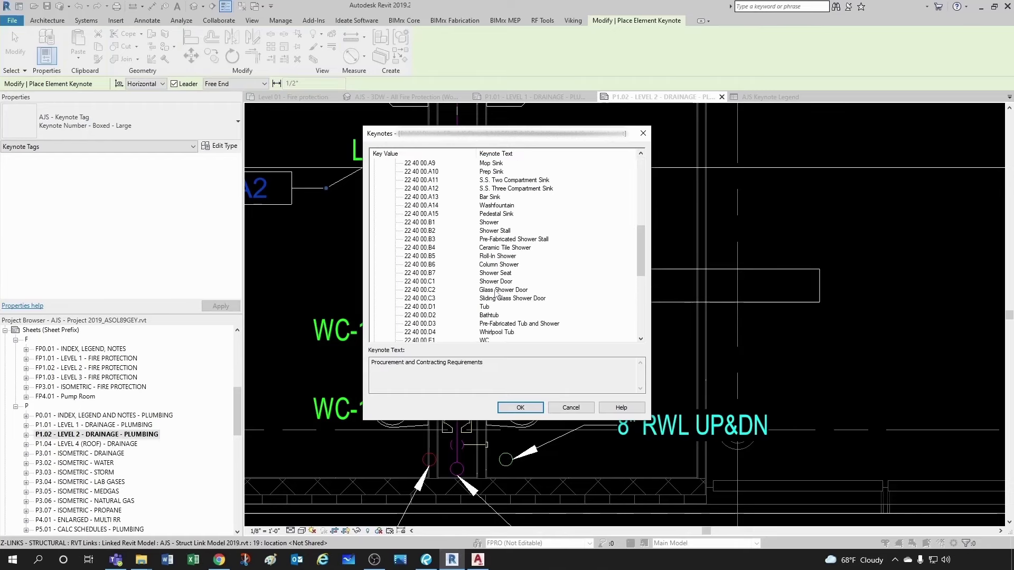
left_click(425, 299)
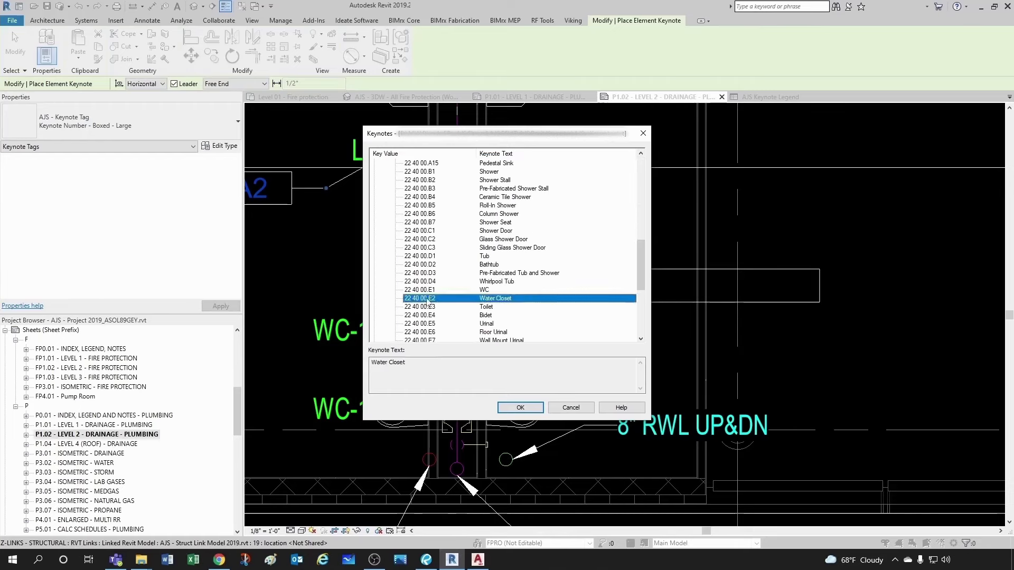
left_click(521, 407)
left_click(693, 323)
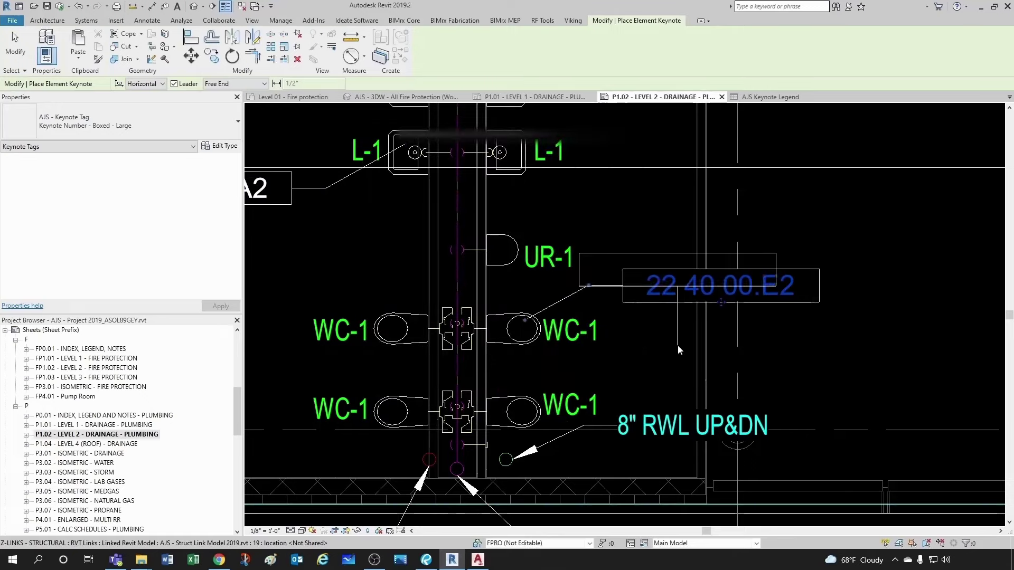
scroll(601, 316, "down", 2)
key("Escape")
key("Escape")
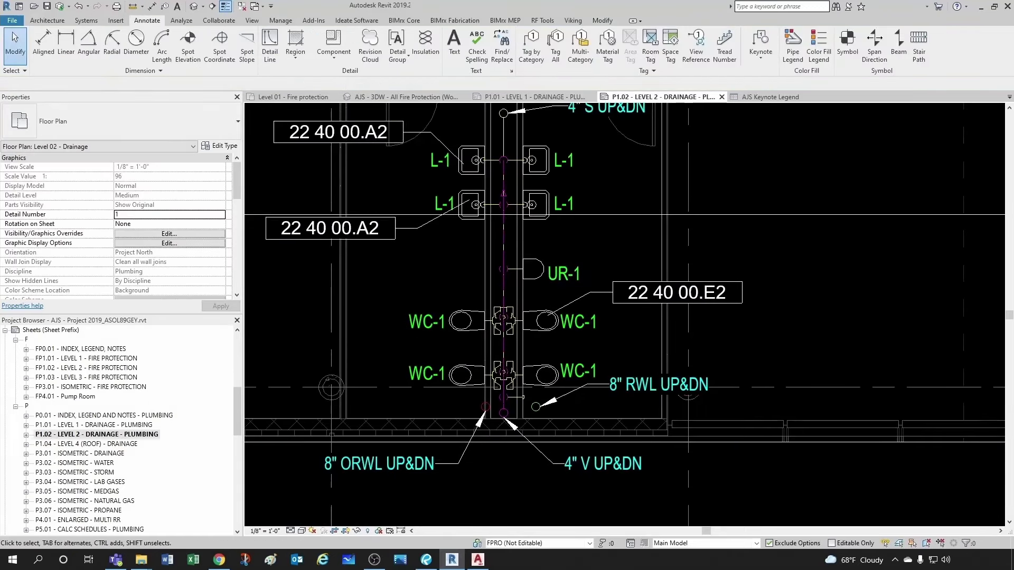
Step: Examine the element keynotes beside the L-1 and WC-1 fixtures and inspect the upper WC-1 fixture tag
middle_click_drag(601, 315, 622, 339)
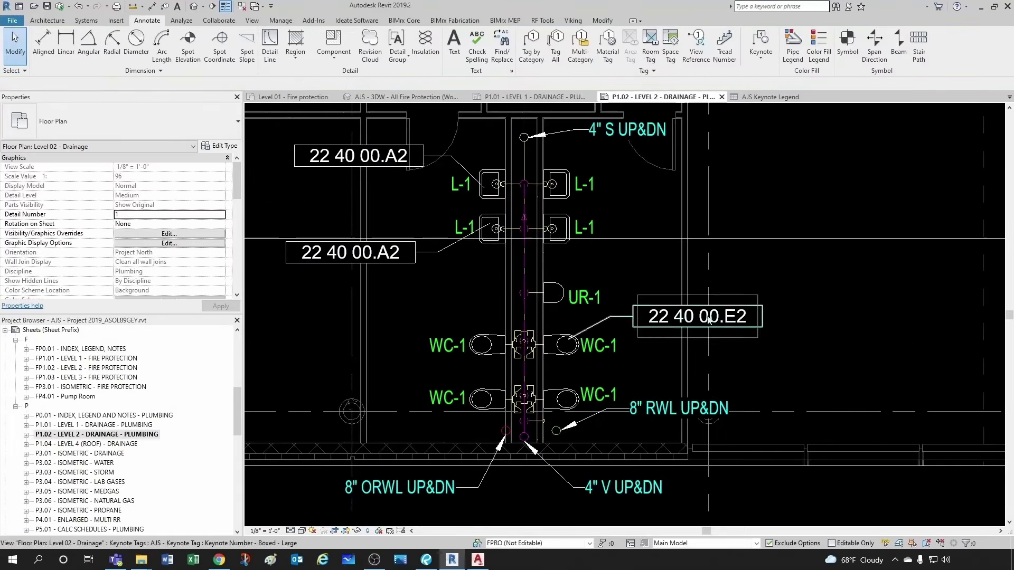
scroll(644, 355, "up", 2)
scroll(523, 356, "up", 1)
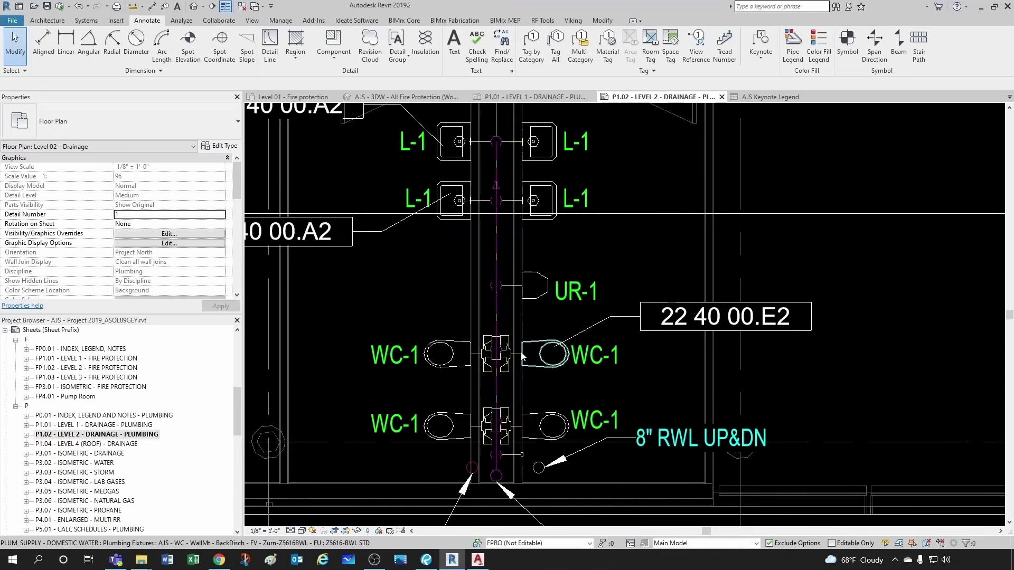
scroll(527, 355, "down", 1)
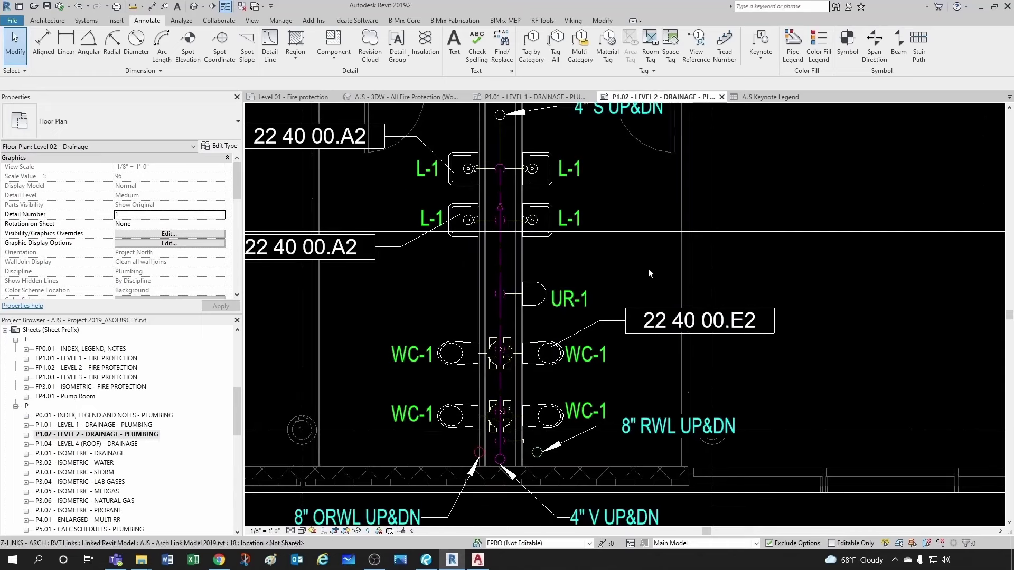
scroll(651, 275, "up", 1)
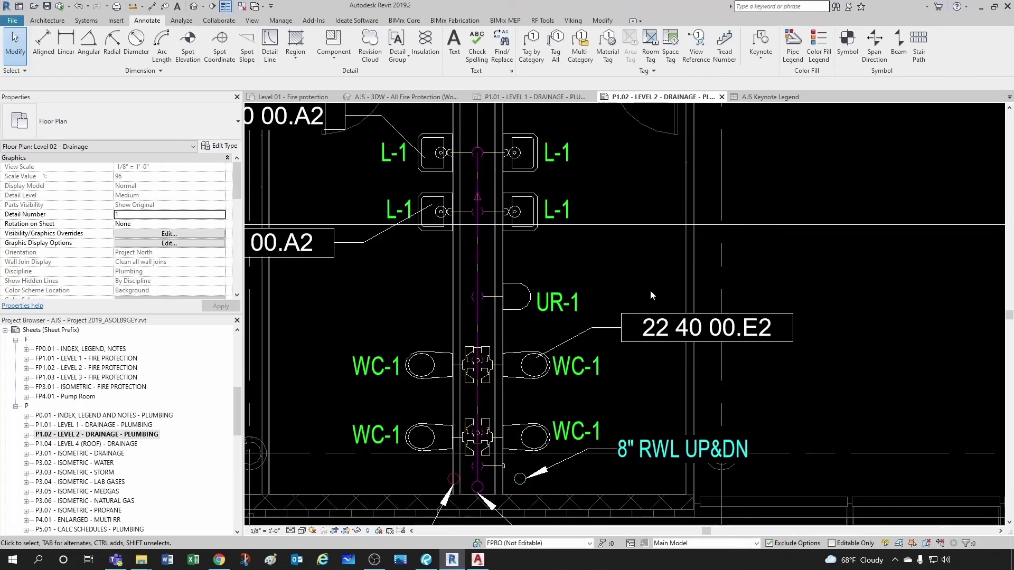
scroll(585, 395, "up", 1)
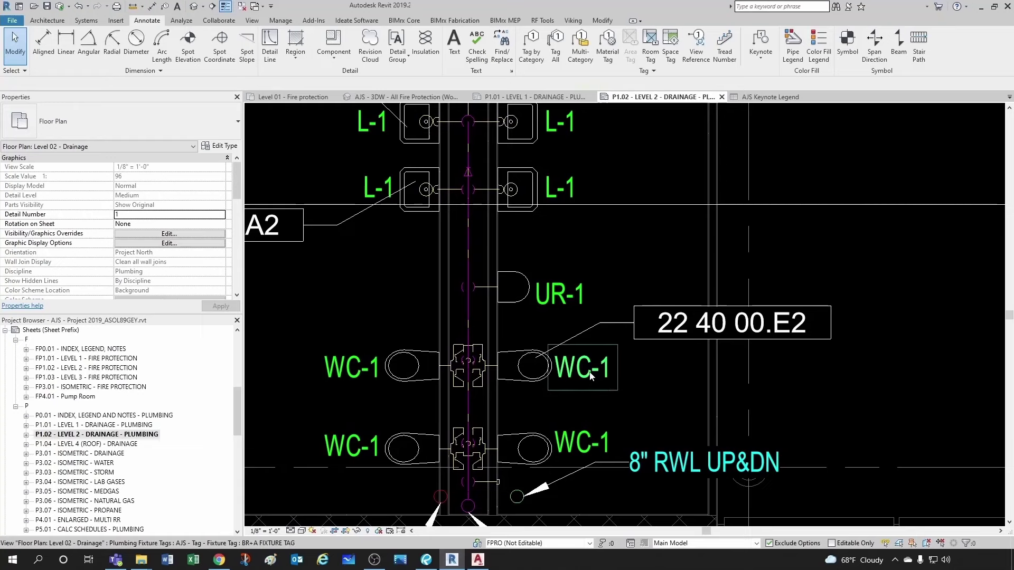
left_click(599, 380)
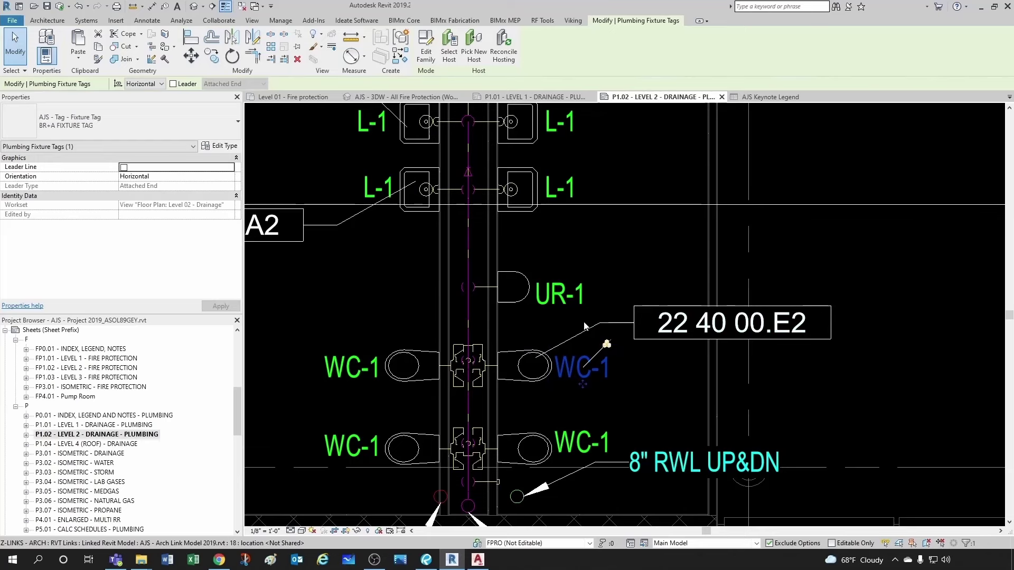
scroll(569, 321, "down", 1)
left_click(549, 330)
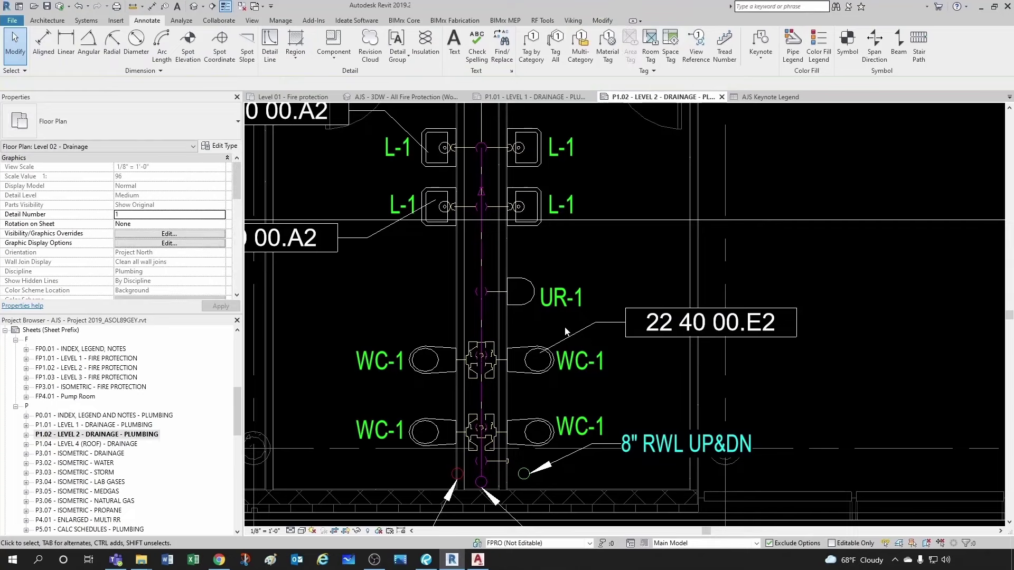
Step: Deactivate the Level 02 - Drainage viewport and return to the AJS Keynote Legend on sheet P1.02
scroll(579, 331, "down", 1)
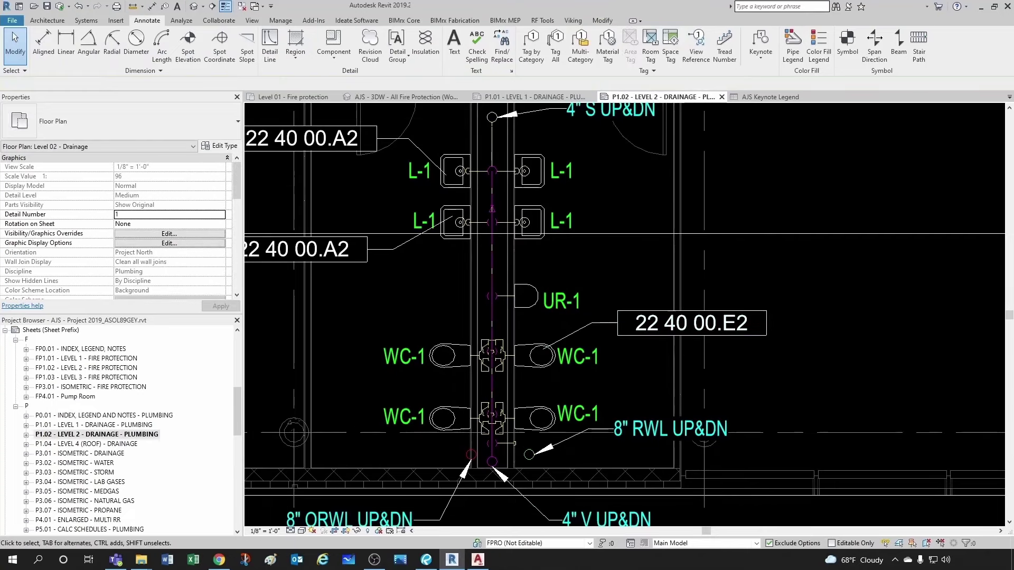
scroll(487, 515, "down", 3)
scroll(570, 348, "down", 5)
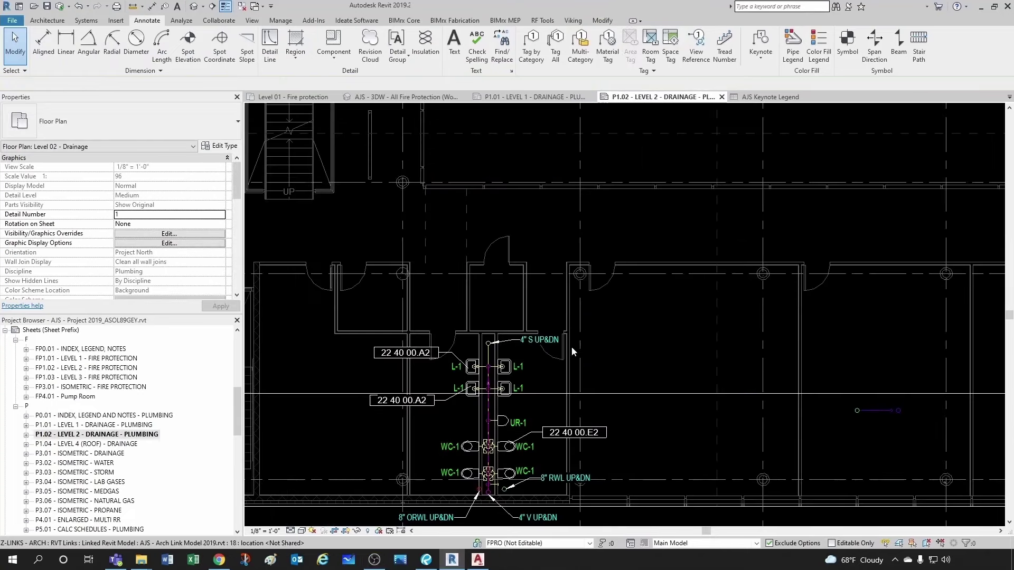
scroll(565, 348, "down", 2)
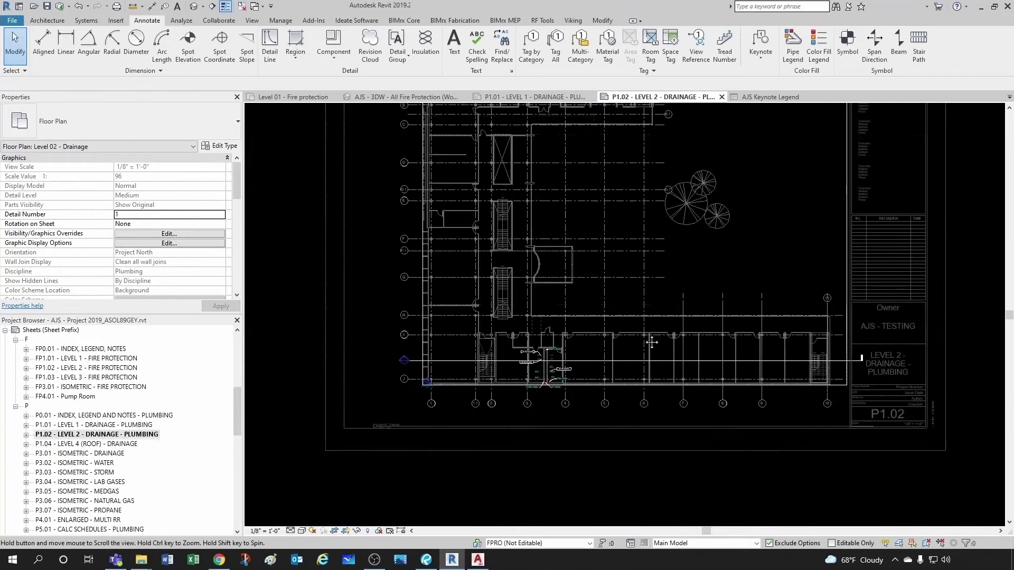
double_click(939, 228)
scroll(750, 138, "up", 8)
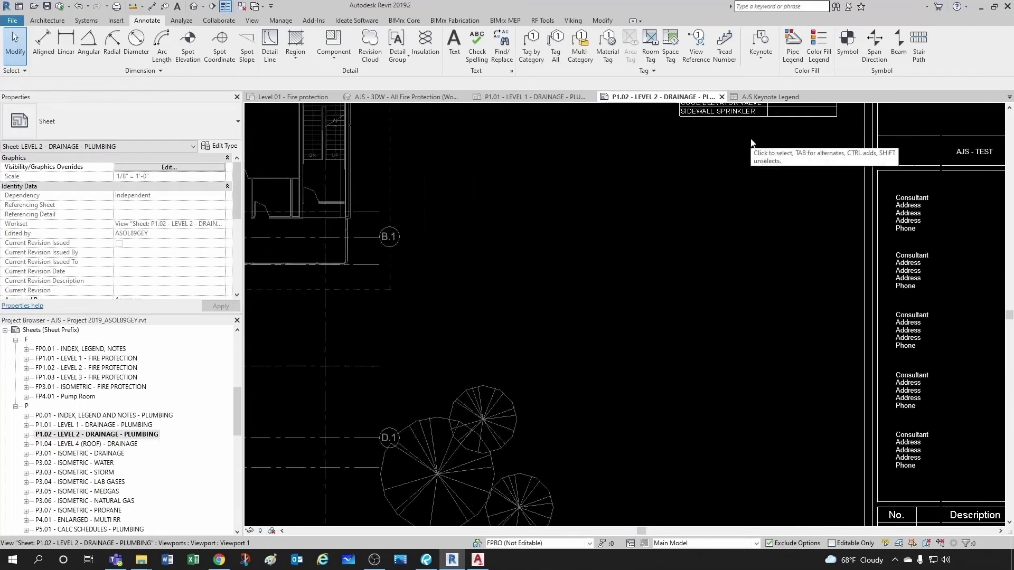
scroll(655, 327, "up", 2)
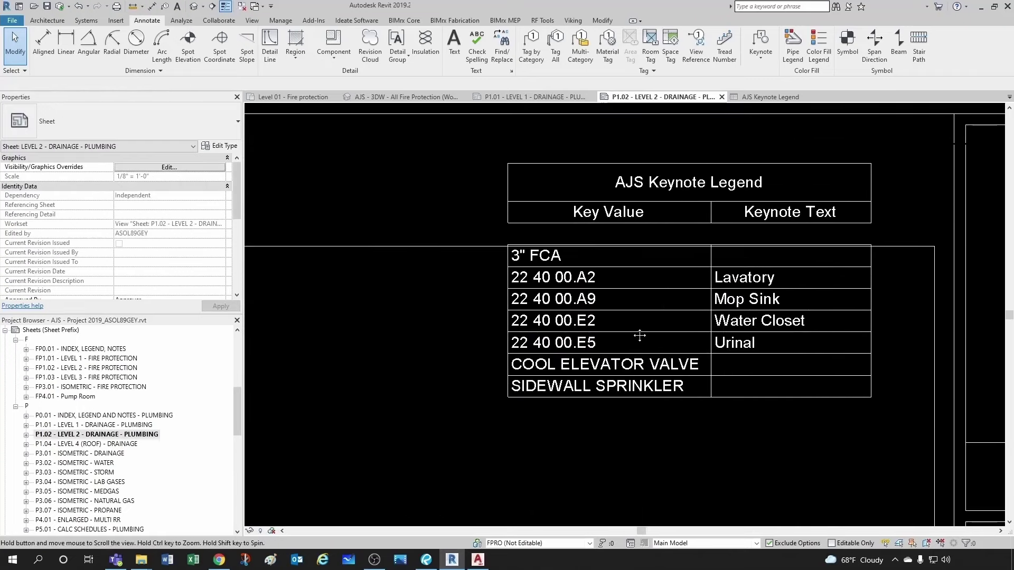
Step: Review the key values and keynote texts listed in the AJS Keynote Legend on sheet P1.02
left_click(738, 274)
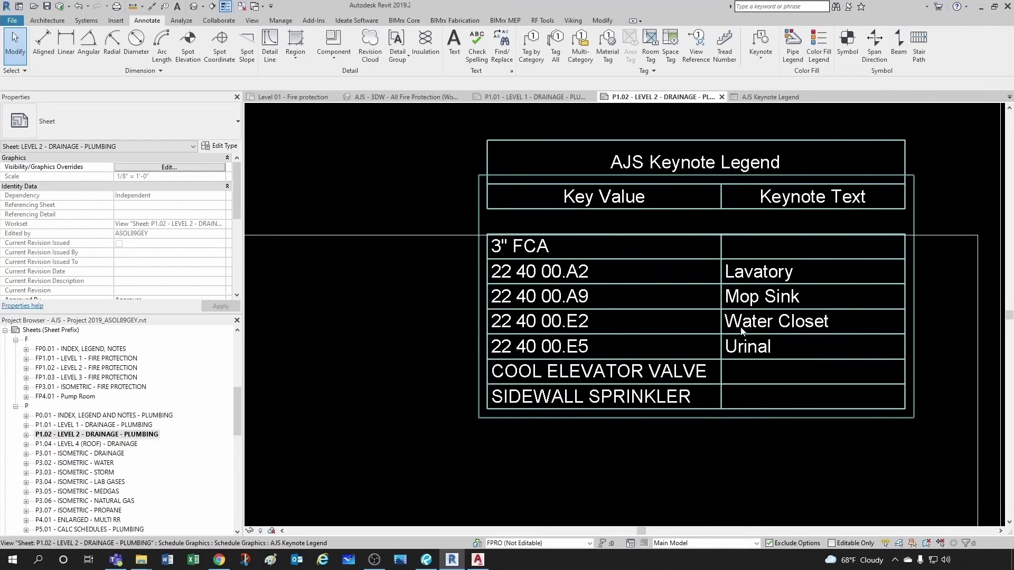
scroll(729, 316, "up", 1)
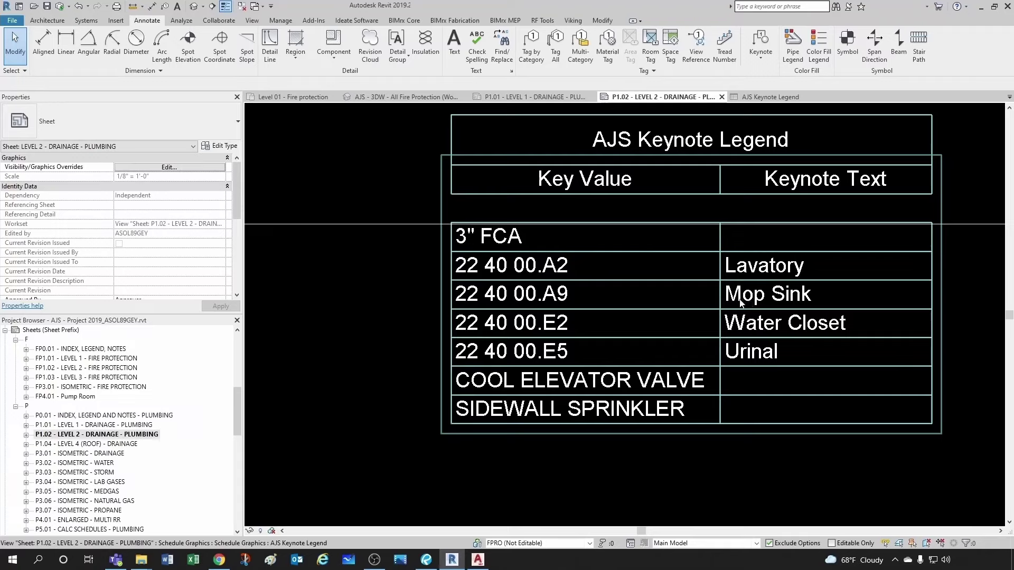
scroll(740, 303, "down", 1)
scroll(548, 254, "up", 1)
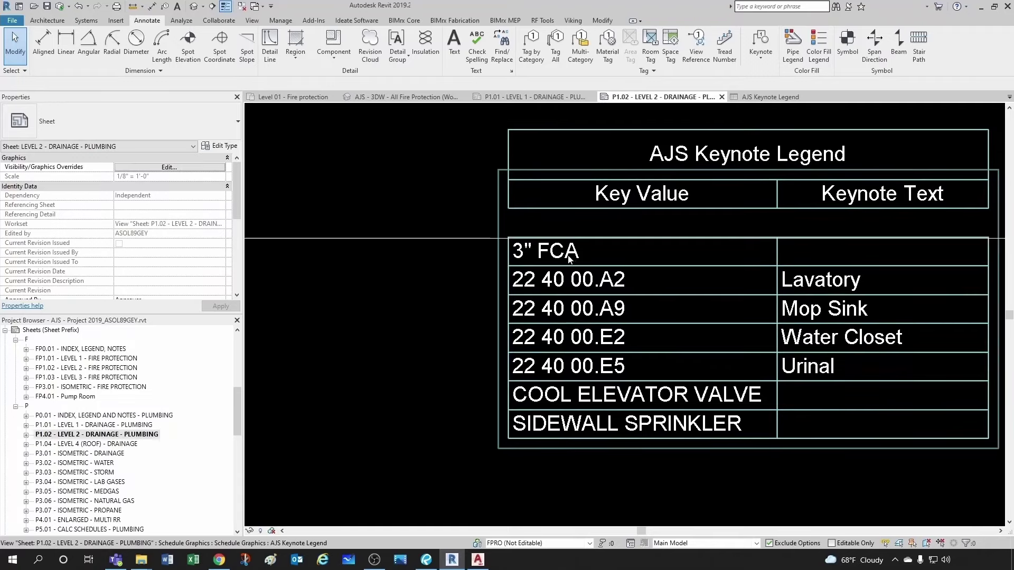
scroll(581, 258, "down", 1)
scroll(625, 387, "up", 2)
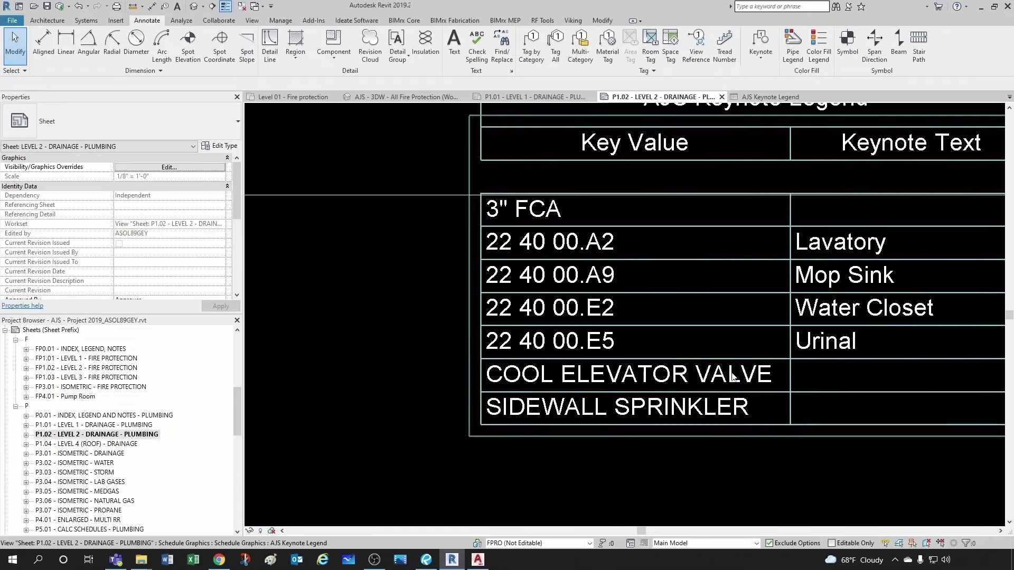
middle_click_drag(731, 379, 725, 316)
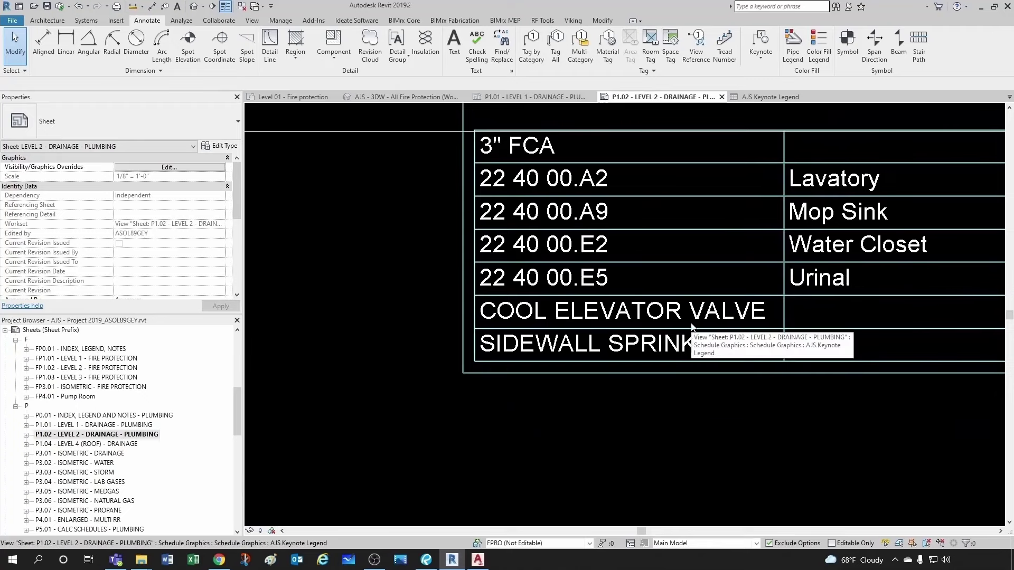
scroll(739, 326, "down", 1)
scroll(635, 336, "down", 3)
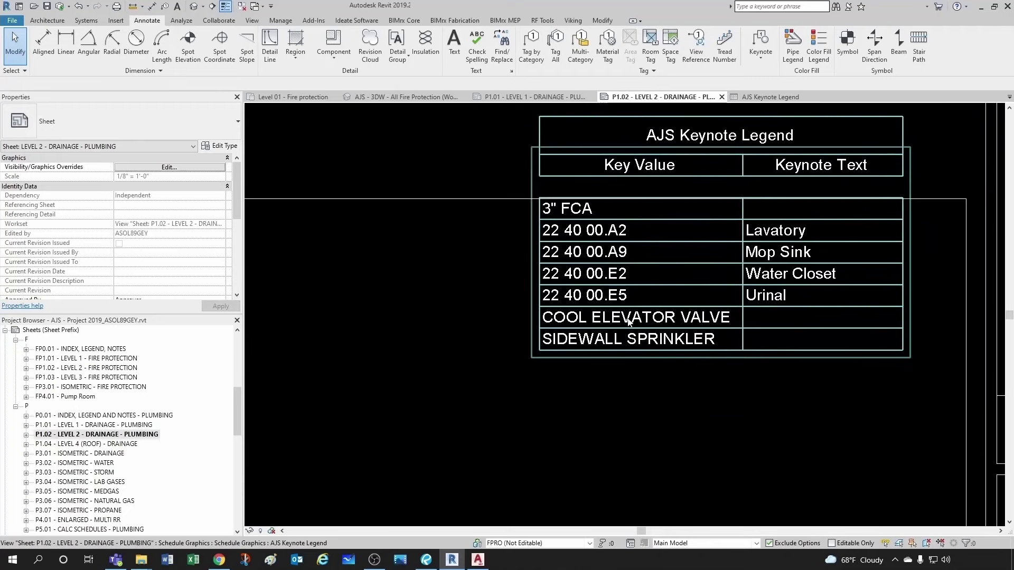
scroll(608, 294, "down", 1)
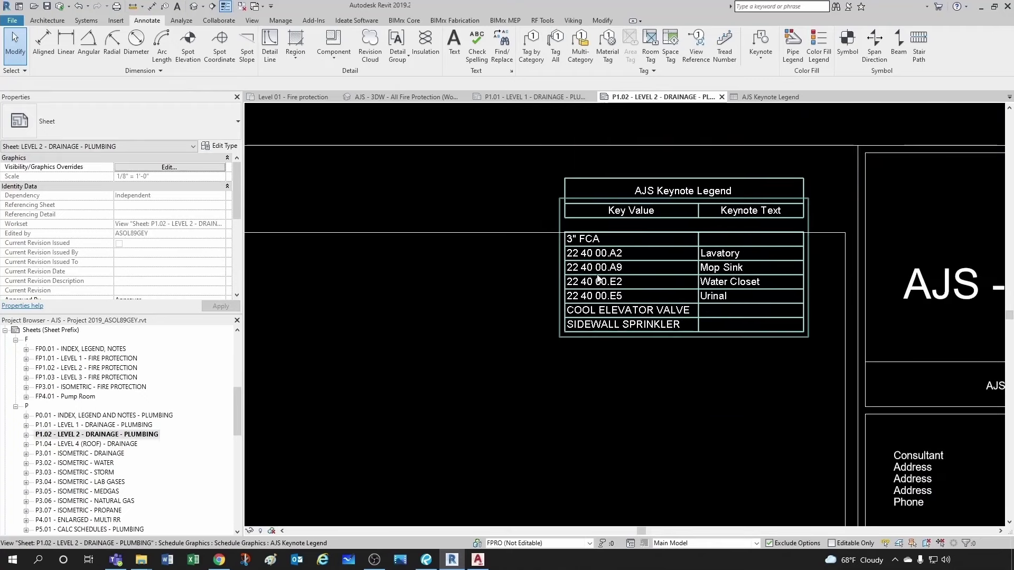
key("alt+Tab")
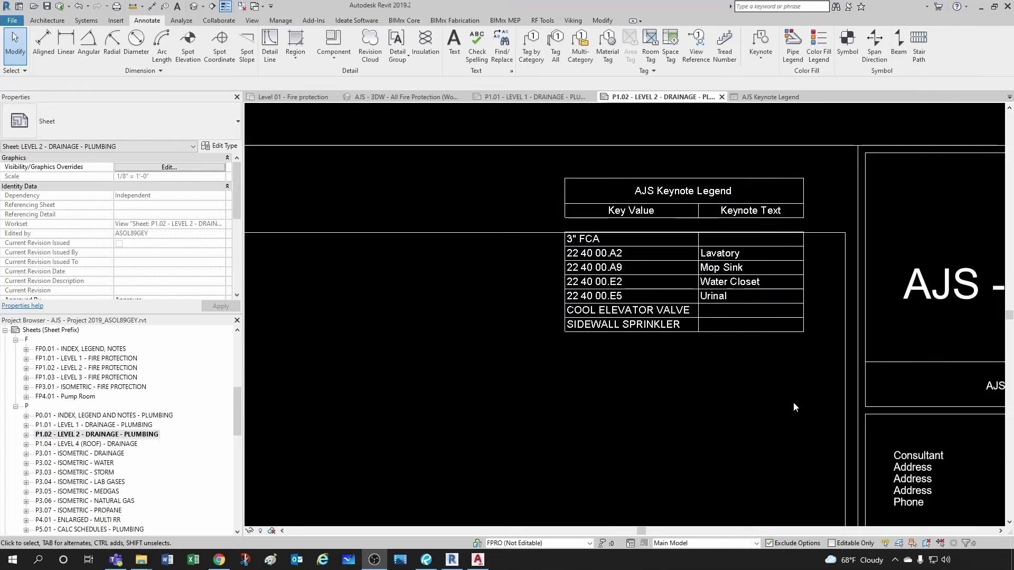
scroll(745, 391, "down", 4)
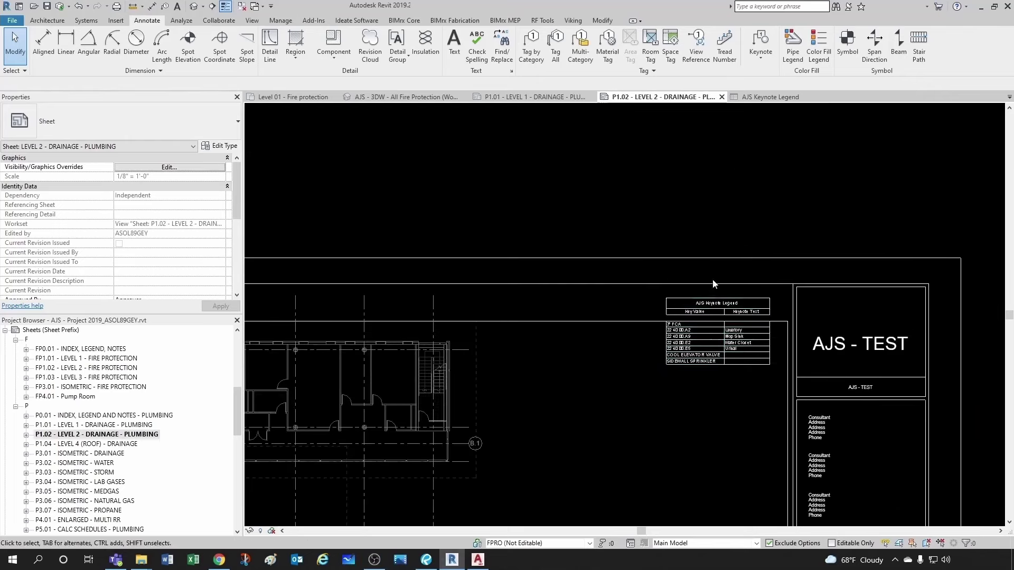
scroll(735, 428, "down", 1)
middle_click_drag(735, 428, 687, 244)
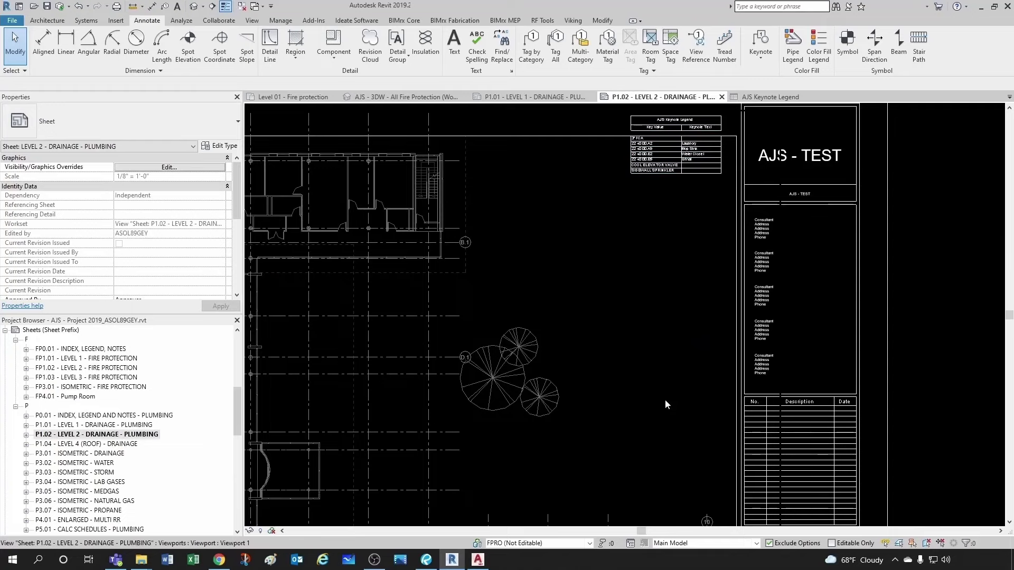
Step: Open the AJS Keynote Legend schedule from sheet P1.02 and enable Filter by sheet in its filter settings
middle_click_drag(664, 320, 646, 346)
scroll(650, 296, "up", 4)
scroll(645, 341, "down", 4)
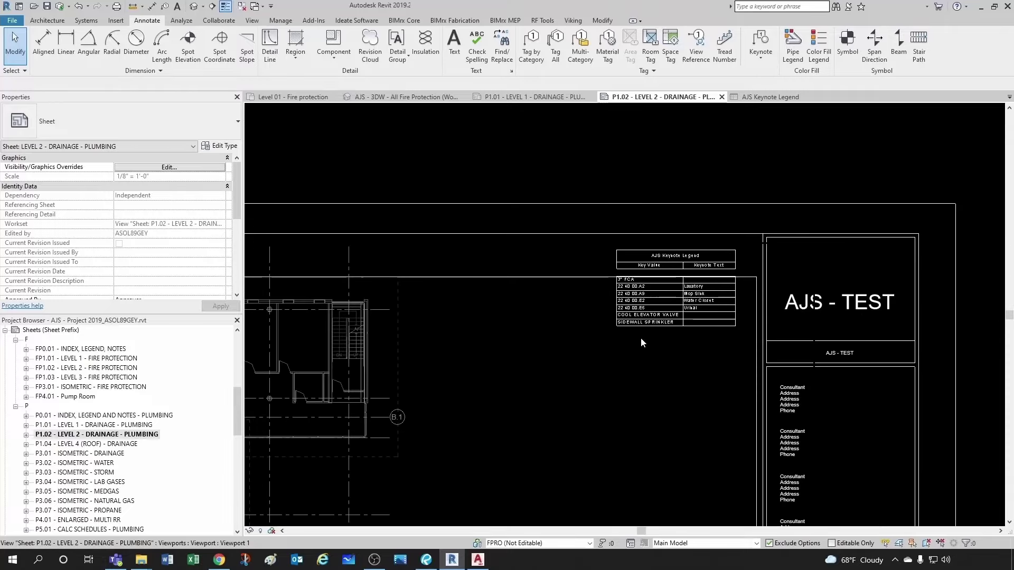
scroll(638, 325, "up", 5)
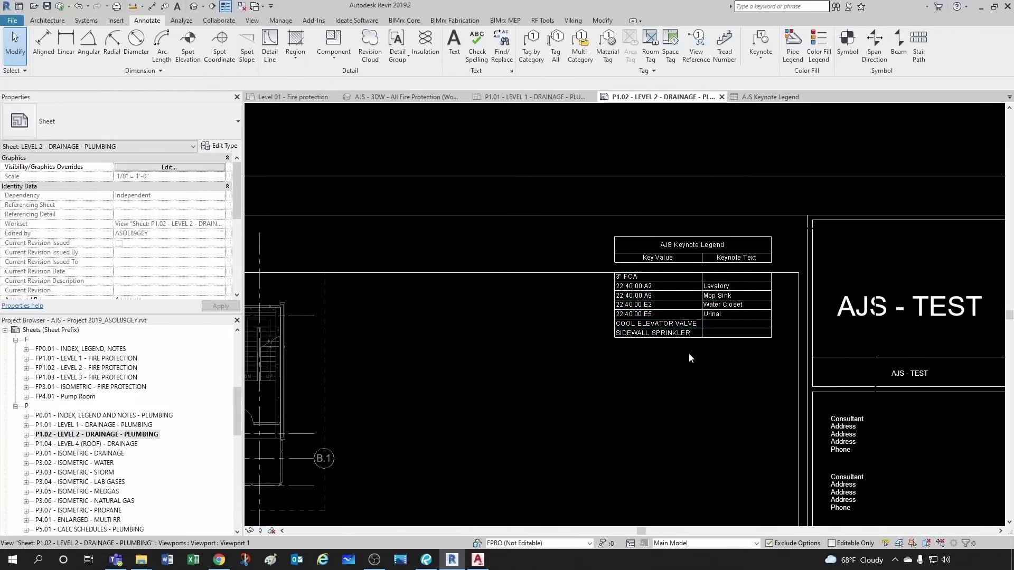
scroll(683, 360, "up", 1)
key("alt+Tab")
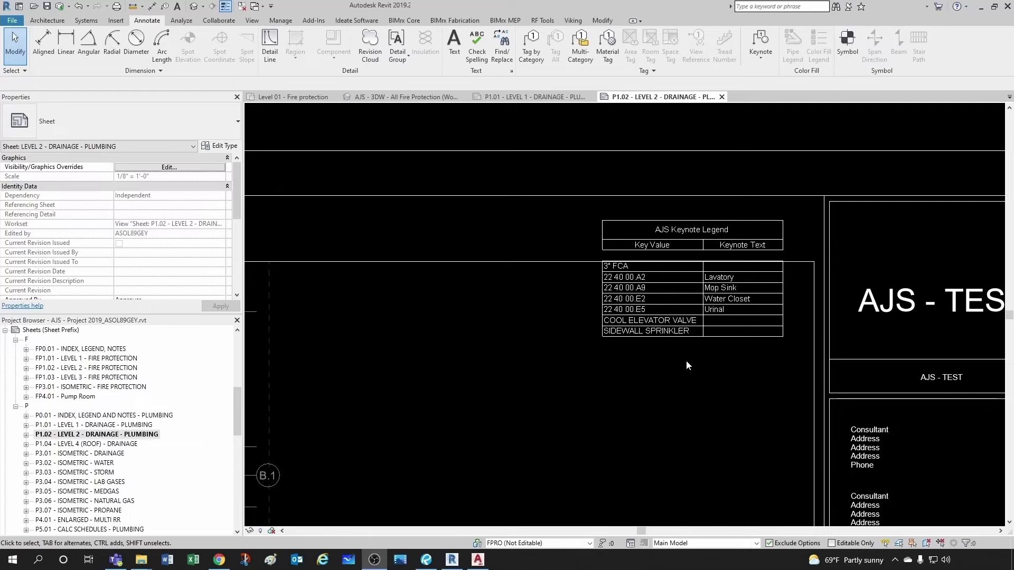
left_click(703, 283)
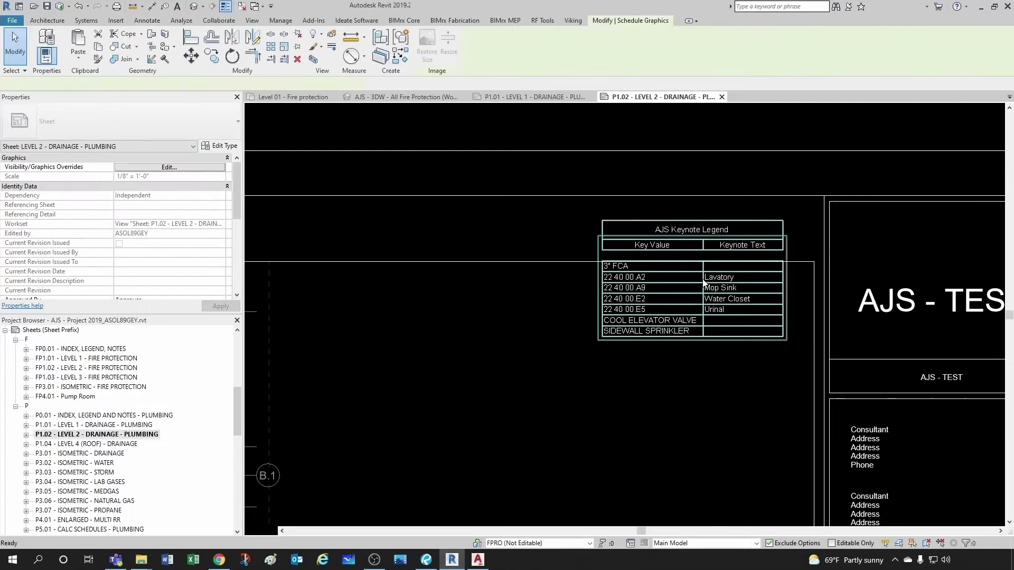
double_click(704, 284)
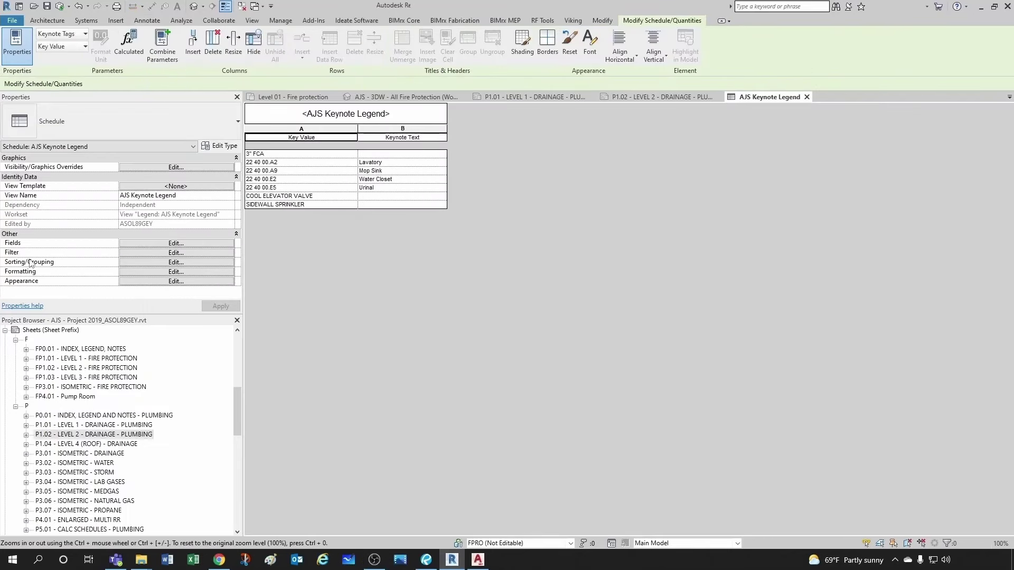
left_click(125, 256)
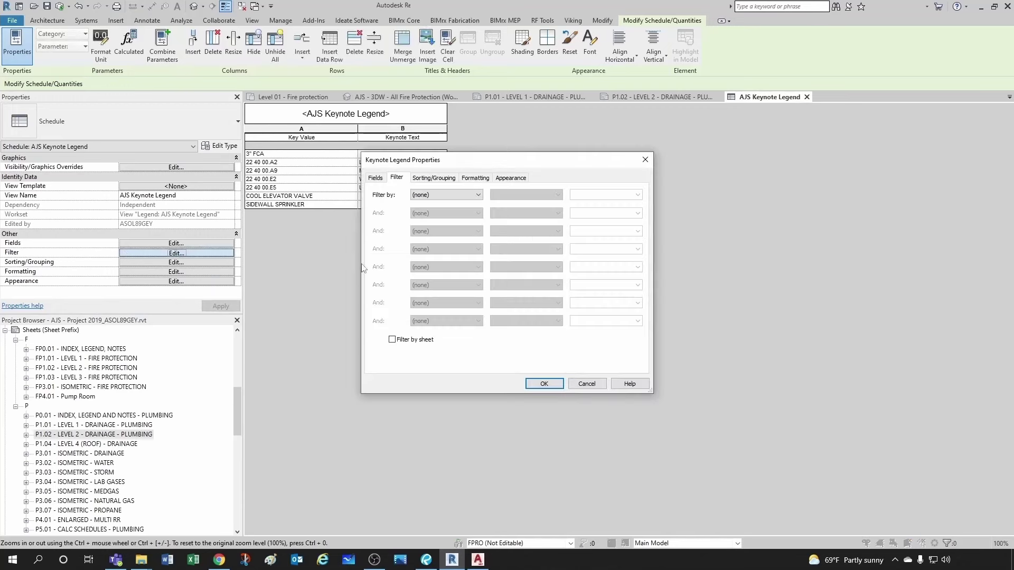
left_click(392, 339)
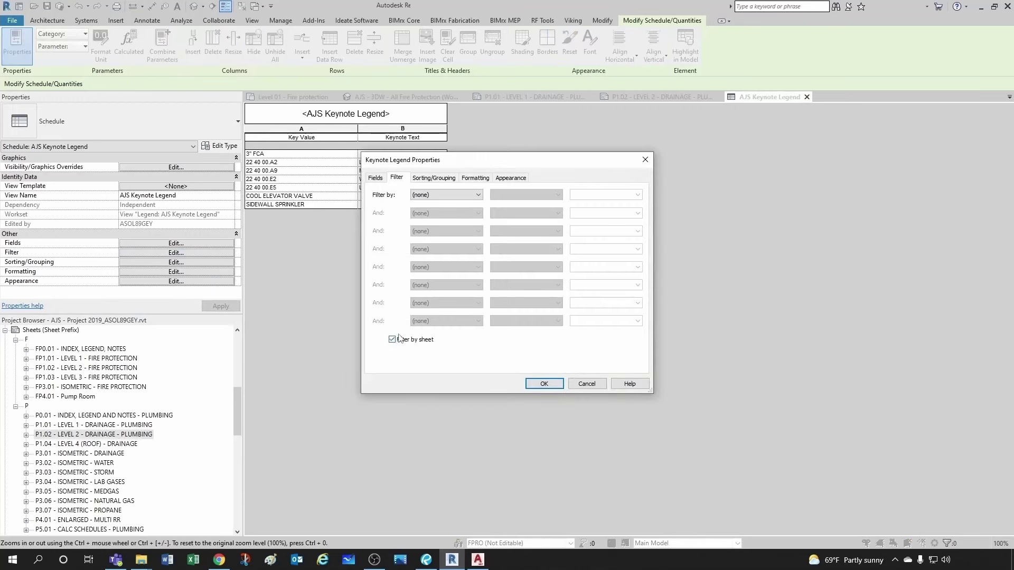
Step: Accept the AJS Keynote Legend filter settings with Filter by sheet enabled and close the legend schedule
left_click(544, 385)
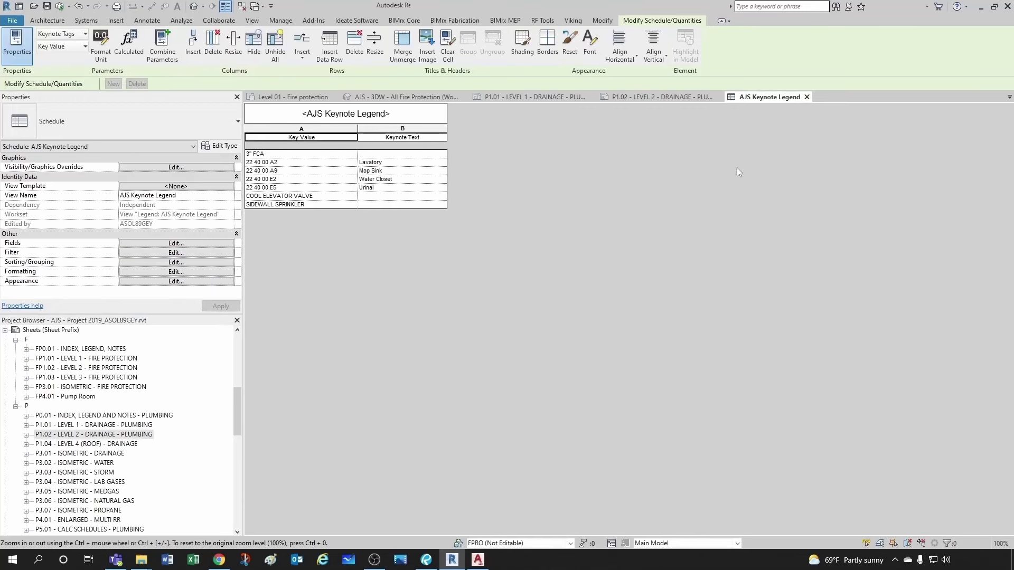
left_click(806, 96)
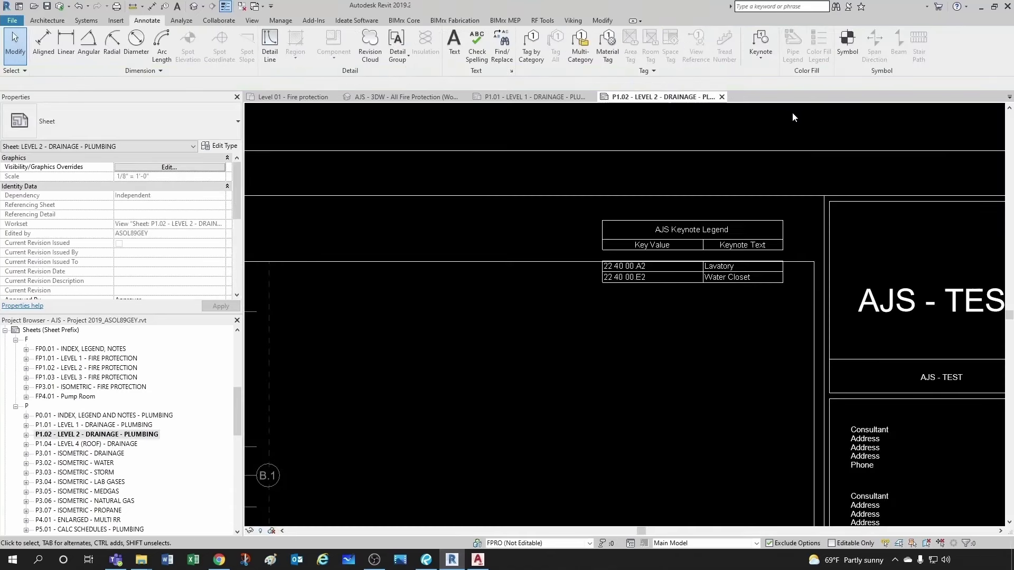
Step: Compare the AJS Keynote Legend on sheet P1.02 with the keynote tags on the plan's restroom fixtures
scroll(686, 289, "up", 2)
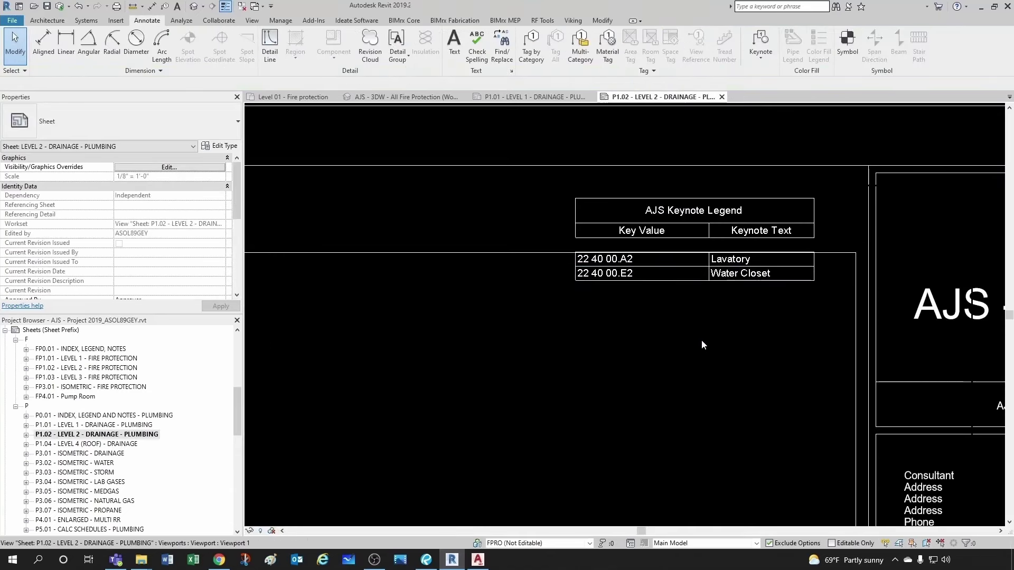
scroll(701, 340, "down", 4)
scroll(512, 483, "up", 2)
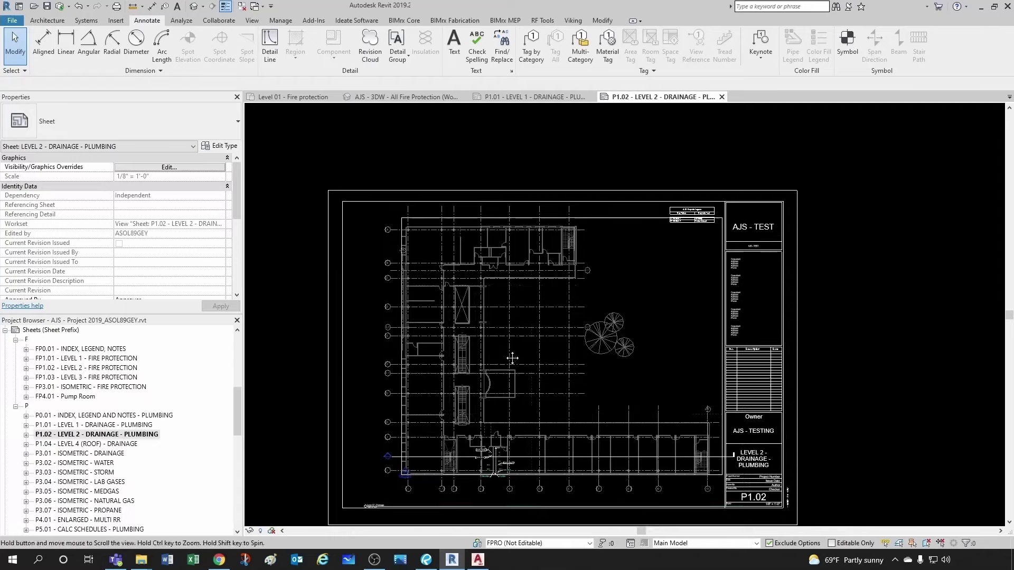
scroll(662, 271, "up", 1)
scroll(692, 173, "up", 4)
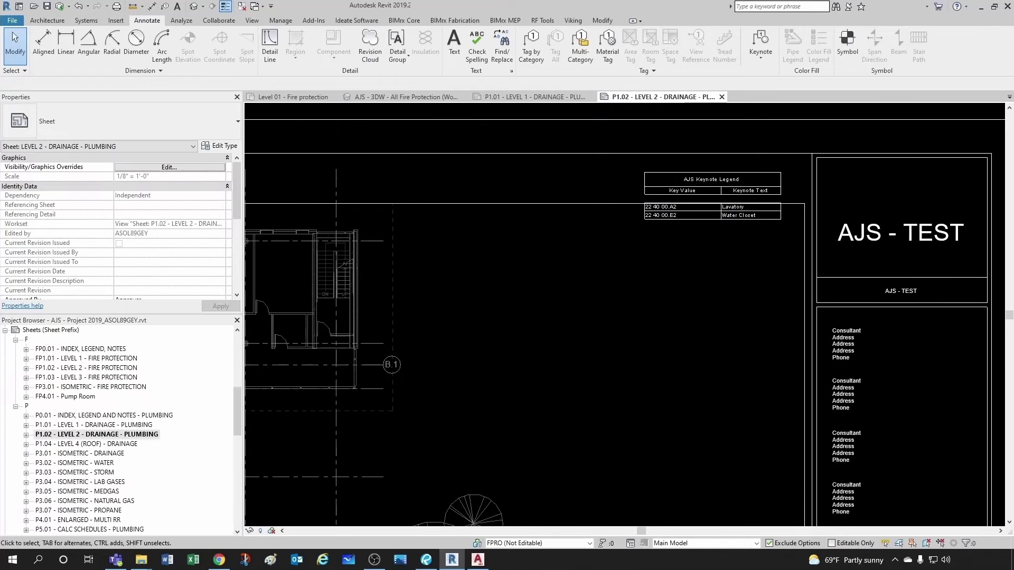
scroll(712, 316, "up", 2)
scroll(686, 311, "down", 3)
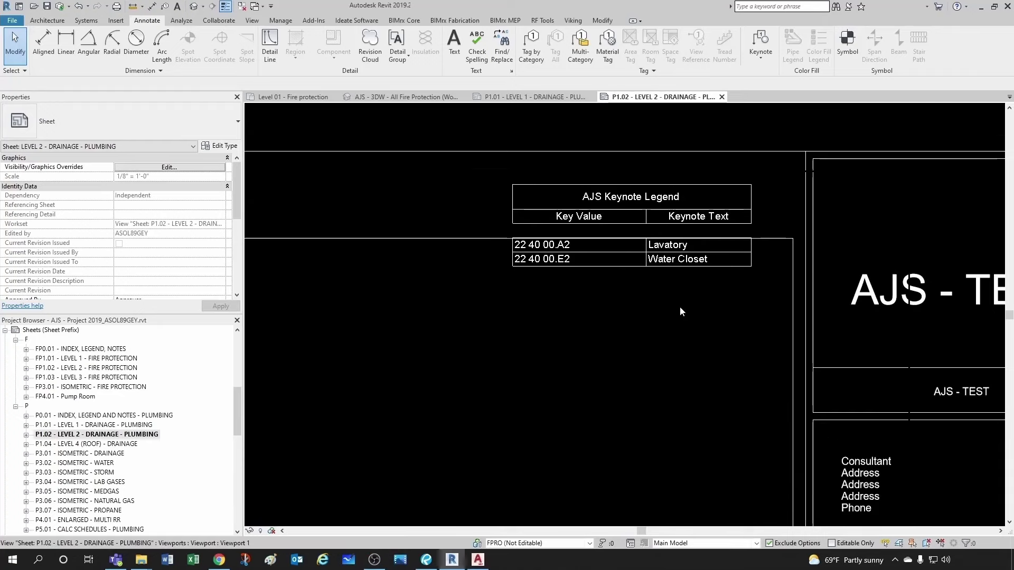
scroll(712, 286, "down", 3)
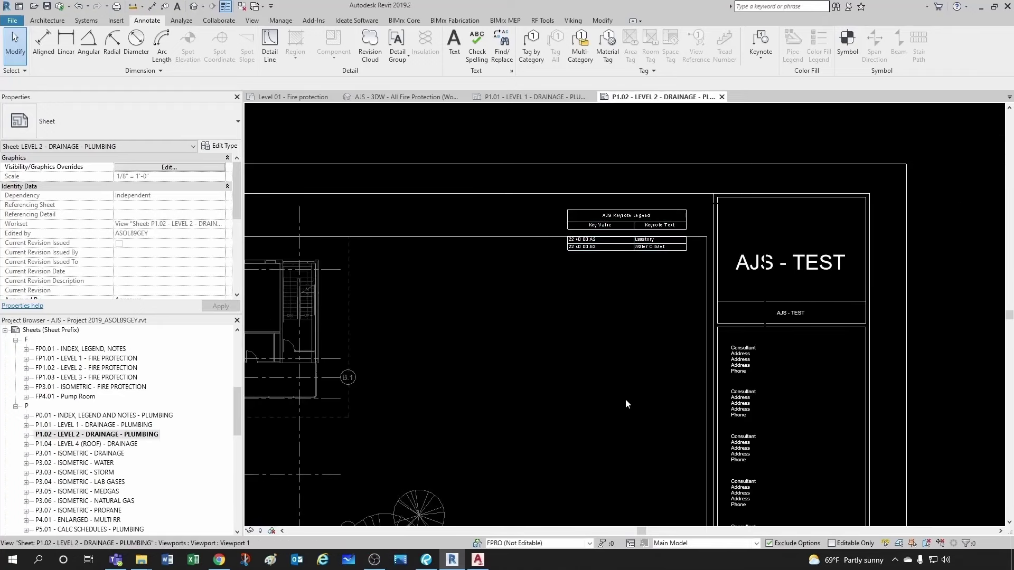
scroll(636, 389, "down", 3)
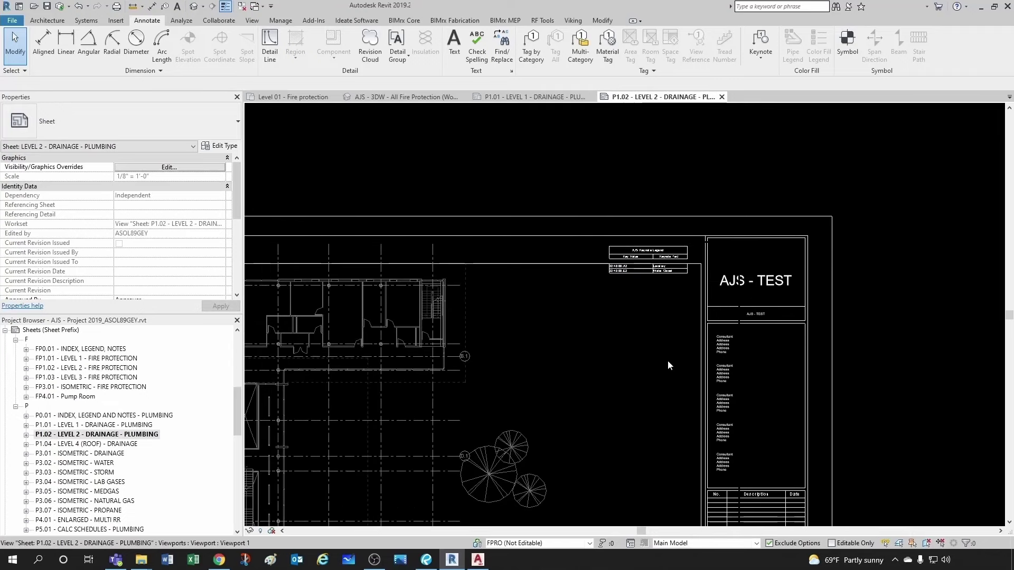
middle_click_drag(585, 367, 664, 341)
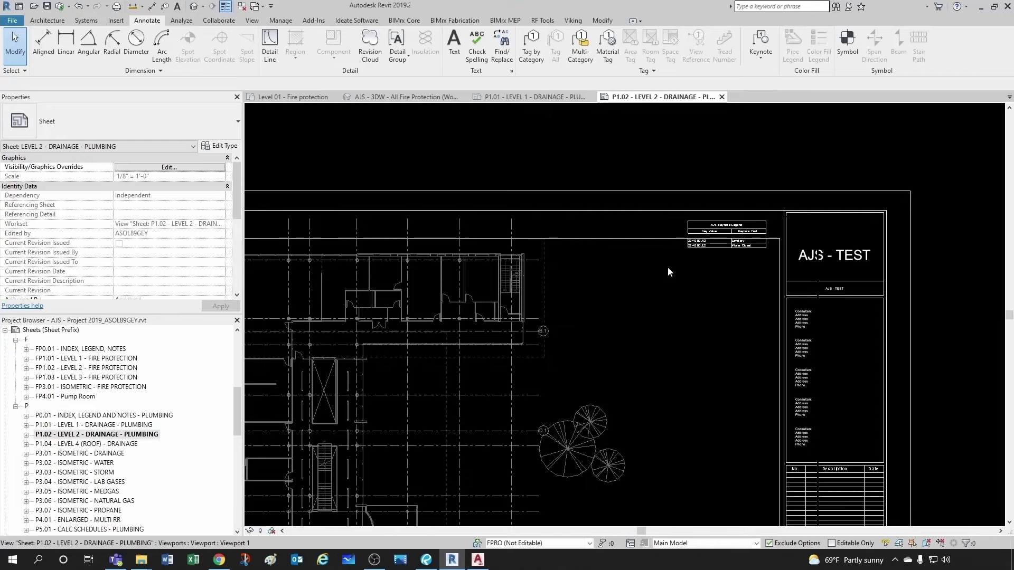
scroll(755, 273, "up", 2)
scroll(755, 271, "up", 2)
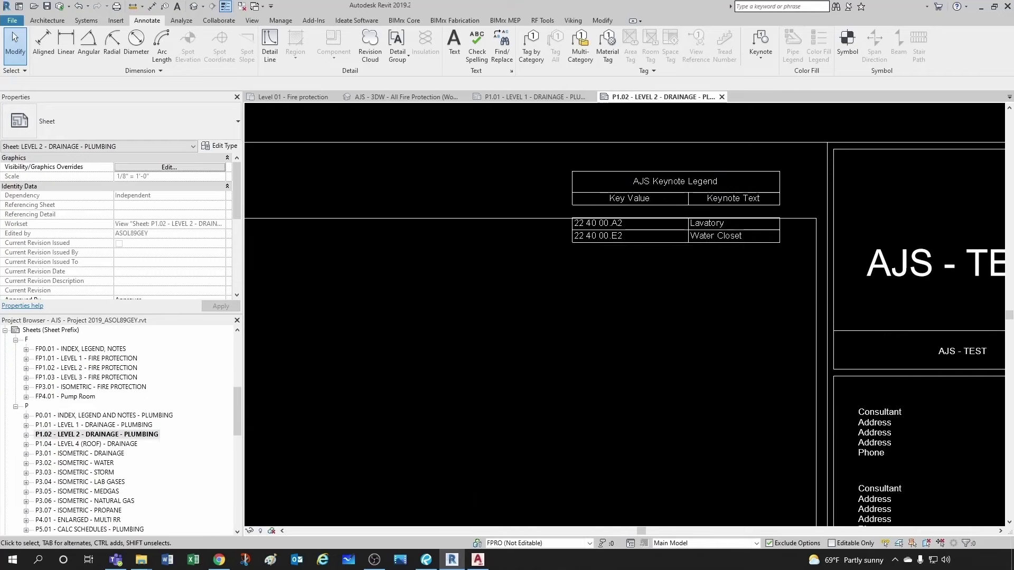
left_click(684, 280)
scroll(673, 274, "down", 3)
scroll(662, 265, "up", 5)
scroll(701, 273, "down", 5)
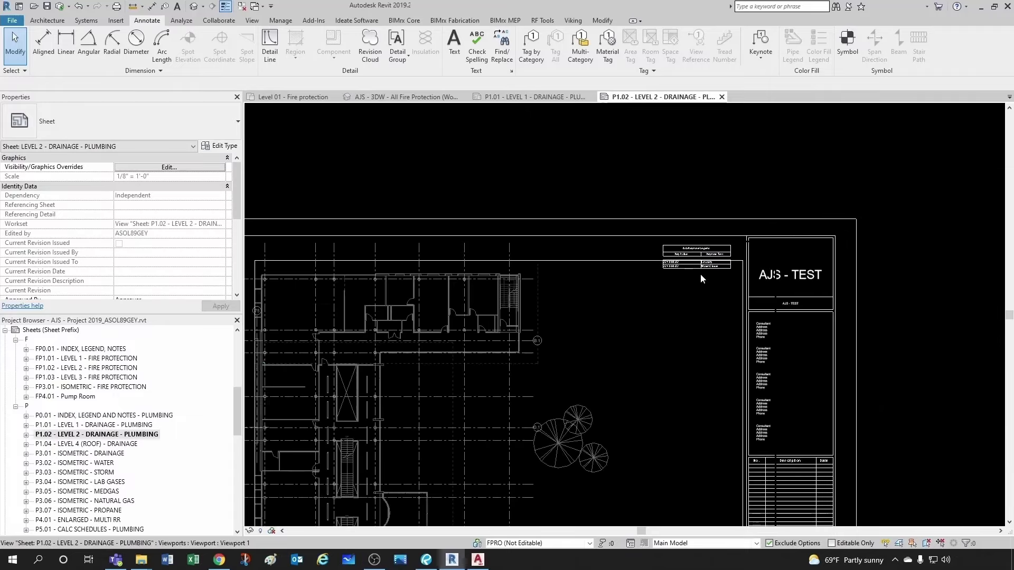
scroll(563, 398, "up", 5)
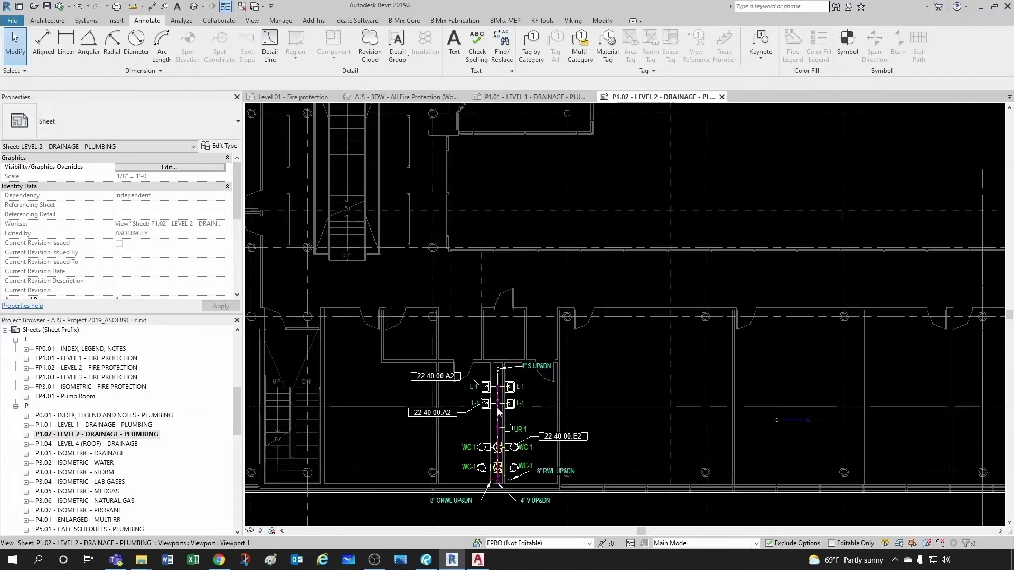
scroll(549, 436, "down", 5)
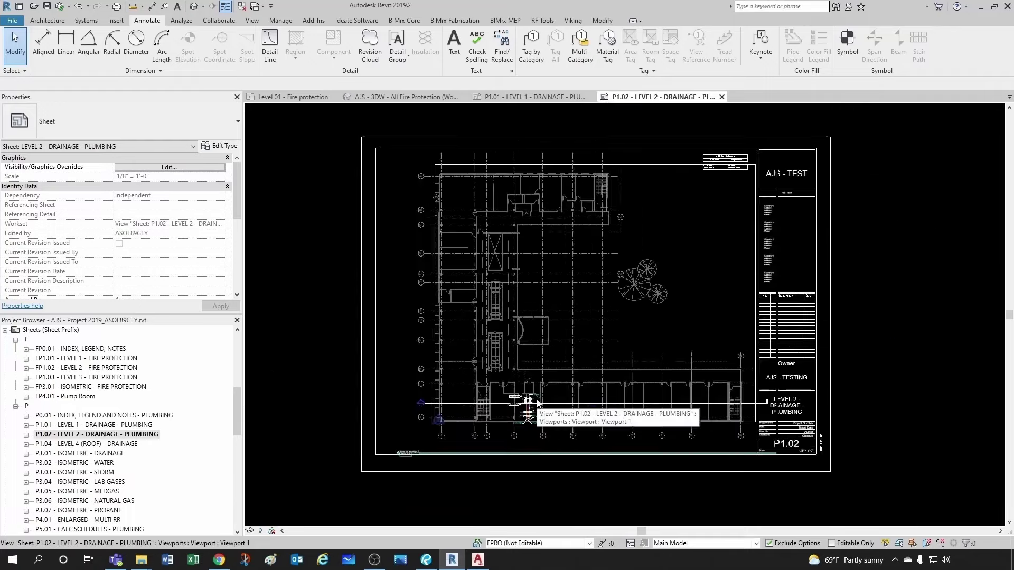
scroll(683, 243, "up", 5)
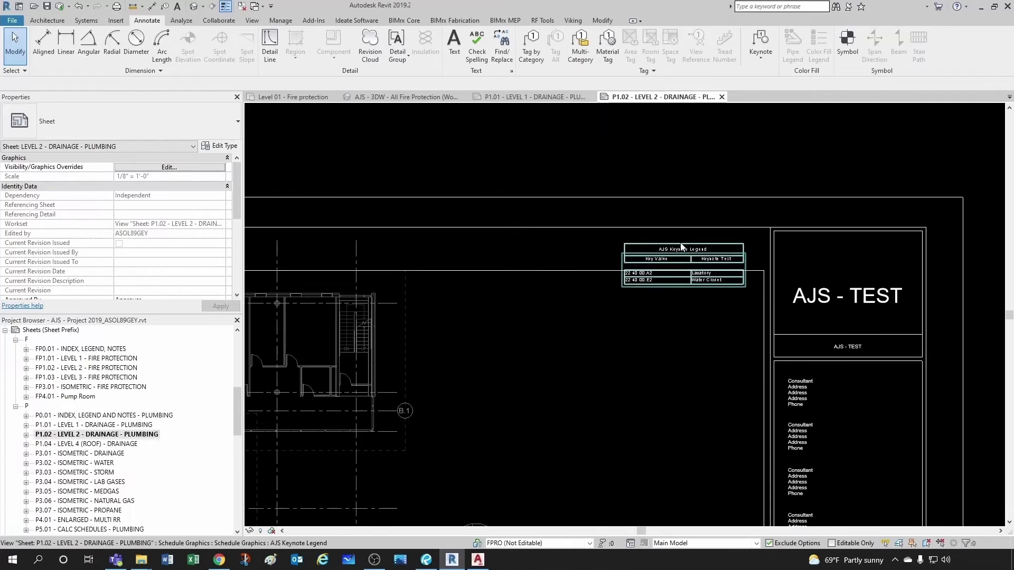
Step: Open the full AJS Keynote Legend schedule and compare it with the legend placed on sheet P1.01
left_click(682, 246)
double_click(682, 246)
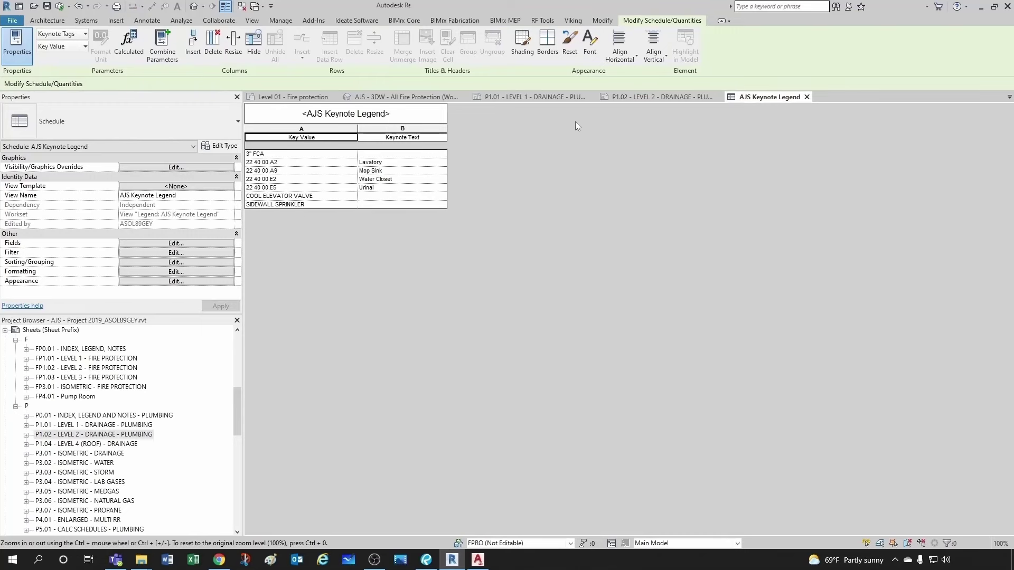
left_click(536, 98)
scroll(608, 218, "up", 5)
scroll(609, 218, "up", 3)
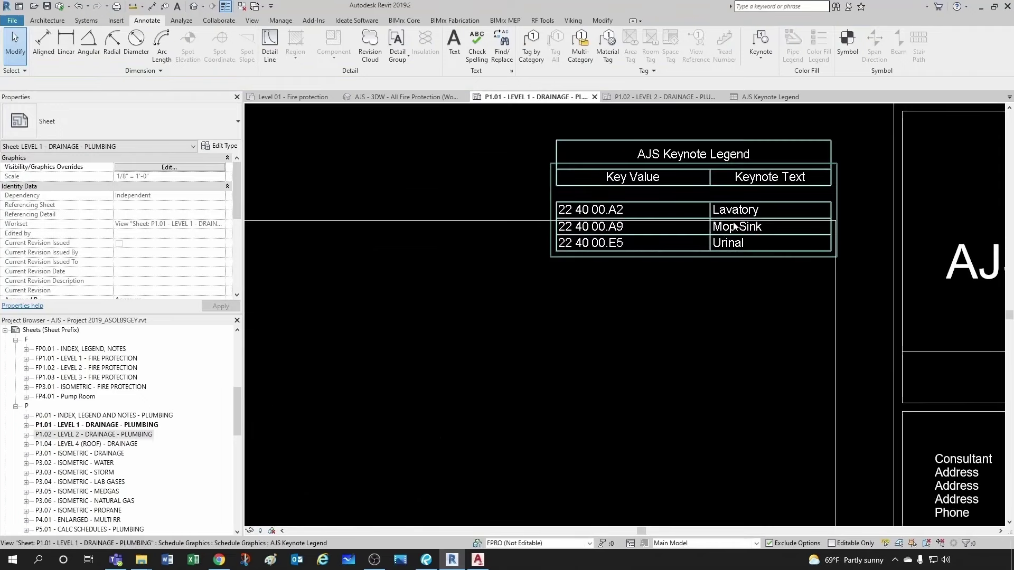
scroll(732, 233, "down", 2)
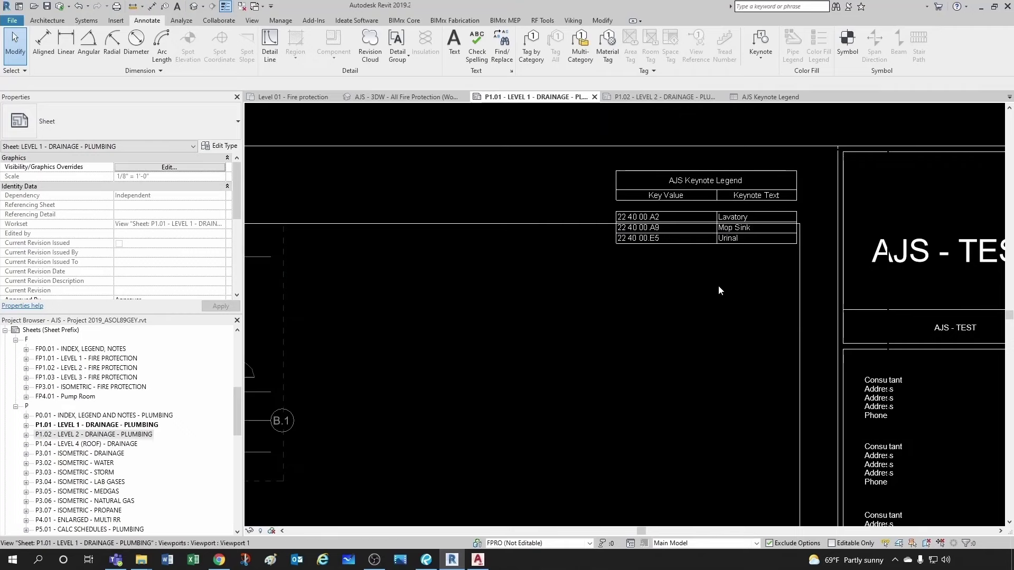
scroll(787, 390, "down", 2)
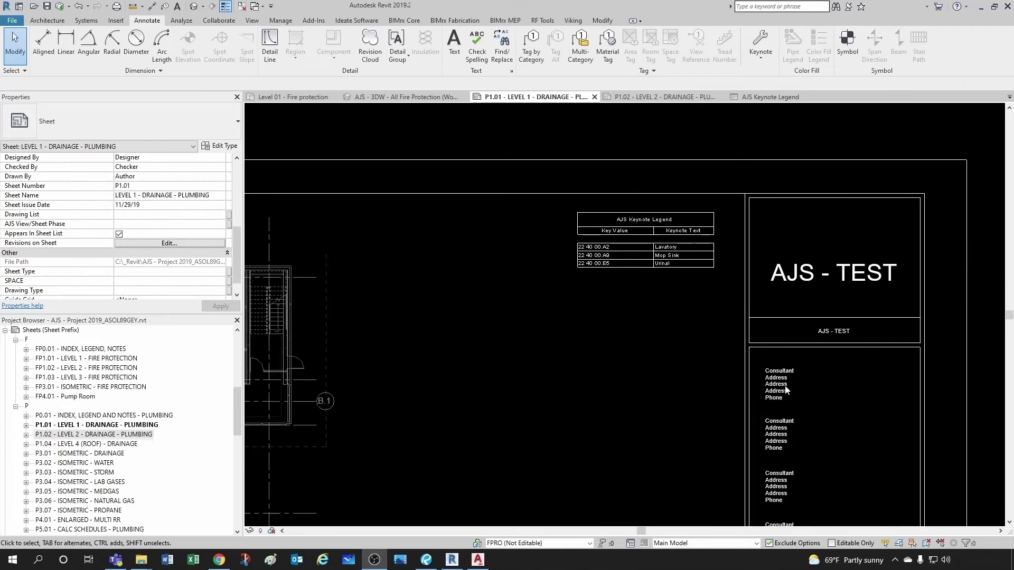
Step: Open the Keynoting Settings and highlight the keynote file name AJS - Keynotes.txt in the file location
left_click(754, 57)
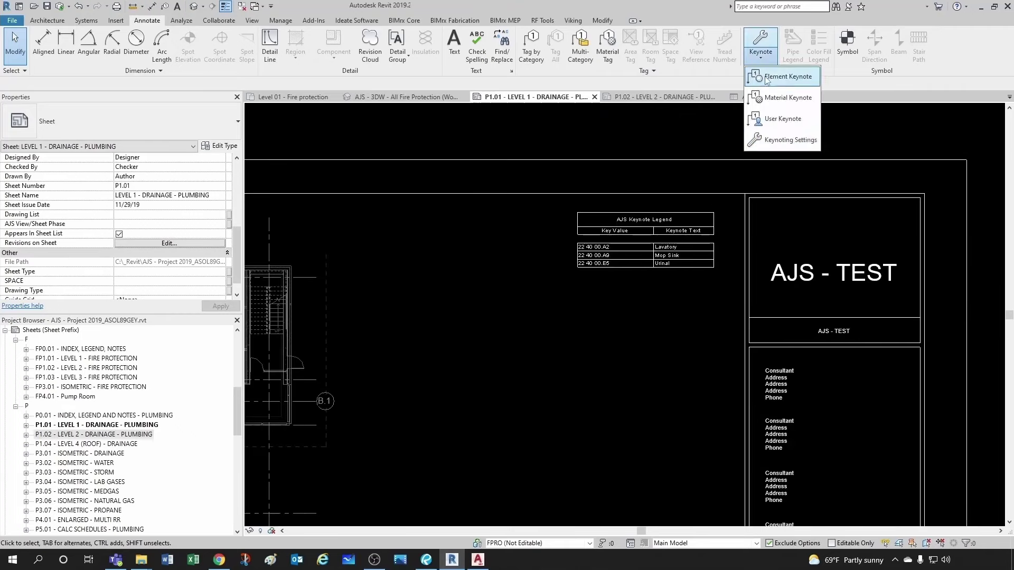
left_click(771, 144)
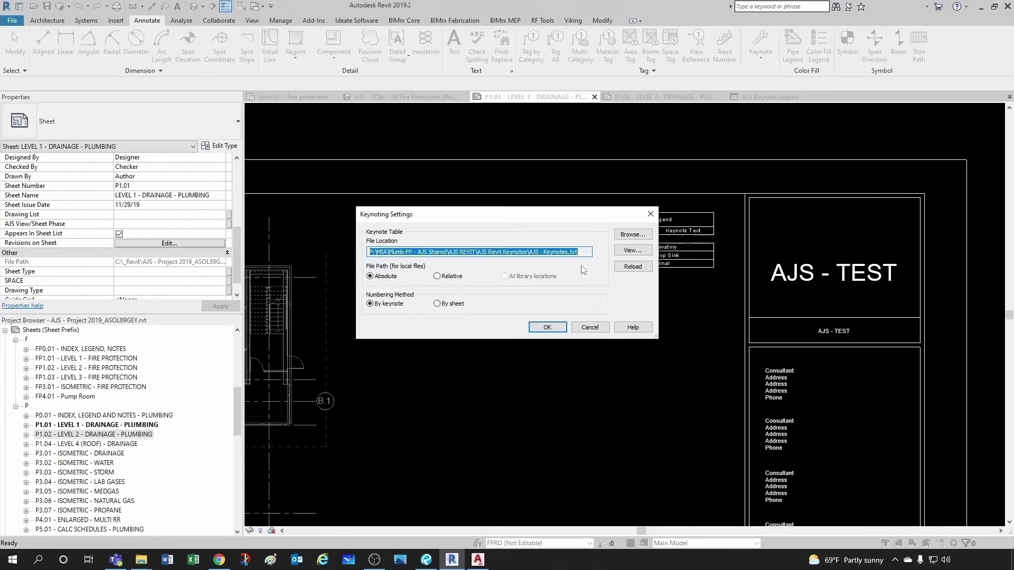
left_click(535, 254)
left_click_drag(530, 253, 573, 252)
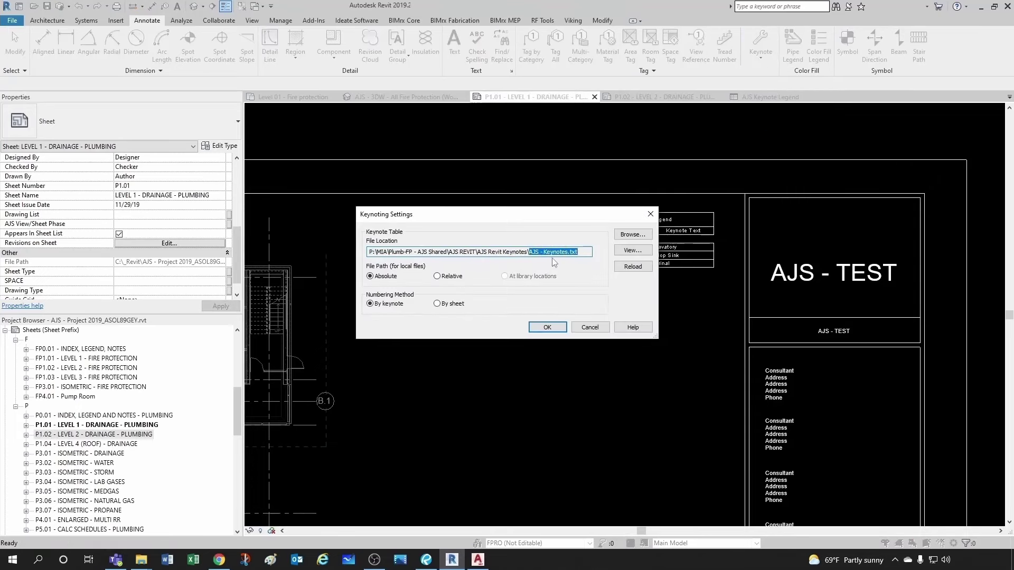
Step: Browse the AJS Revit Keynotes folder for the available keynote text files and leave without loading another one
left_click(635, 234)
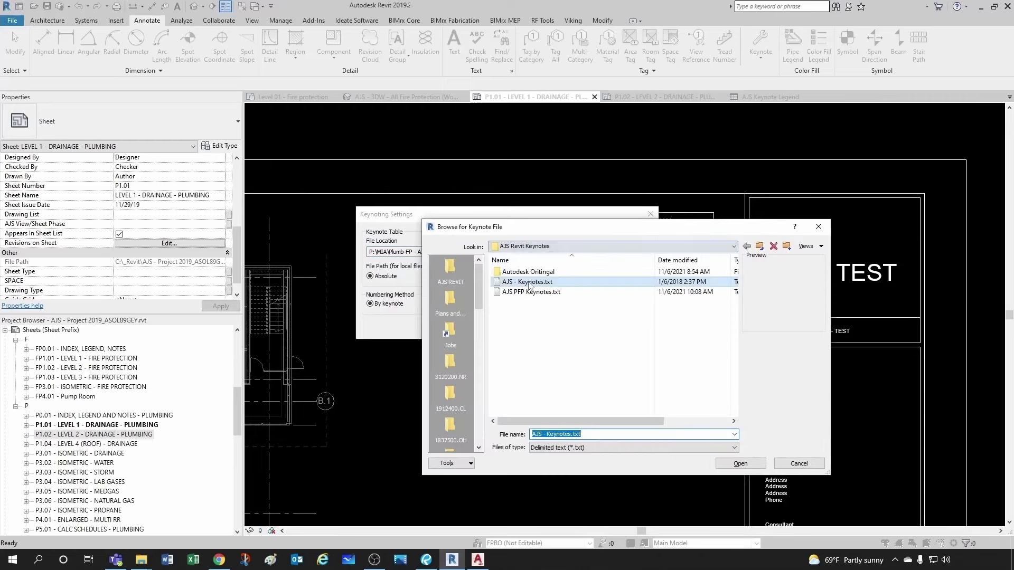
left_click(528, 292)
left_click(539, 282)
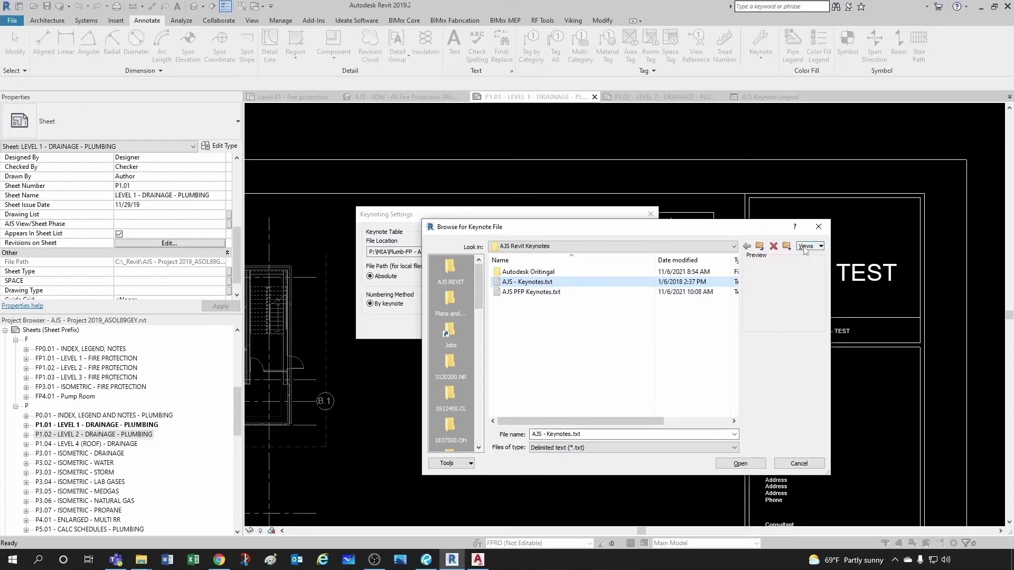
left_click(822, 233)
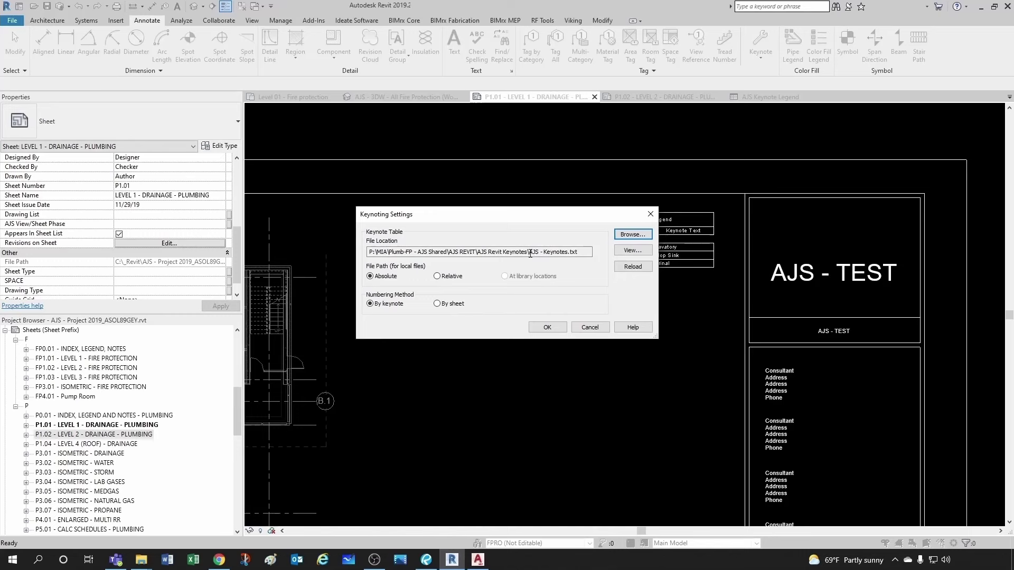
Step: Leave the Keynoting Settings and view the keynote file AJS - Keynotes.txt in a maximized Notepad window
left_click_drag(529, 254, 573, 255)
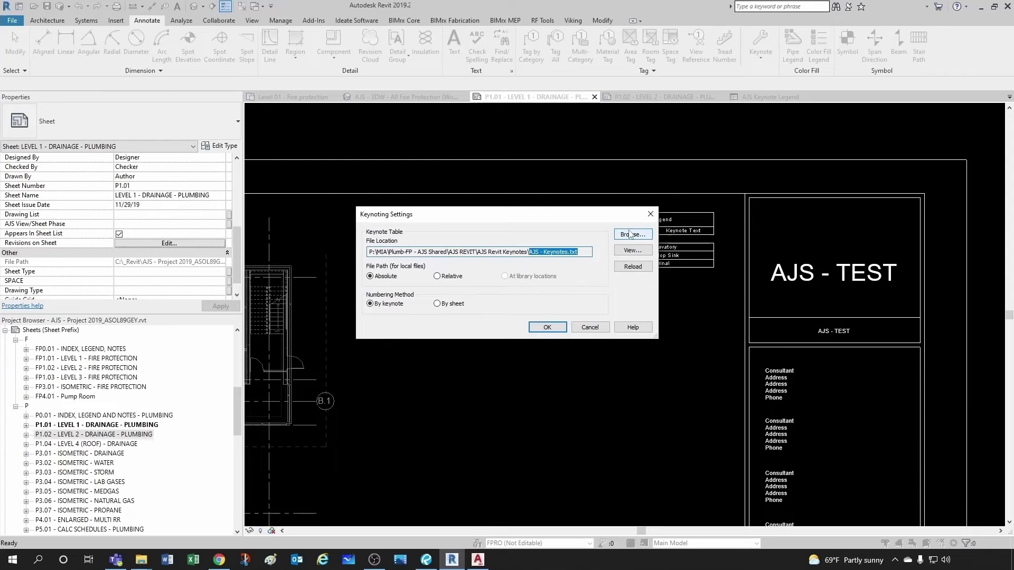
key("Return")
scroll(623, 316, "up", 5)
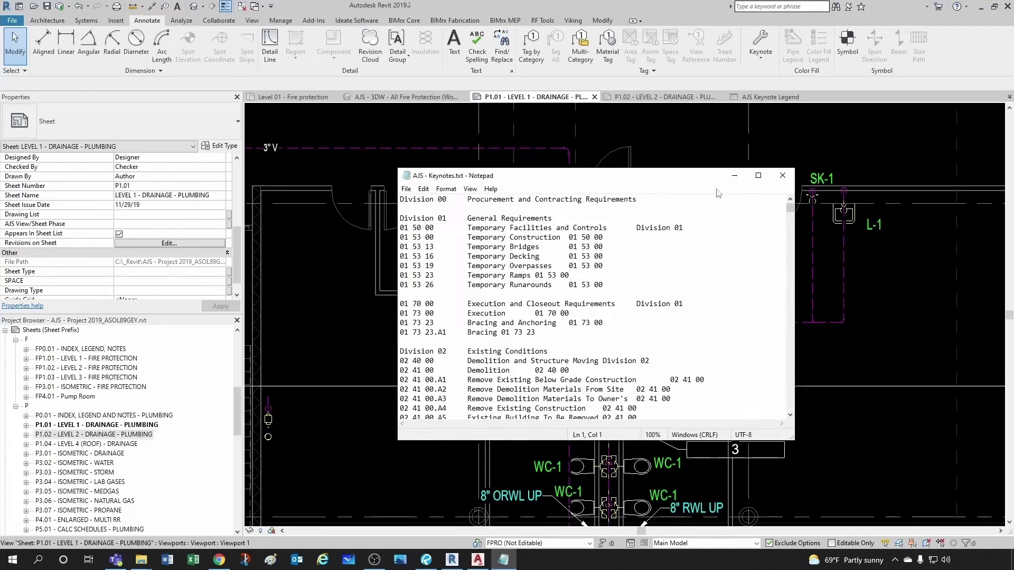
left_click(759, 175)
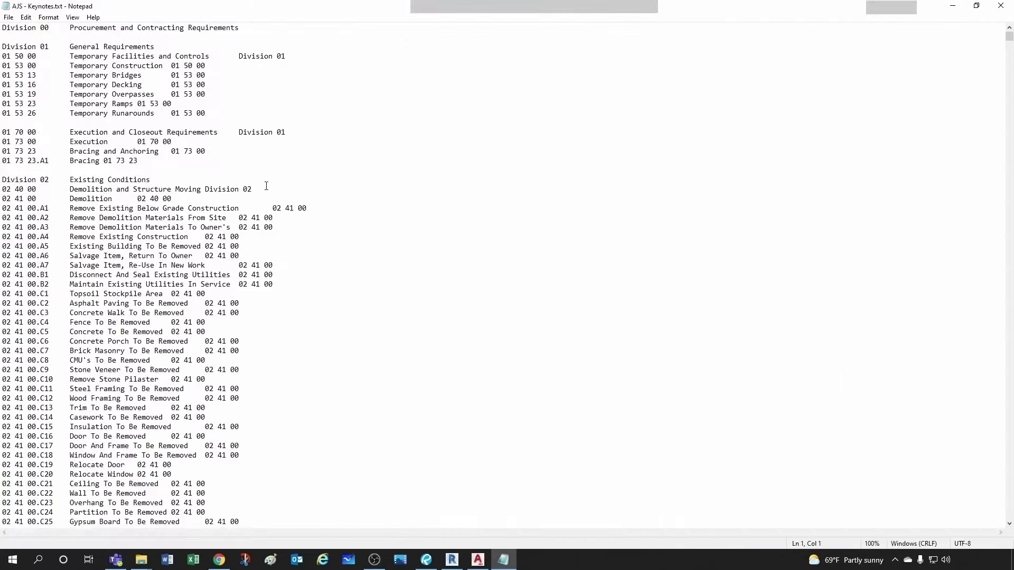
Step: Examine the keynote list's divisions down to Division 09 Finishes and highlight the Acoustical Ceilings entry text
scroll(128, 140, "down", 20)
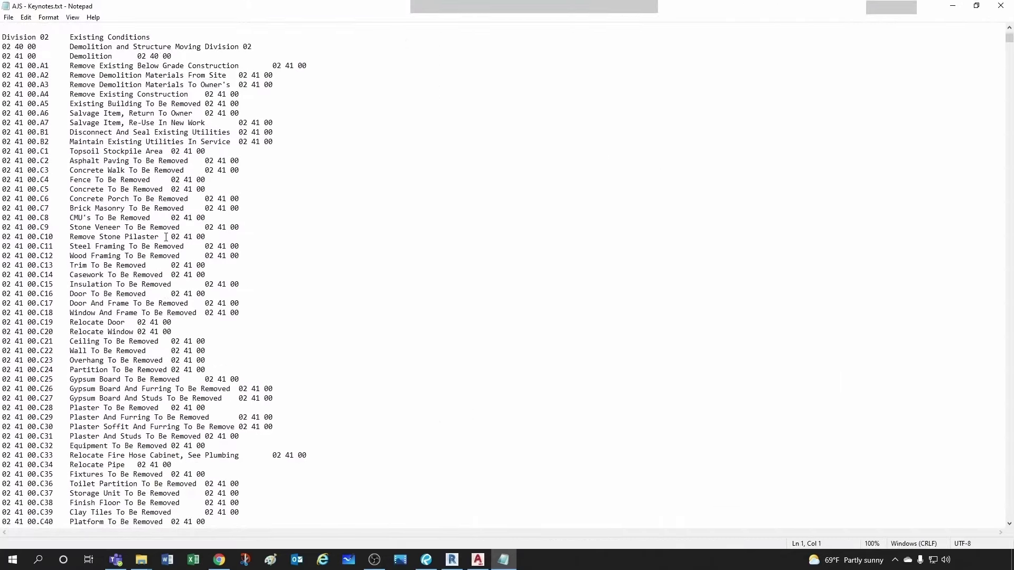
scroll(168, 228, "down", 20)
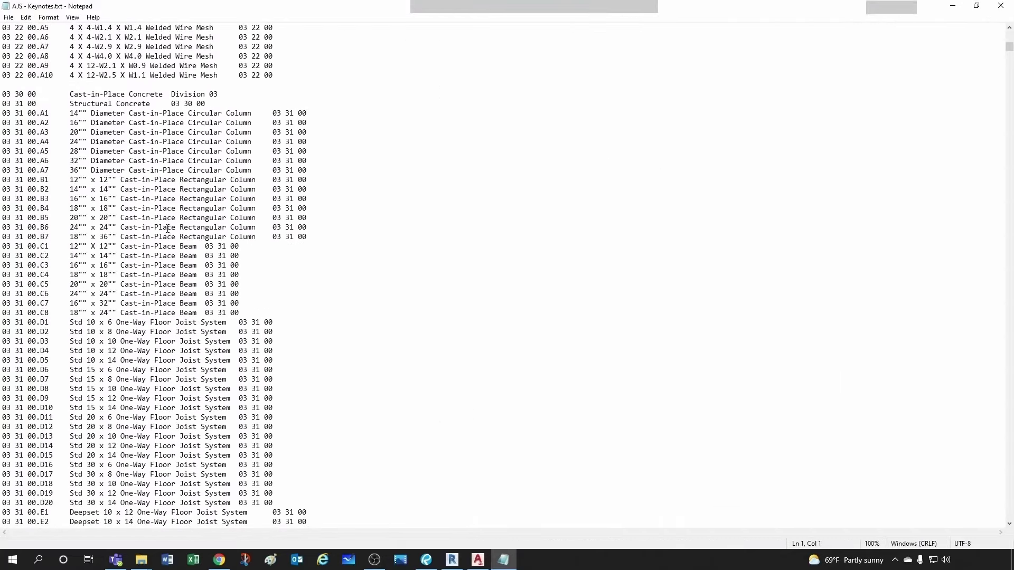
scroll(545, 230, "down", 3)
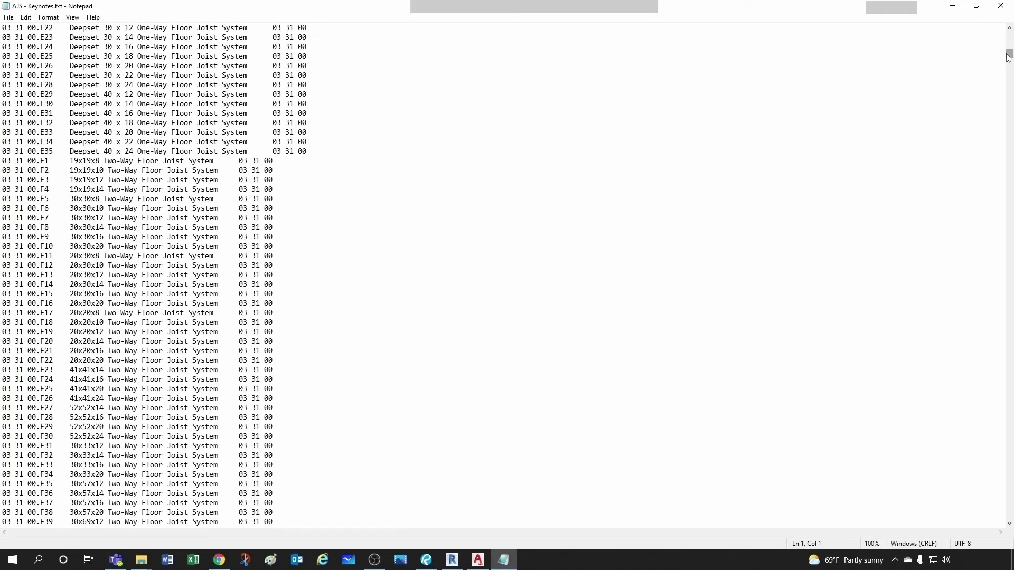
left_click_drag(1008, 57, 1009, 444)
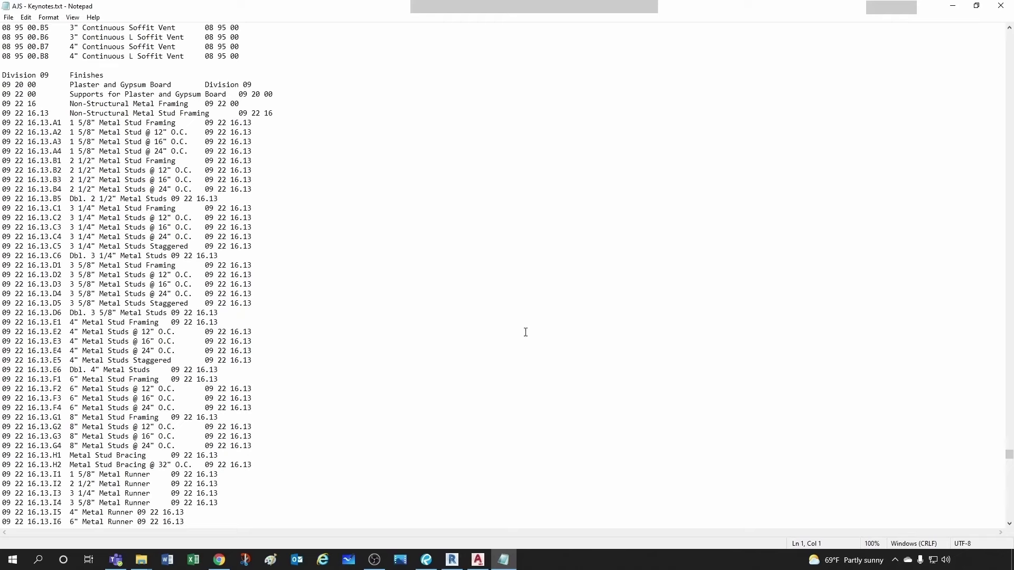
scroll(353, 311, "down", 20)
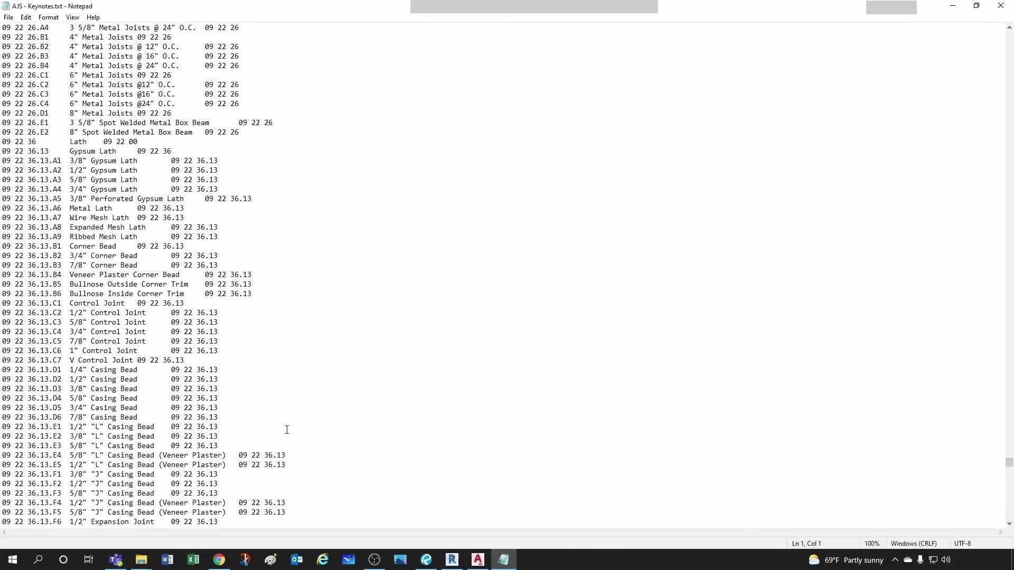
scroll(294, 418, "down", 20)
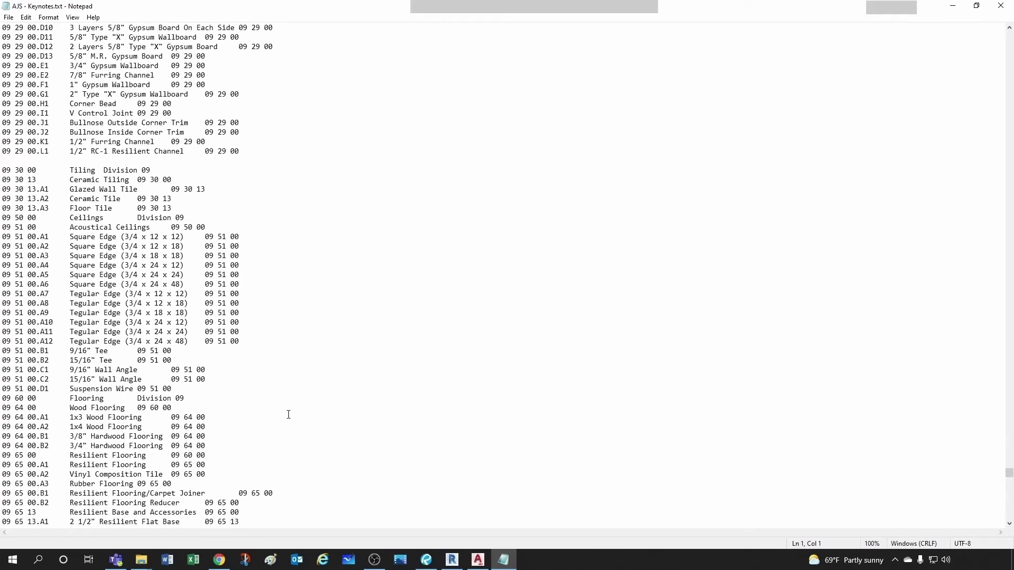
scroll(80, 284, "down", 4)
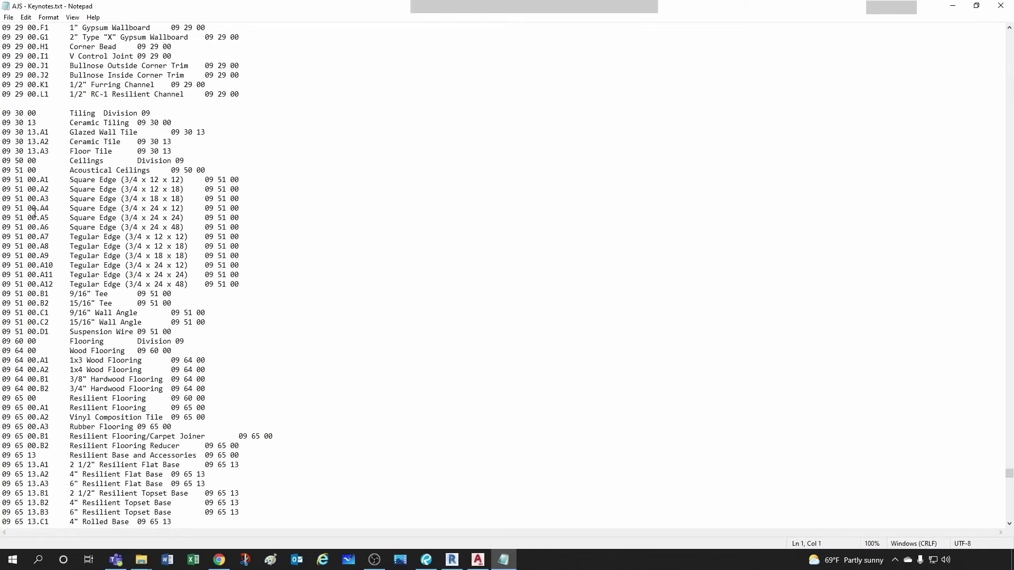
scroll(35, 214, "up", 1)
left_click_drag(150, 198, 69, 199)
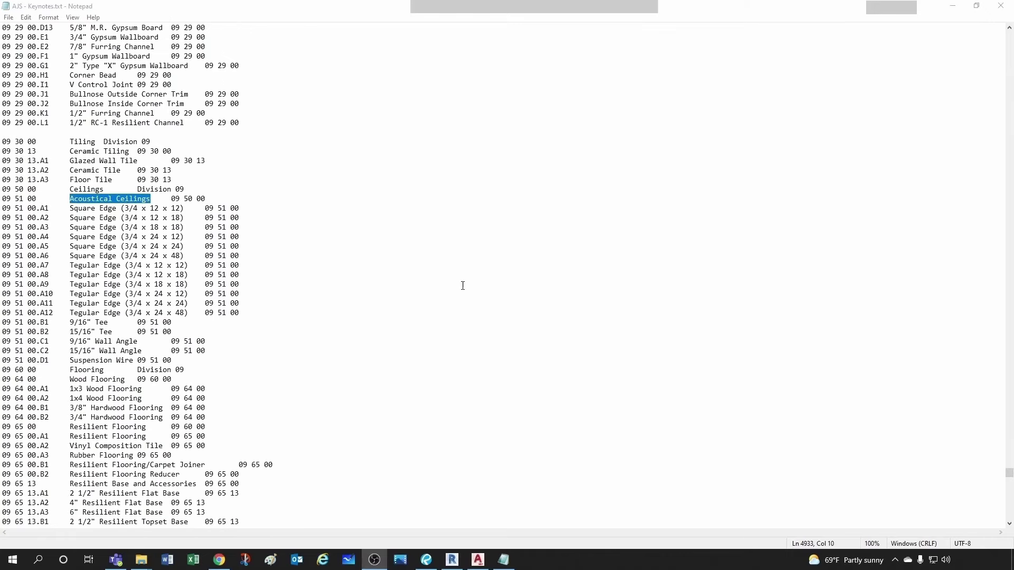
Step: Highlight the Acoustical Ceilings entry, the parent code 09 51 00 of its first Square Edge item and its own code, then close the keynote file
left_click(394, 276)
left_click_drag(70, 199, 145, 197)
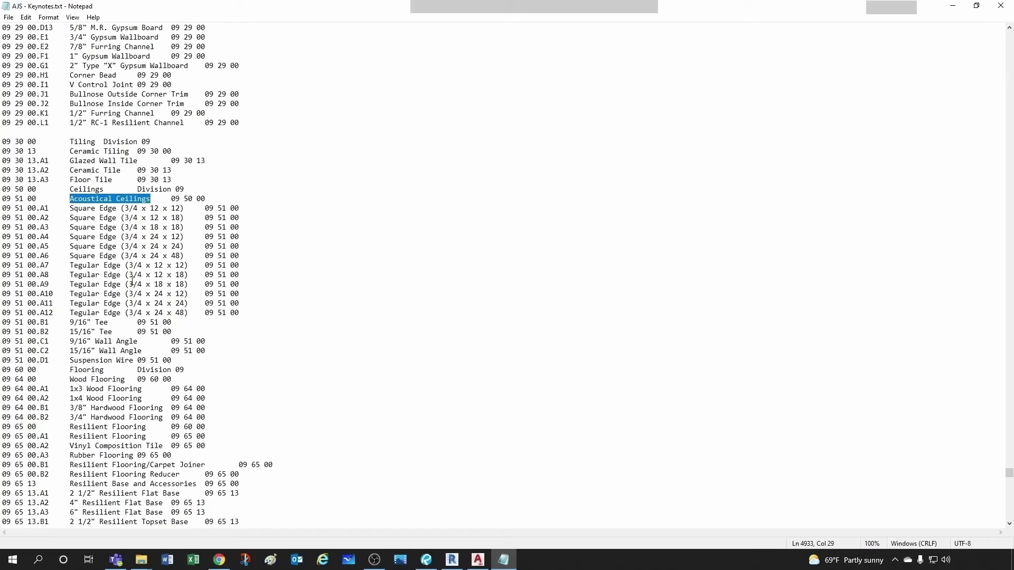
left_click(184, 208)
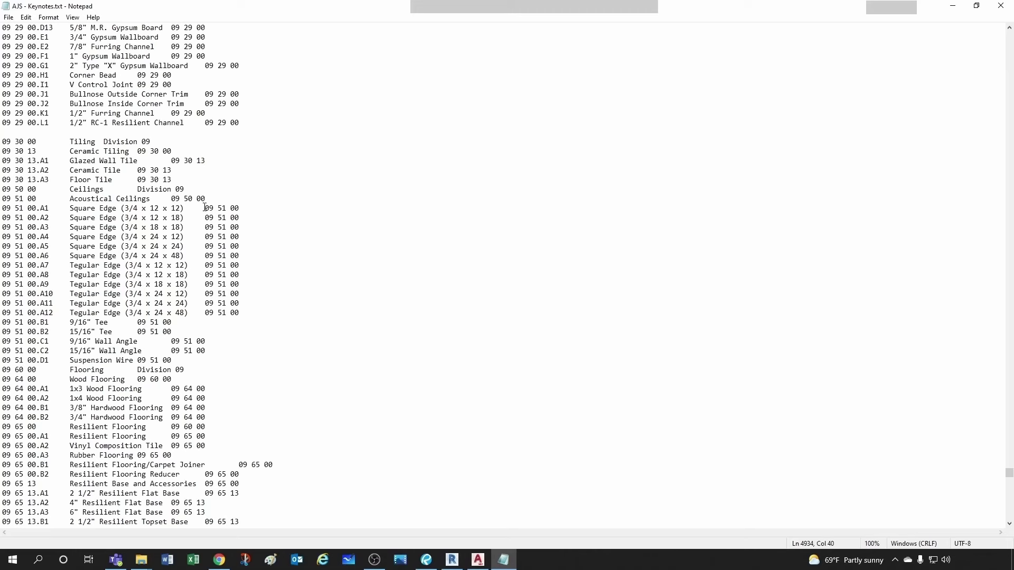
left_click_drag(206, 208, 239, 208)
left_click_drag(36, 198, 8, 198)
key("alt+F4")
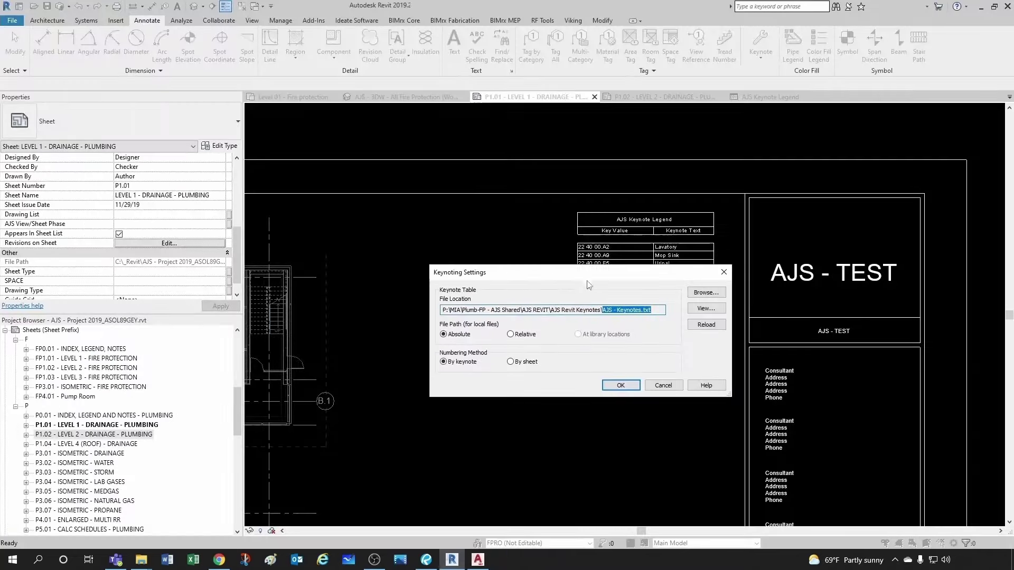
Step: Set the keynote numbering method to By sheet in the Keynoting Settings
left_click_drag(558, 276, 577, 298)
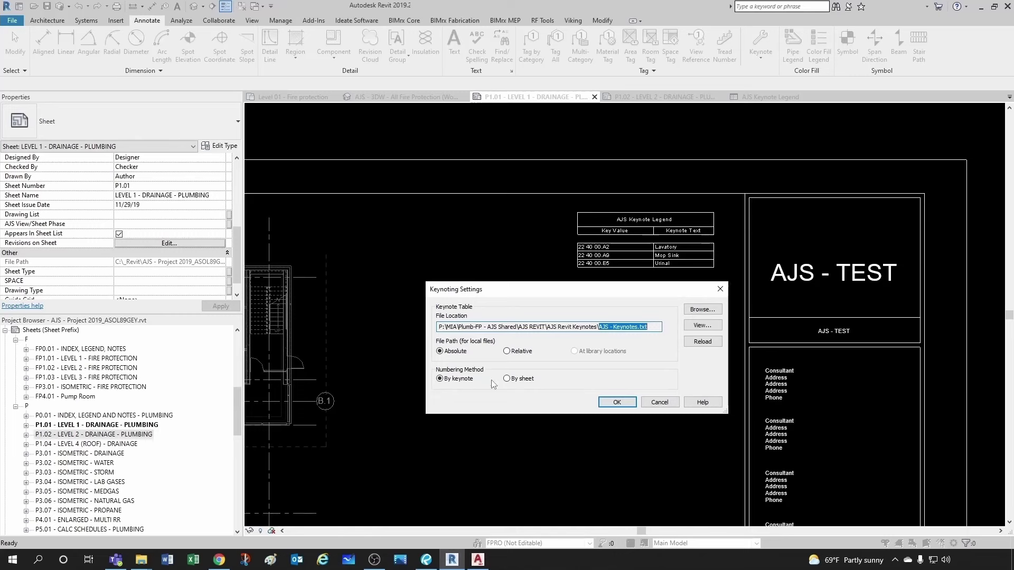
left_click(509, 379)
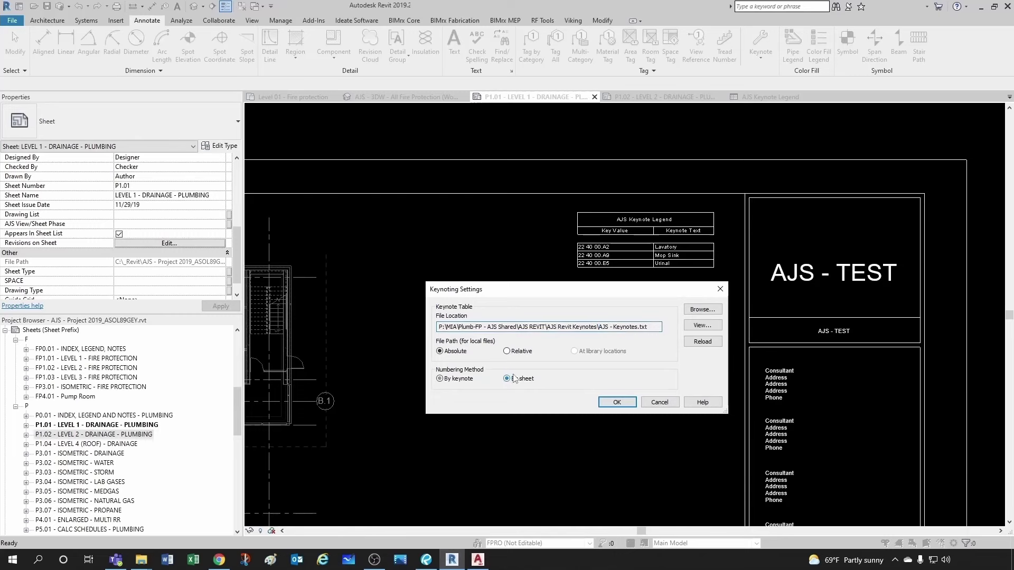
left_click(616, 402)
Step: Examine the numbering in the AJS Keynote Legend and on the boxed keynote tags around the restroom fixtures of sheet P1.01
scroll(605, 257, "up", 2)
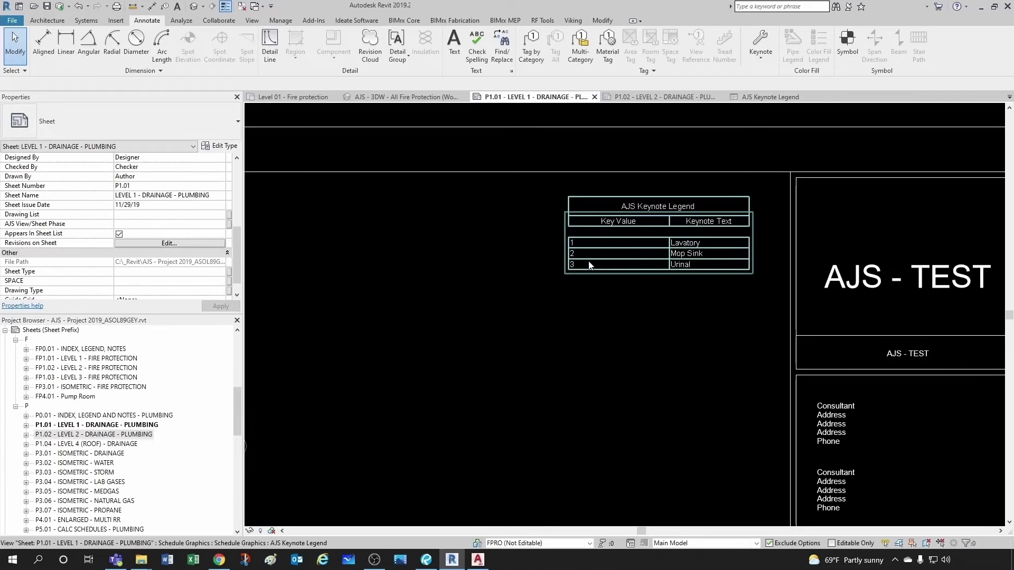
scroll(567, 285, "down", 3)
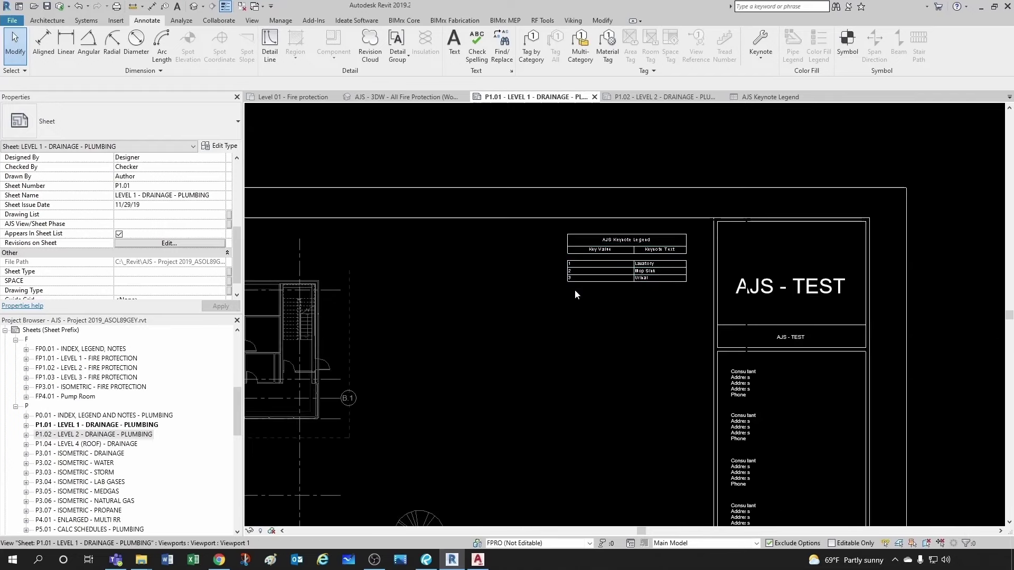
scroll(574, 290, "down", 1)
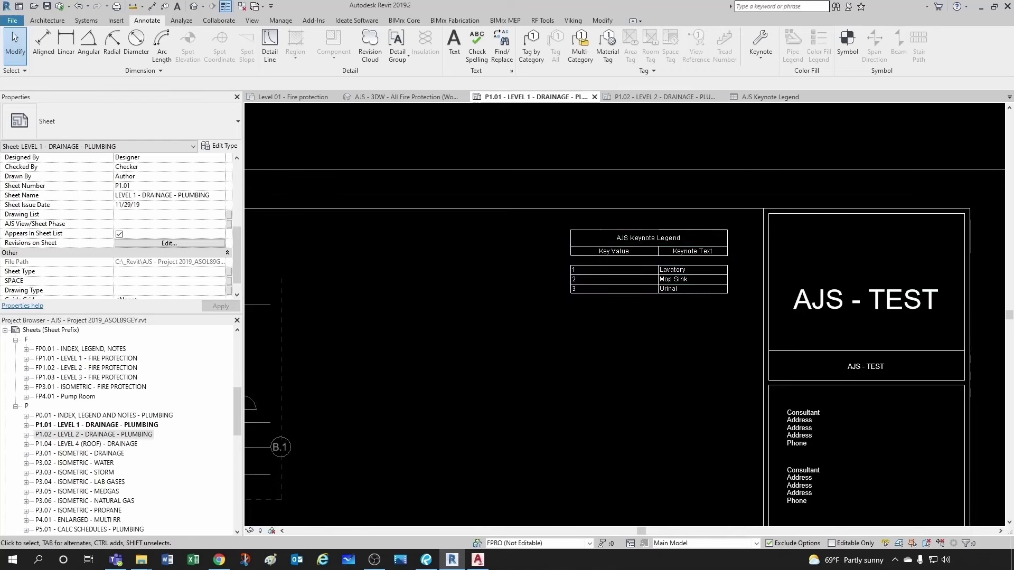
scroll(674, 327, "down", 5)
scroll(589, 437, "up", 8)
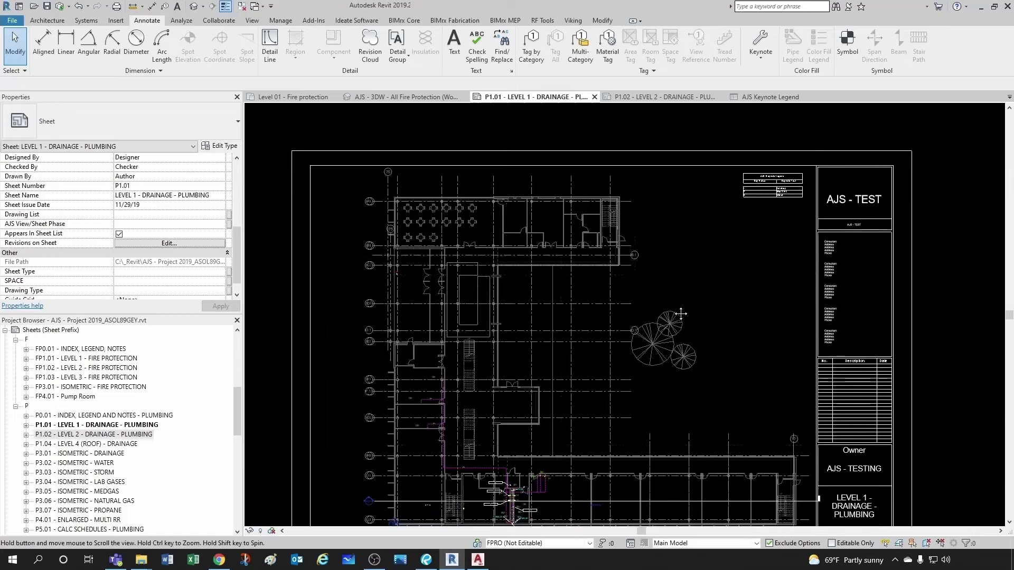
scroll(497, 422, "up", 2)
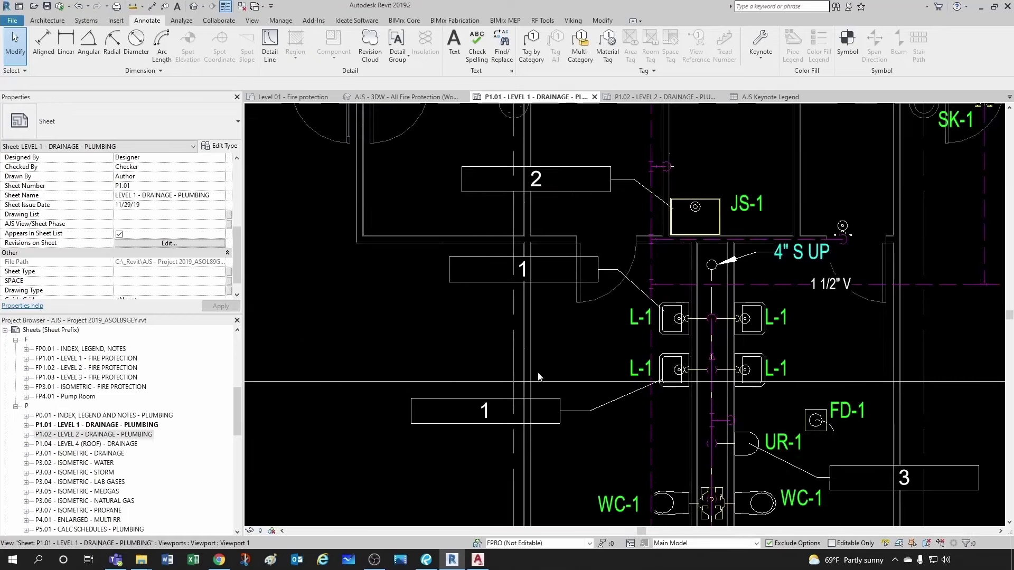
scroll(536, 290, "down", 2)
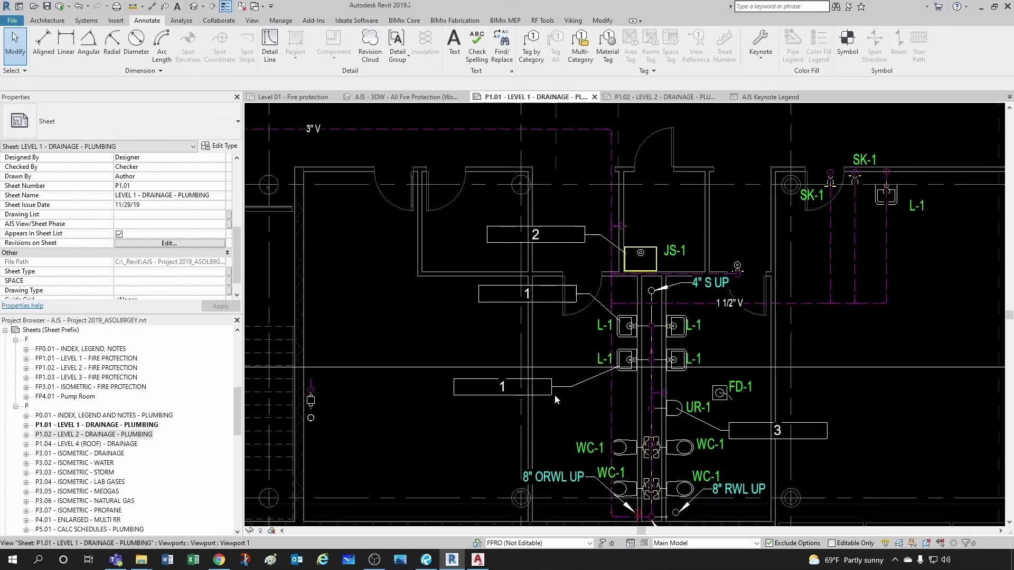
scroll(554, 394, "up", 2)
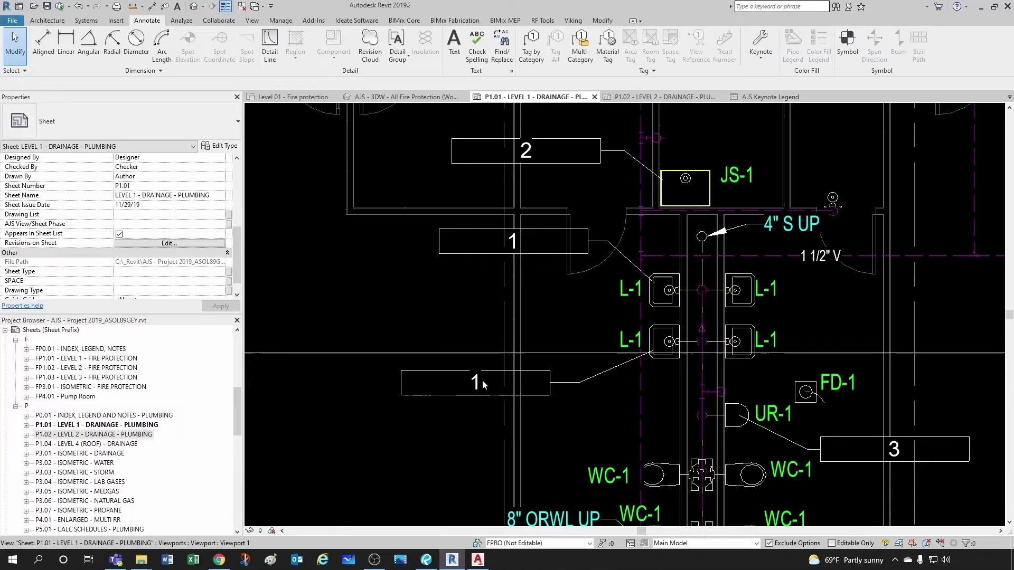
scroll(495, 373, "down", 3)
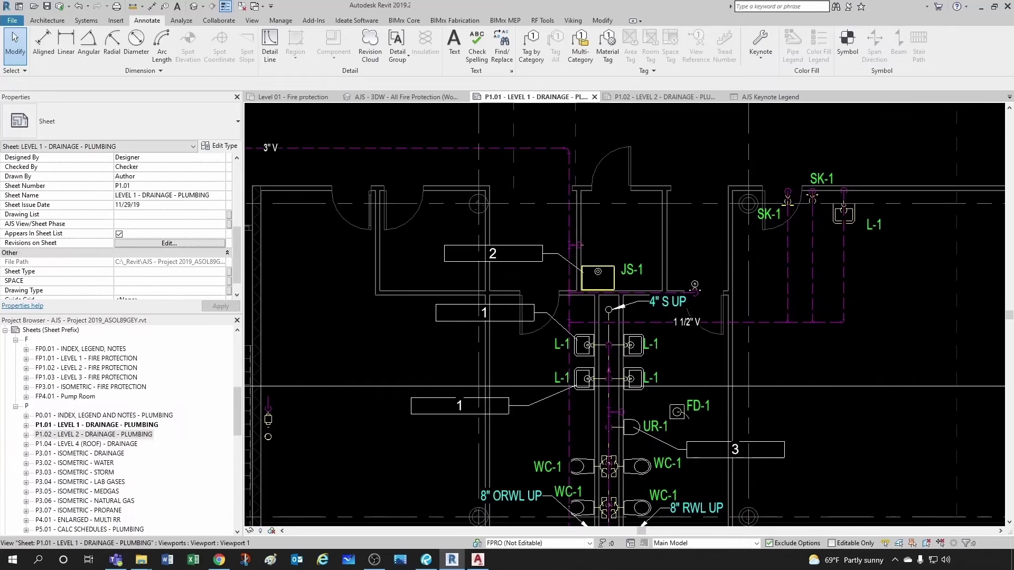
scroll(910, 324, "down", 2)
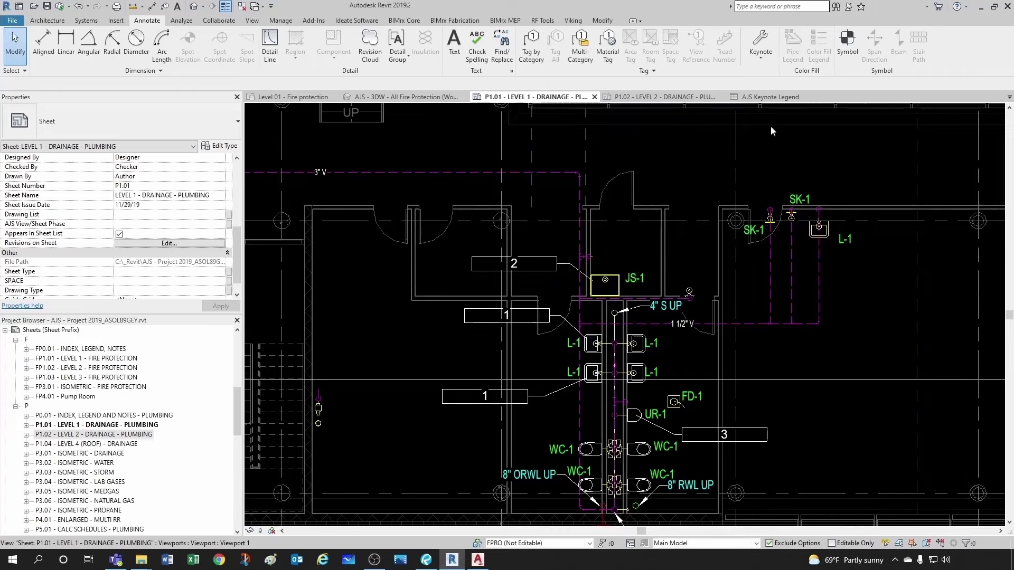
Step: Load AJS PFP Keynotes.txt as the project's keynote file in the Keynoting Settings, skipping the project save
left_click(762, 57)
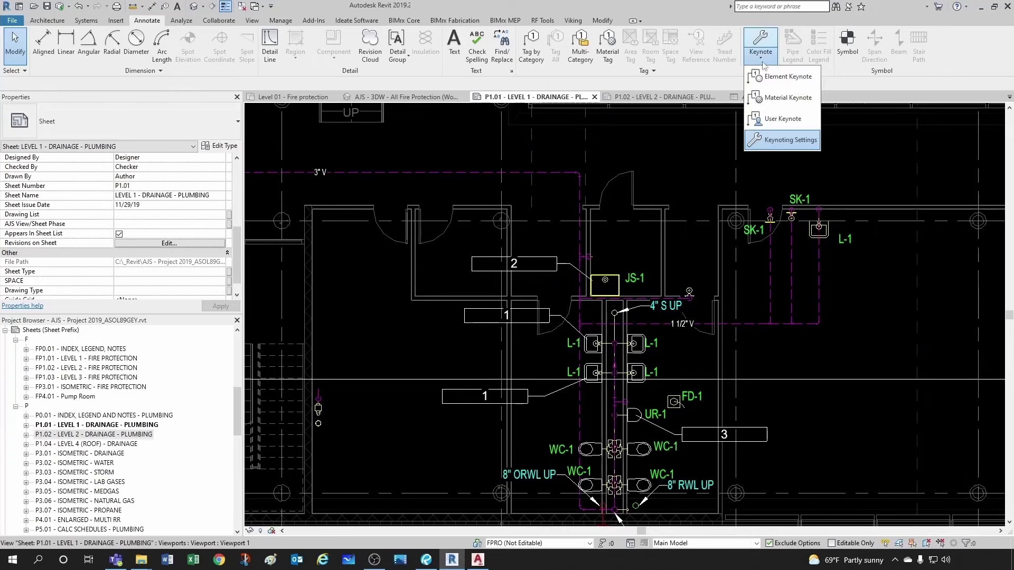
left_click(781, 140)
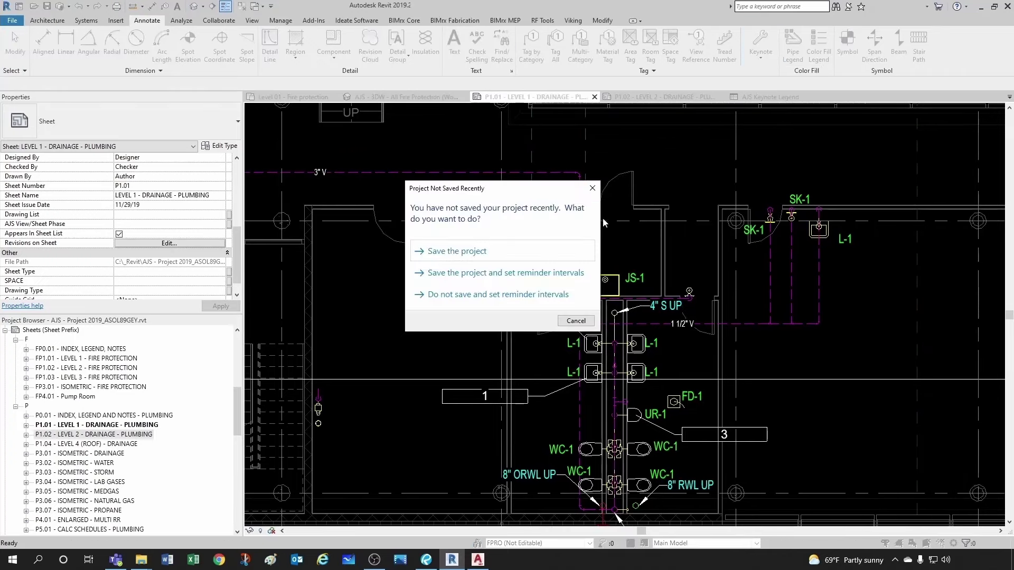
left_click(575, 321)
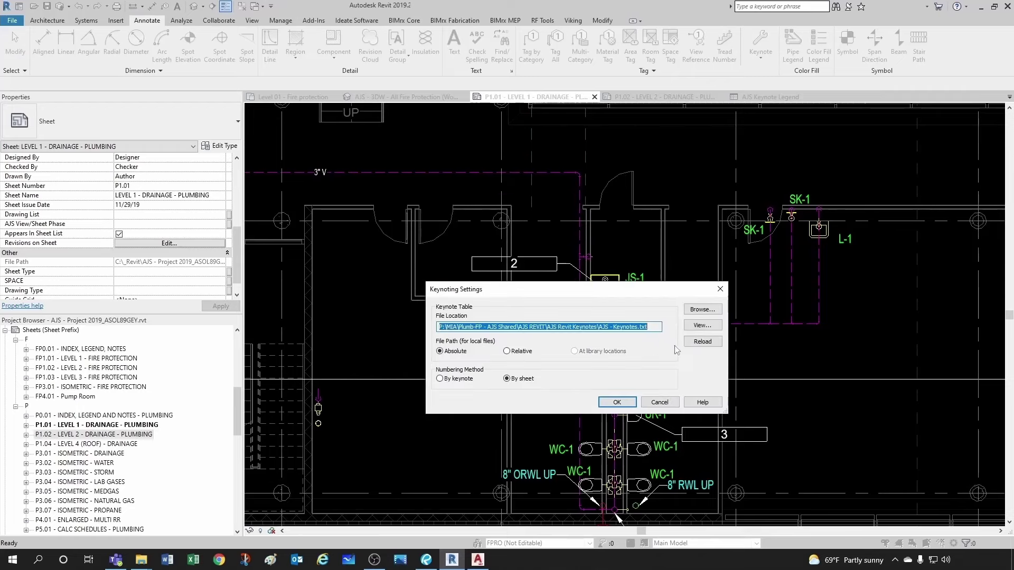
left_click(700, 310)
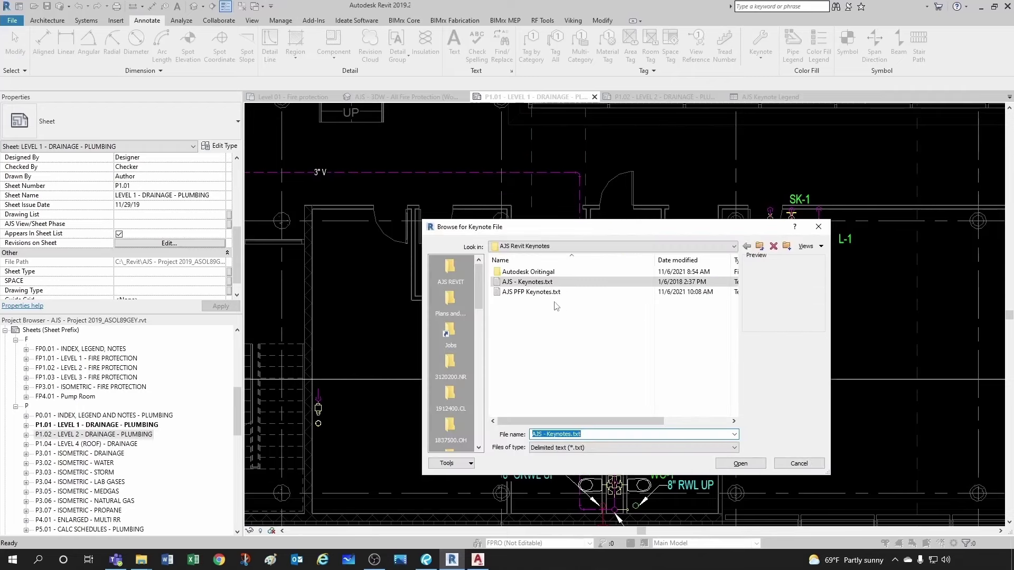
left_click(533, 294)
left_click(727, 464)
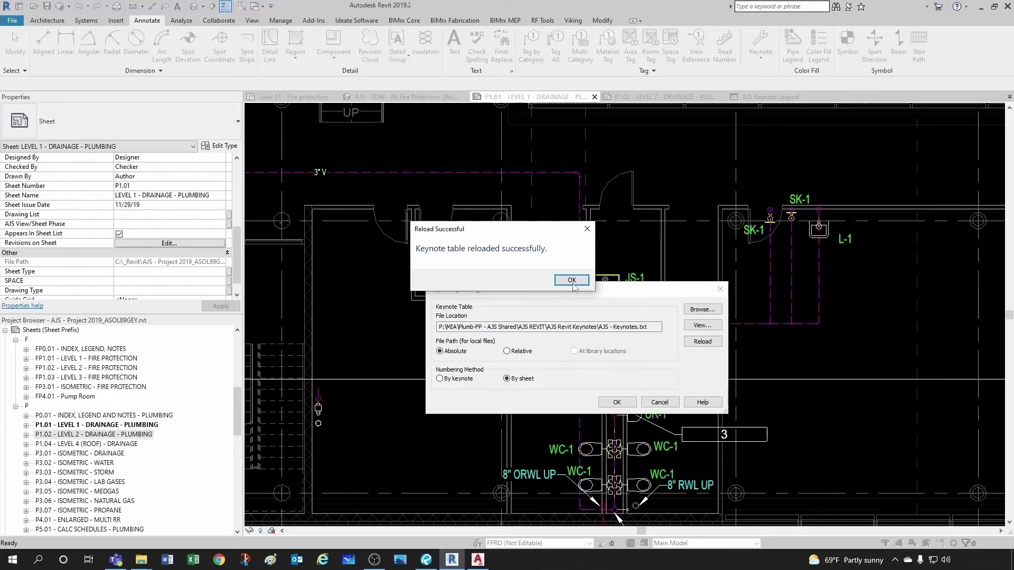
left_click(572, 281)
left_click(617, 401)
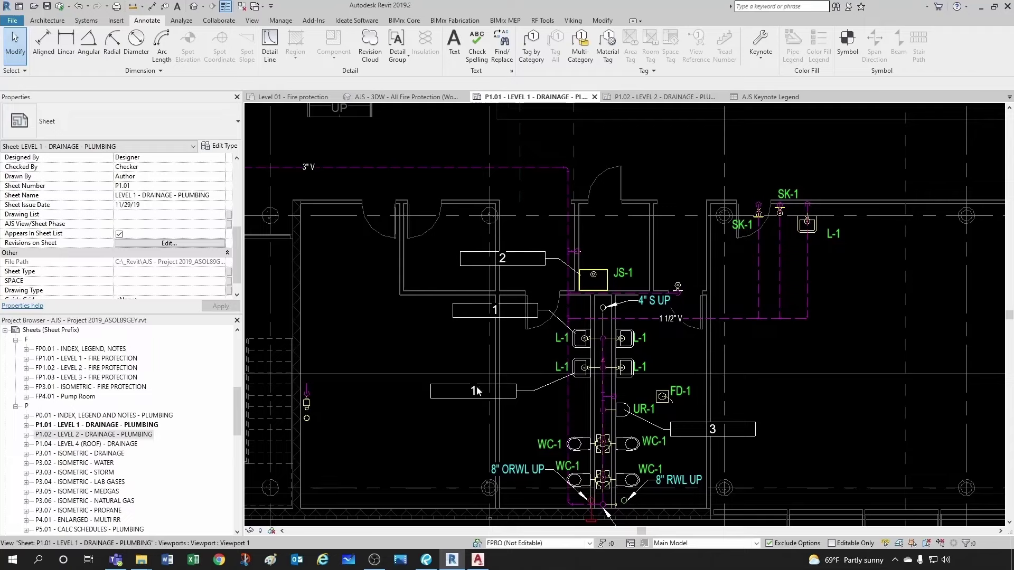
Step: Activate the Level 01 - Drainage viewport and delete all boxed keynote tags of the same type visible in the view
left_click(454, 397)
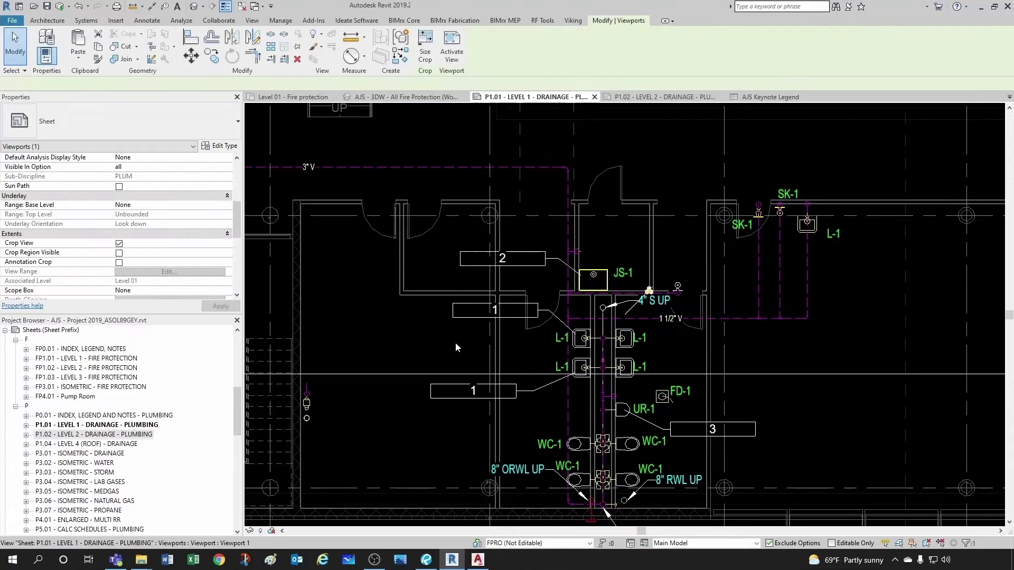
double_click(453, 398)
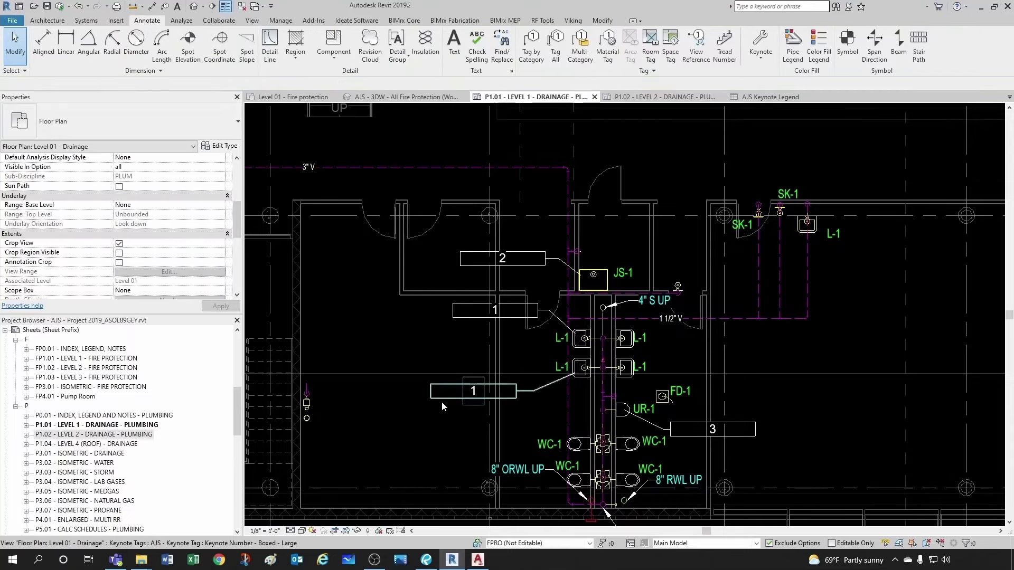
right_click(442, 406)
mouse_move(528, 236)
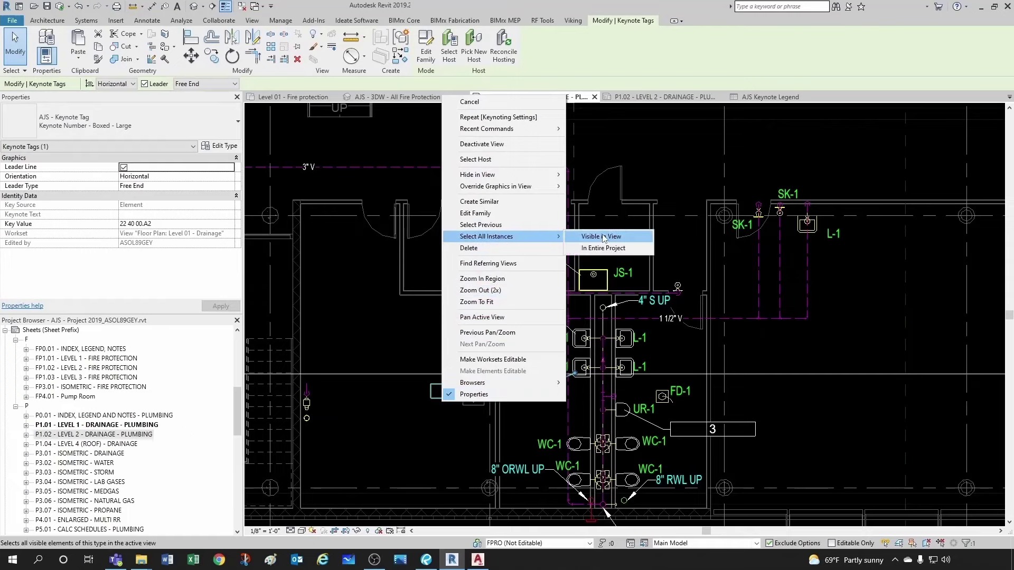
left_click(604, 237)
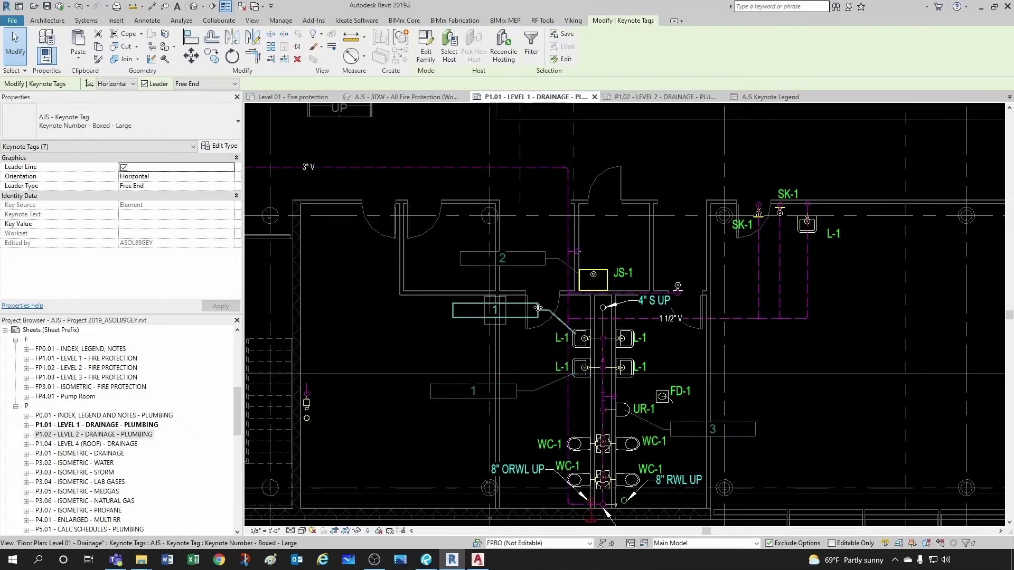
key("Escape")
Step: Leave the active viewport and check the AJS Keynote Legend on sheet P1.01
scroll(509, 314, "down", 3)
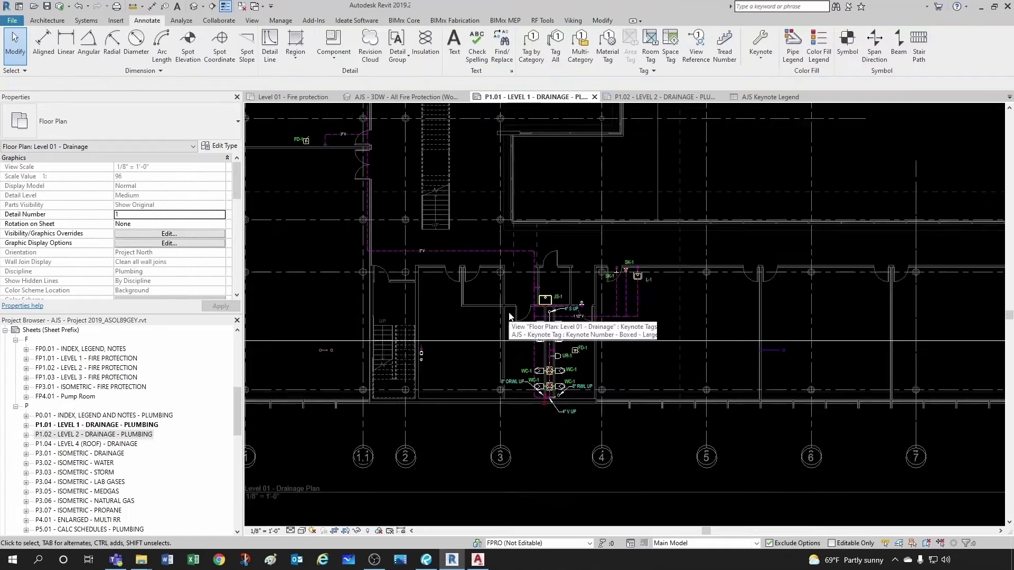
scroll(508, 312, "down", 3)
scroll(562, 277, "down", 4)
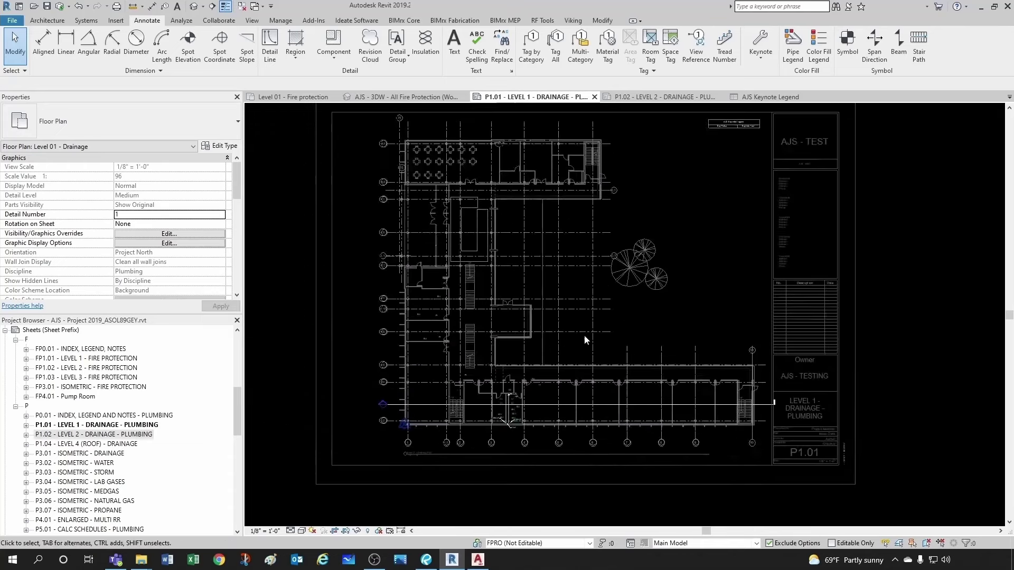
double_click(897, 258)
scroll(721, 161, "up", 5)
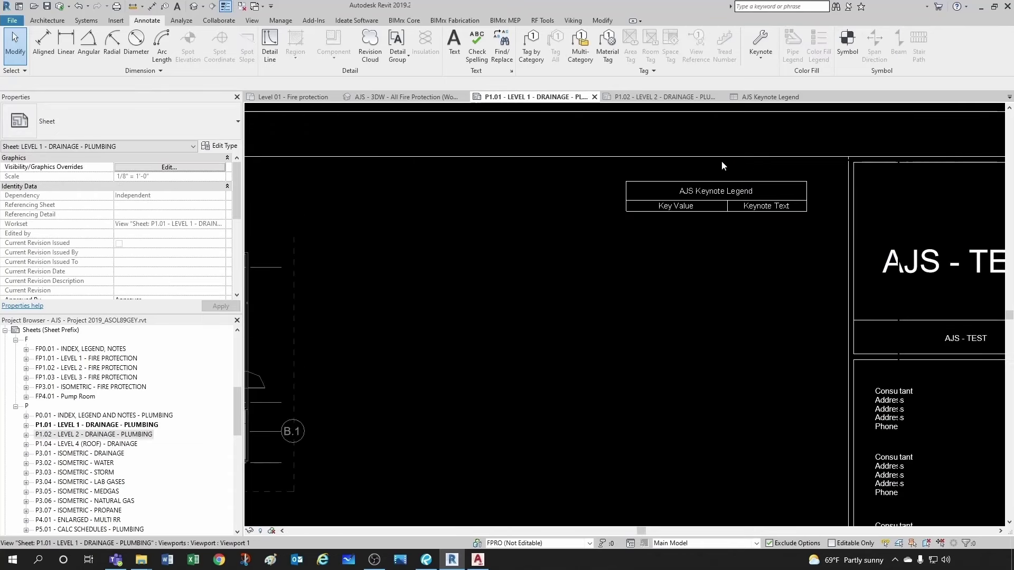
scroll(721, 161, "up", 1)
scroll(652, 279, "down", 2)
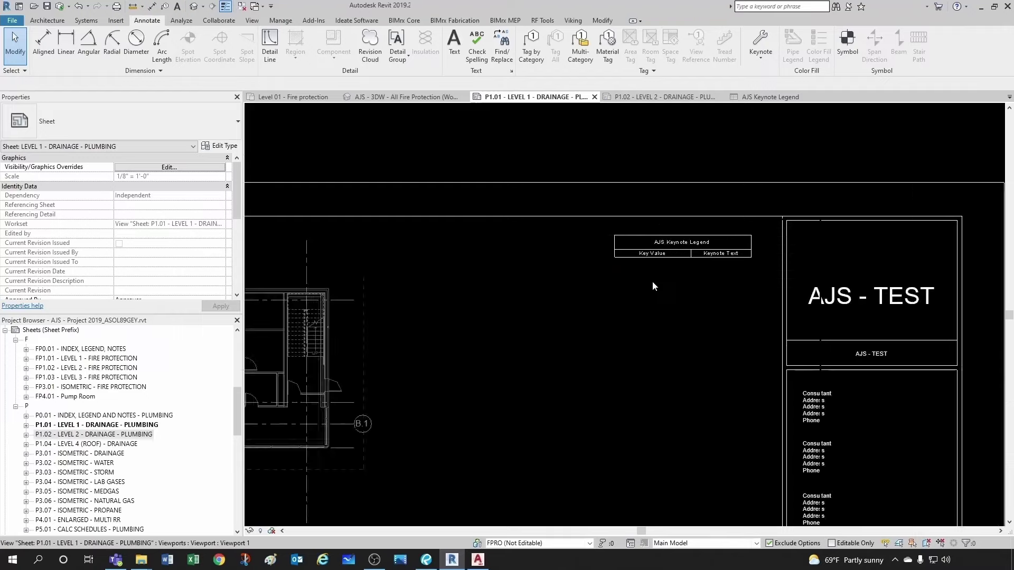
scroll(651, 286, "down", 3)
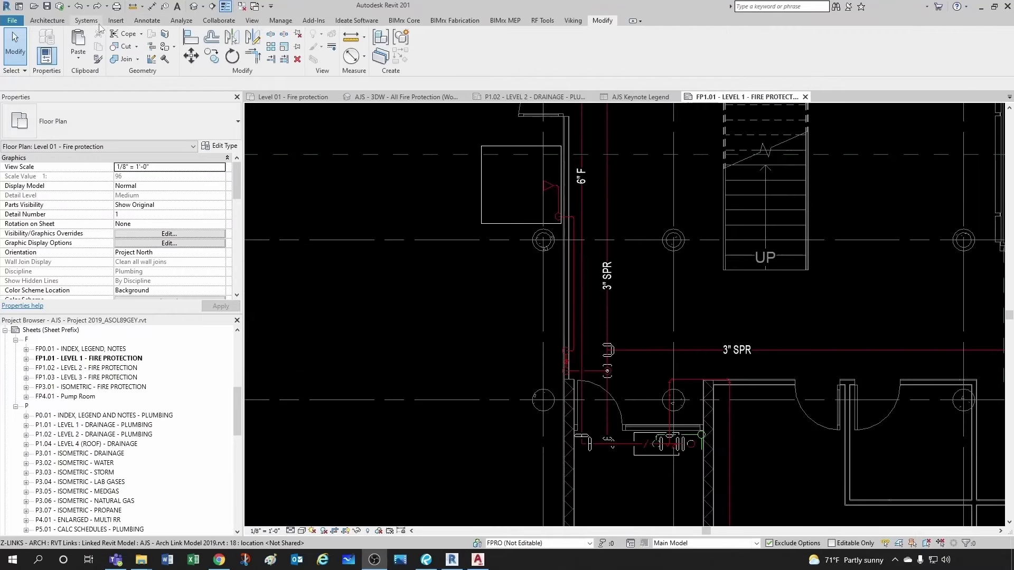
Step: On sheet FP1.01, place an element keynote with a leader on the valve at the wall beside the 3" SPR pipe and select the tag
left_click(146, 21)
left_click(761, 53)
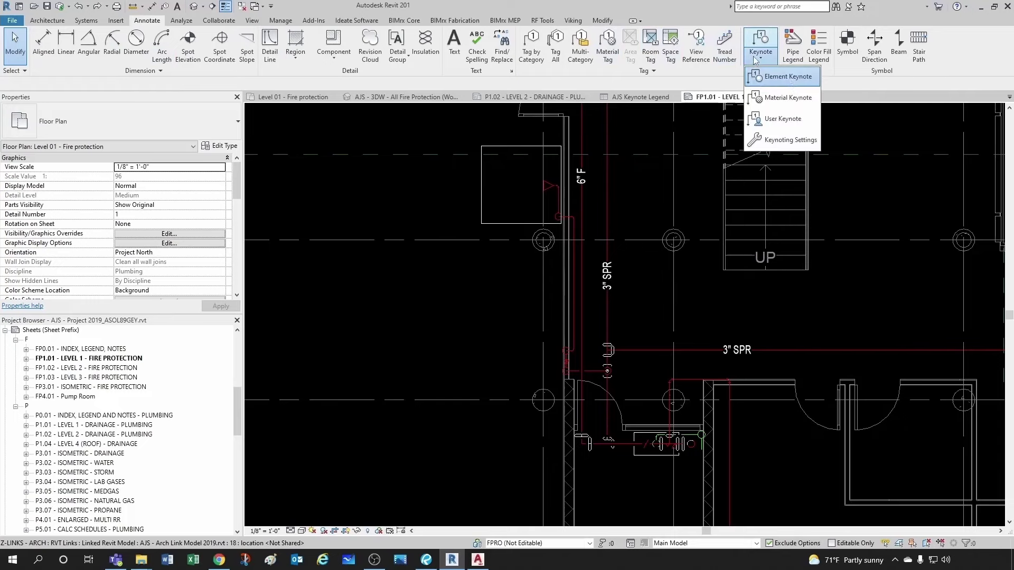
left_click(779, 77)
scroll(593, 346, "up", 5)
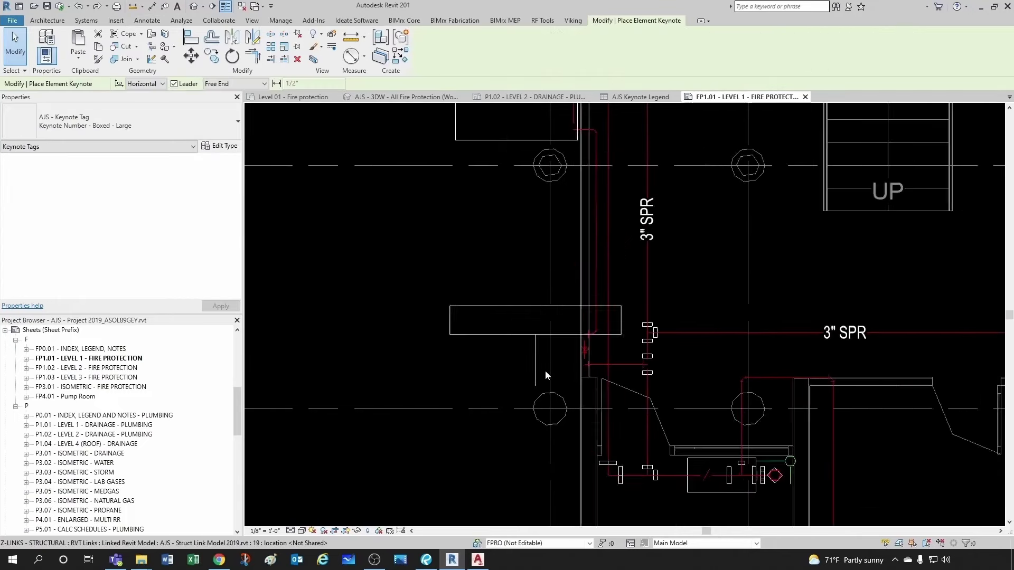
left_click(604, 342)
scroll(550, 278, "down", 2)
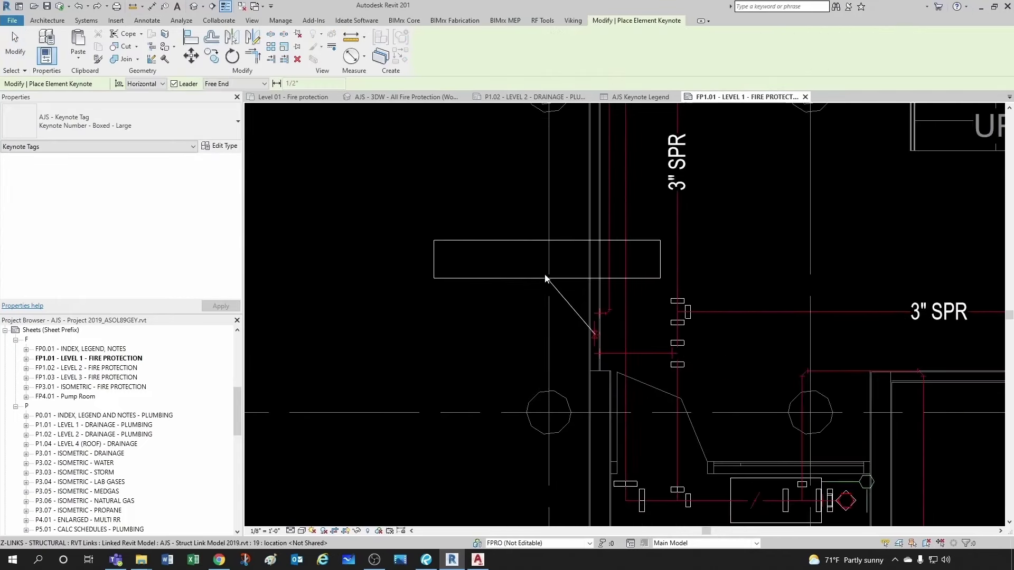
left_click(491, 274)
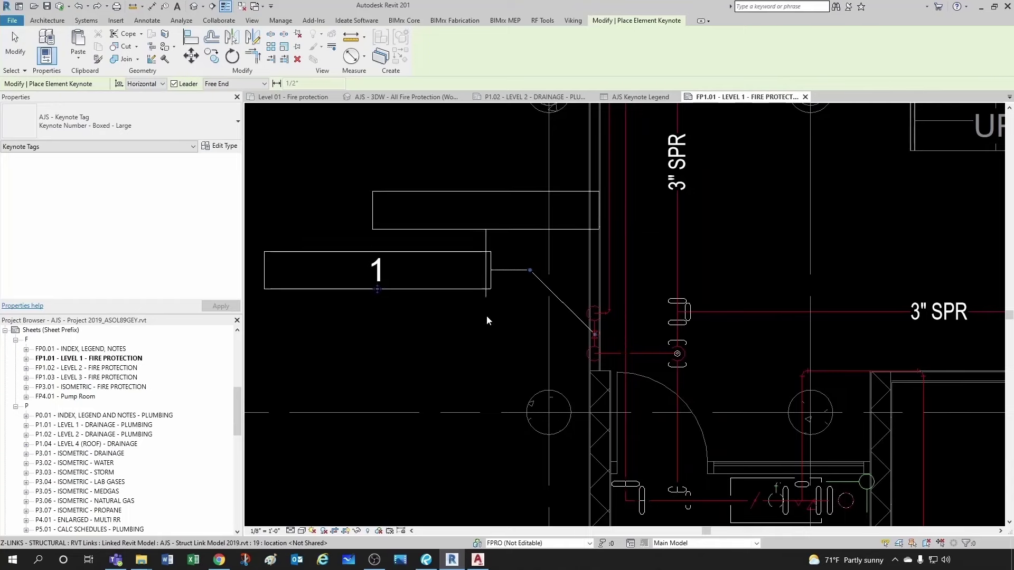
scroll(487, 315, "down", 2)
key("Escape")
key("Escape")
middle_click_drag(451, 333, 507, 339)
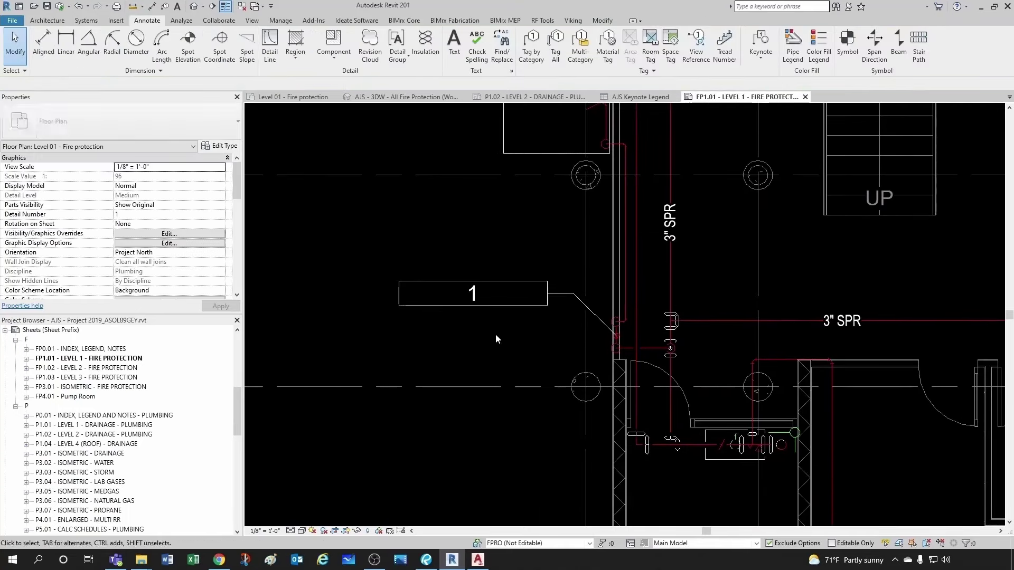
left_click(490, 305)
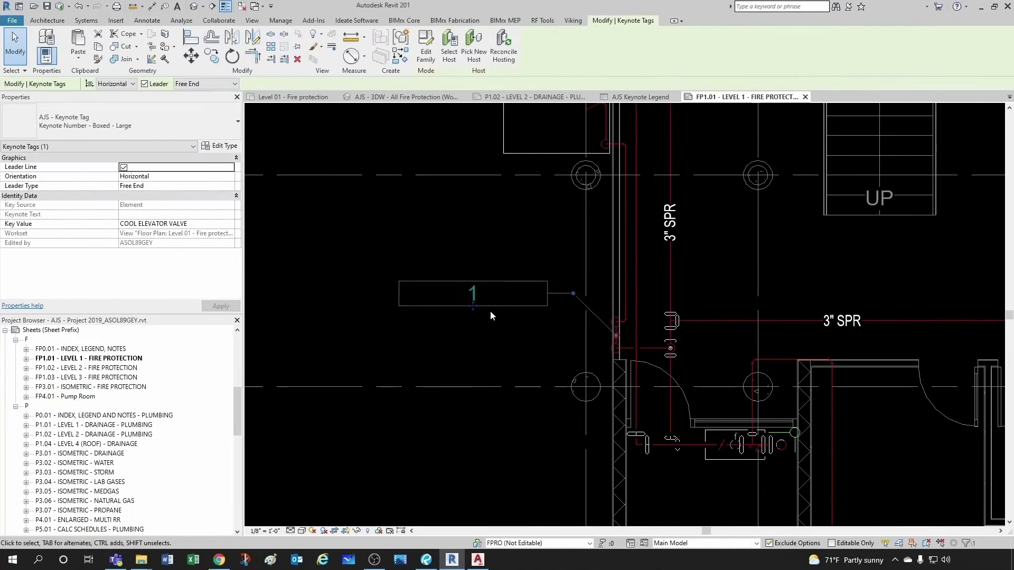
Step: Change the selected keynote tag's type to Keynote Number - Boxed - Small, then to the unboxed Keynote Number
left_click(112, 130)
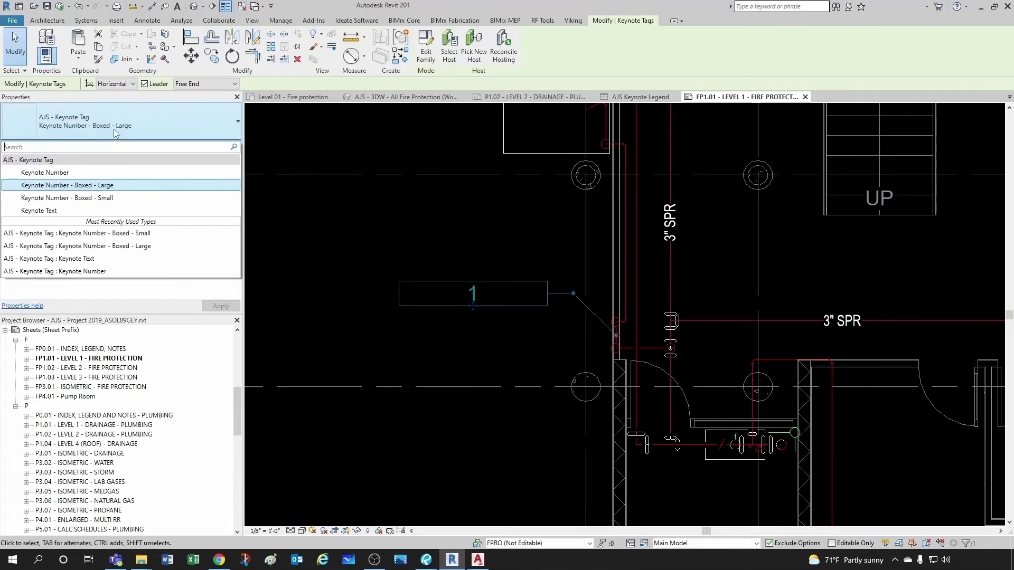
left_click(115, 199)
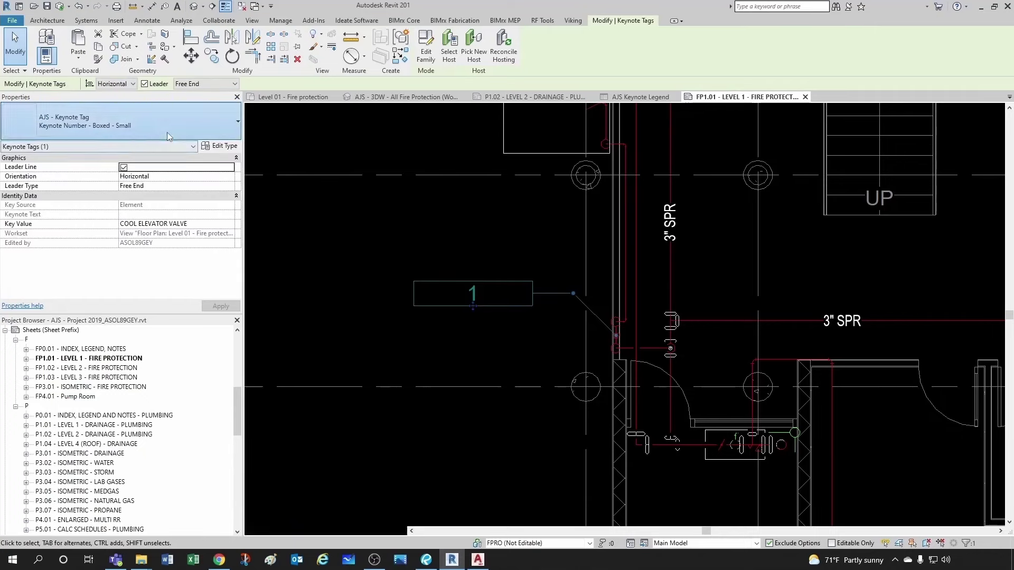
left_click(126, 126)
left_click(63, 173)
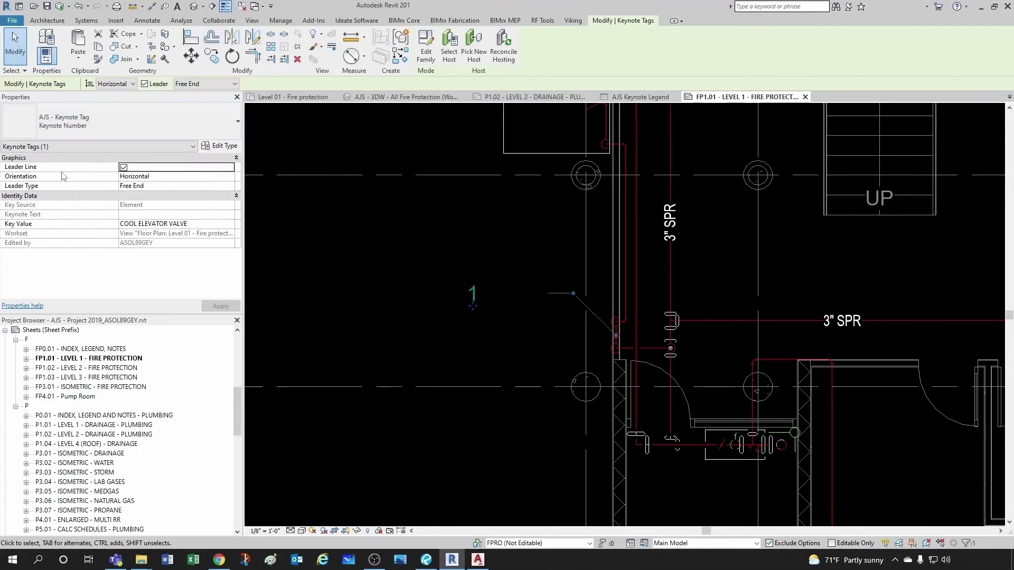
left_click(434, 227)
Step: Open the AJS - Keynote Tag family for editing and set its Key Value label's sample value to 00
right_click(479, 292)
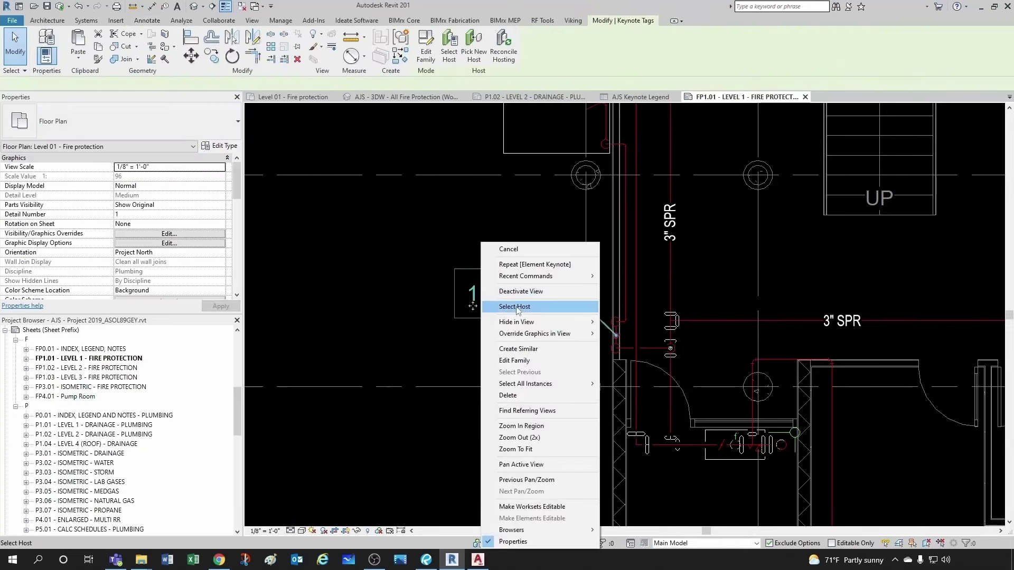
left_click(515, 362)
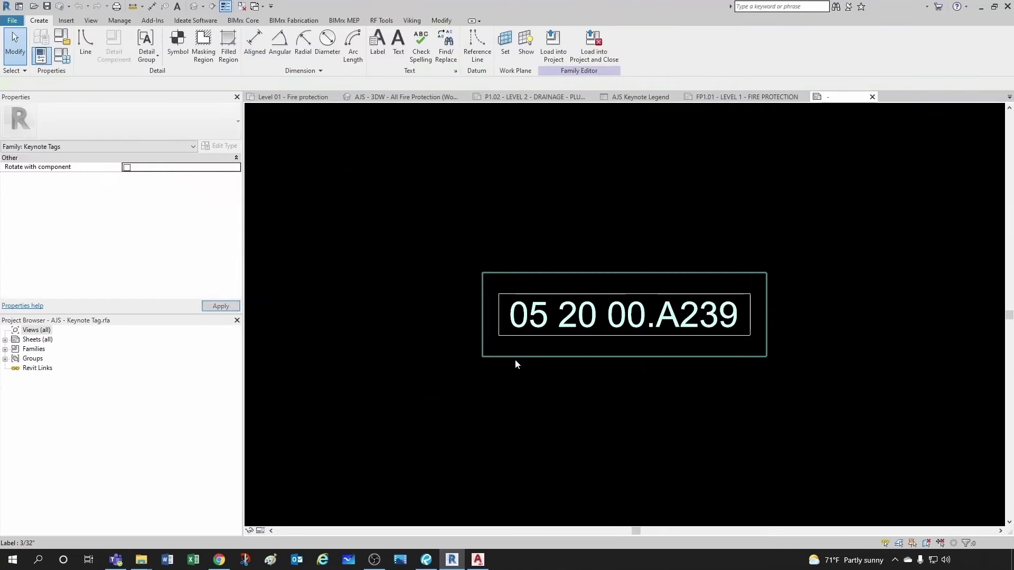
scroll(660, 342, "up", 2)
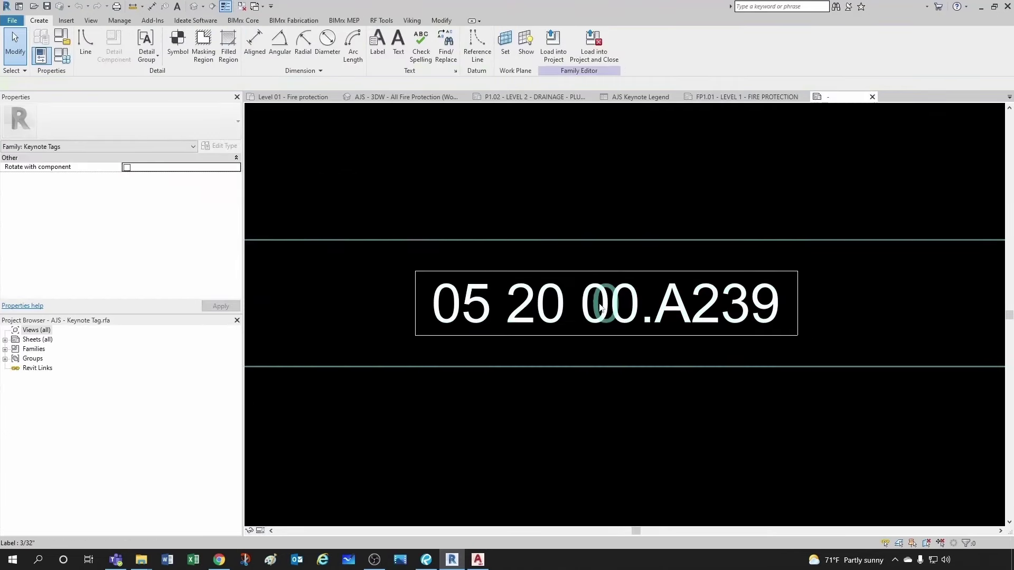
left_click(553, 298)
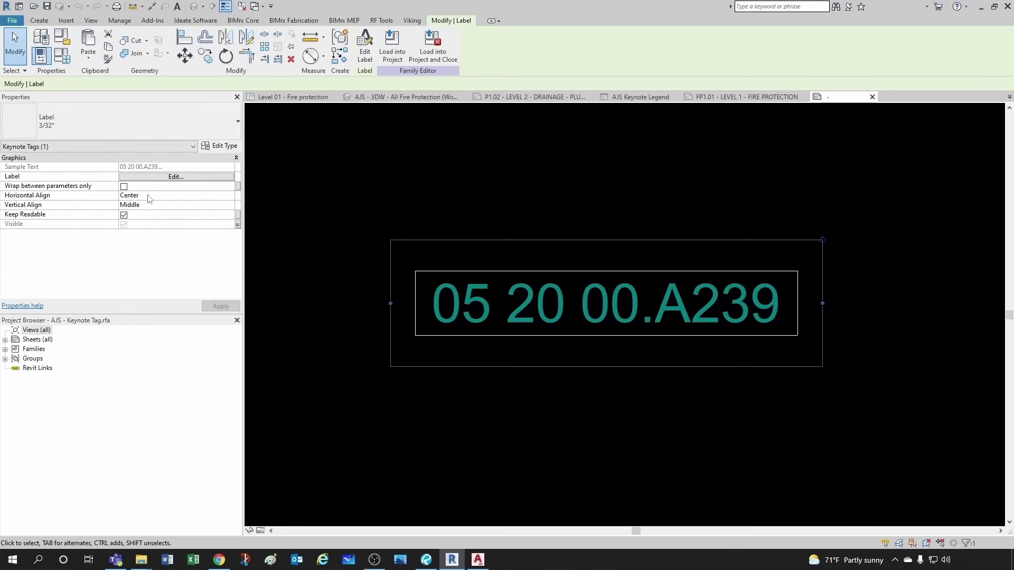
left_click(161, 178)
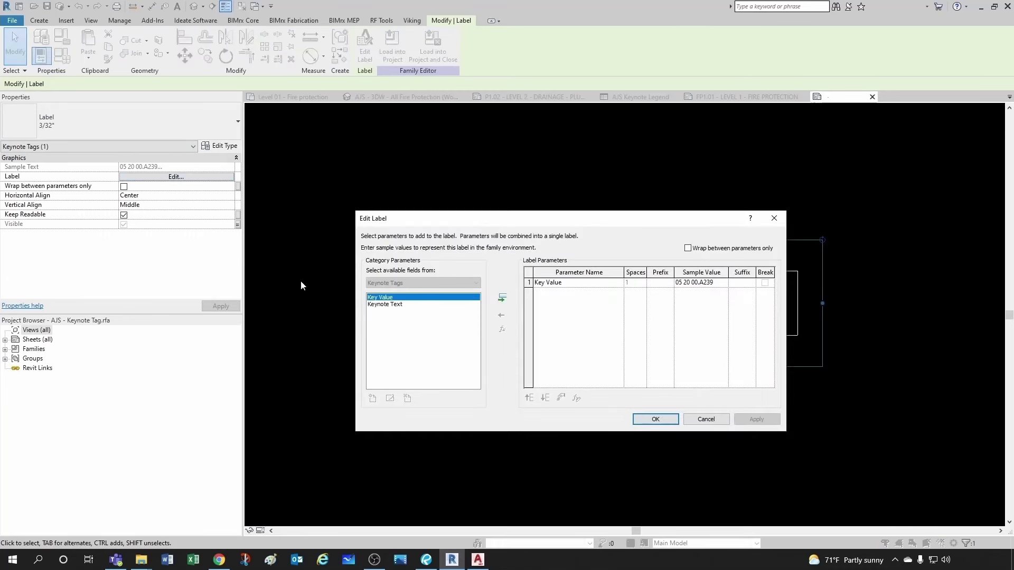
left_click(722, 285)
type("00")
left_click(655, 419)
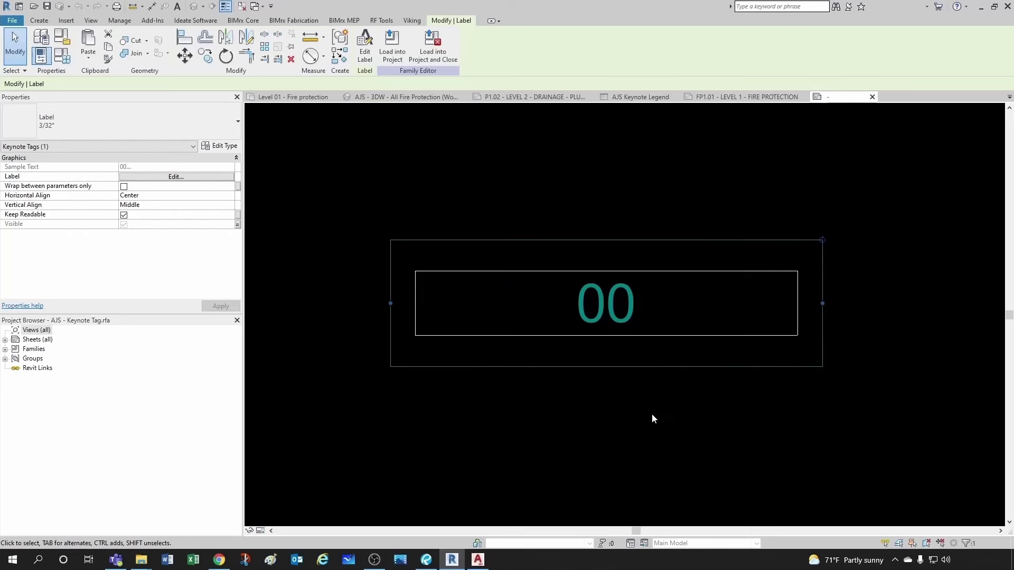
key("Escape")
Step: Delete the chain of four lines forming the rectangular border around the 00 label
middle_click_drag(696, 320, 620, 310)
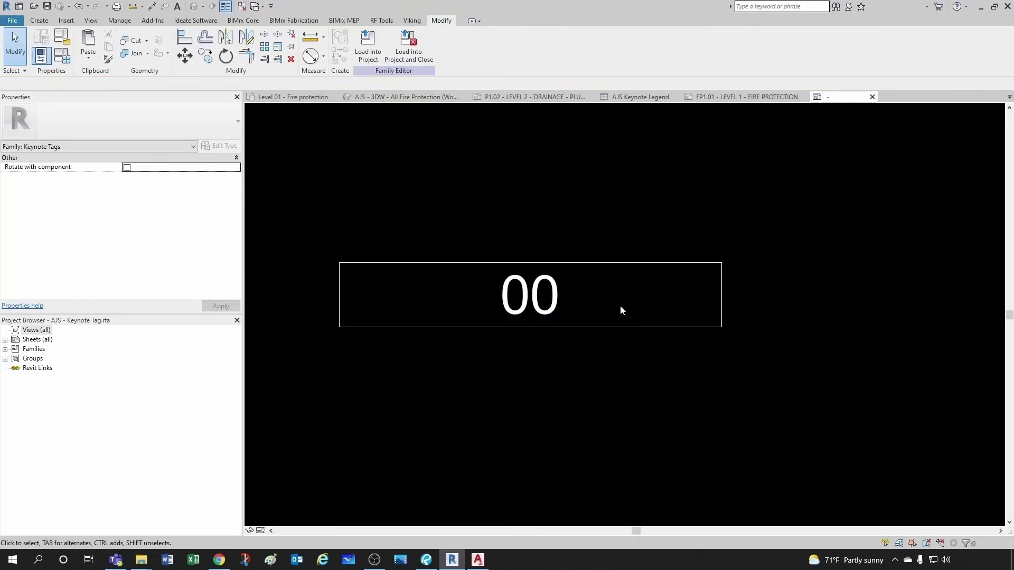
left_click(605, 265)
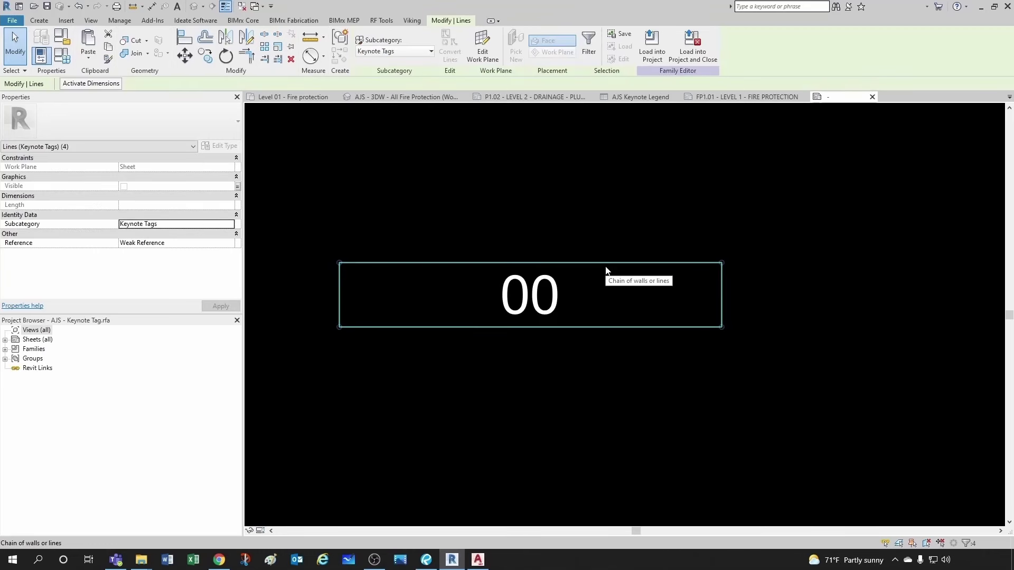
key("Delete")
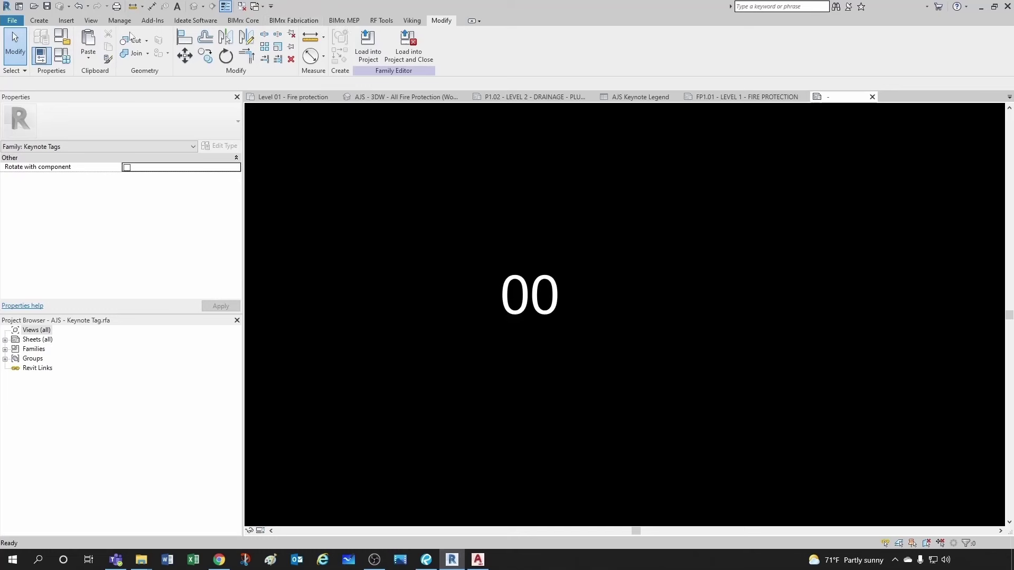
Step: Draw a circle centred on the 00 label with a radius of about 25/256" as the tag's border
left_click(39, 20)
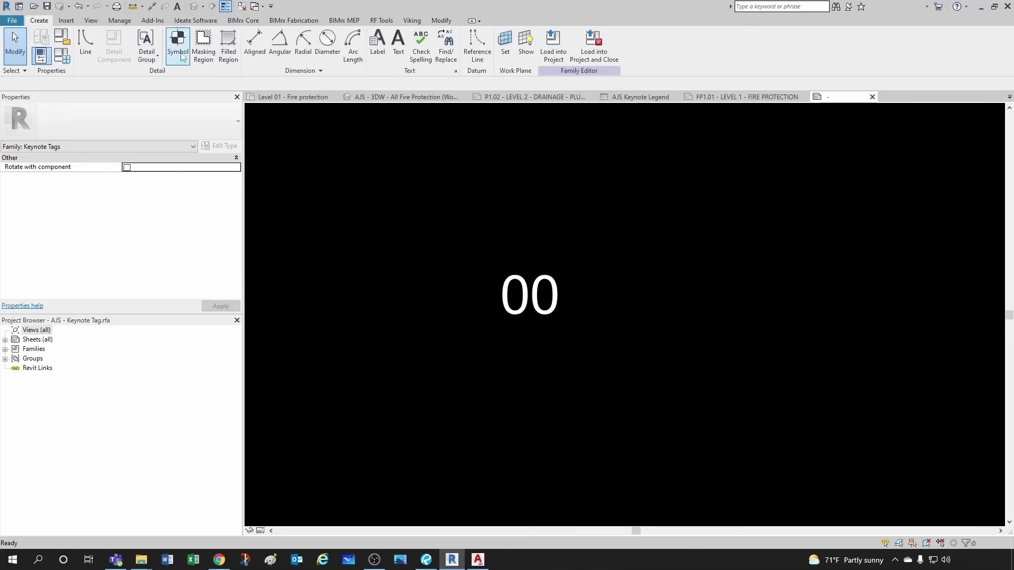
left_click(85, 42)
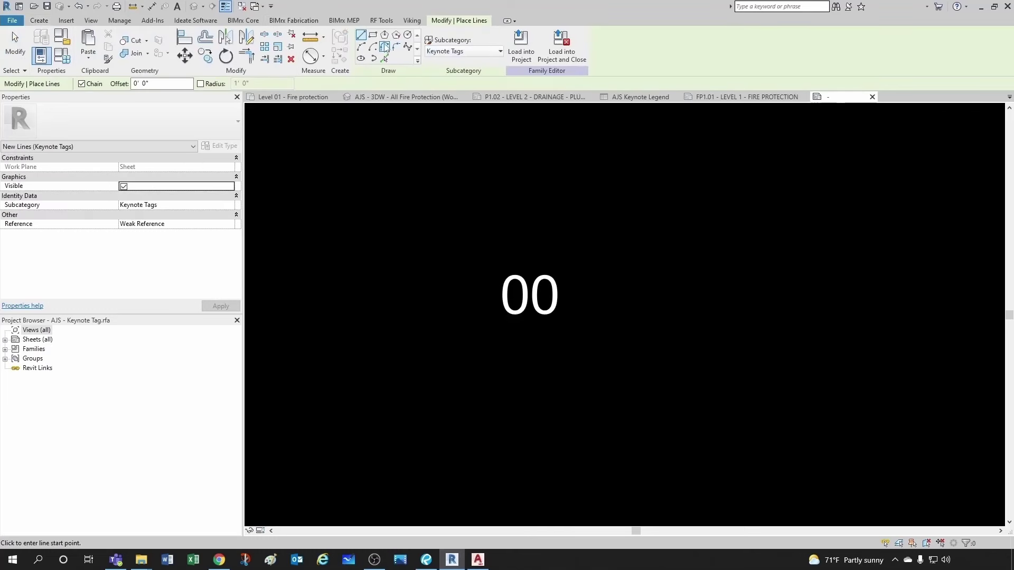
left_click(408, 35)
scroll(531, 295, "up", 5)
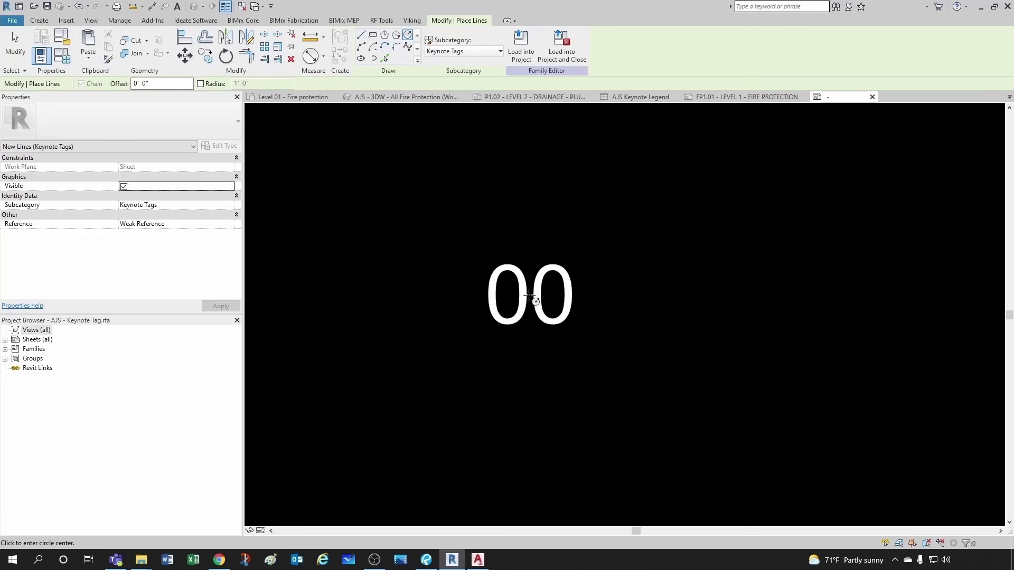
left_click(531, 296)
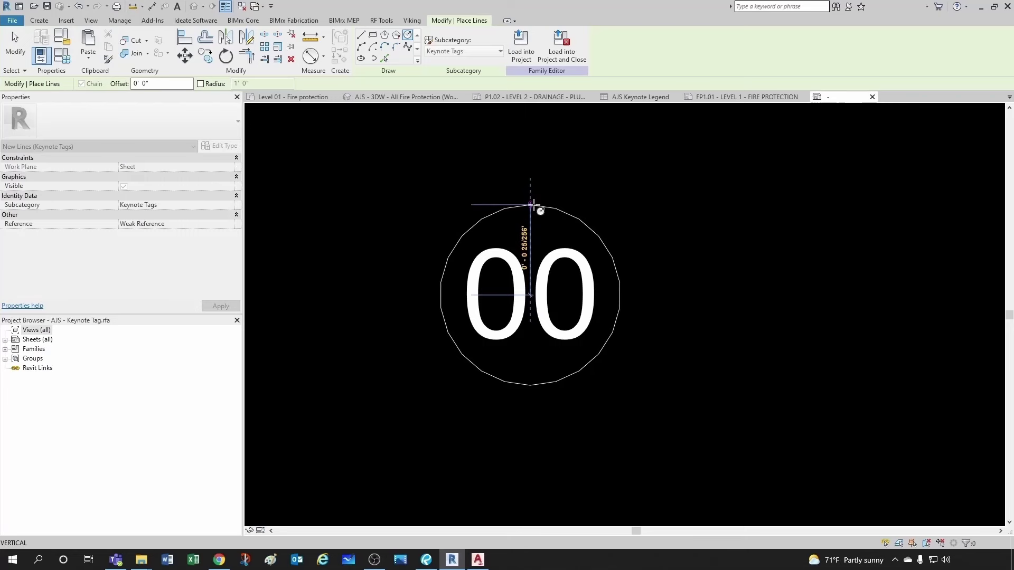
left_click(532, 206)
key("Escape")
key("Escape")
scroll(543, 273, "down", 1)
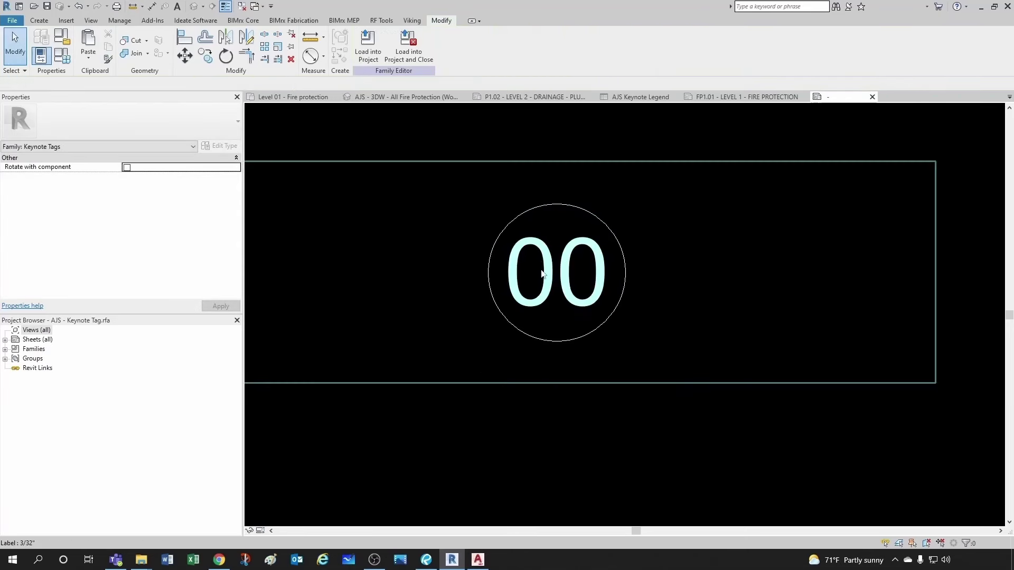
Step: Narrow the 00 label's text box to roughly the width of the circle
left_click(566, 262)
scroll(567, 264, "down", 2)
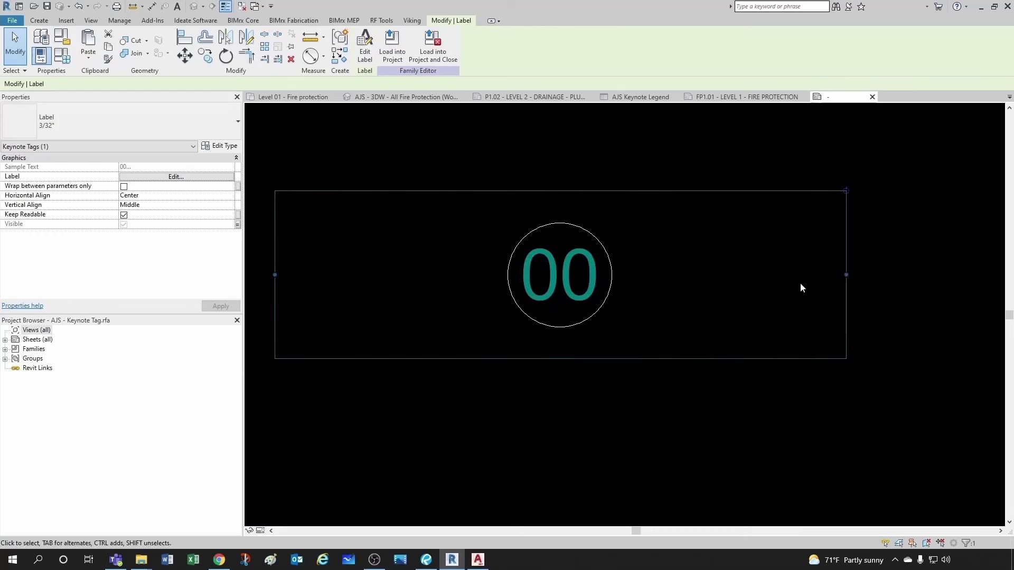
left_click_drag(847, 275, 602, 269)
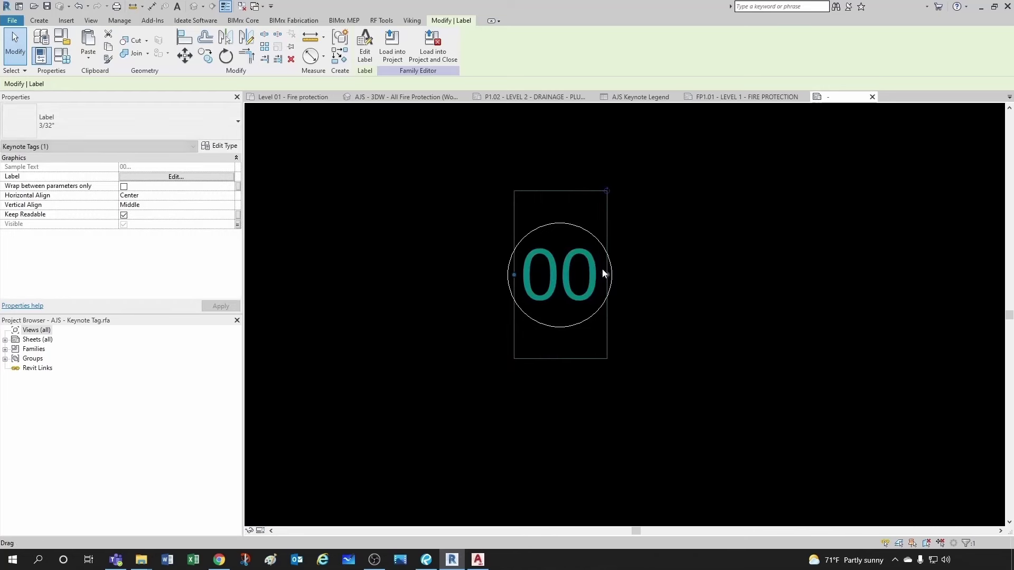
key("Escape")
Step: Reduce the Width Factor of the label's 3/32" type to a value below 1
left_click(551, 284)
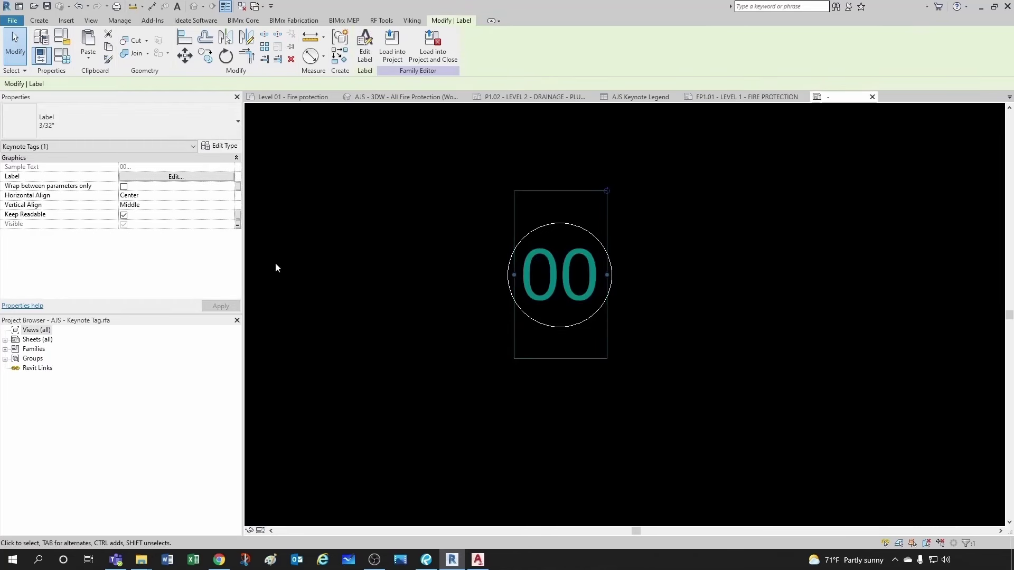
left_click(216, 148)
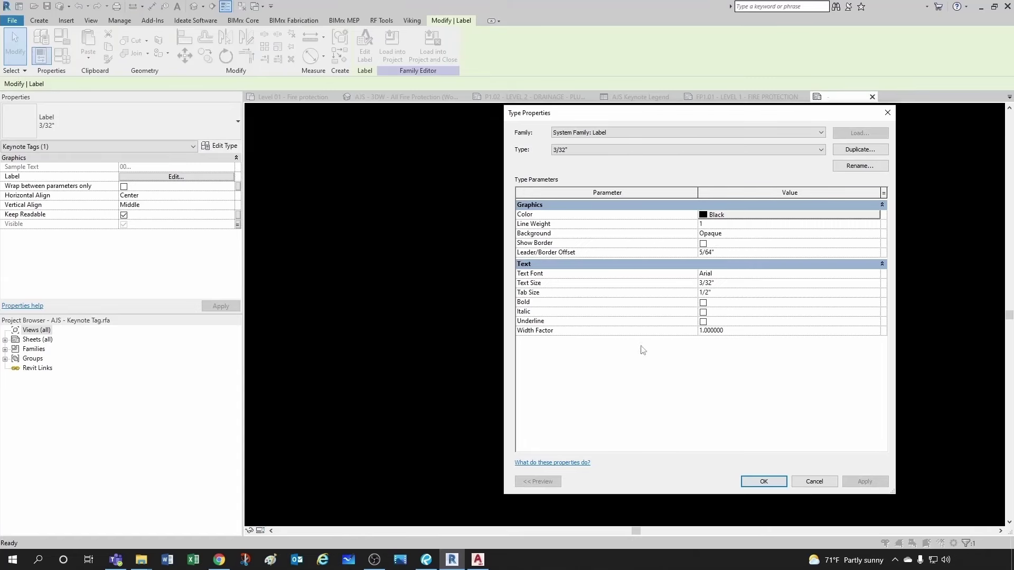
left_click(738, 327)
type("0.")
left_click(773, 481)
left_click(713, 342)
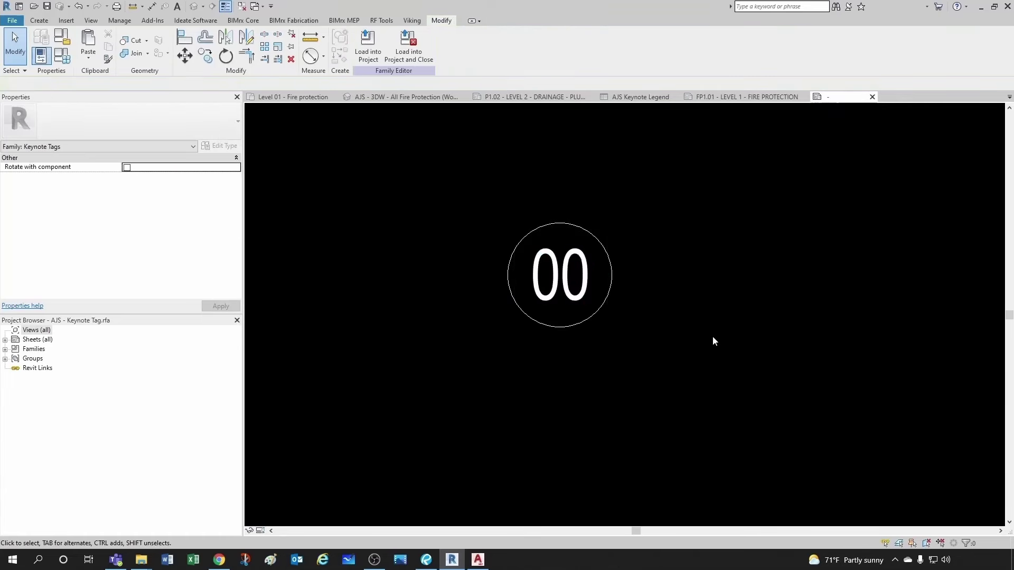
Step: Load the edited keynote tag family into the project, overwriting the existing version and its parameter values, and select the tag
left_click(375, 559)
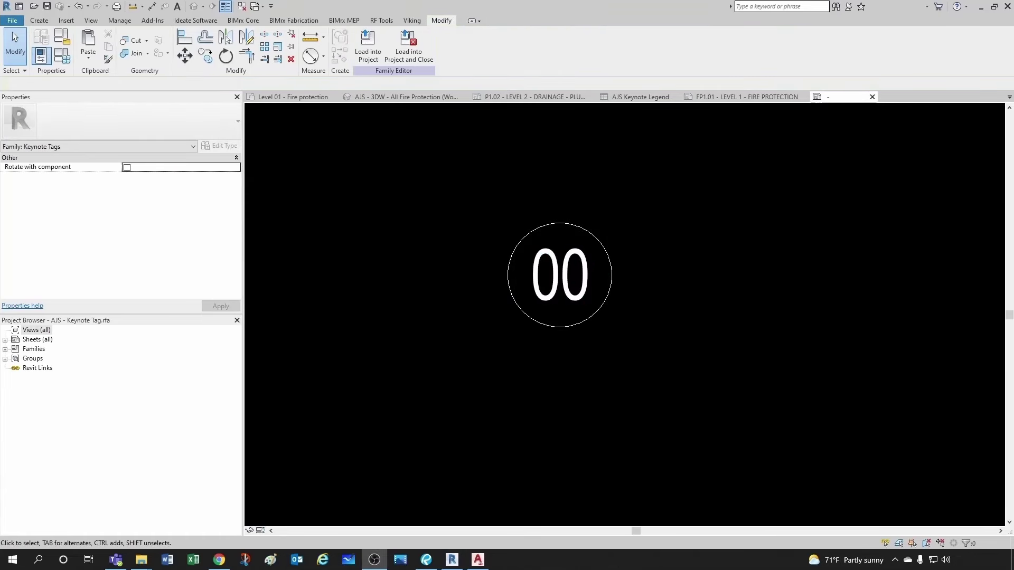
left_click(368, 47)
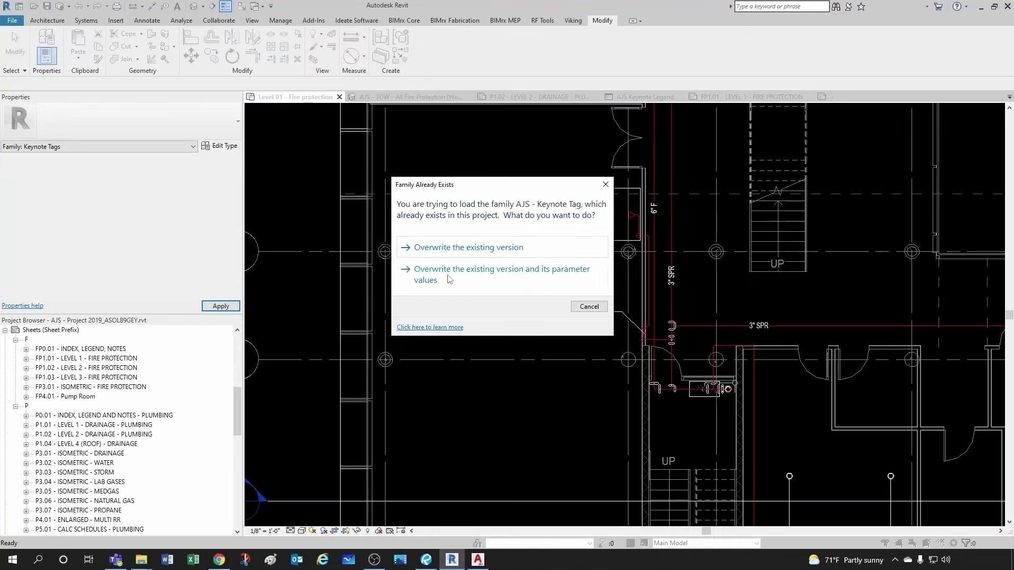
left_click(446, 275)
left_click(532, 292)
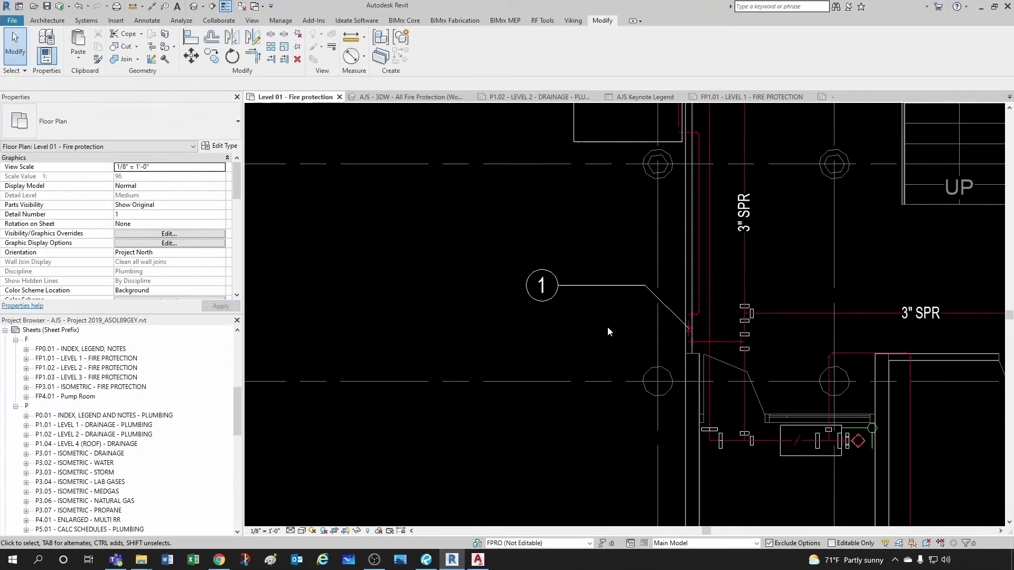
scroll(621, 312, "up", 5)
left_click(547, 294)
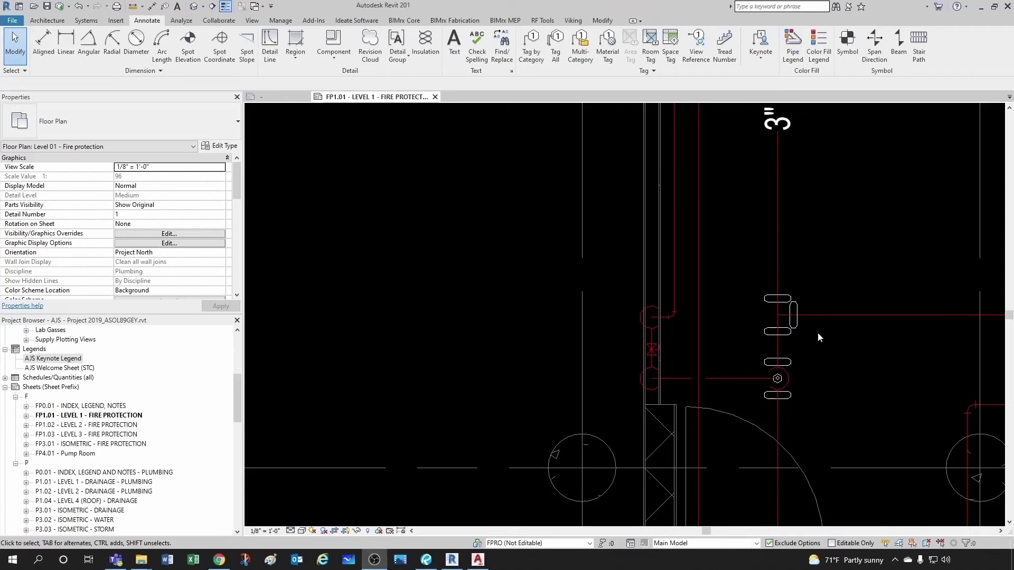
Step: Place a user keynote with a free-end horizontal leader on the valve at the wall beside the 3" SPR pipe
scroll(483, 267, "down", 2)
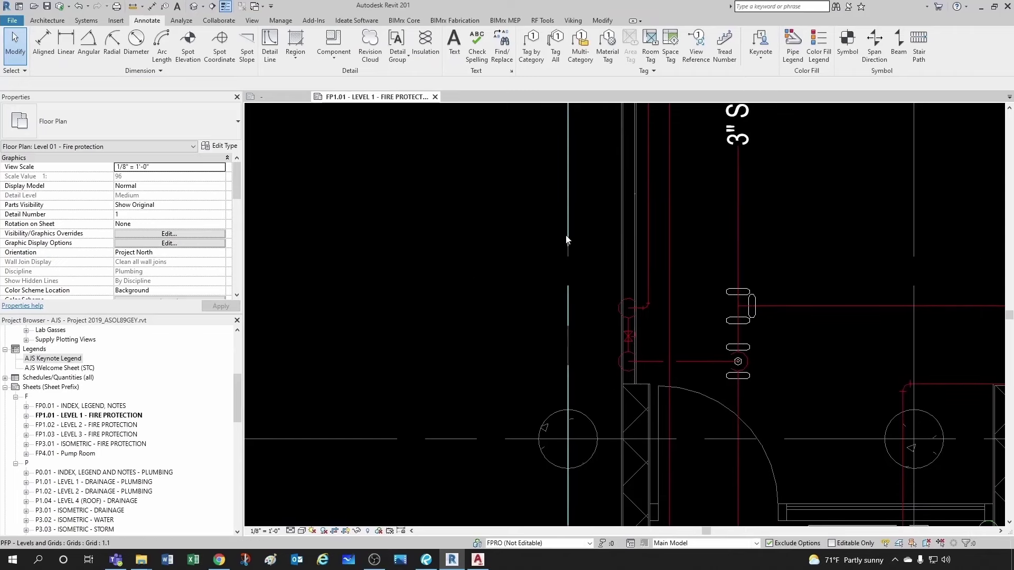
left_click(760, 47)
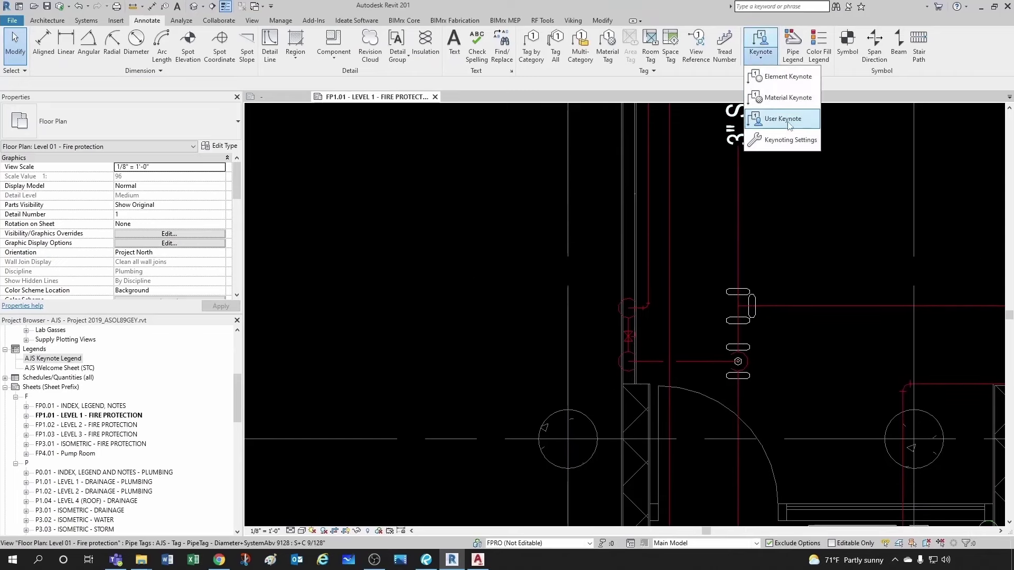
left_click(775, 121)
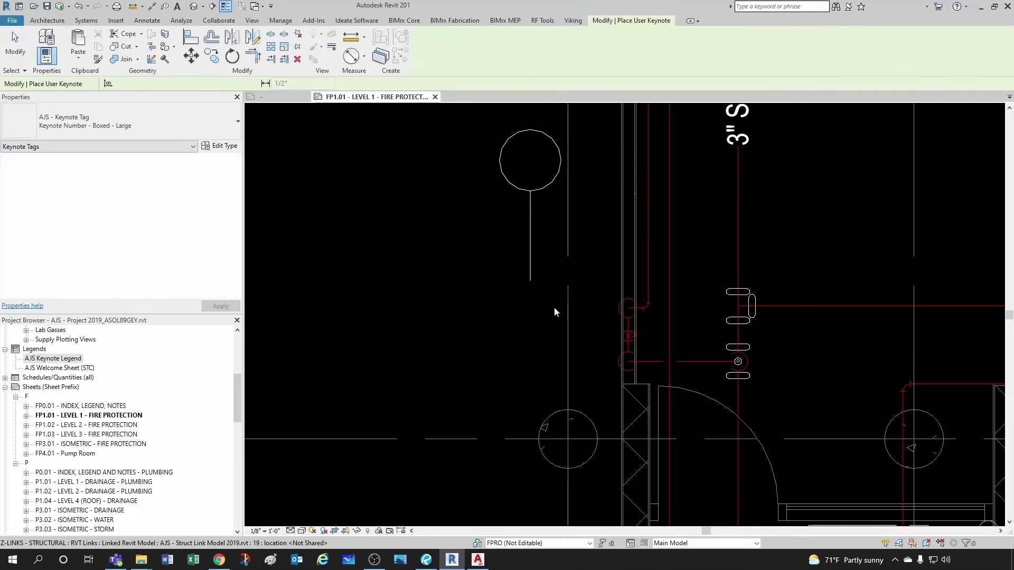
scroll(625, 333, "up", 2)
left_click(637, 339)
scroll(612, 316, "down", 2)
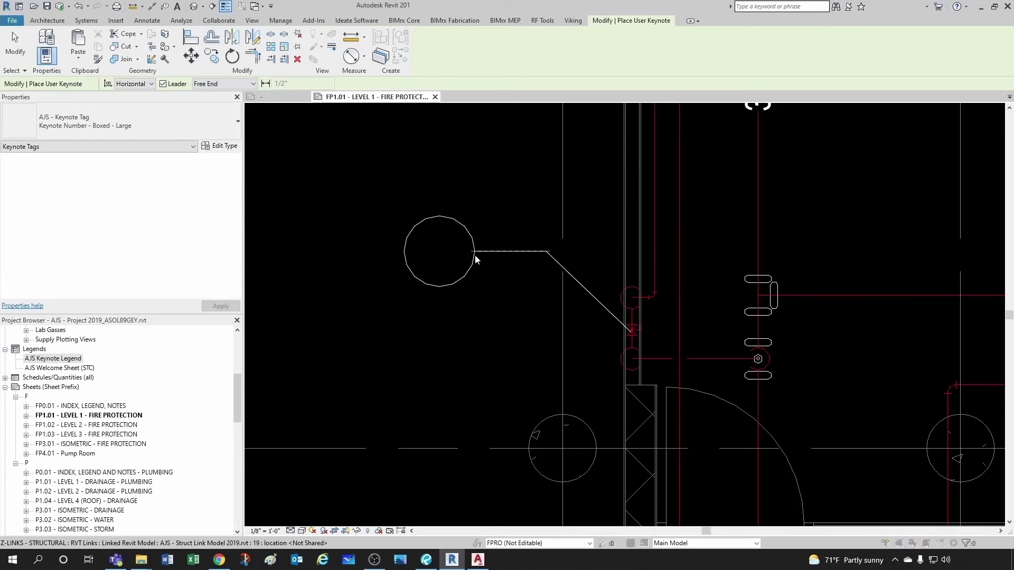
left_click(476, 258)
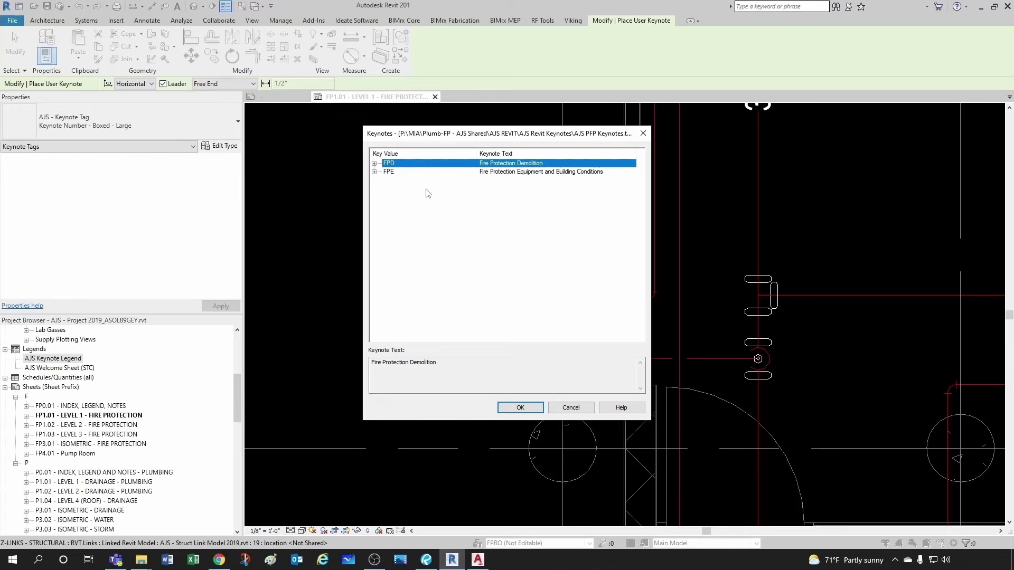
Step: Assign keynote FP5 from the FPE Fire Protection Equipment and Building Conditions group to the new tag and finish placing keynotes
left_click(375, 172)
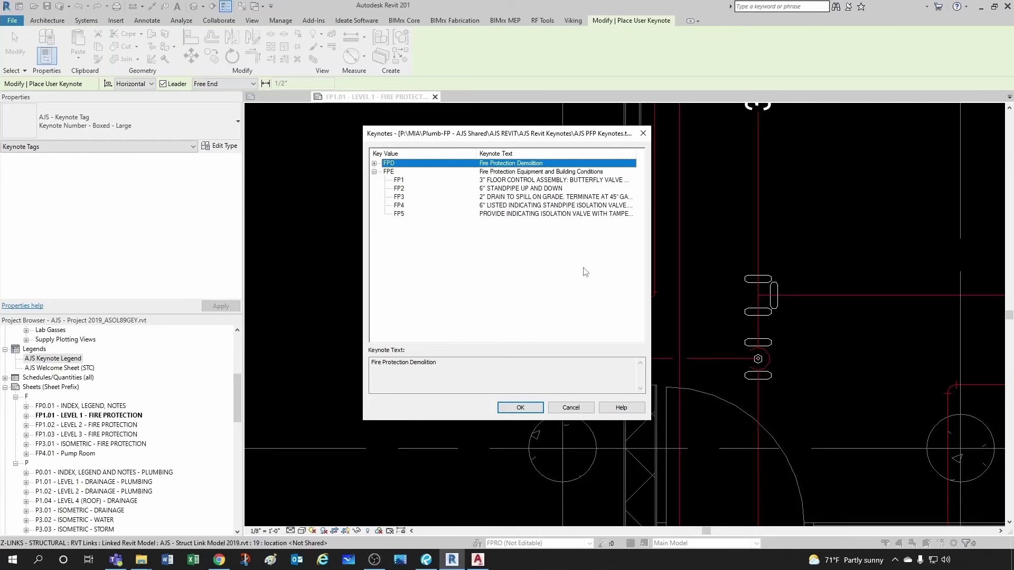
left_click(399, 215)
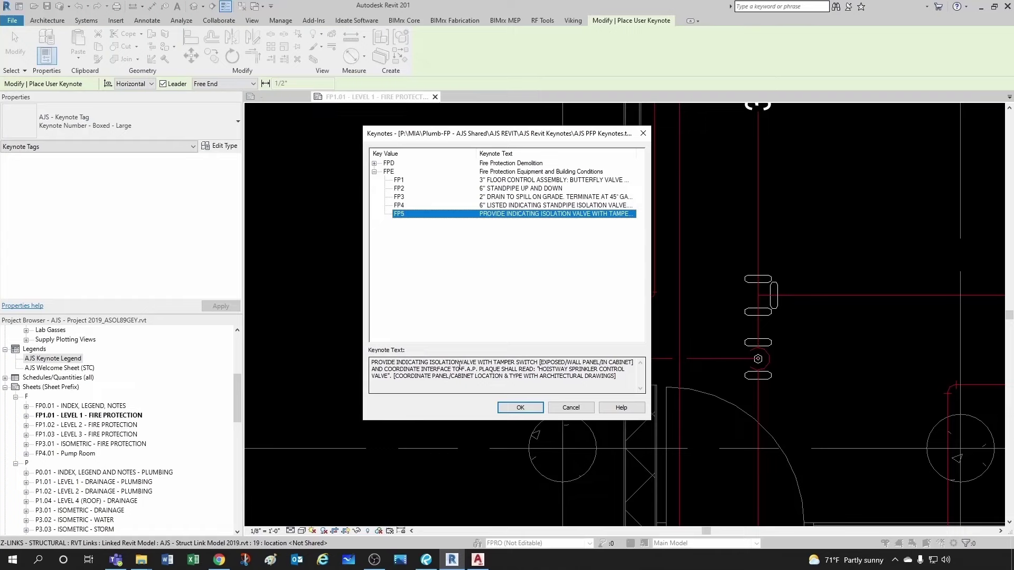
left_click(519, 408)
scroll(499, 338, "down", 3)
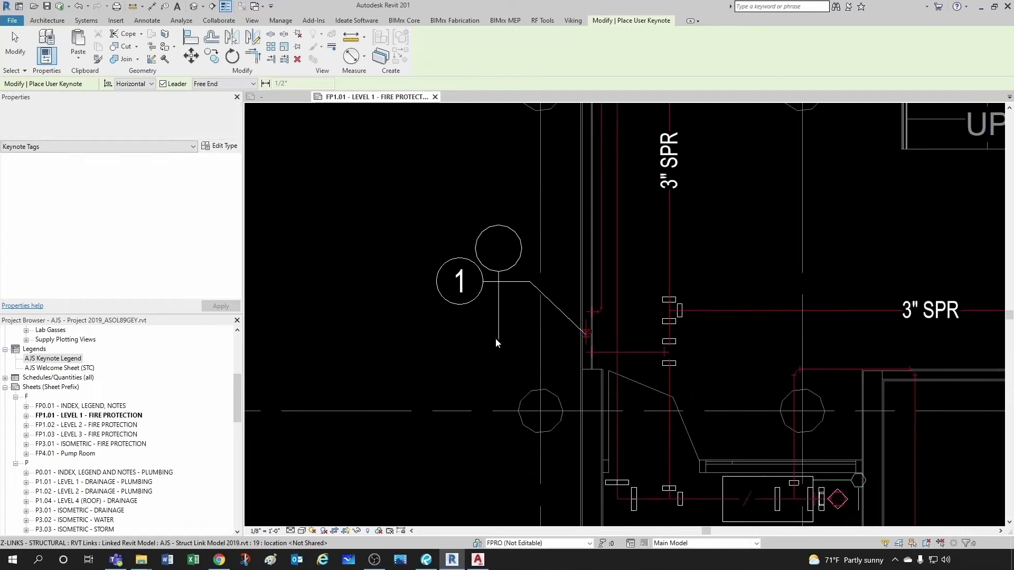
key("Escape")
key("Escape")
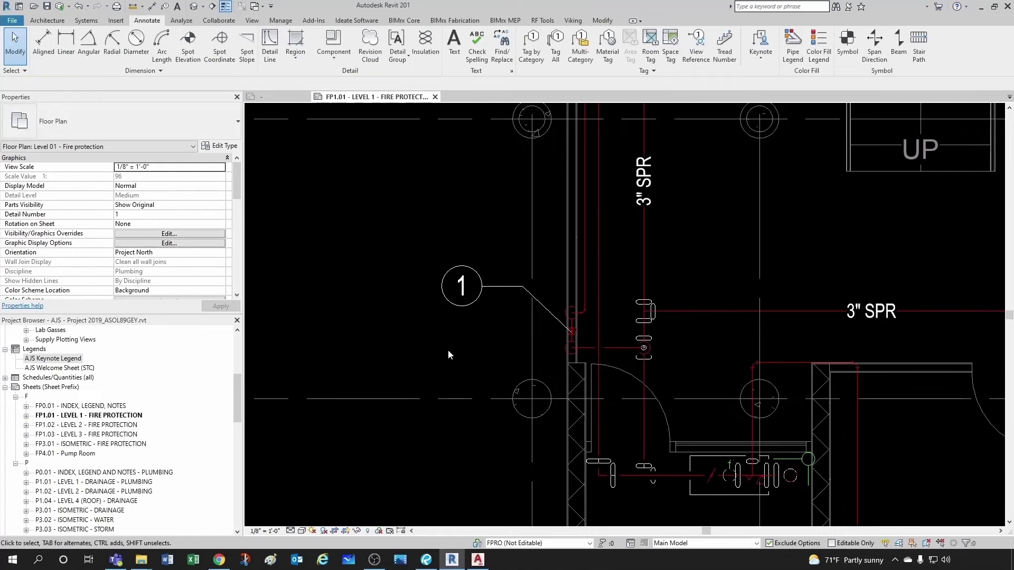
Step: Deactivate the Level 1 plan view on sheet FP1.01 and examine the AJS Keynote Legend placed on the sheet
scroll(449, 355, "down", 6)
scroll(448, 355, "down", 5)
double_click(742, 118)
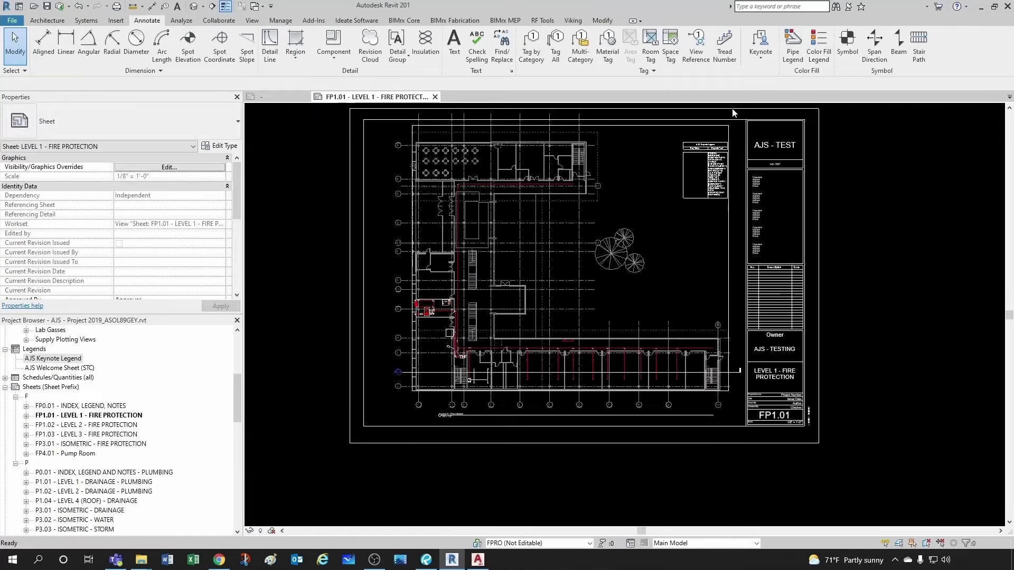
scroll(708, 185, "up", 6)
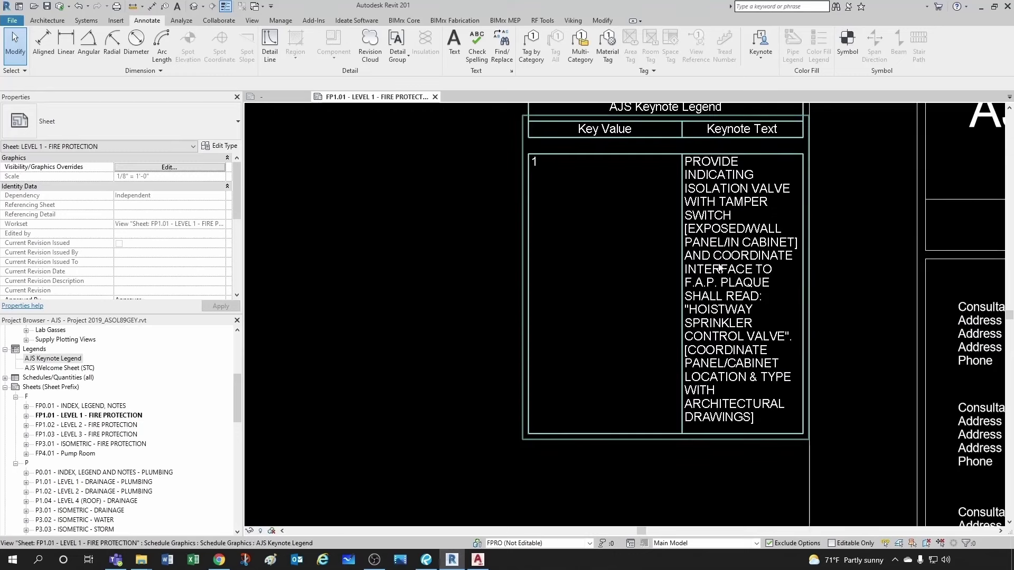
scroll(720, 267, "down", 5)
scroll(618, 438, "up", 4)
left_click(619, 438)
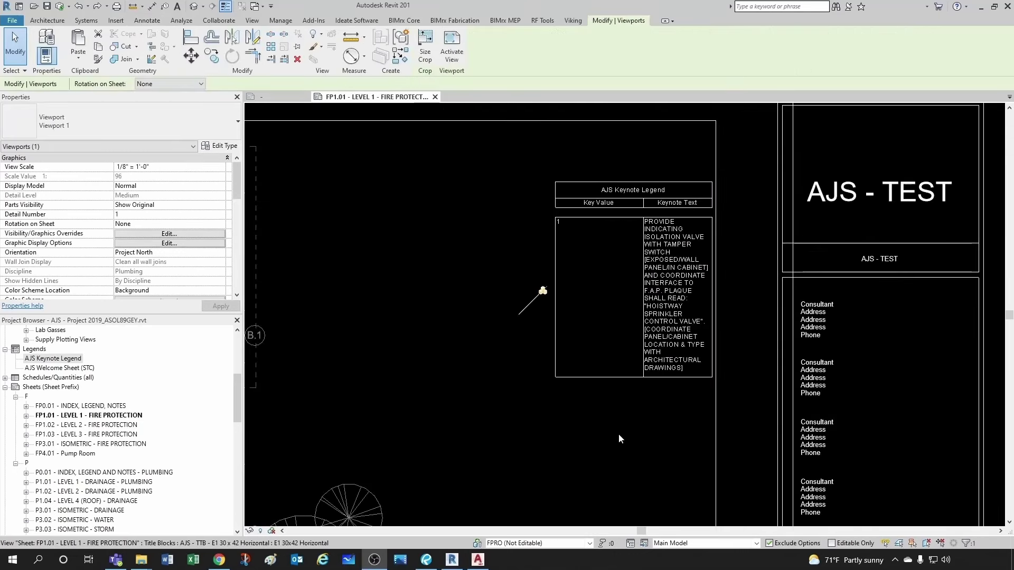
scroll(603, 386, "down", 2)
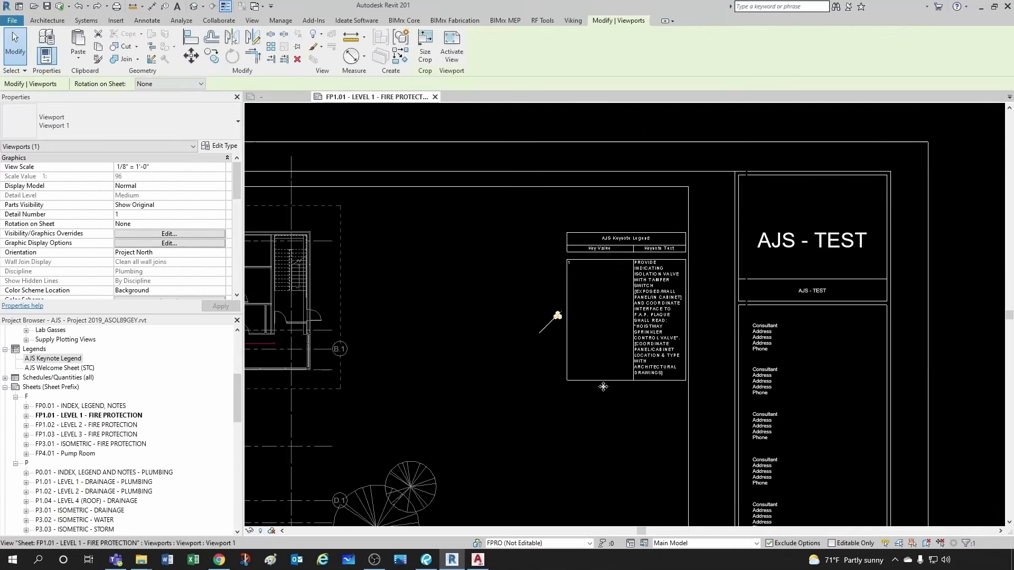
Step: Move the keynote legend left on the sheet and widen its Keynote Text column
left_click(617, 254)
left_click_drag(616, 253, 507, 253)
scroll(570, 263, "up", 2)
left_click_drag(582, 233, 664, 234)
left_click(643, 357)
Step: Widen the legend's Keynote Text column further and shift the legend left to fit inside the plan view's border
left_click(613, 249)
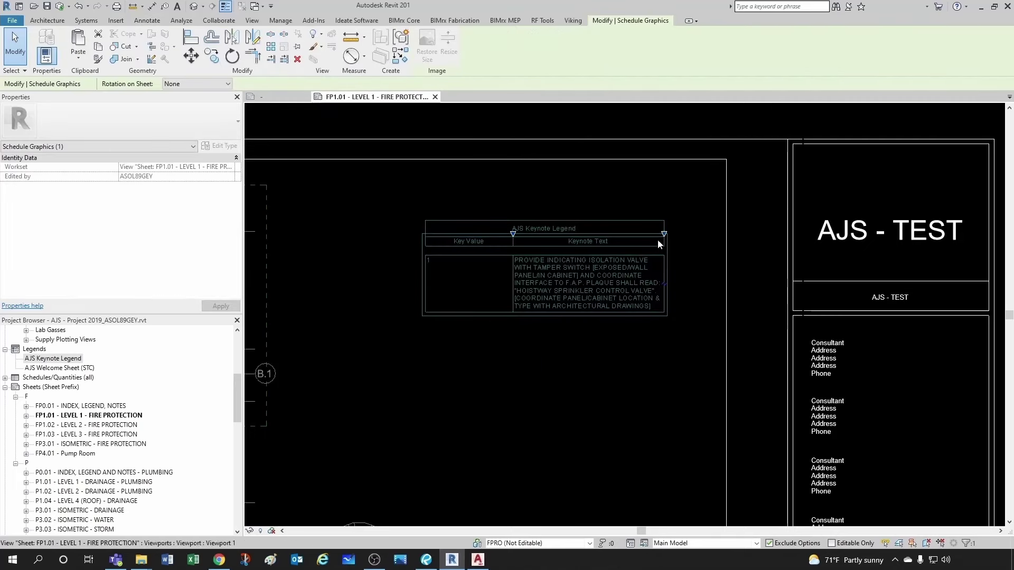
left_click_drag(664, 233, 747, 234)
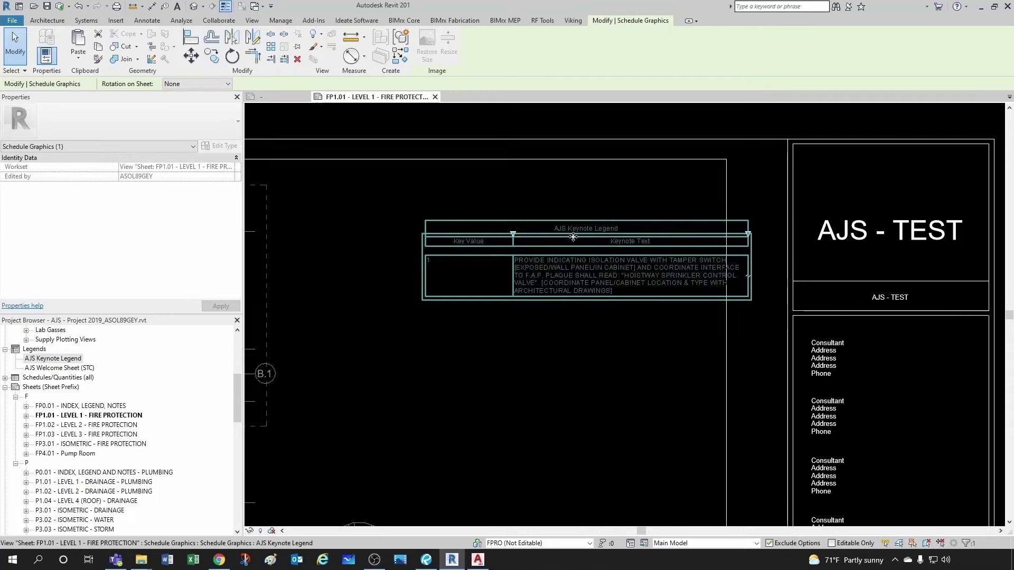
left_click_drag(560, 241, 527, 246)
left_click(506, 319)
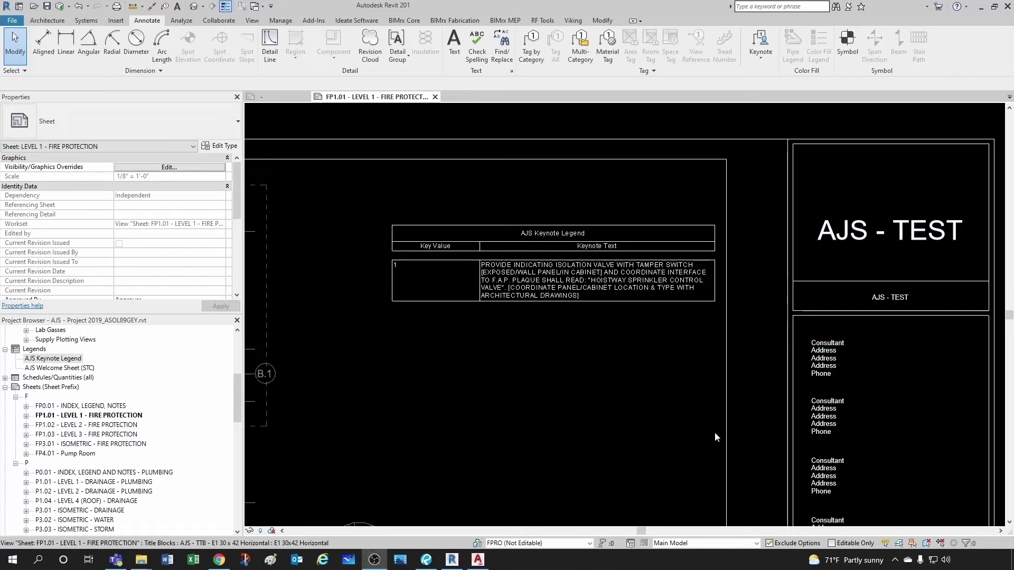
Step: Open the AJS Keynote Legend schedule and set the Key Value field's alignment to Center
double_click(584, 277)
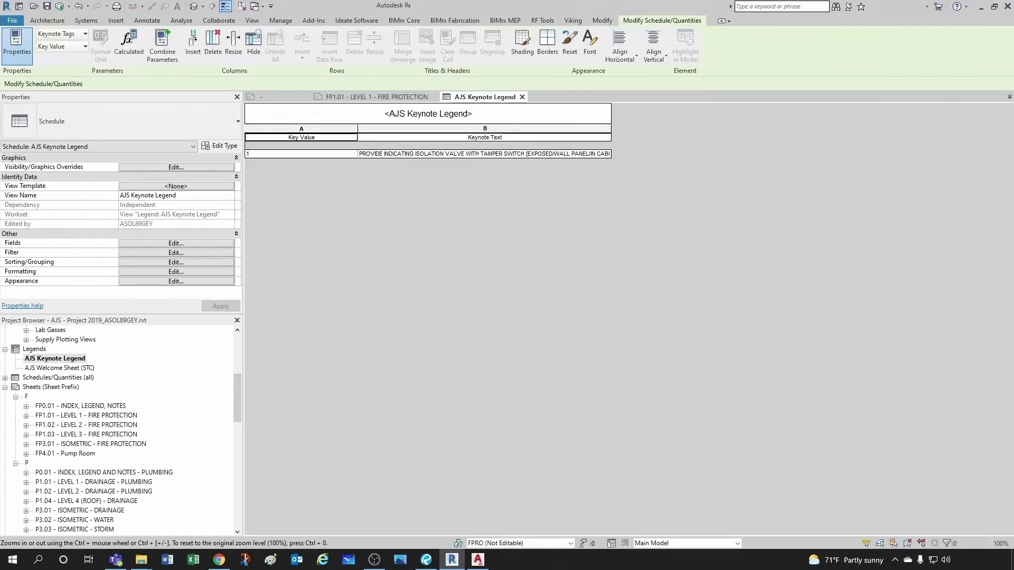
left_click(522, 96)
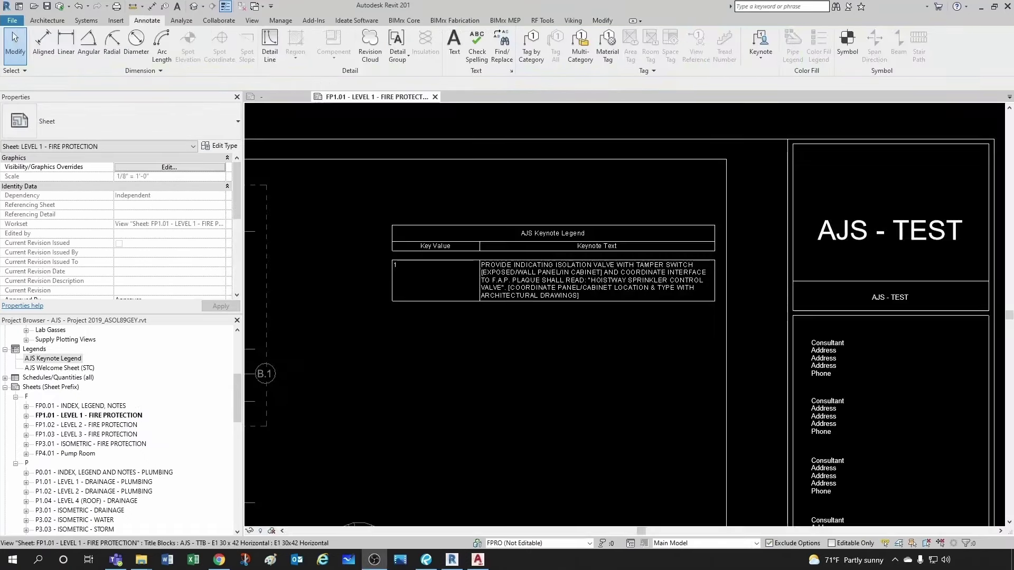
double_click(505, 275)
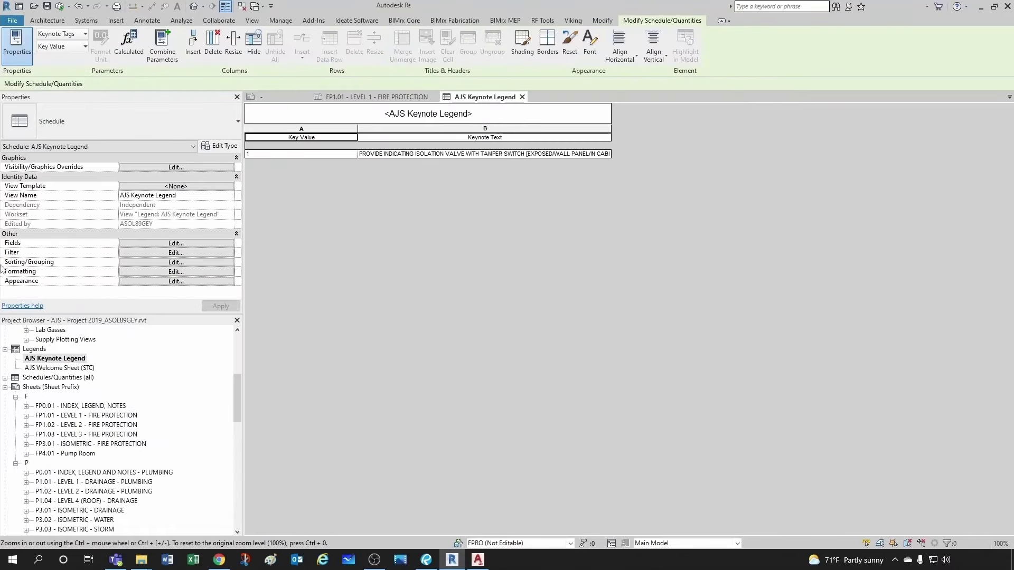
left_click(178, 262)
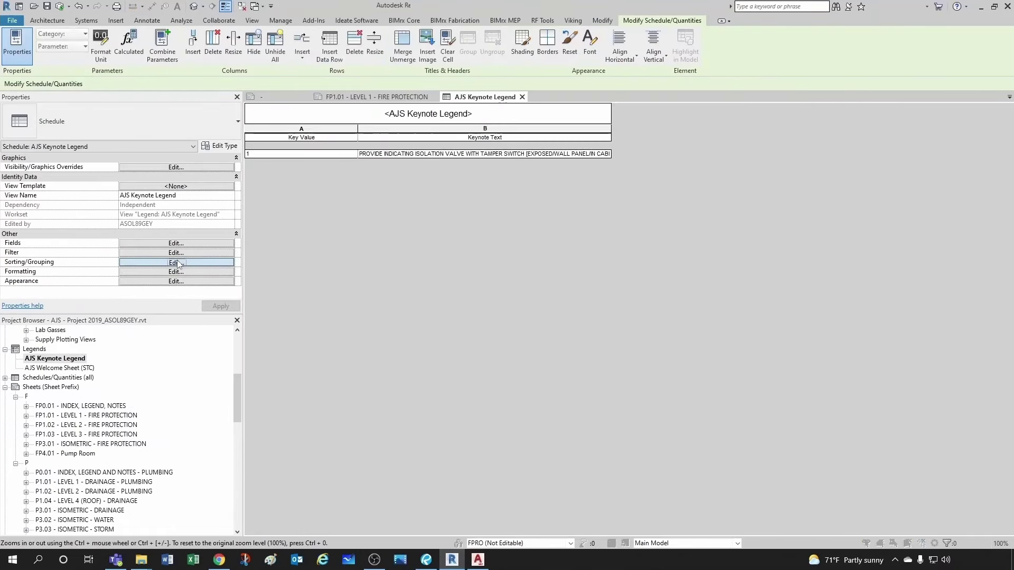
left_click(474, 178)
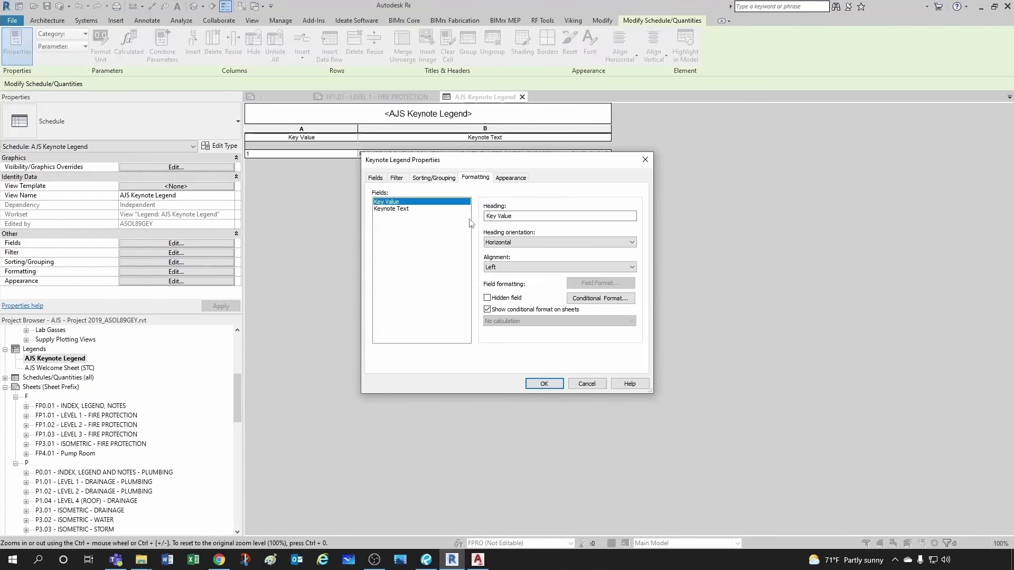
left_click(511, 268)
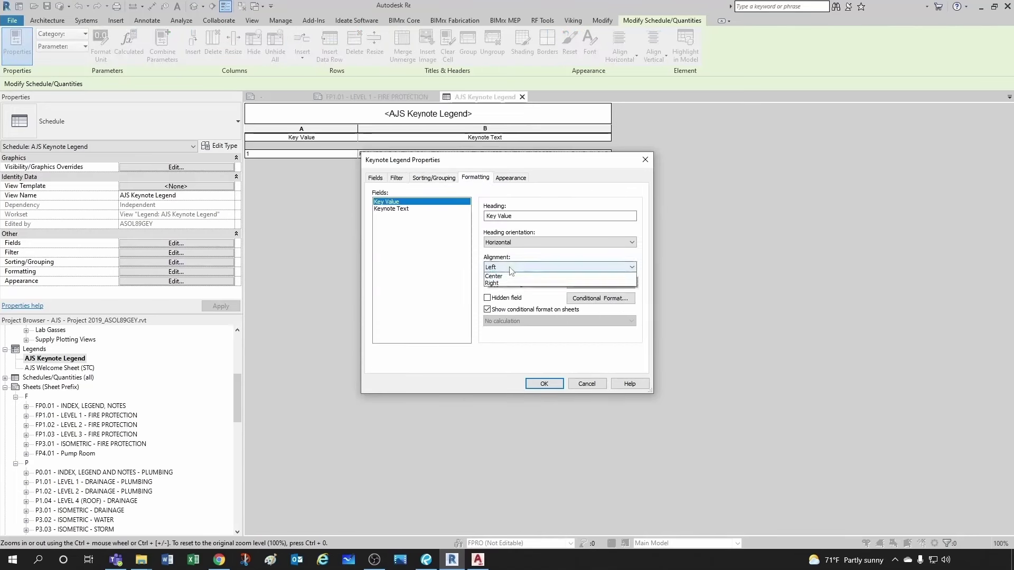
left_click(512, 284)
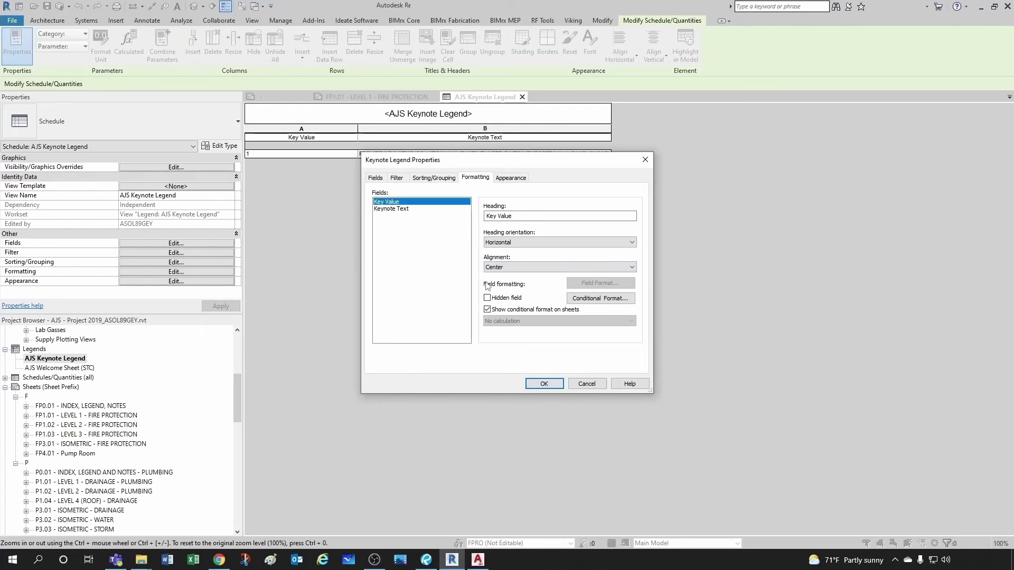
Step: Turn off the legend's grid lines, apply the properties, and return to sheet FP1.01 to check the legend
left_click(516, 179)
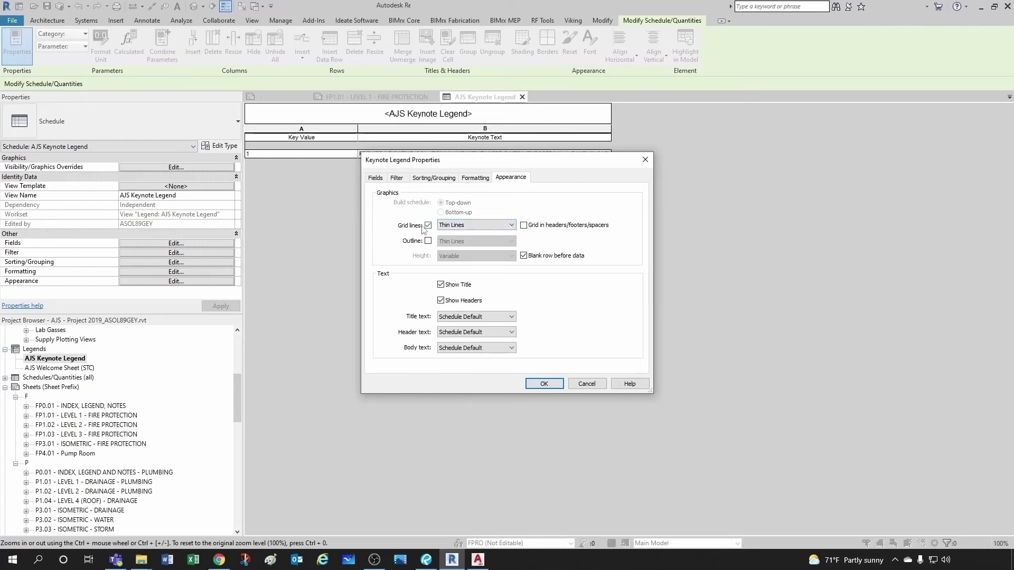
left_click(428, 226)
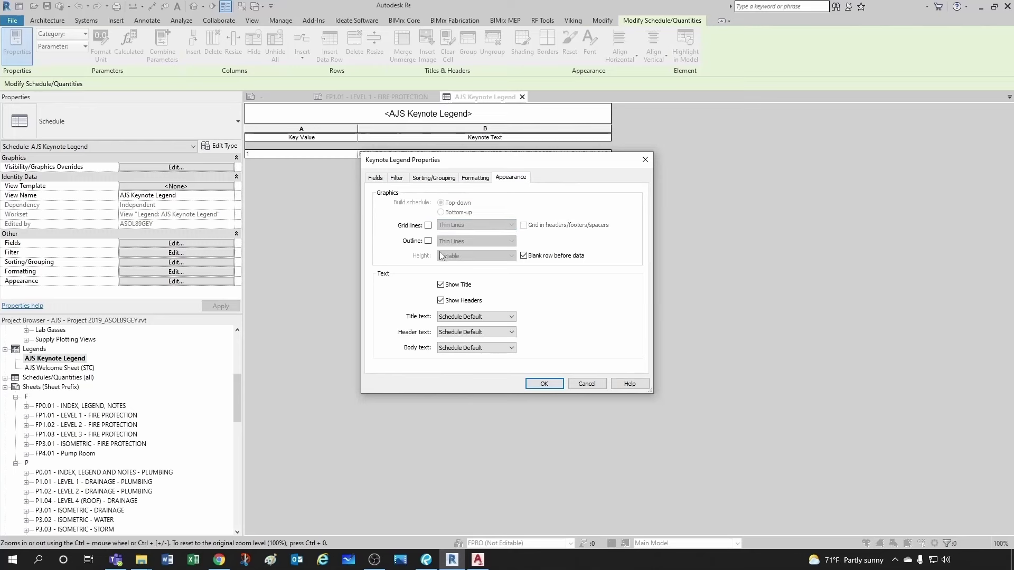
left_click(529, 383)
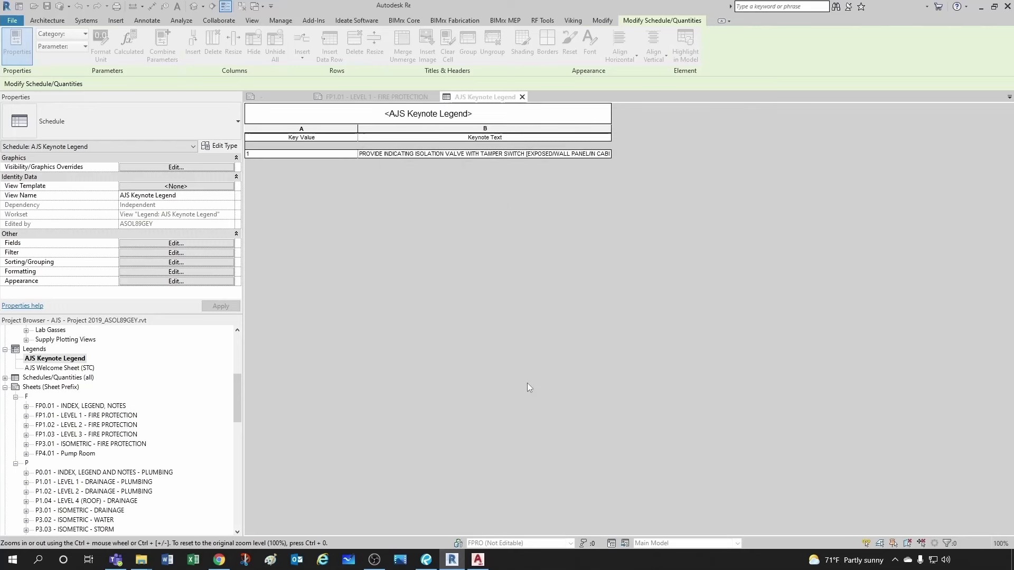
left_click(391, 108)
left_click(390, 98)
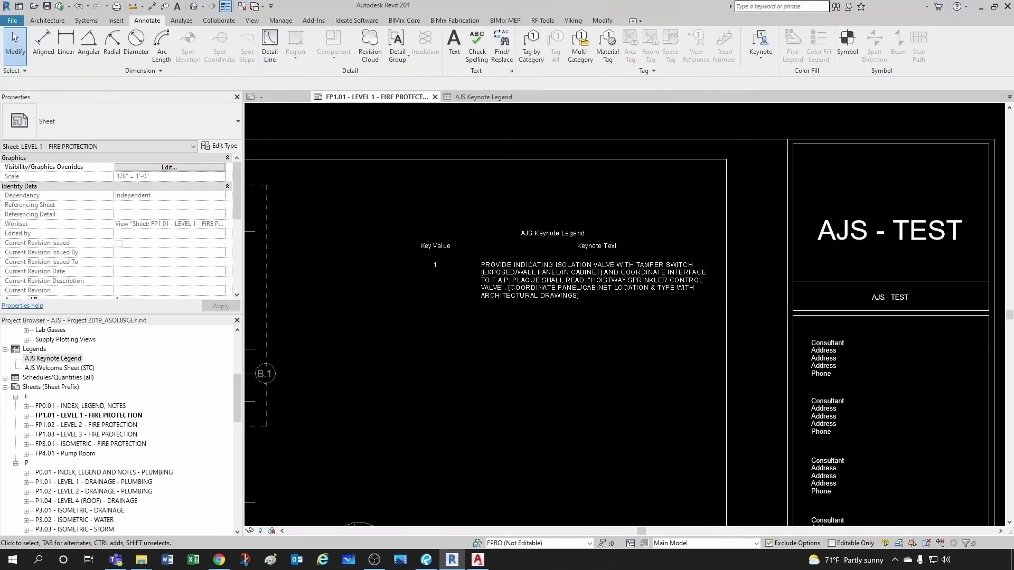
scroll(560, 312, "up", 3)
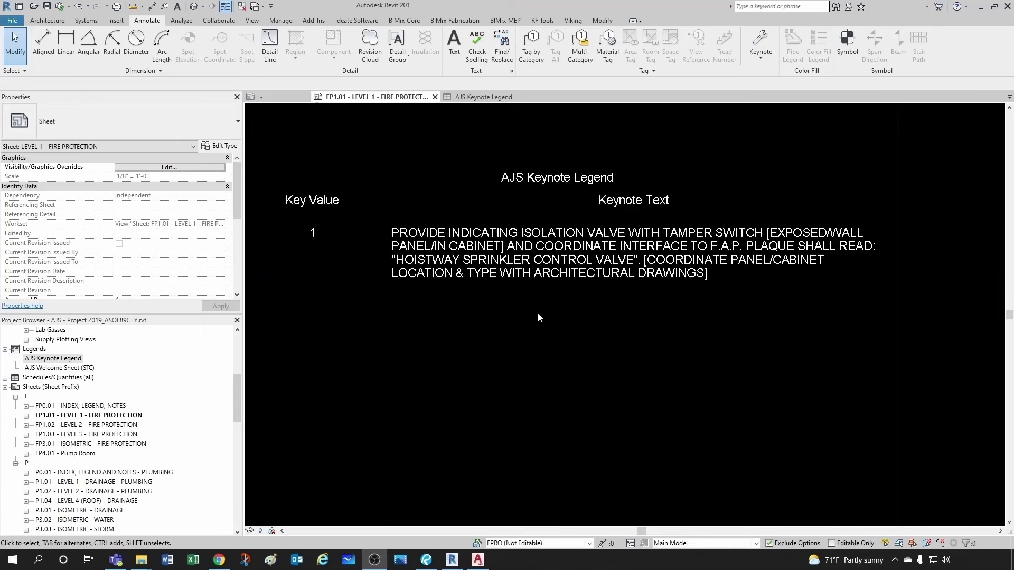
scroll(528, 364, "down", 3)
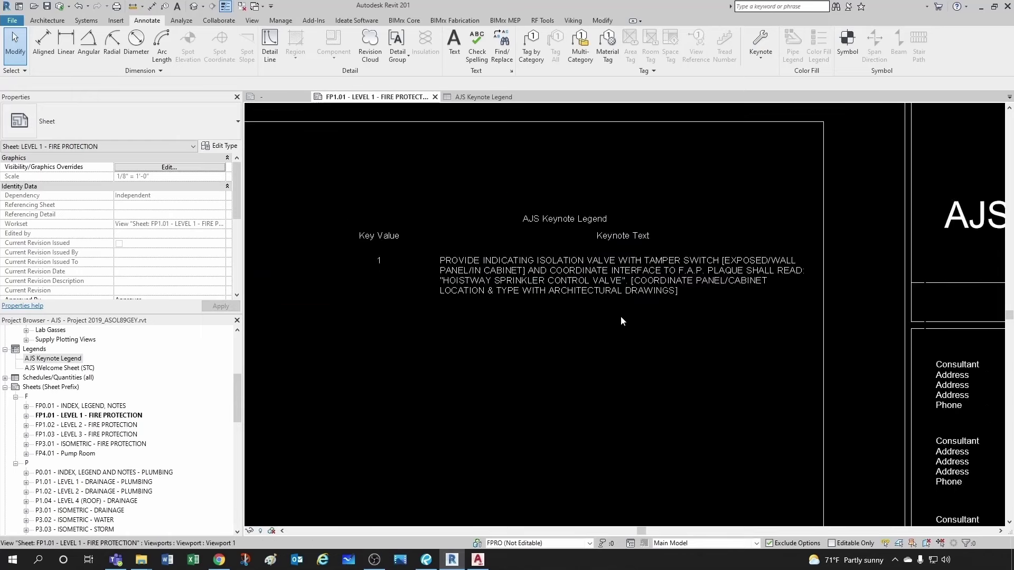
scroll(620, 316, "down", 3)
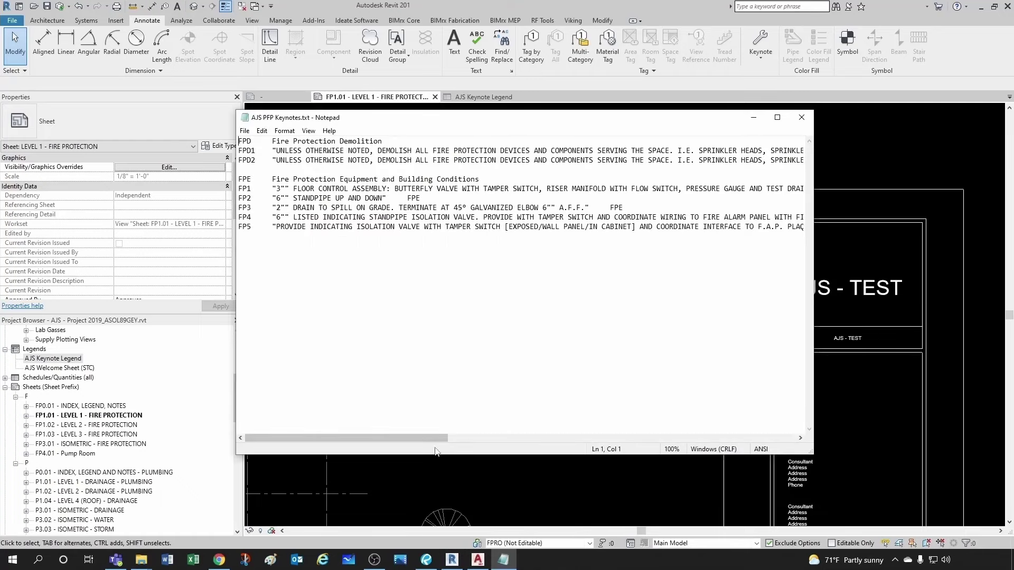
Step: Review the keynote groups and entries in AJS PFP Keynotes.txt in Notepad and close the file
left_click_drag(453, 121, 426, 124)
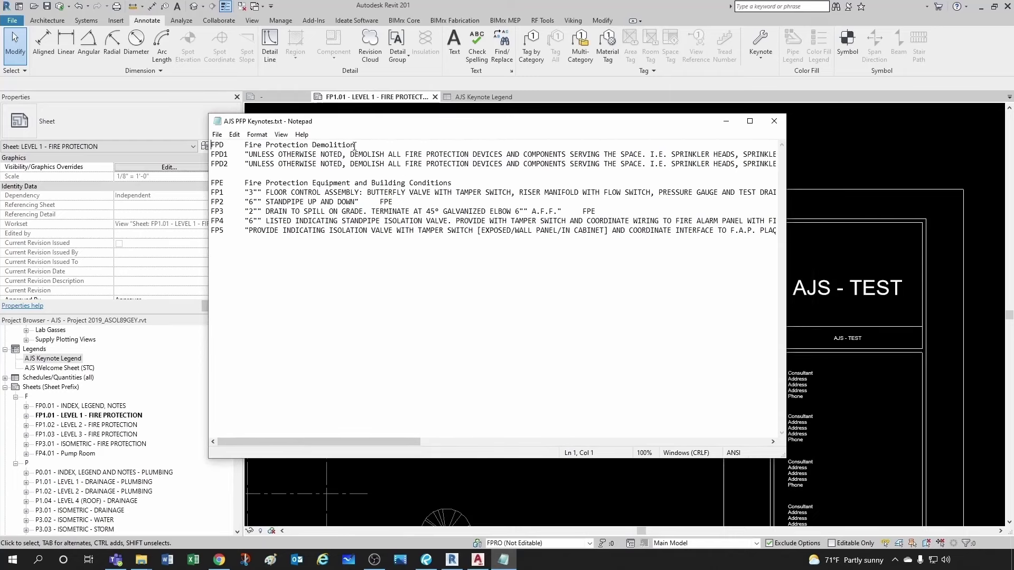
left_click_drag(354, 440, 327, 449)
left_click(775, 122)
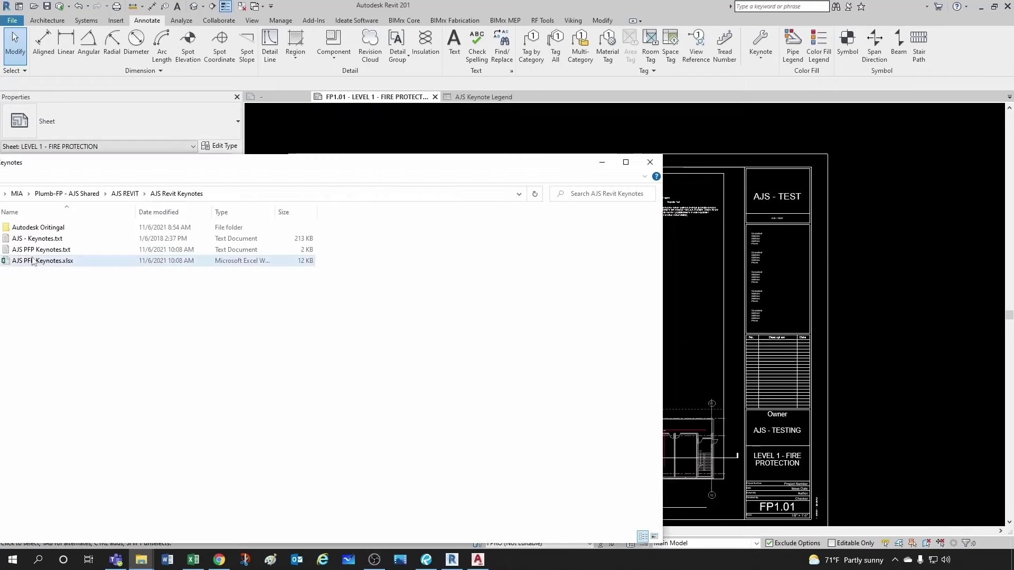
Step: Switch to the keynote workbook in Excel, reword FP5 to "BEHINED WALL PANEL" and "COORDINATE PANEL LOCATION & TYPE WITH ARCHITECTURAL DRAWINGS", and save the workbook
left_click(602, 167)
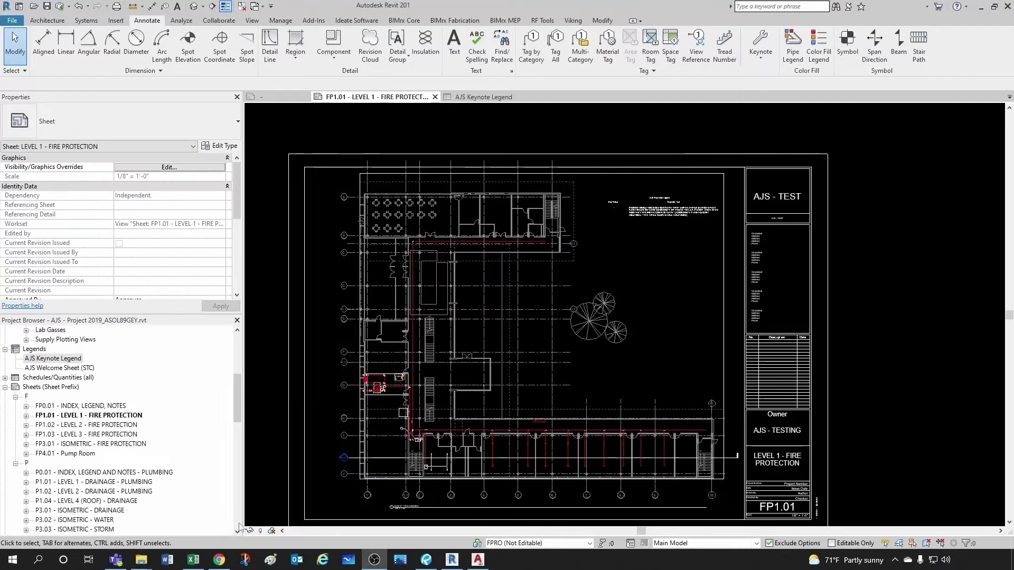
left_click(193, 559)
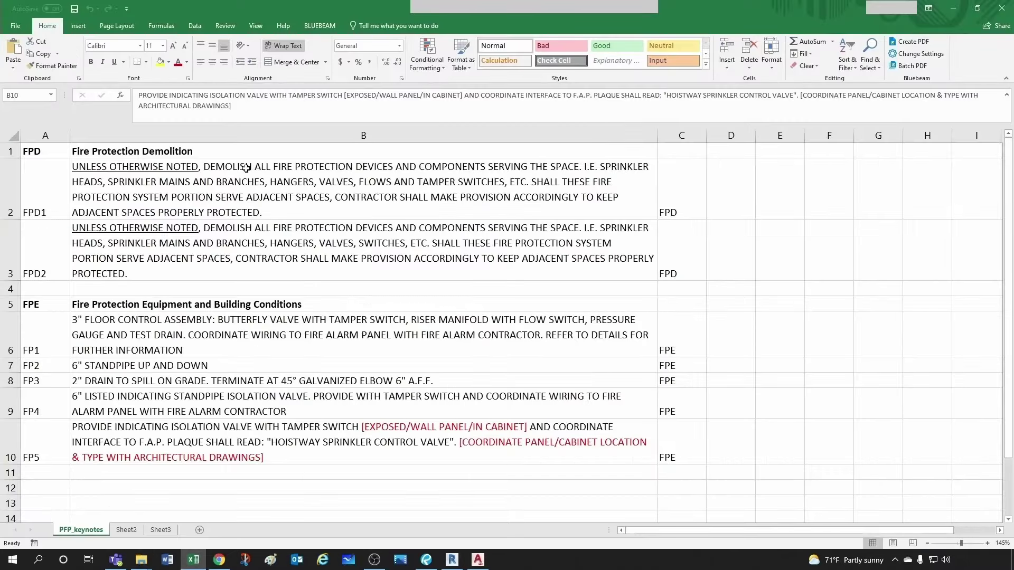
left_click(353, 362)
scroll(464, 285, "down", 1)
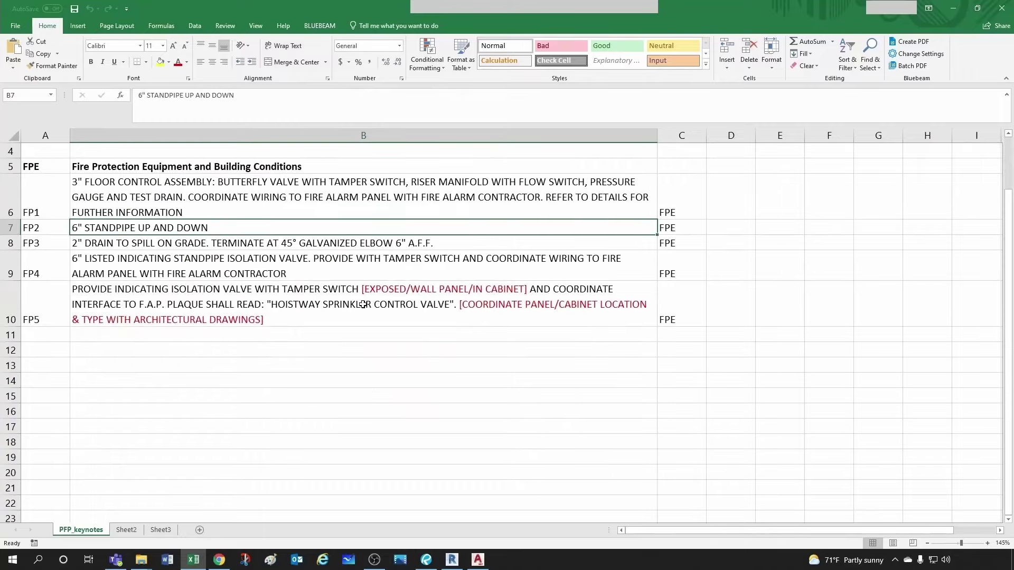
left_click(264, 305)
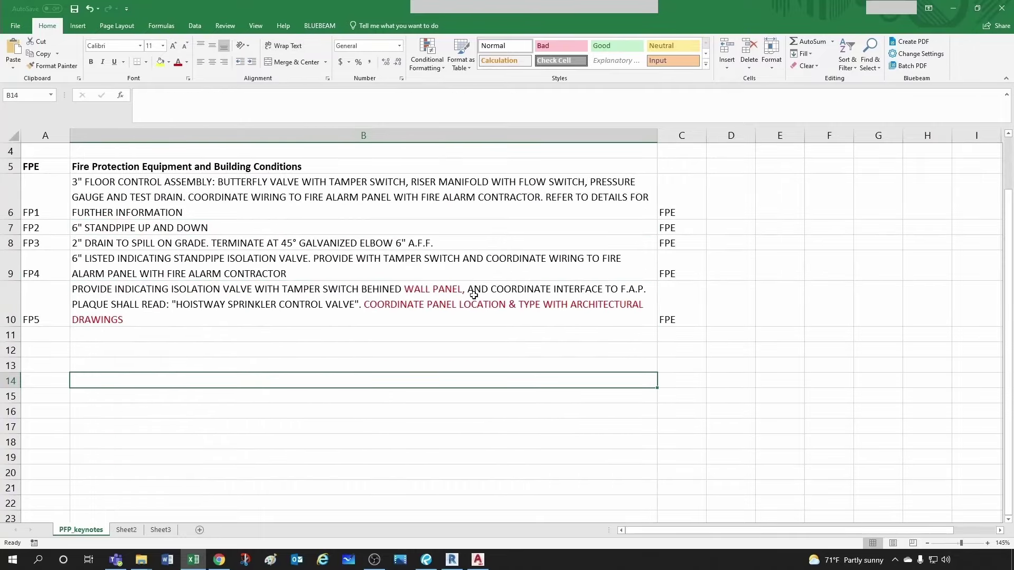
left_click(453, 349)
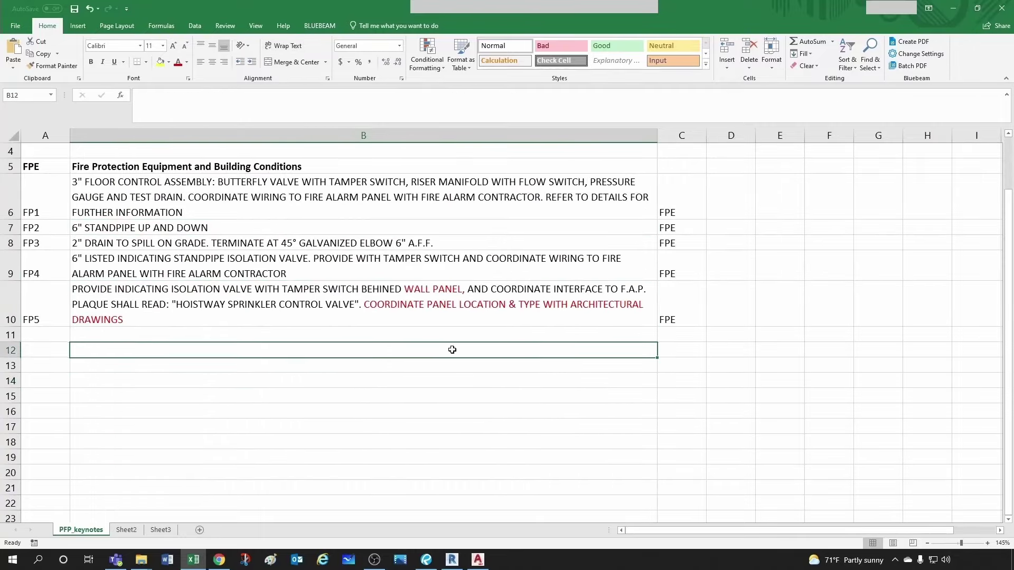
left_click(74, 10)
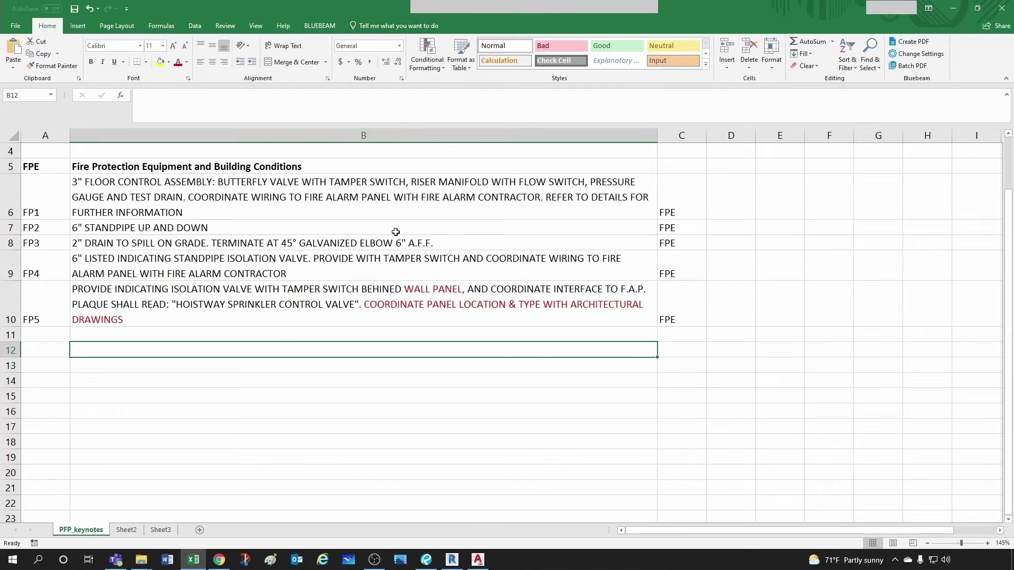
Step: Save the PFP_keynotes sheet as a text file in the AJS Revit Keynotes folder, accepting to save only the active sheet
left_click(297, 230)
left_click(16, 25)
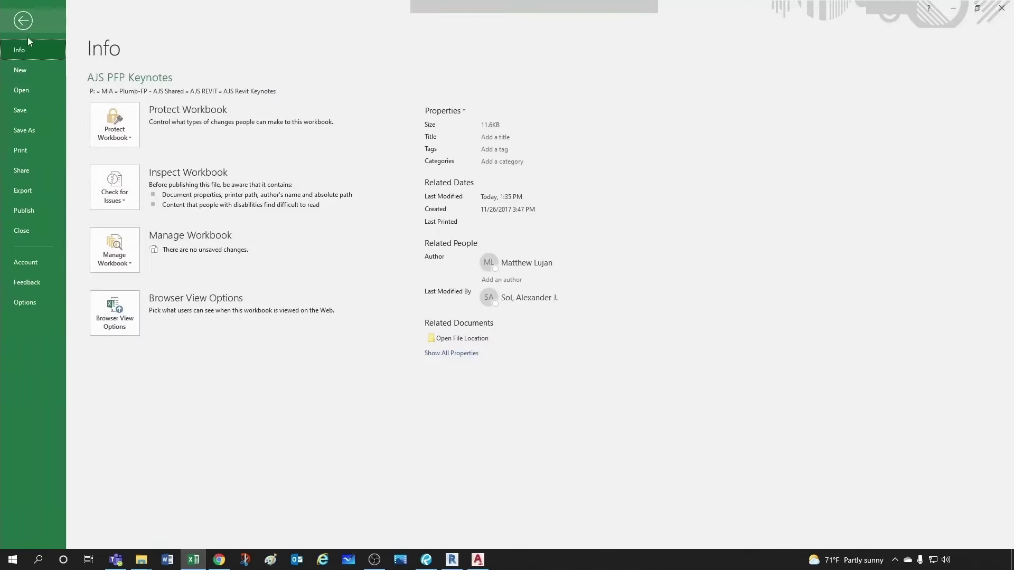
left_click(36, 131)
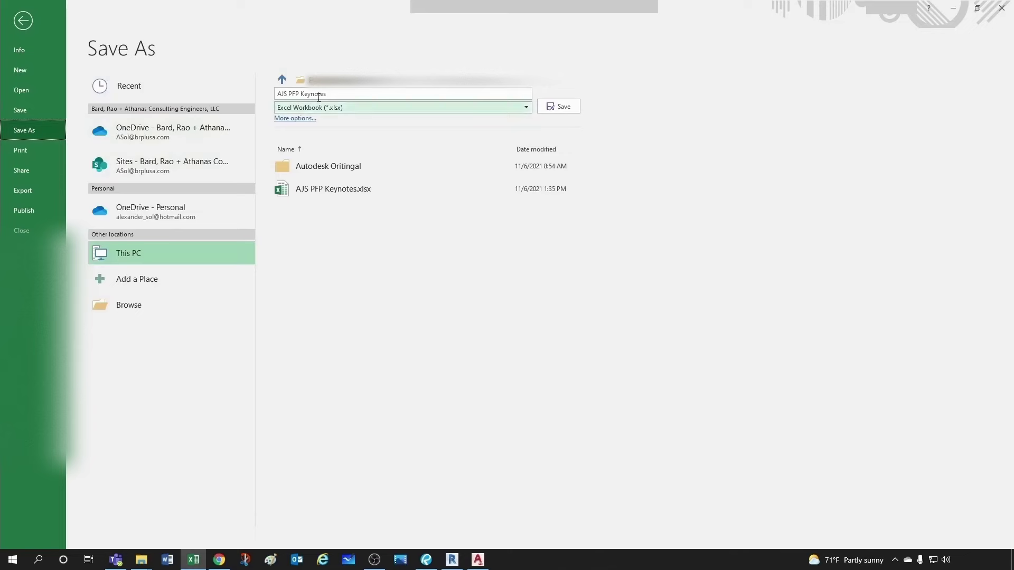
left_click(336, 80)
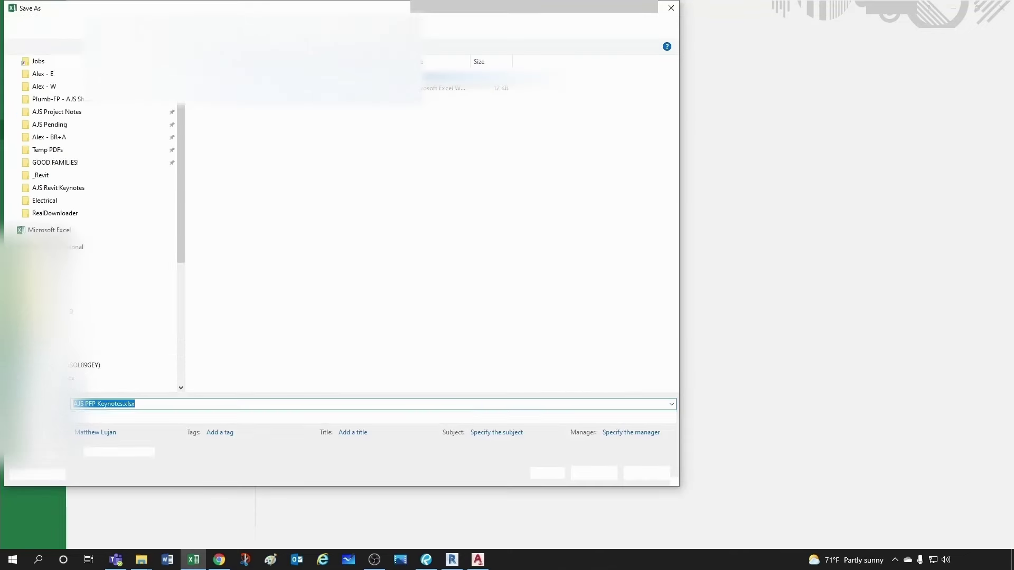
left_click_drag(321, 9, 200, 53)
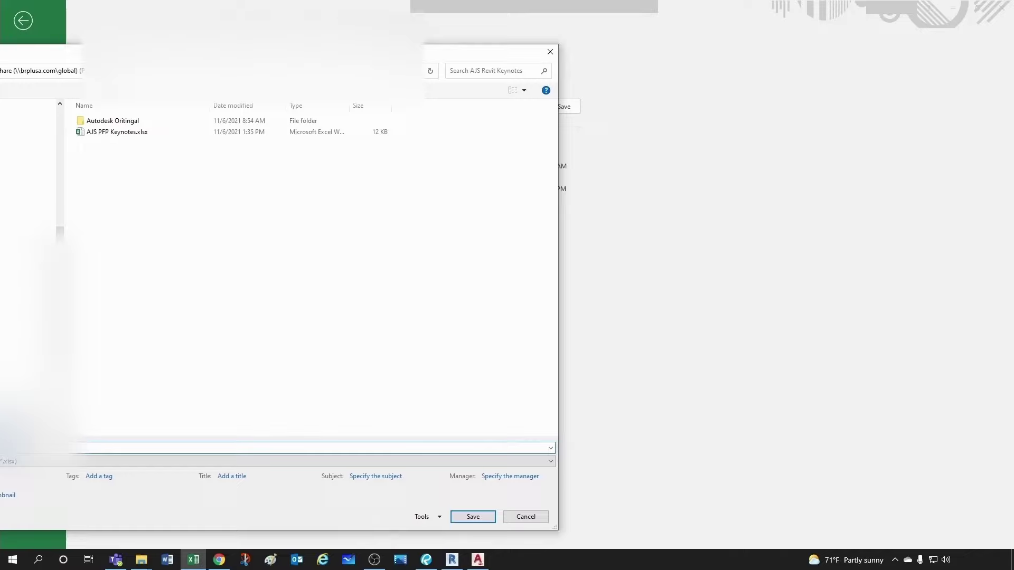
left_click(528, 462)
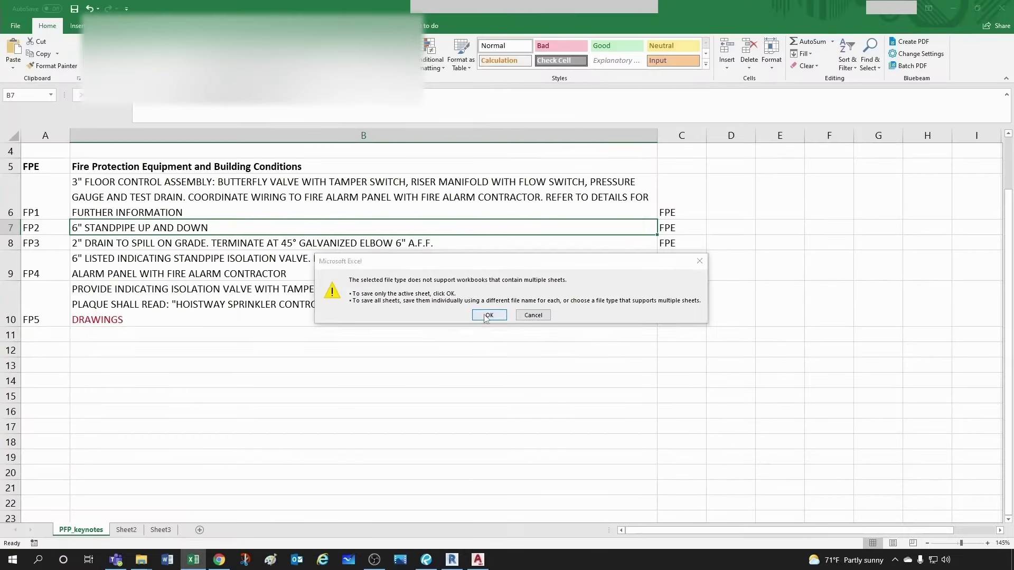
left_click(489, 315)
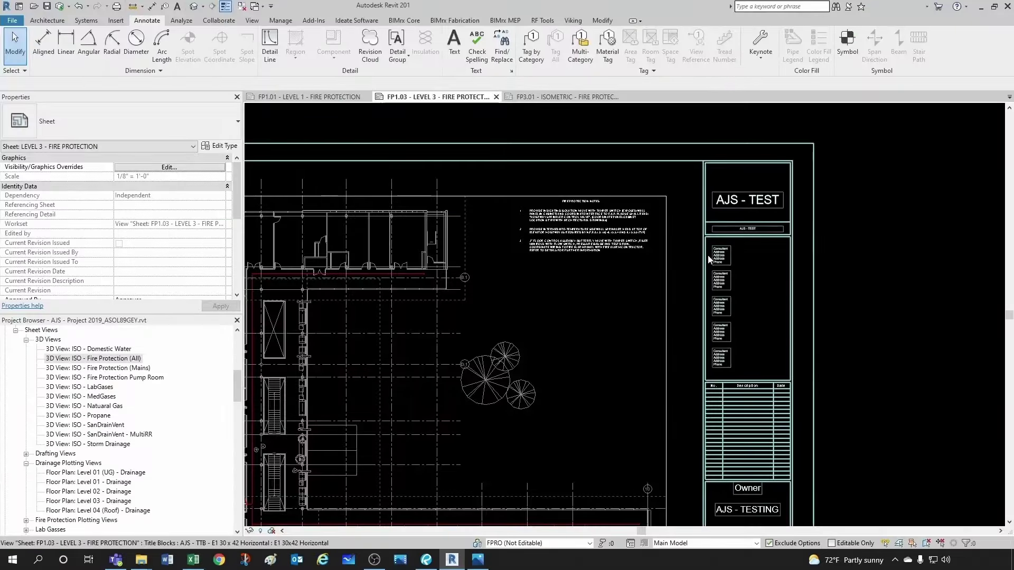
left_click(761, 60)
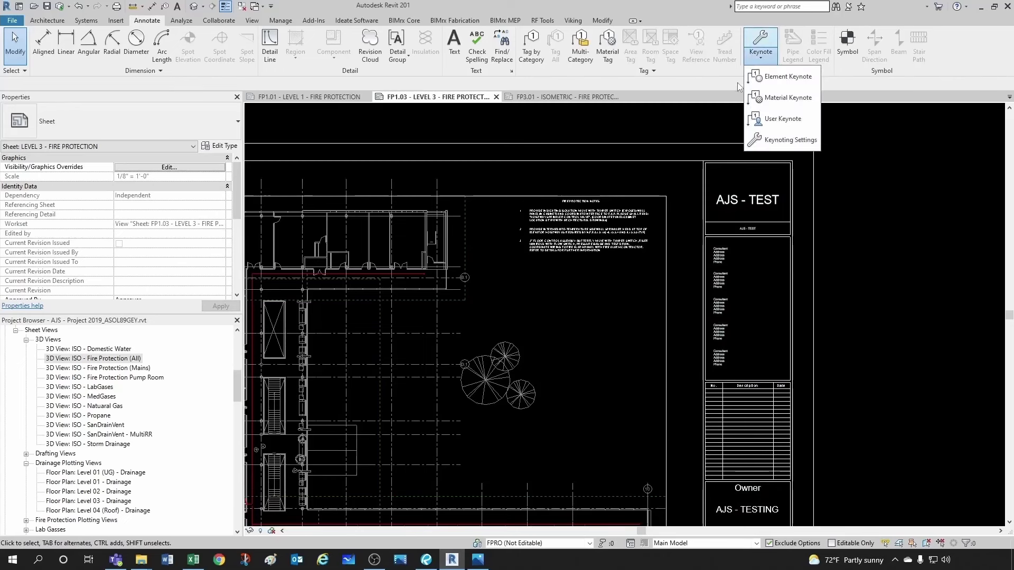
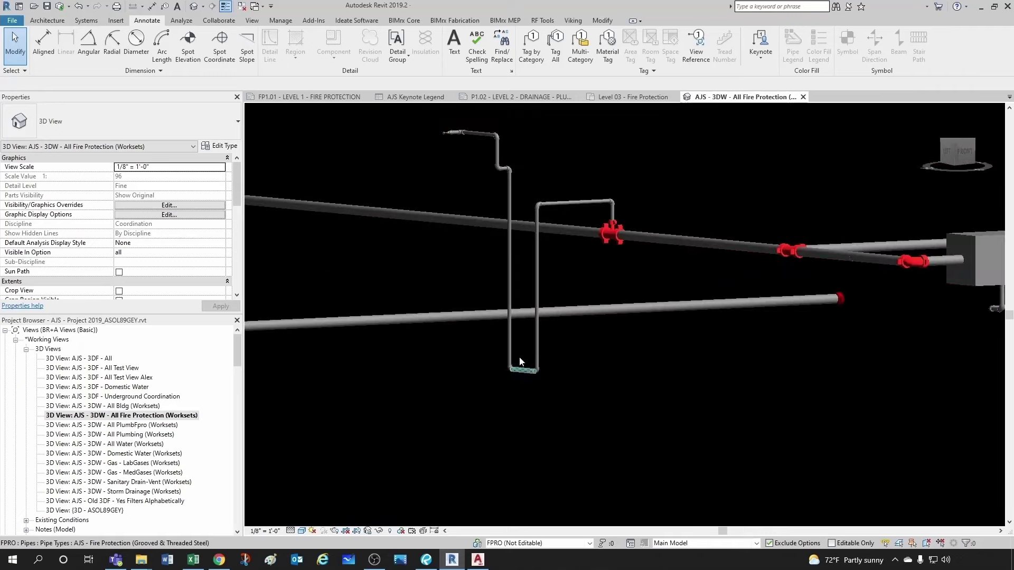
Step: Examine the sprinkler piping drops and their pipe loops in the 3D fire protection view
scroll(538, 243, "up", 5)
scroll(515, 320, "up", 1)
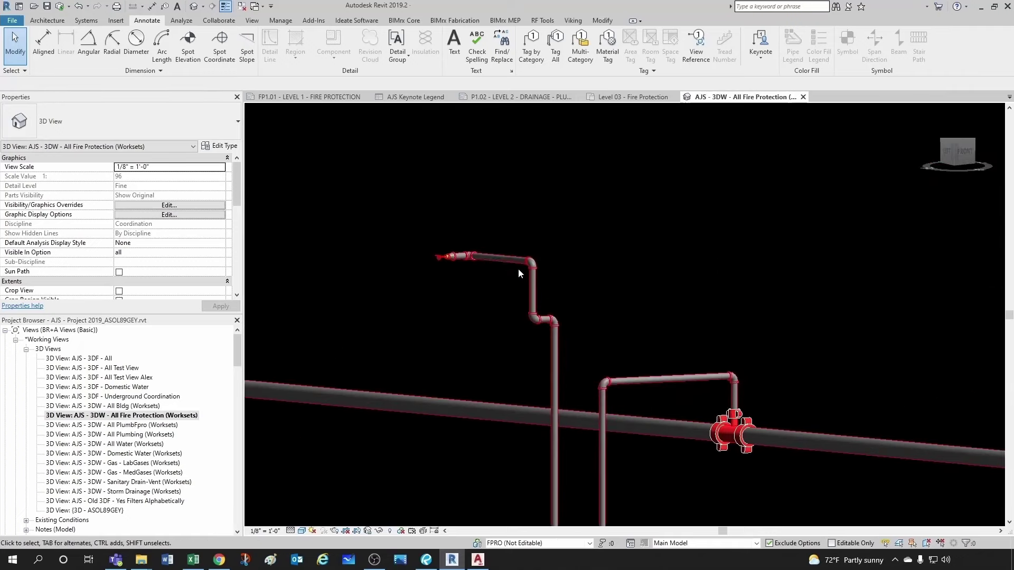
scroll(443, 262, "up", 1)
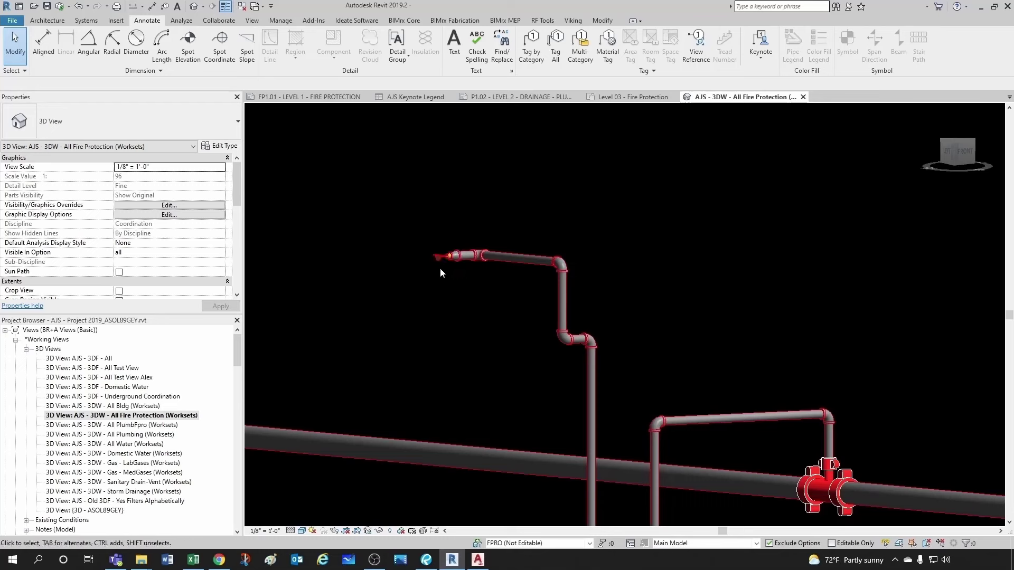
scroll(448, 284, "down", 2)
scroll(426, 276, "up", 2)
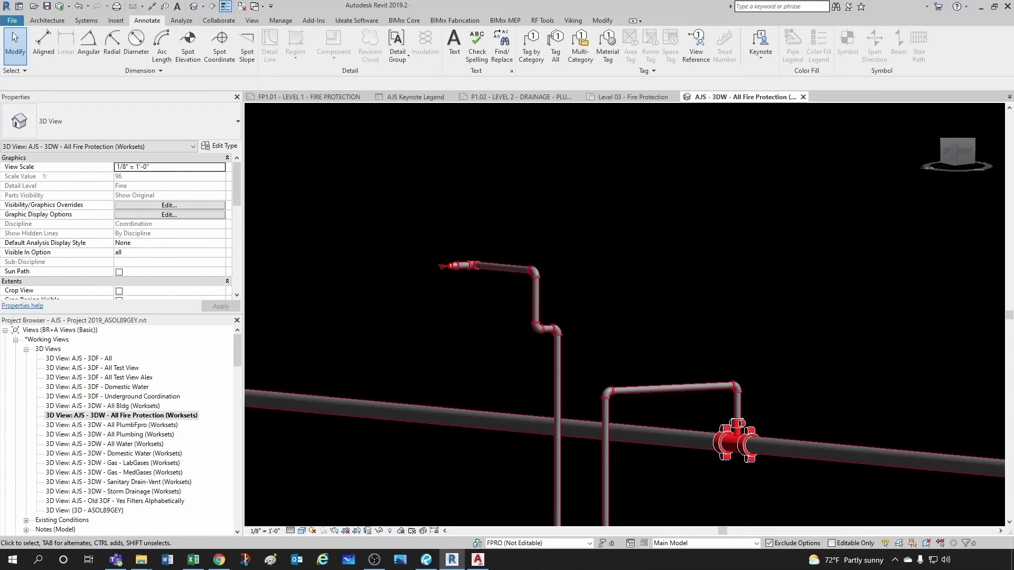
scroll(700, 285, "down", 5)
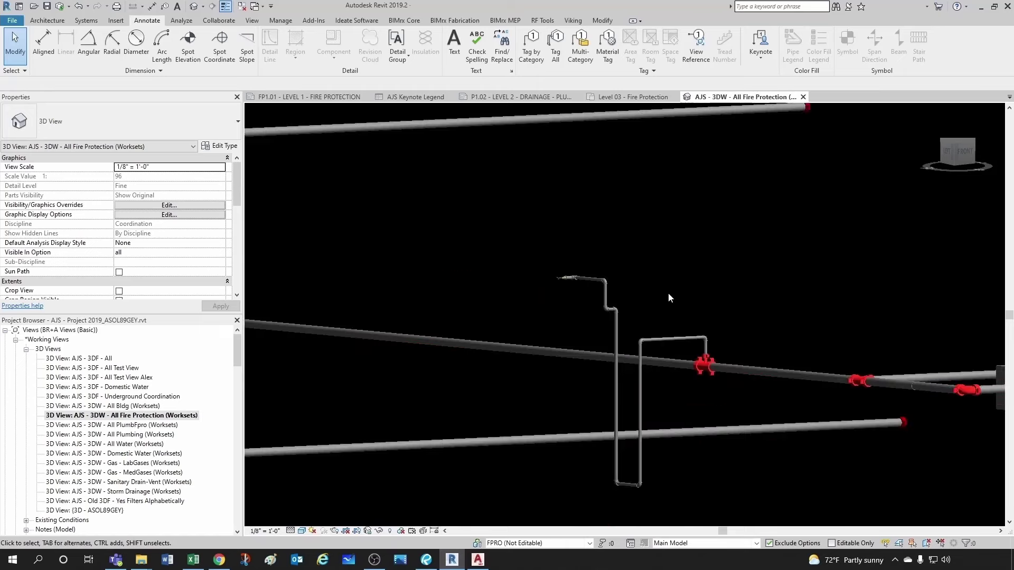
scroll(664, 458, "up", 5)
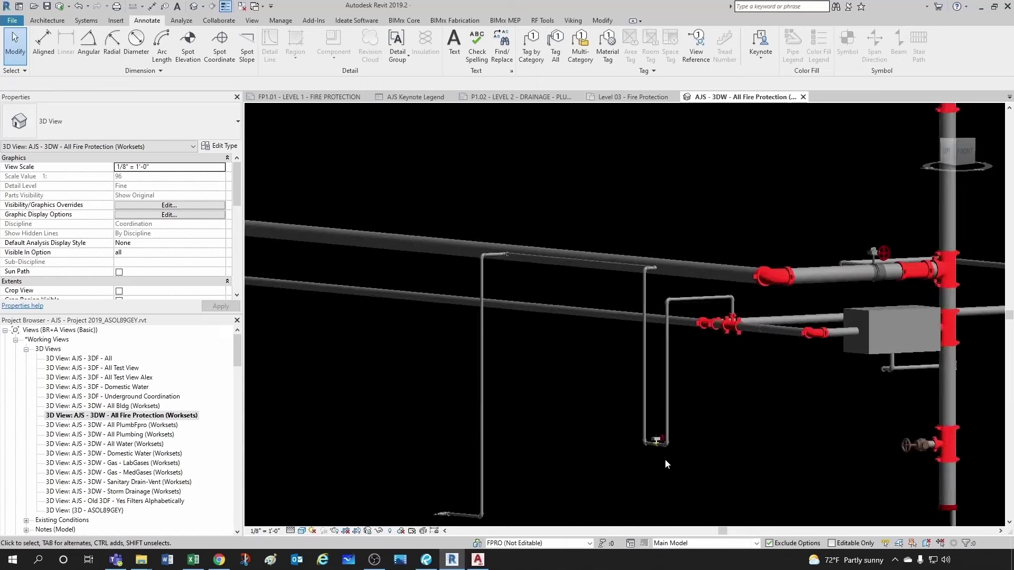
Step: Create a similar Victaulic-FP-Ball Valve Series 728-Threaded on the bottom pipe of the lower sprinkler loop and close the 3D view
left_click(654, 437)
key("c")
key("s")
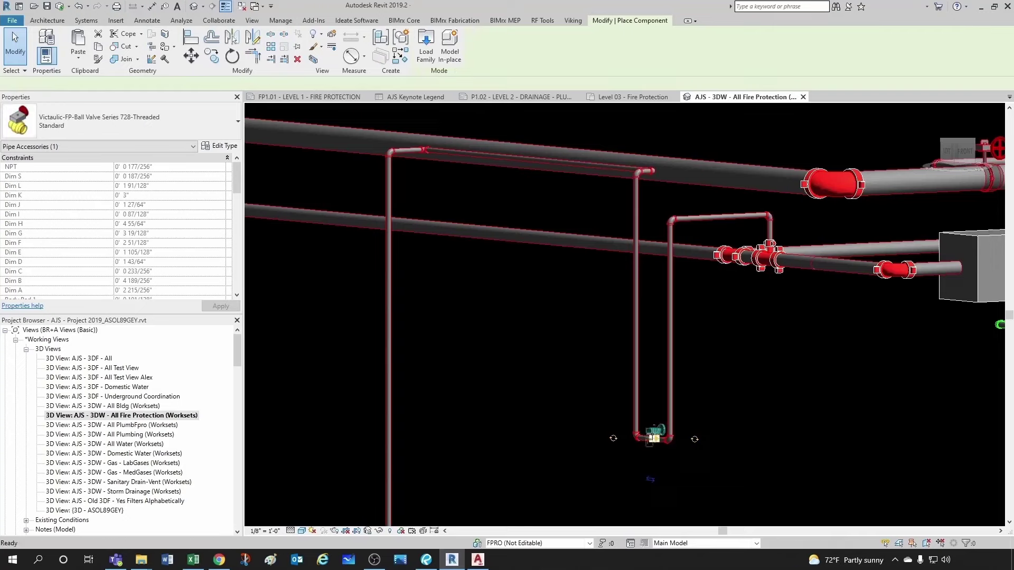
scroll(653, 437, "down", 6)
scroll(602, 280, "up", 3)
scroll(640, 302, "up", 5)
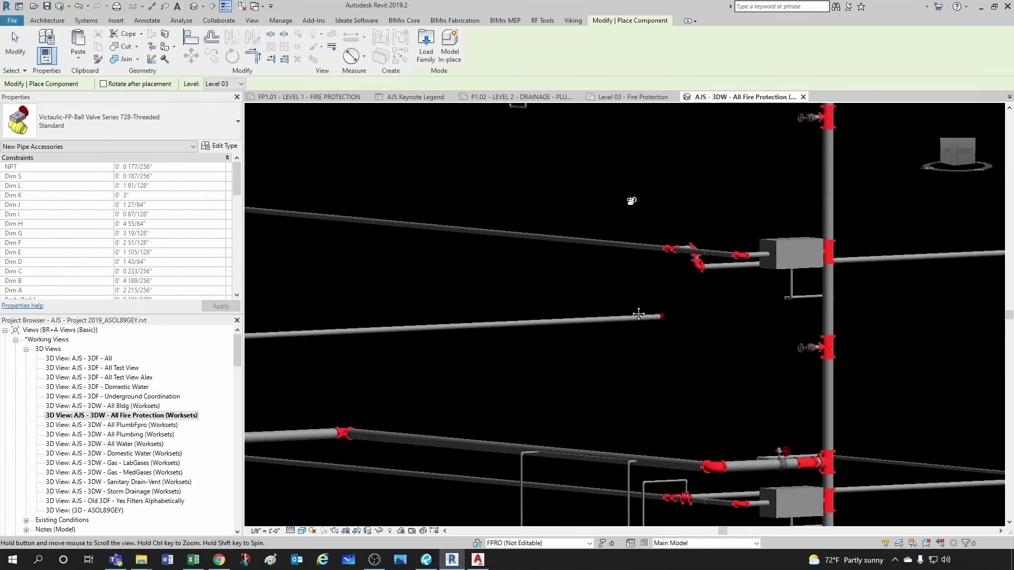
scroll(516, 324, "up", 4)
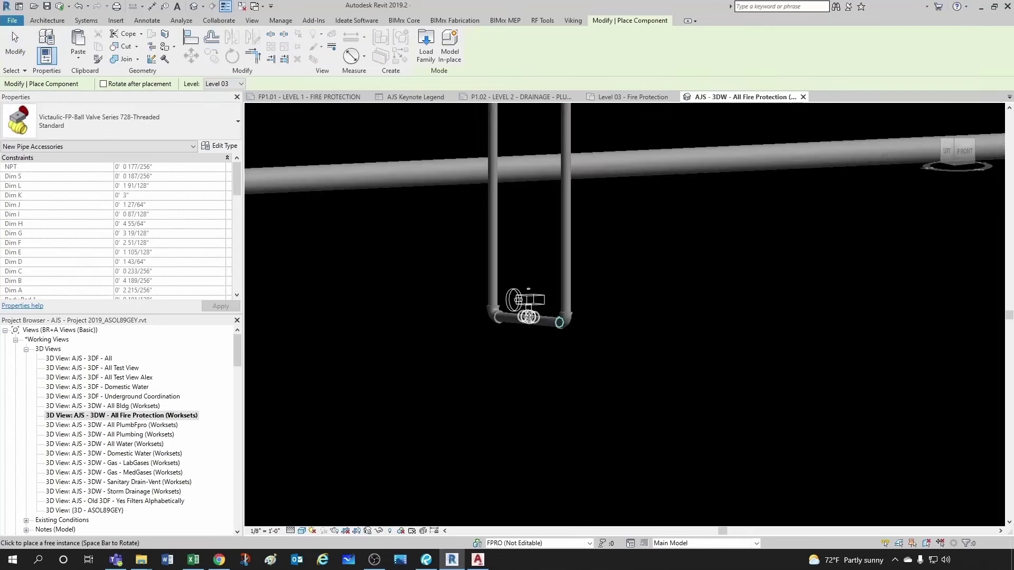
left_click(529, 320)
key("Escape")
key("Escape")
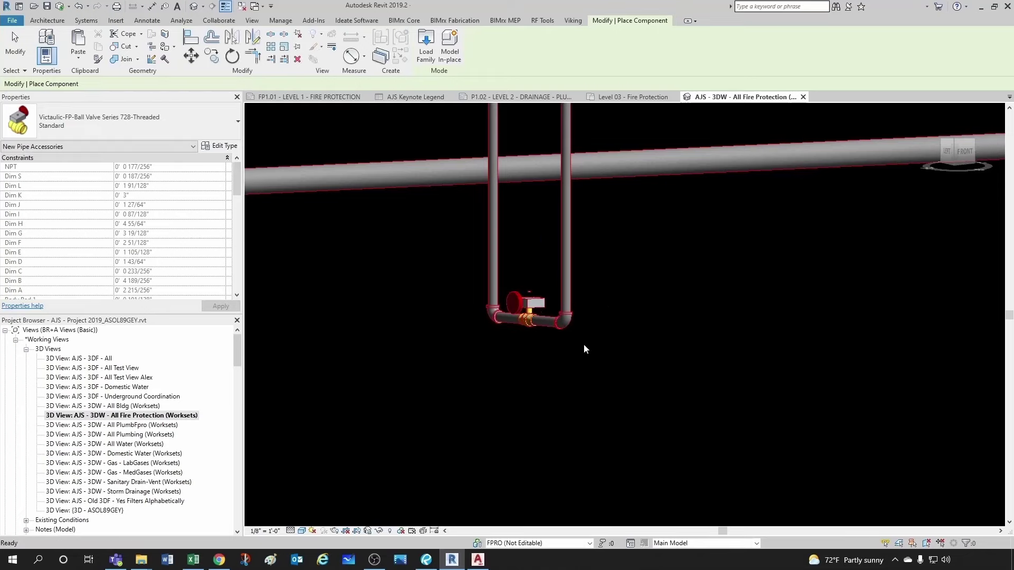
scroll(584, 343, "down", 3)
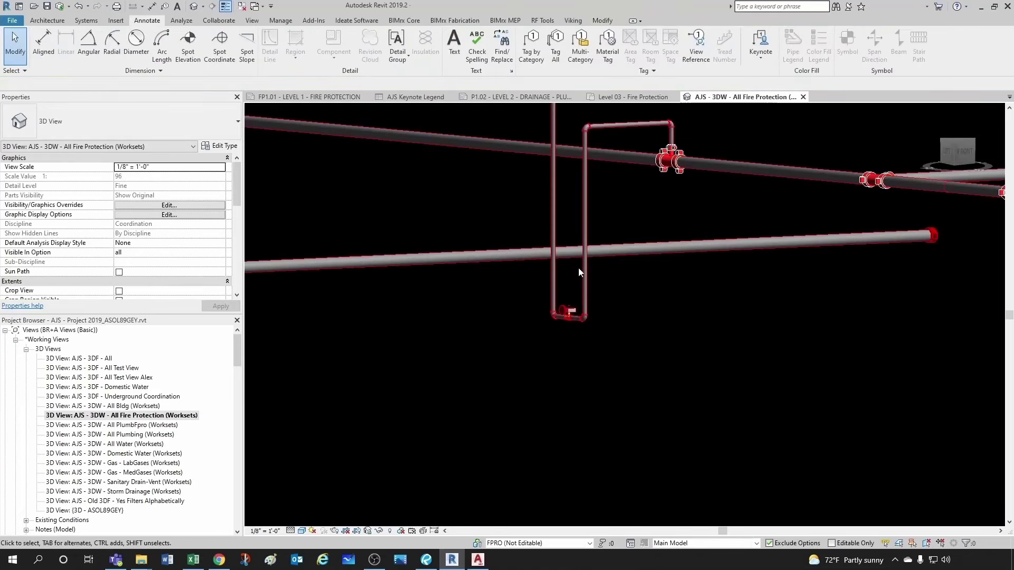
left_click(803, 97)
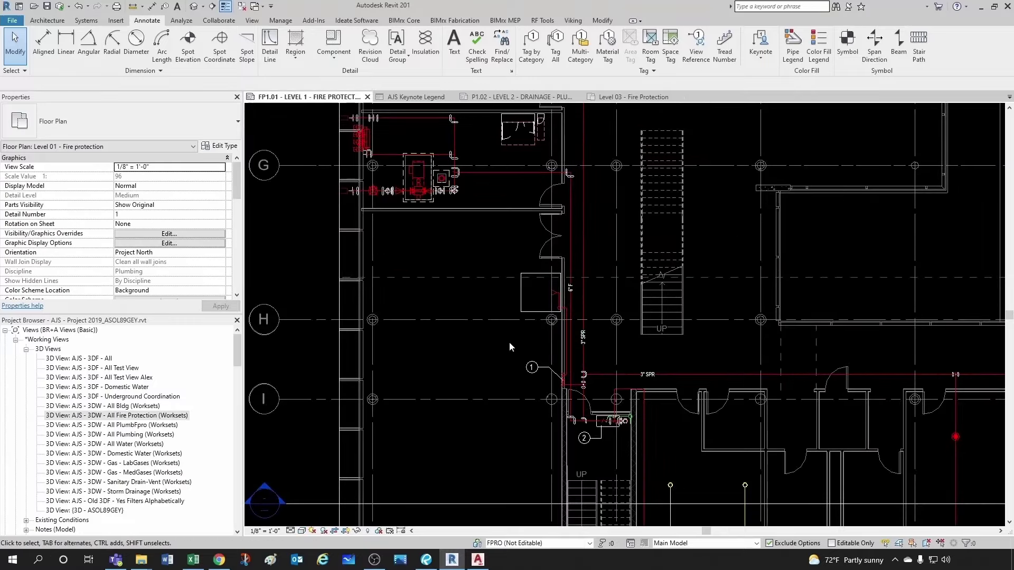
Step: Place a user keynote tag with a leader on the sidewall sprinkler in the Level 1 elevator hoistway and expand the FPN keynote group
scroll(509, 346, "down", 3)
scroll(522, 393, "up", 3)
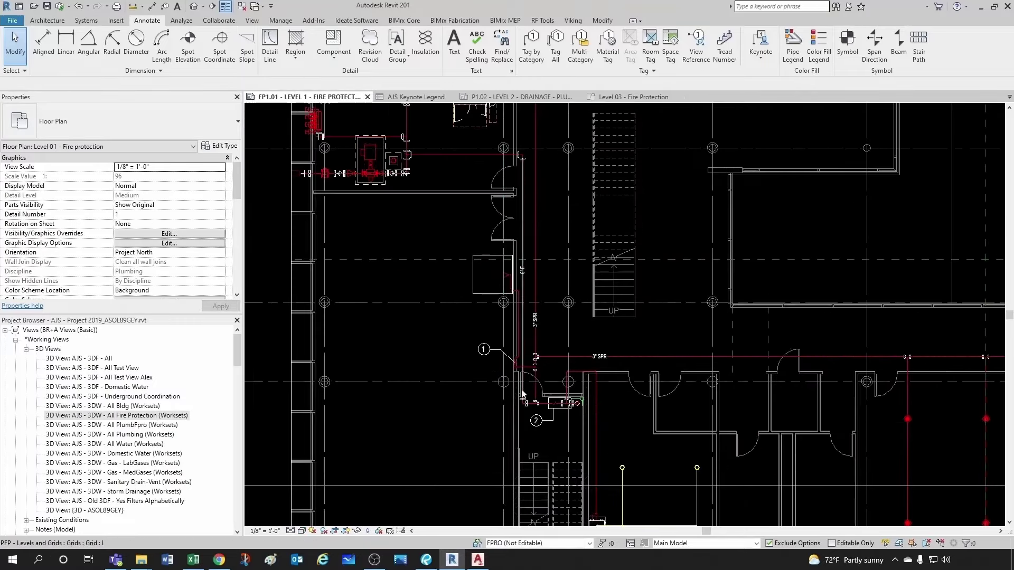
scroll(523, 393, "up", 5)
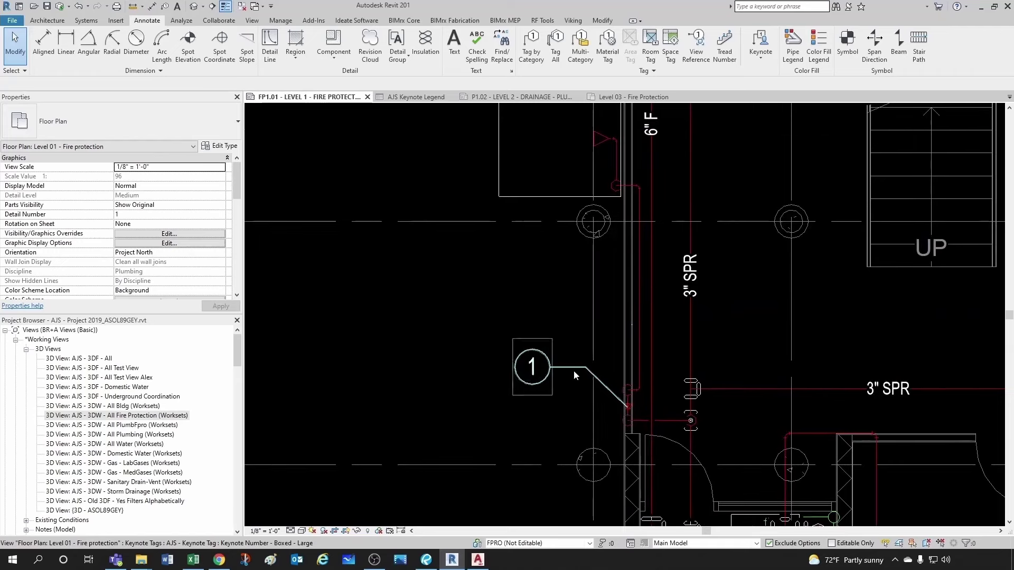
scroll(586, 367, "down", 3)
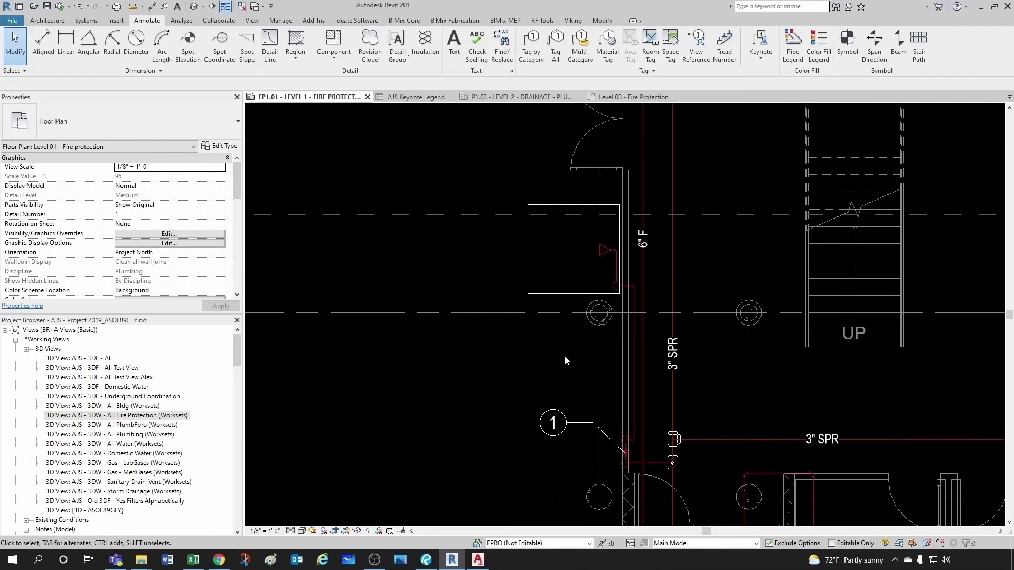
scroll(564, 354, "down", 1)
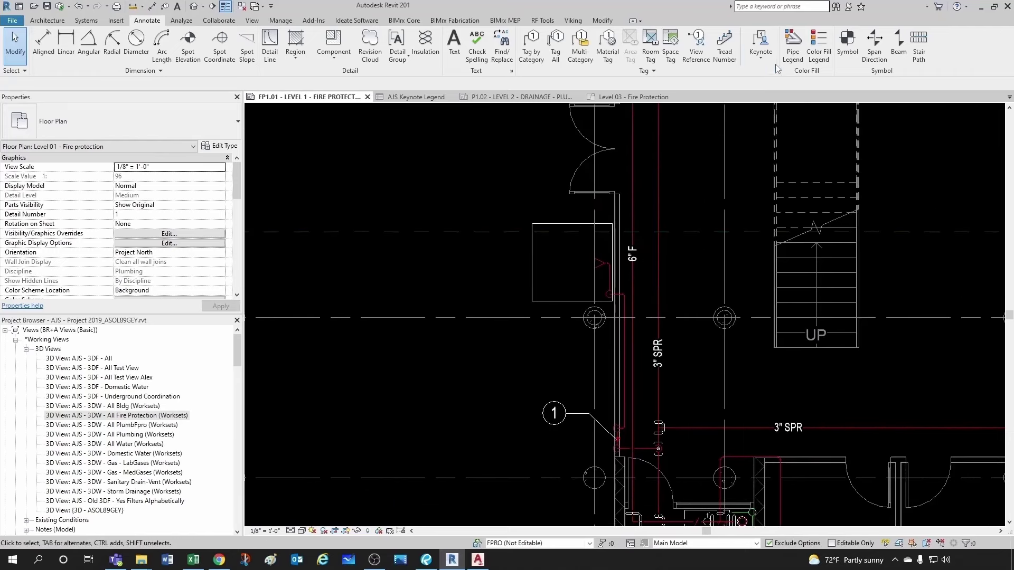
left_click(761, 55)
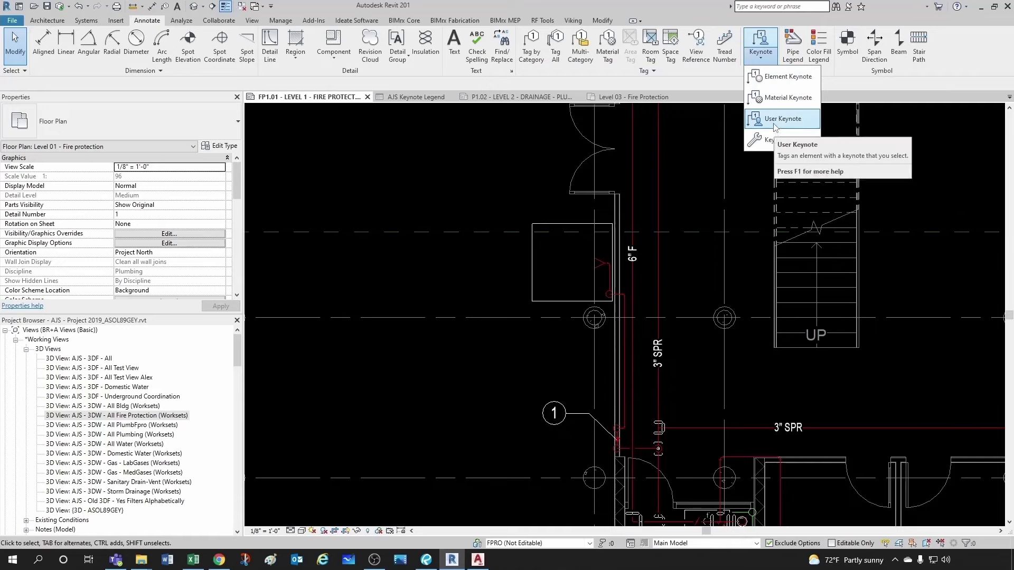
left_click(774, 127)
scroll(593, 256, "up", 5)
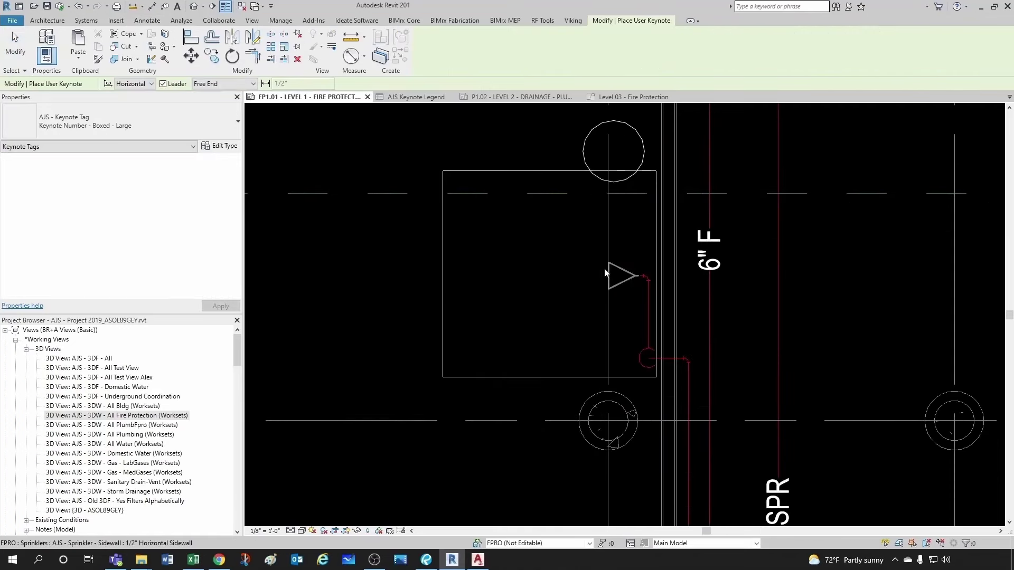
left_click(605, 272)
scroll(552, 250, "down", 2)
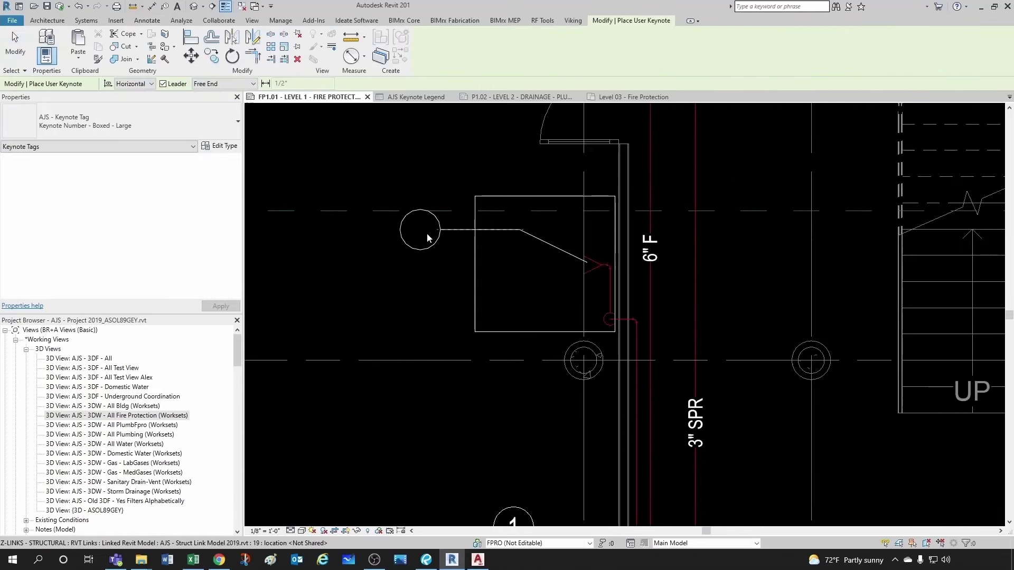
left_click(428, 238)
left_click(374, 171)
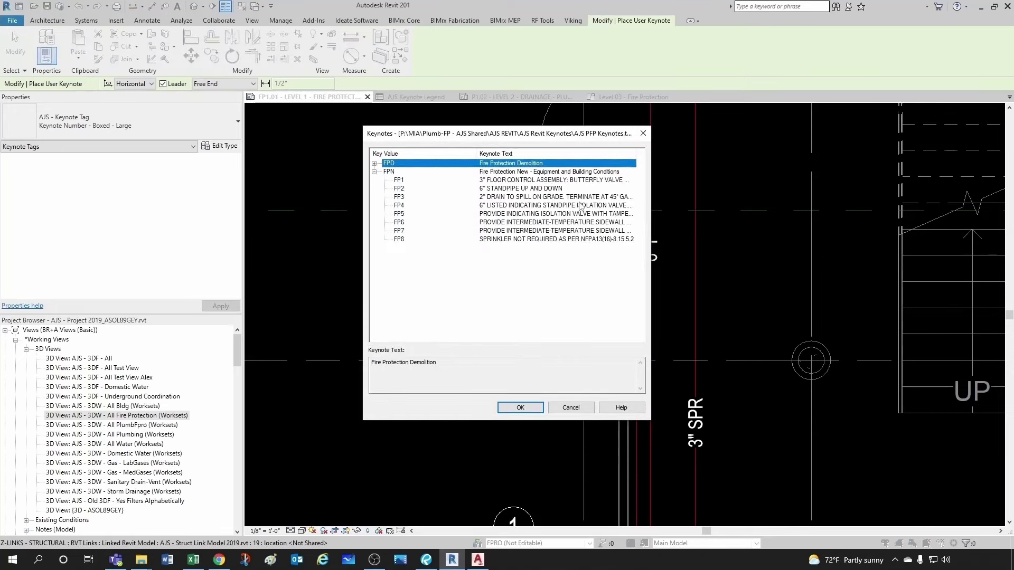
Step: Switch to the master keynote workbook in Excel, review the elevator keynotes FP5 to FP8, and return to Revit
left_click(193, 560)
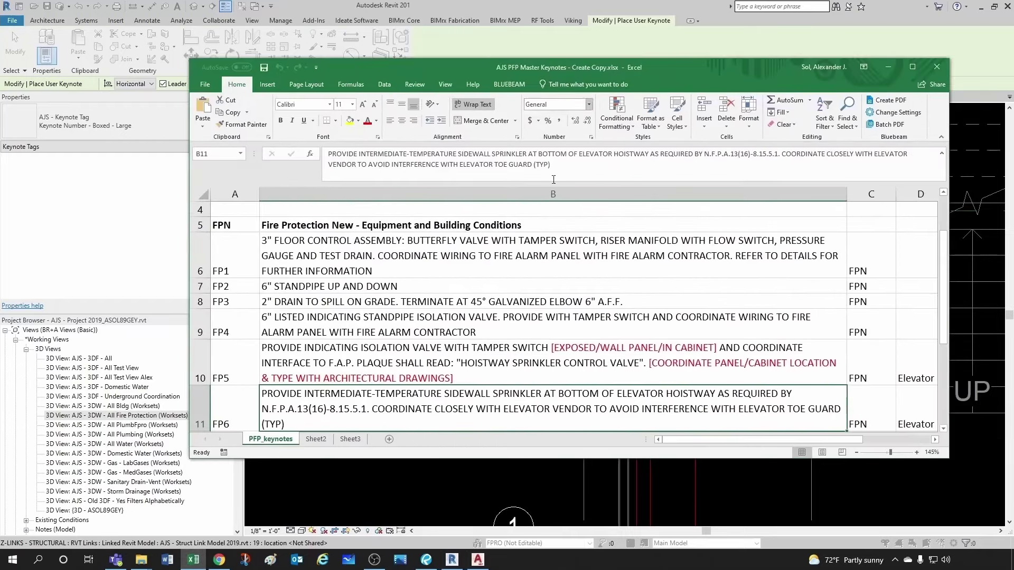
scroll(516, 322, "down", 5)
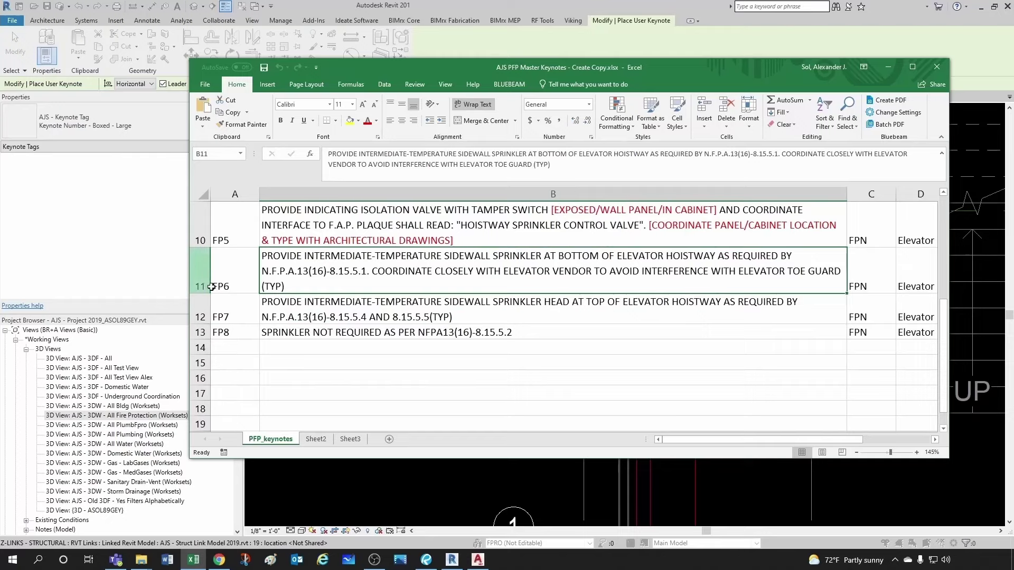
key("alt+Tab")
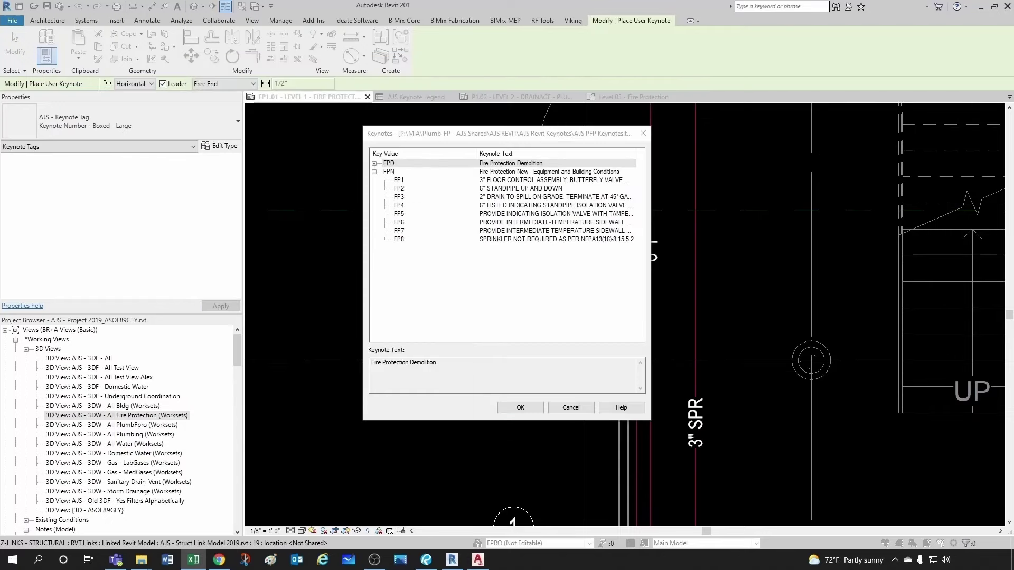
Step: Assign keynote FP6 to the hoistway sprinkler tag and end the keynote placement
left_click(400, 223)
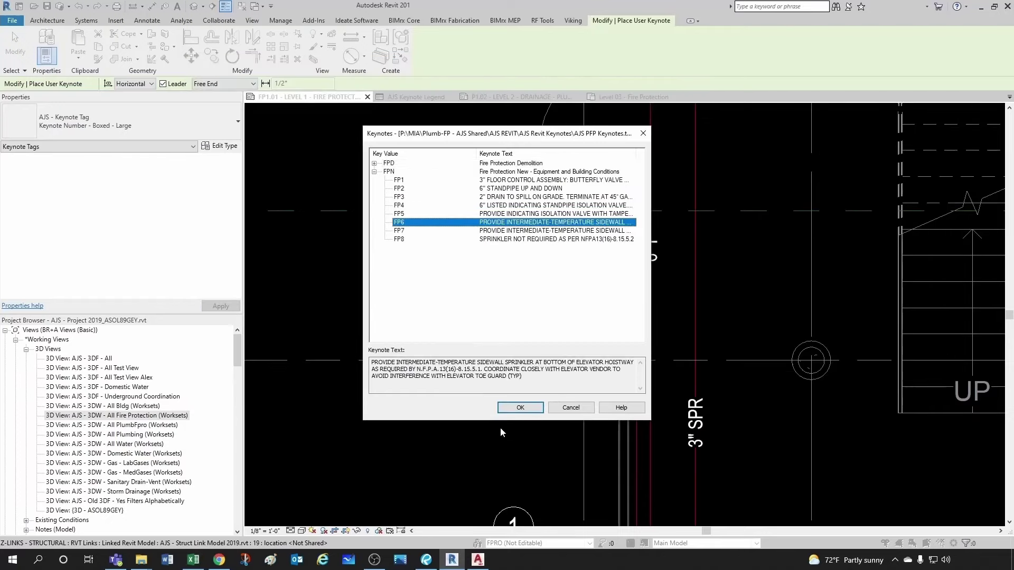
left_click(515, 408)
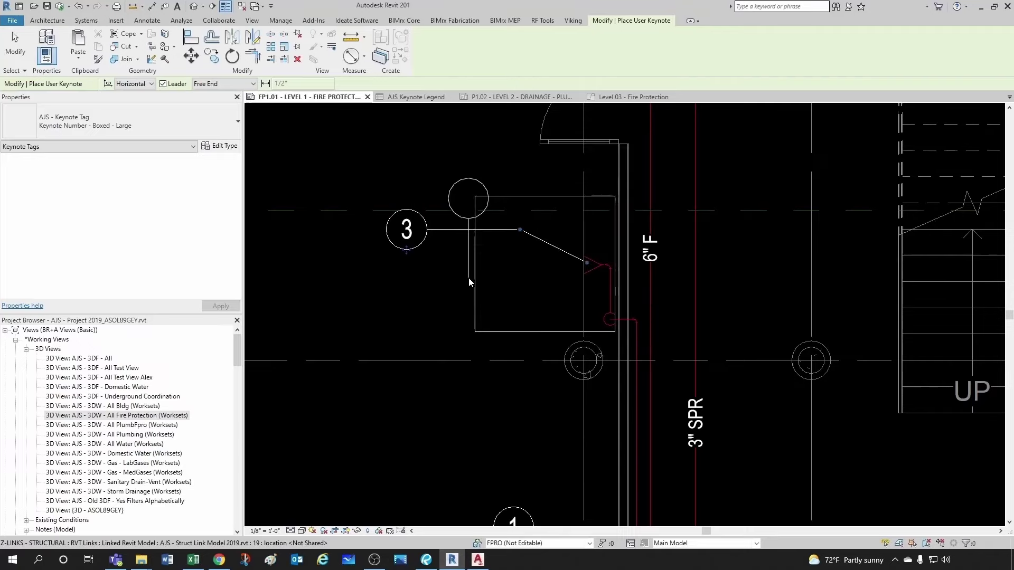
key("Escape")
key("Escape")
scroll(519, 274, "down", 4)
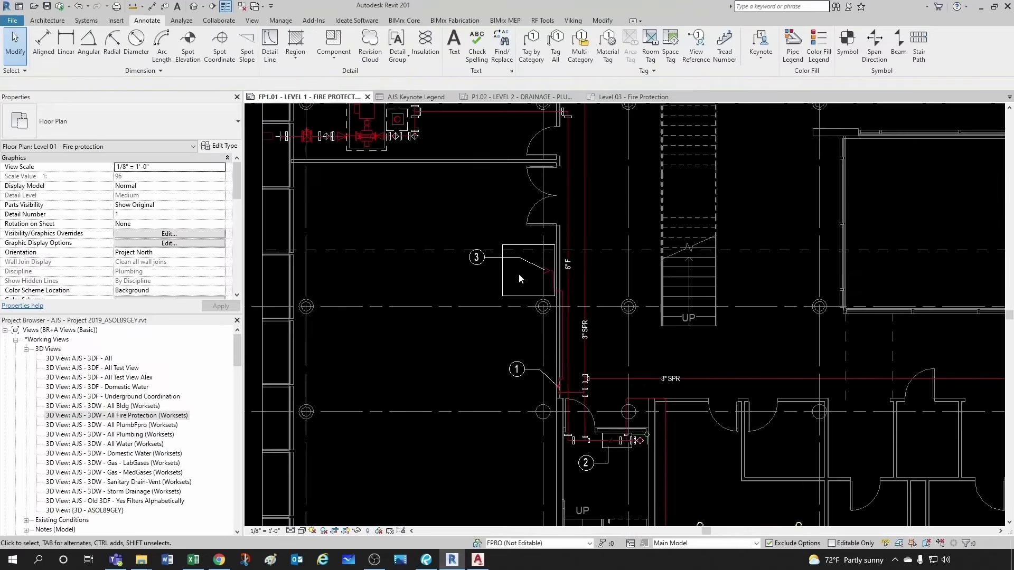
Step: Open the Level 03 - Fire Protection floor plan placed on sheet FP1.03
left_click_drag(237, 356, 233, 409)
scroll(61, 482, "down", 2)
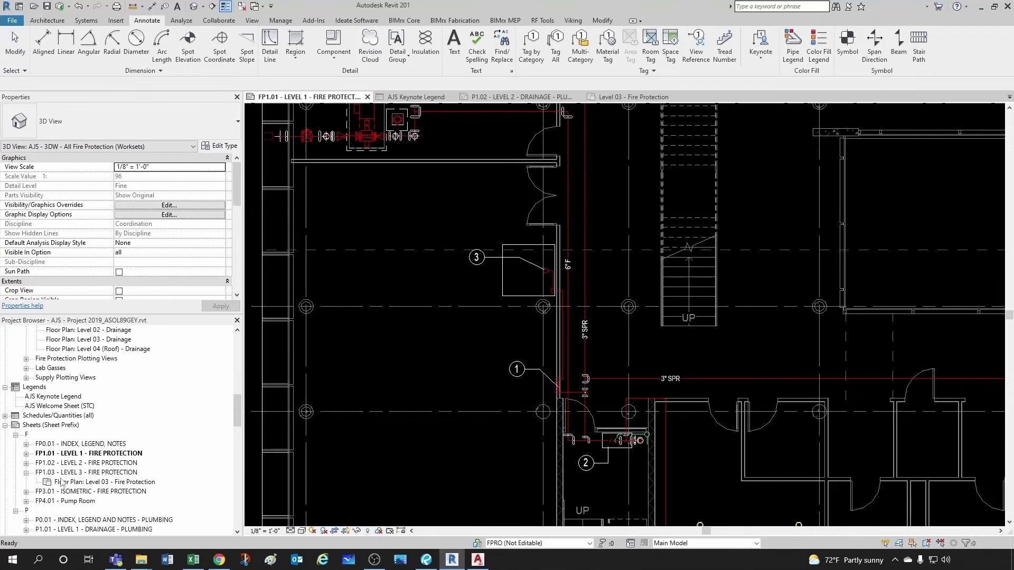
double_click(68, 482)
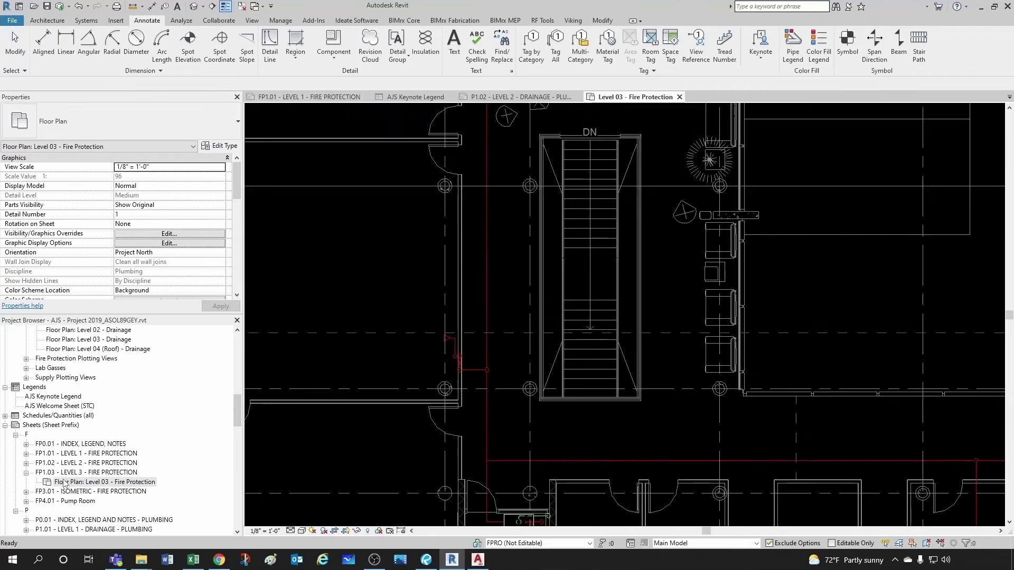
Step: Place a user keynote tag with a leader on the ball valve in the pipe feeding the Level 3 hoistway sprinkler
scroll(485, 340, "up", 5)
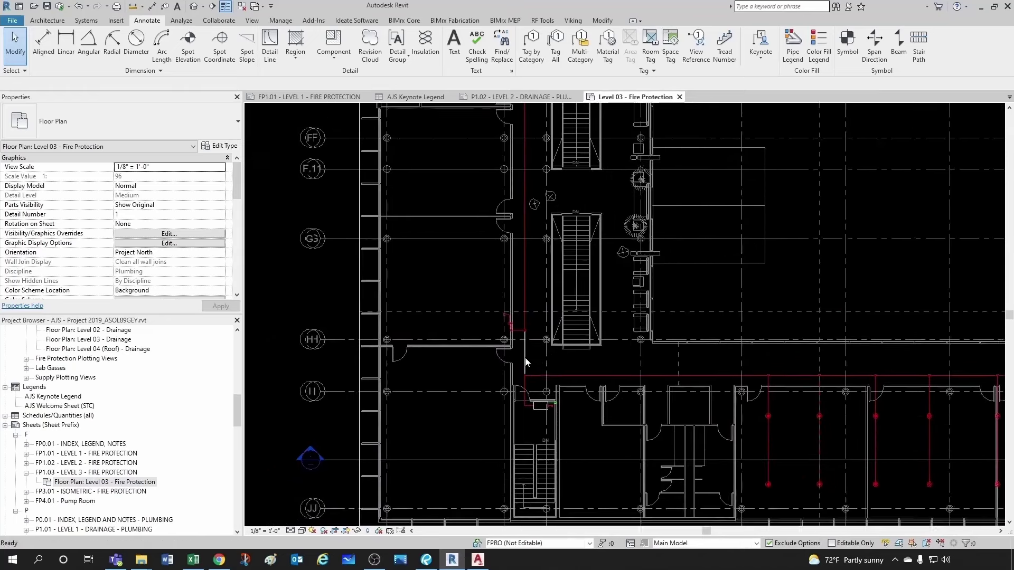
middle_click_drag(468, 308, 493, 314)
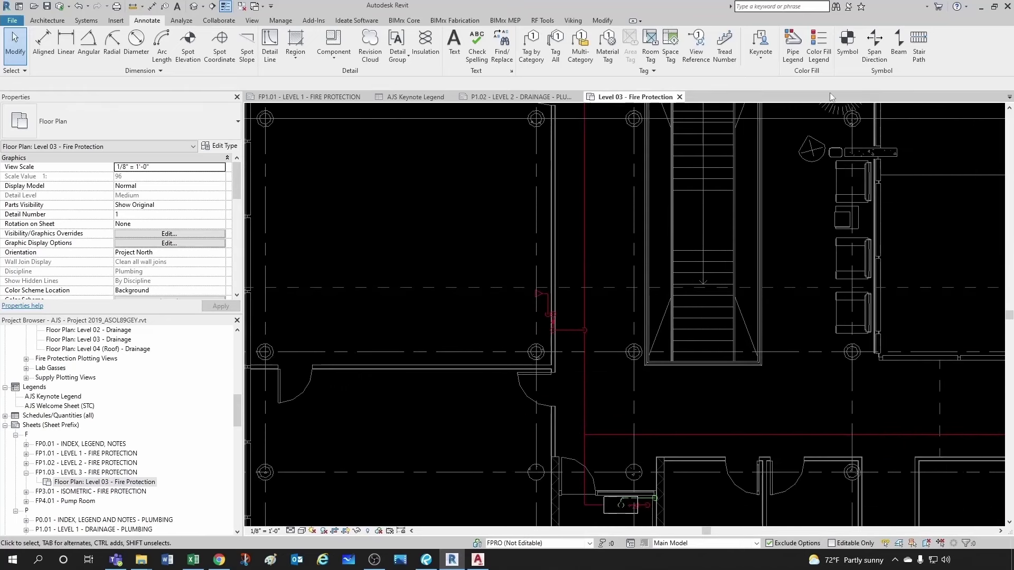
left_click(760, 57)
left_click(776, 117)
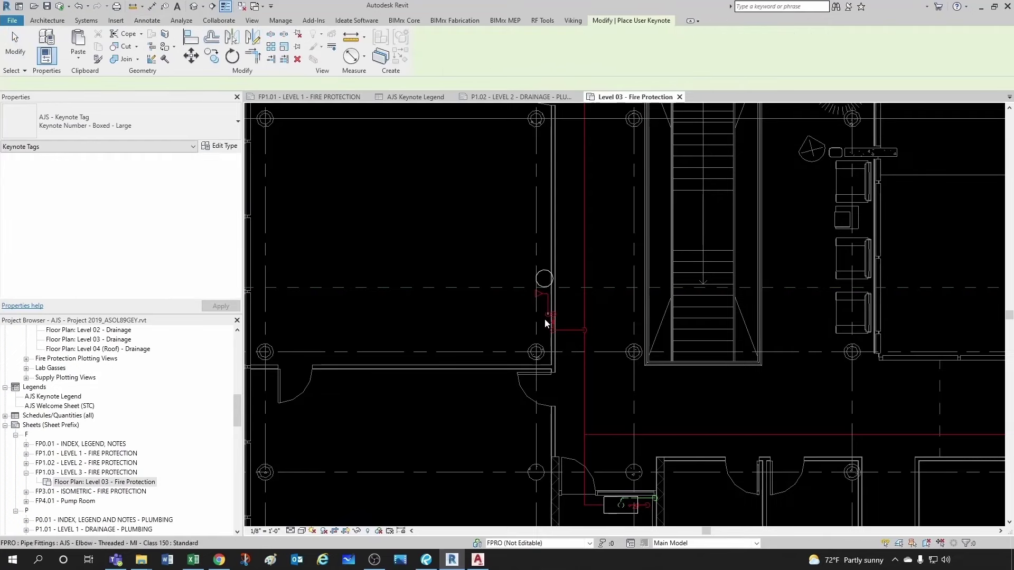
scroll(545, 323, "up", 3)
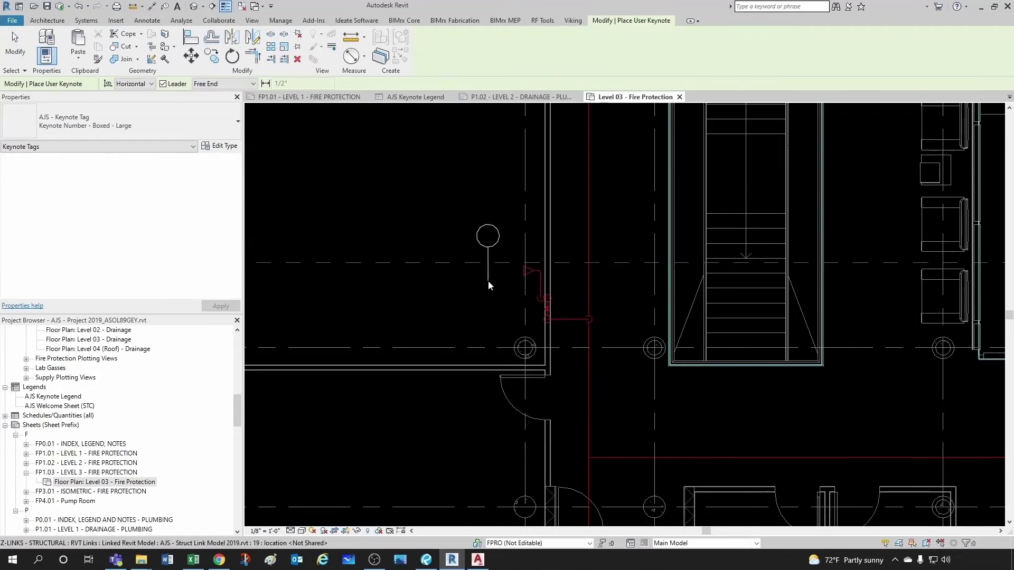
scroll(549, 311, "up", 5)
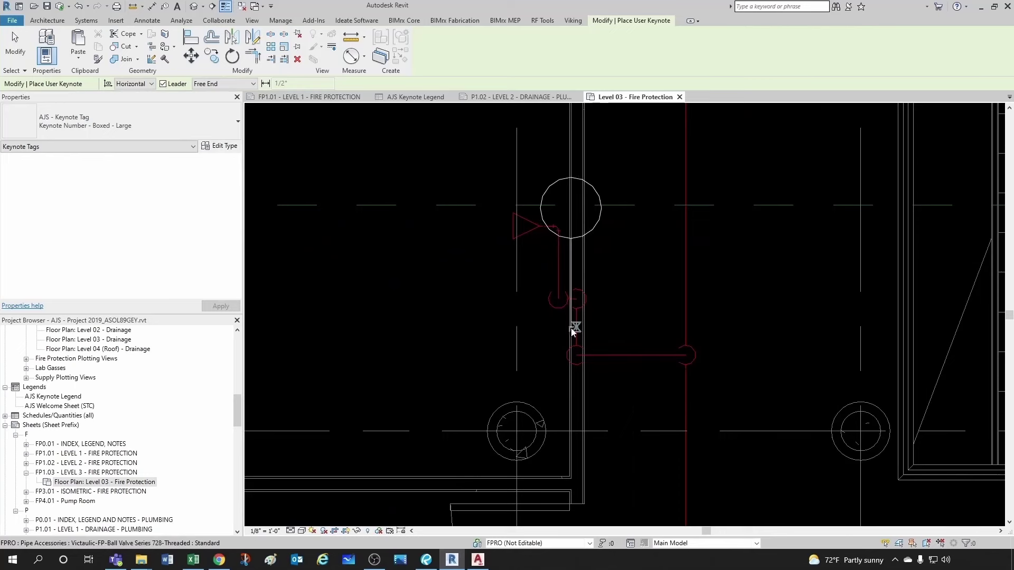
left_click(574, 328)
left_click(429, 283)
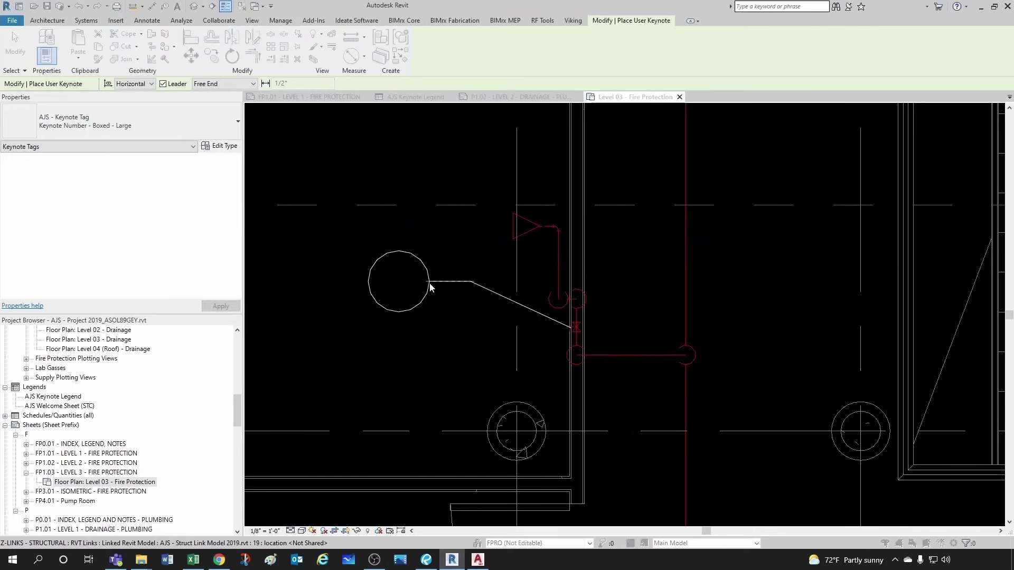
Step: Assign keynote FP5 from the FPN group to the valve tag and end the keynote placement
left_click(374, 172)
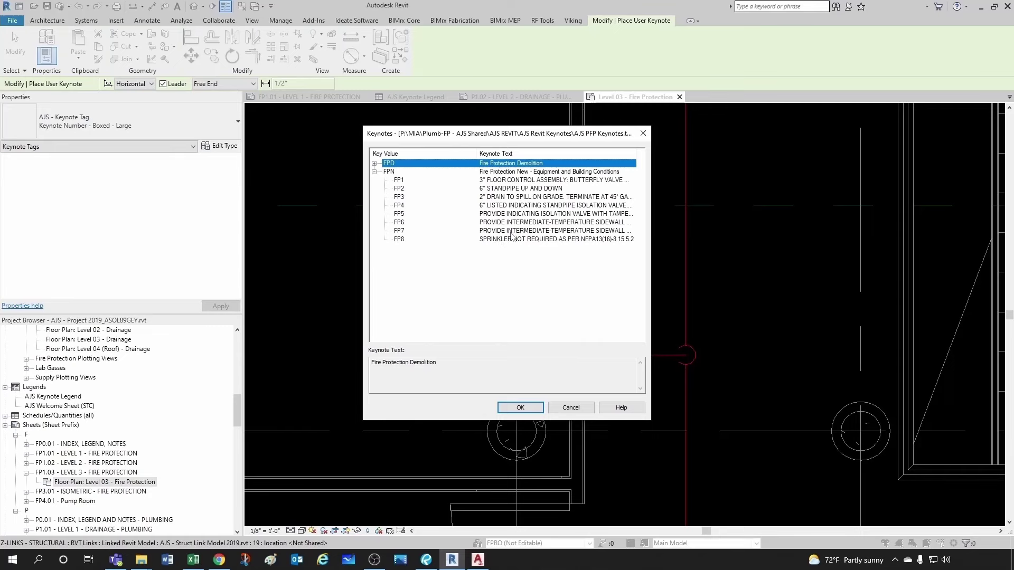
left_click(398, 214)
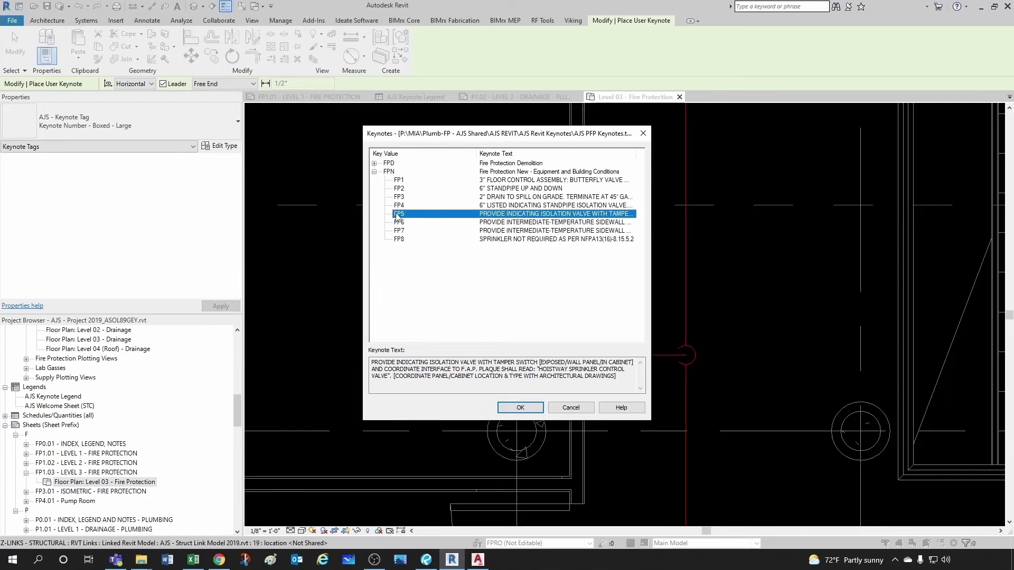
left_click(520, 407)
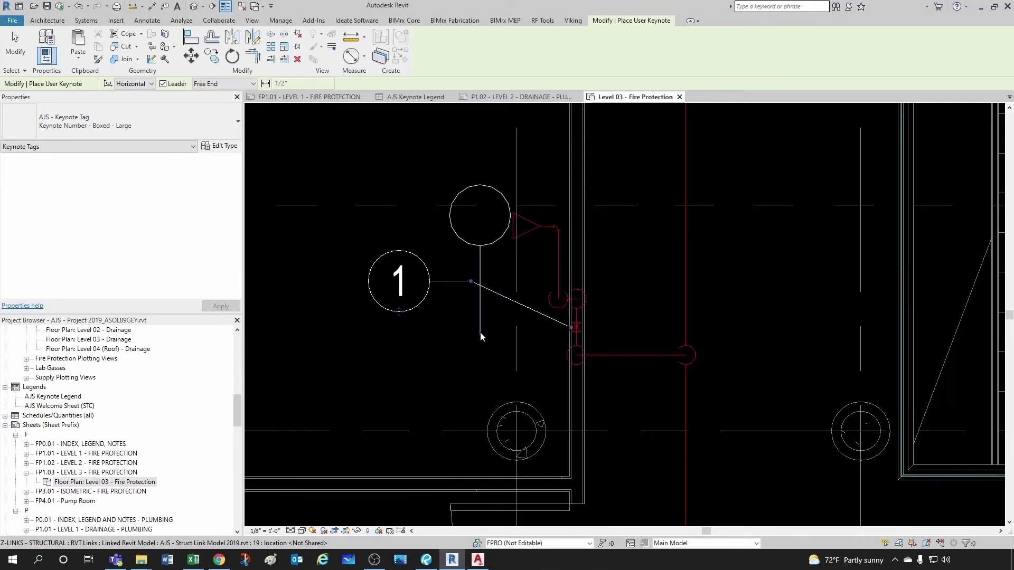
key("Escape")
key("Escape")
Step: Move the valve's keynote tag down so that its leader rises to the valve from below
scroll(481, 325, "down", 2)
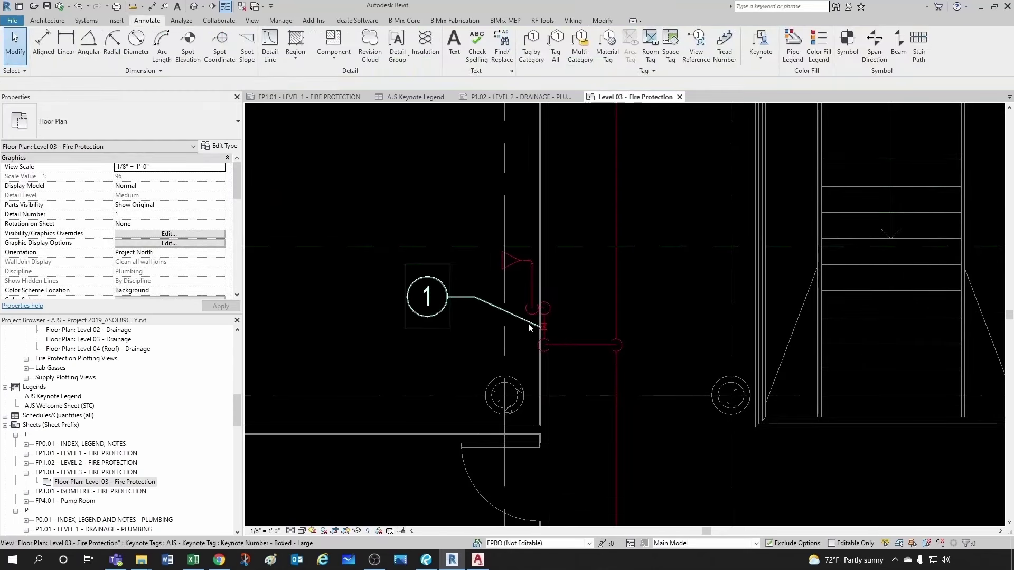
scroll(460, 308, "up", 1)
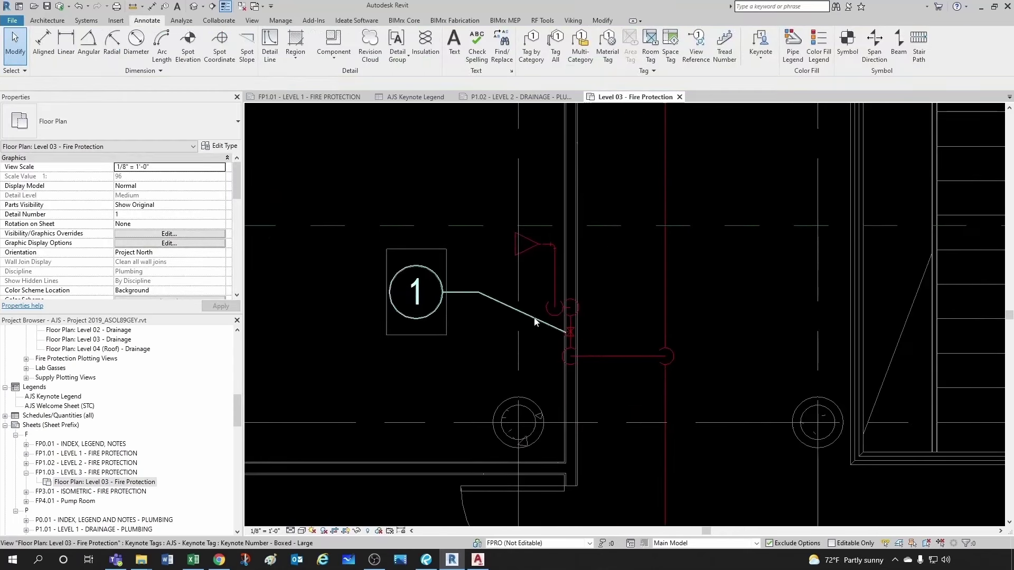
scroll(487, 309, "down", 3)
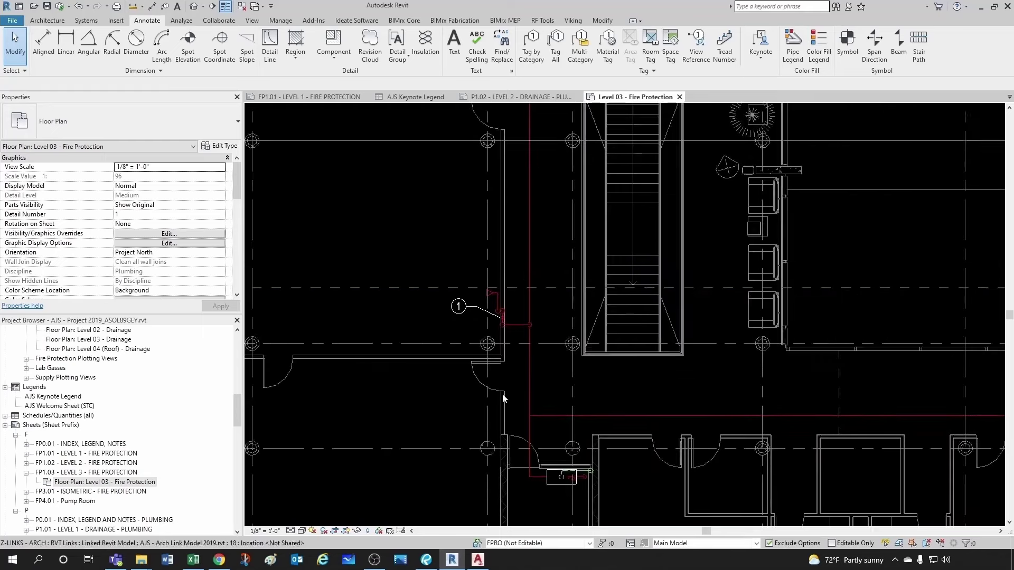
scroll(477, 315, "up", 3)
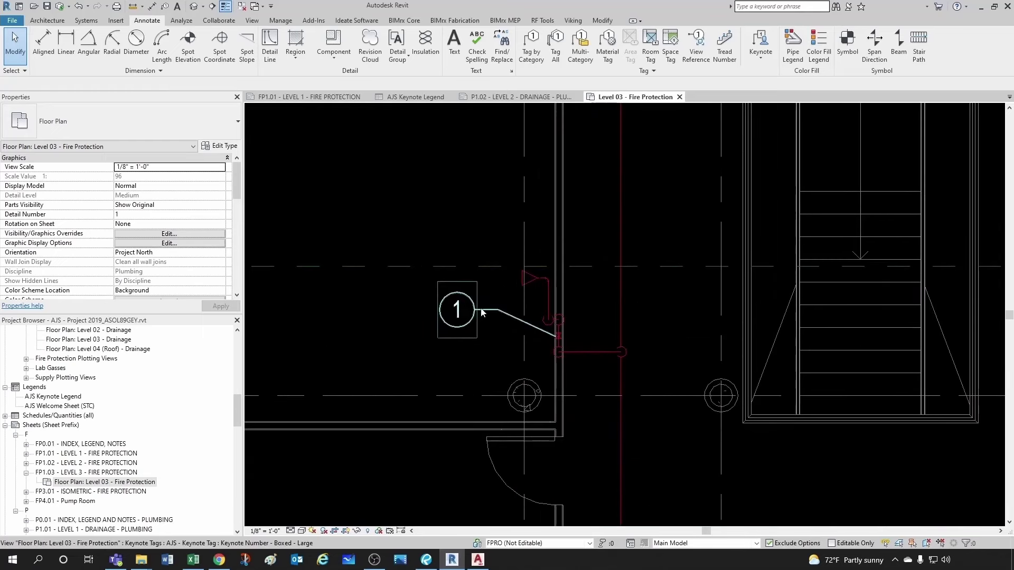
left_click(482, 313)
scroll(465, 317, "up", 1)
mouse_move(452, 324)
left_mouse_down("ctrl")
mouse_move(446, 384)
mouse_move(471, 386)
left_mouse_up("ctrl")
left_click(476, 308)
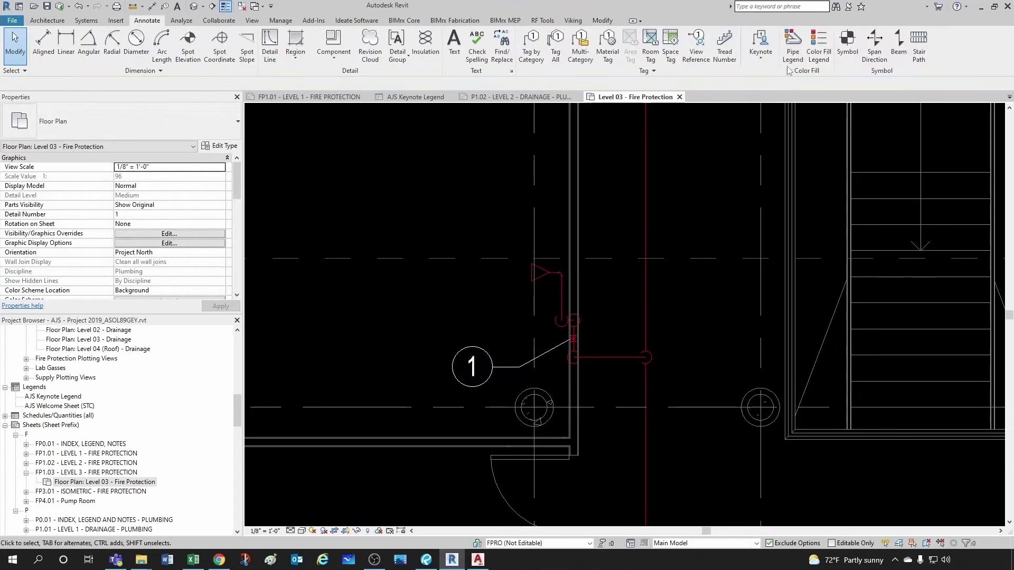
Step: Place a user keynote tag with a leader on the Level 3 hoistway sidewall sprinkler and expand the FPN keynote group
left_click(761, 52)
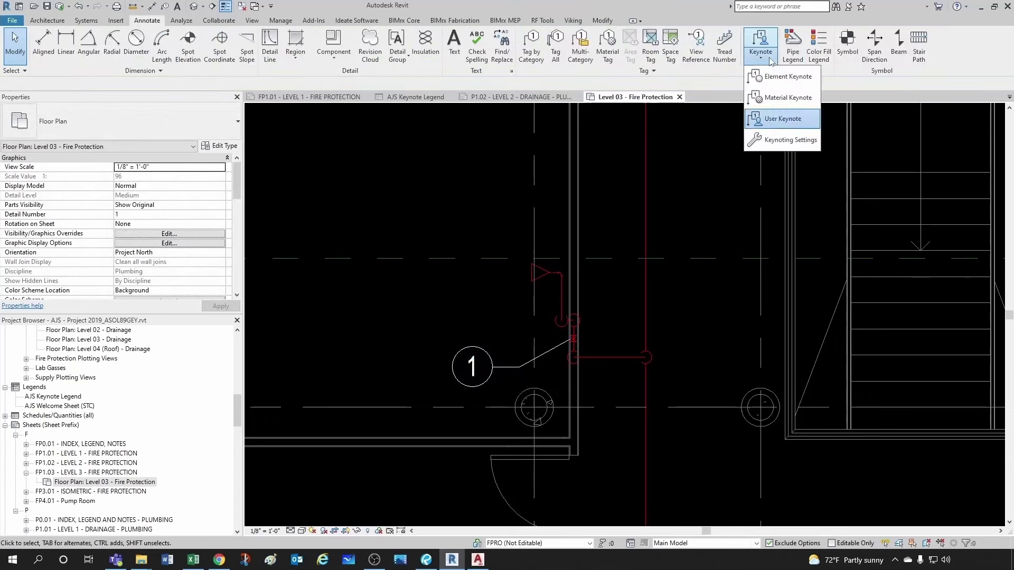
left_click(779, 119)
scroll(526, 267, "up", 2)
scroll(527, 271, "down", 1)
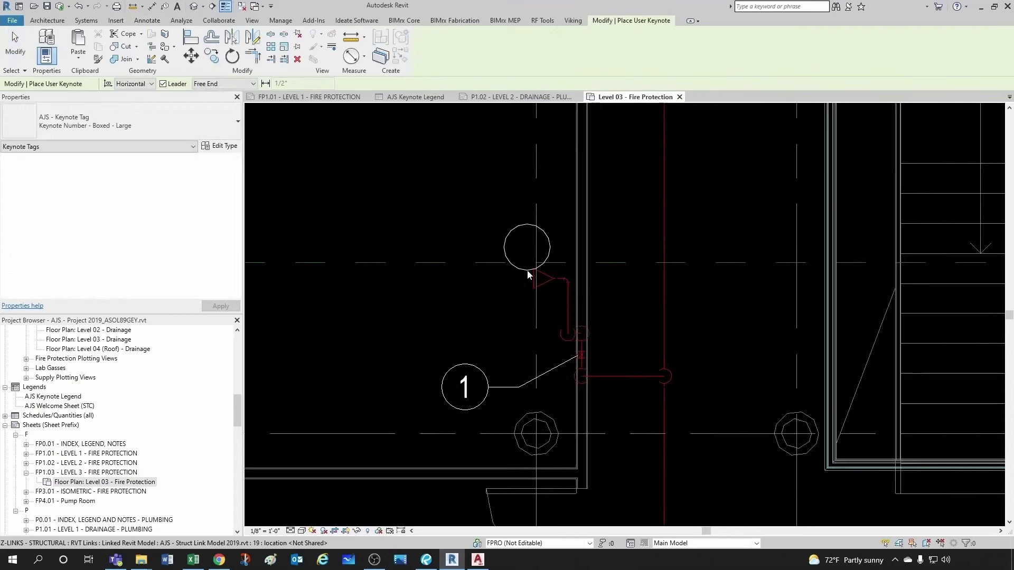
scroll(527, 270, "down", 1)
left_click(530, 274)
left_click(458, 235)
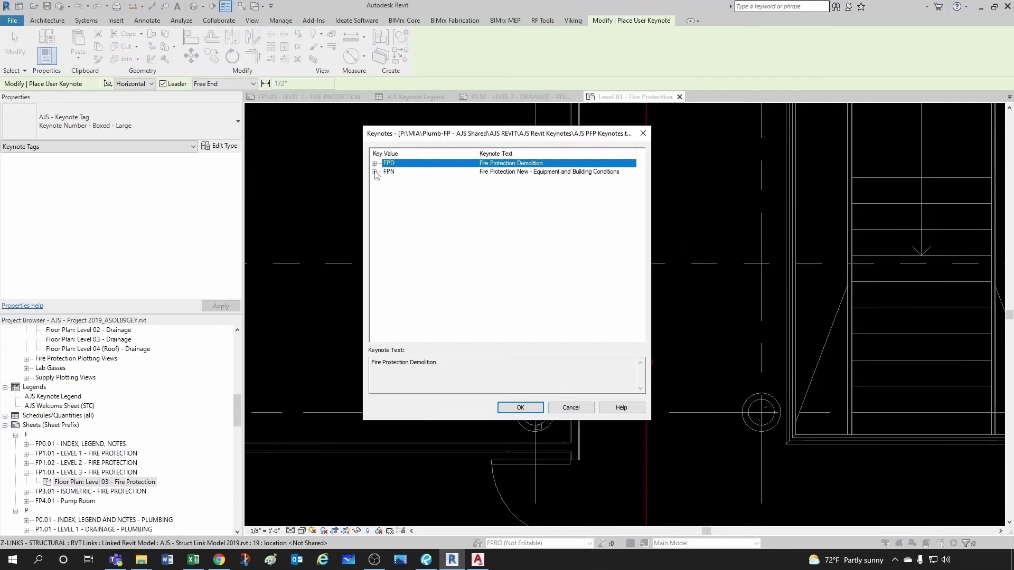
left_click(374, 172)
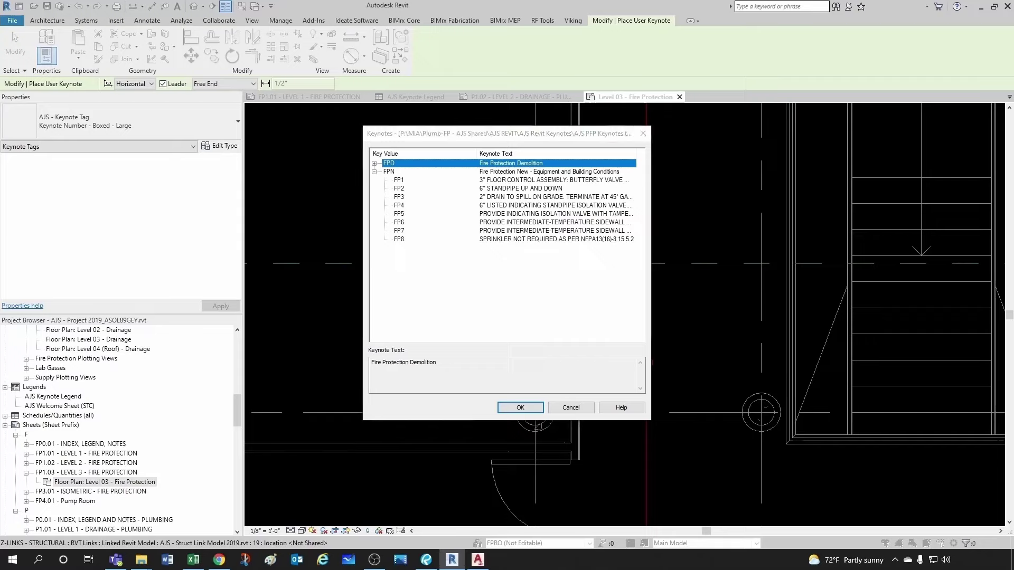
Step: Switch to the master keynote workbook in Excel, review the top-of-hoistway sprinkler keynote FP7, and return to Revit
key("alt+Tab")
left_click(520, 387)
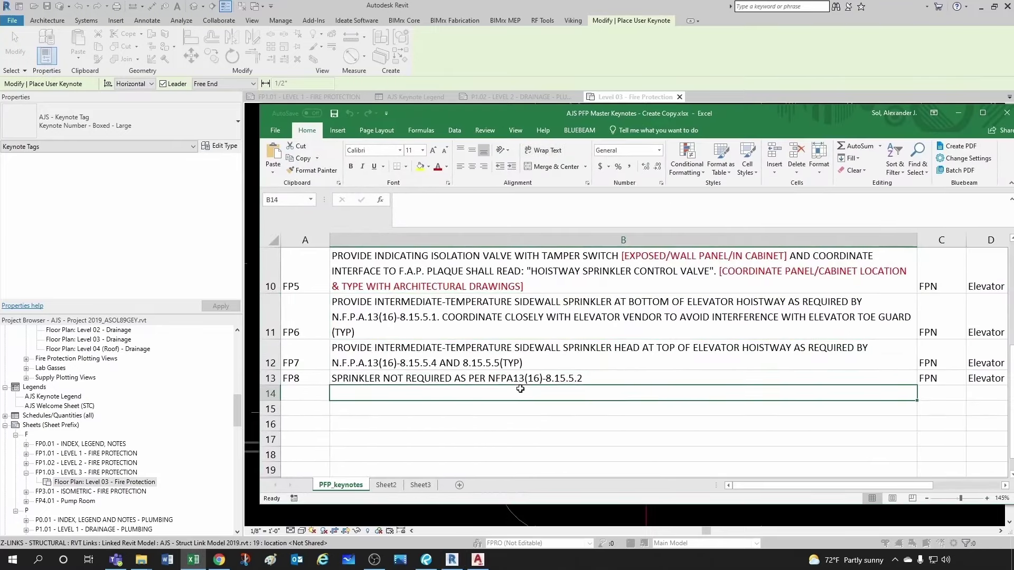
scroll(520, 388, "up", 1)
scroll(539, 363, "down", 1)
left_click(634, 355)
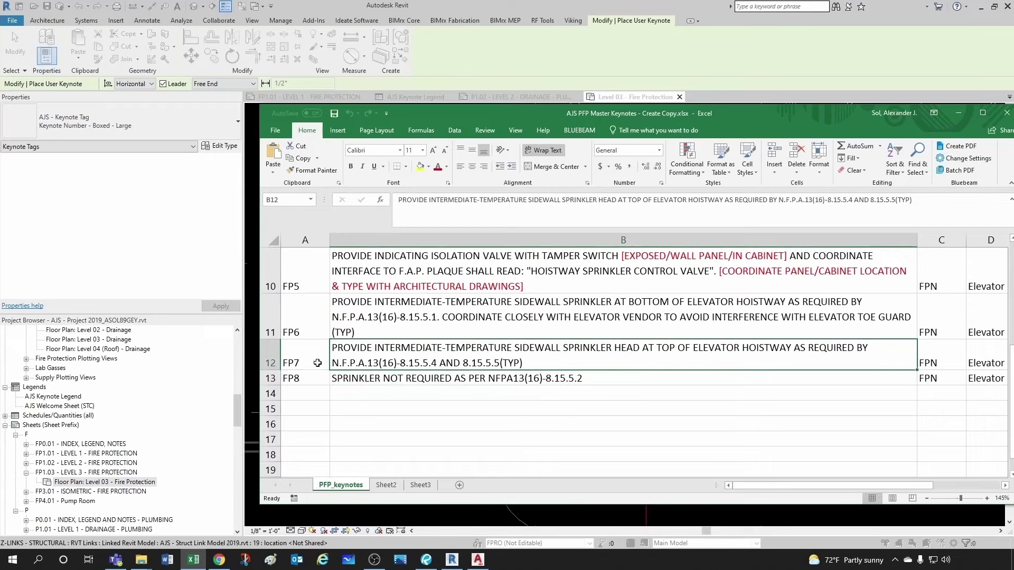
left_click_drag(583, 118, 587, 117)
key("alt+Tab")
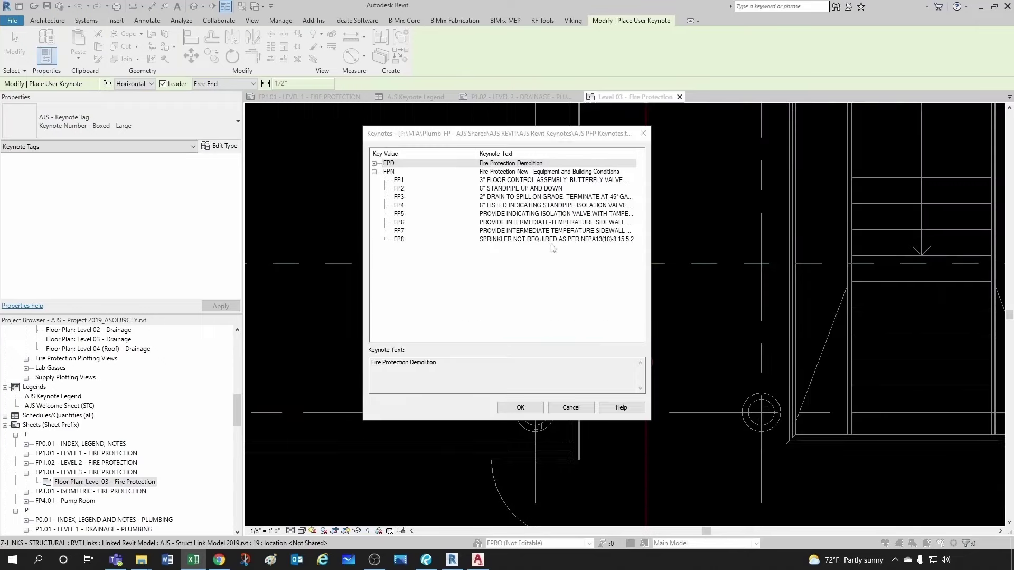
Step: Assign keynote FP7 to the Level 3 hoistway sprinkler tag and end the keynote placement
left_click(397, 231)
left_click(520, 408)
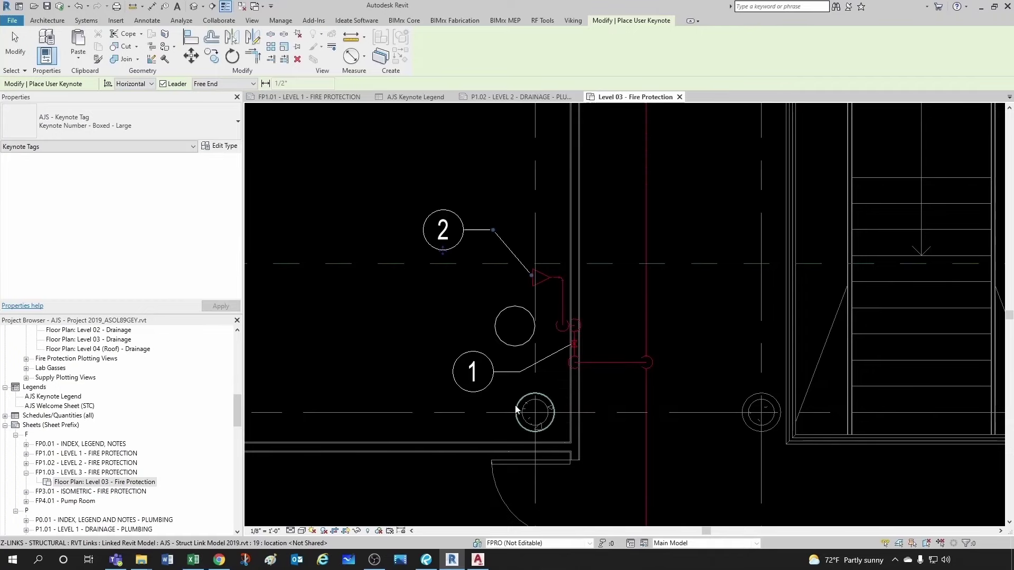
scroll(445, 344, "down", 2)
key("Escape")
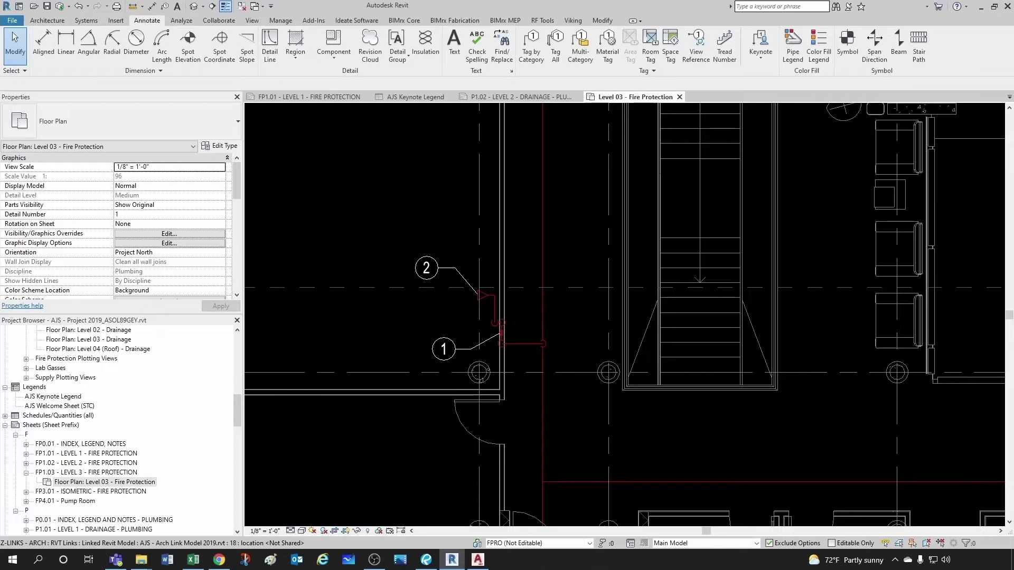
Step: Open sheet FP1.03 - LEVEL 3 - FIRE PROTECTION and place the AJS Keynote Legend in the empty area beside the plan's upper wing
scroll(463, 316, "down", 5)
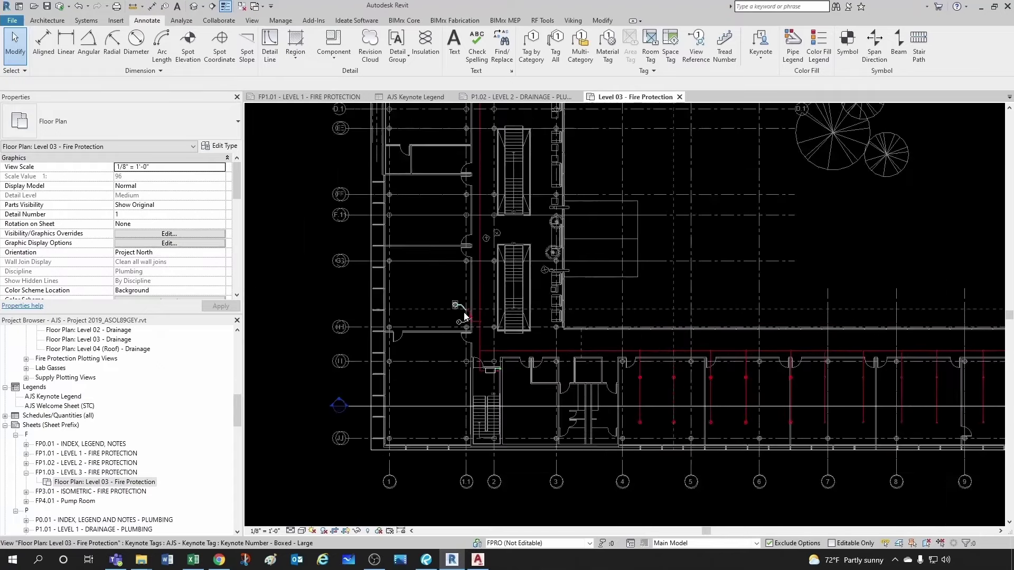
scroll(464, 316, "down", 5)
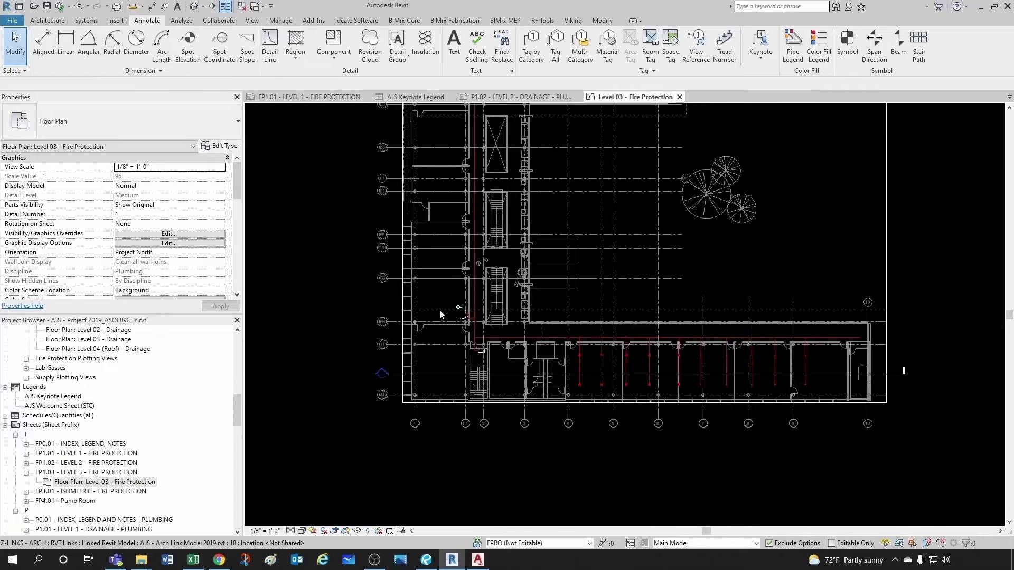
double_click(72, 473)
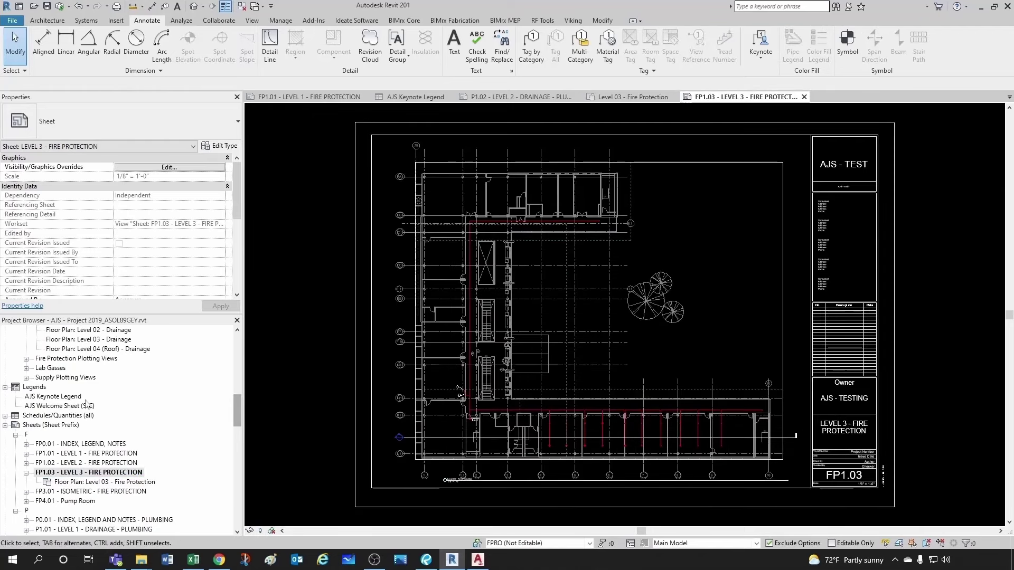
left_click(52, 397)
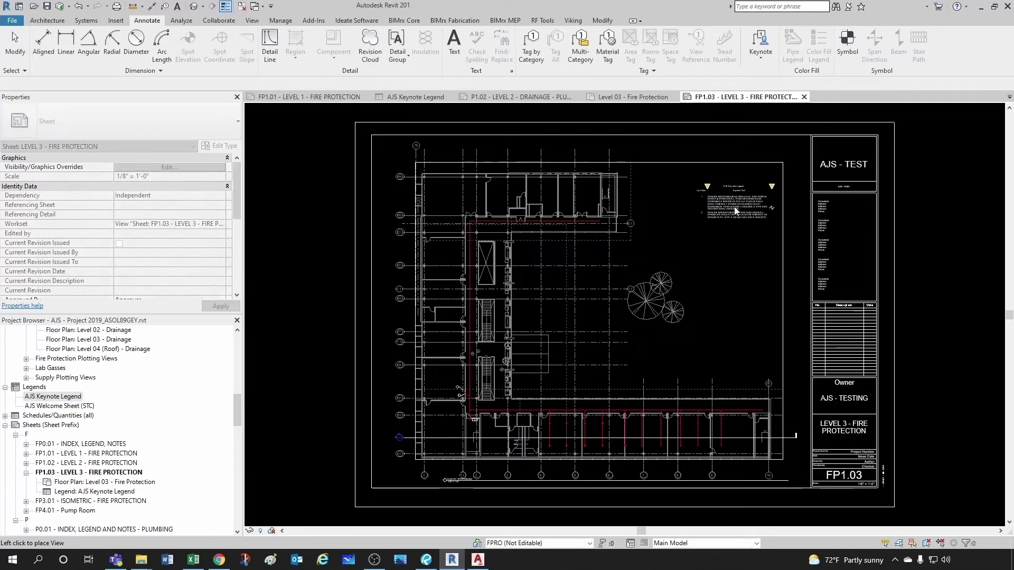
left_click(734, 202)
left_click(837, 251)
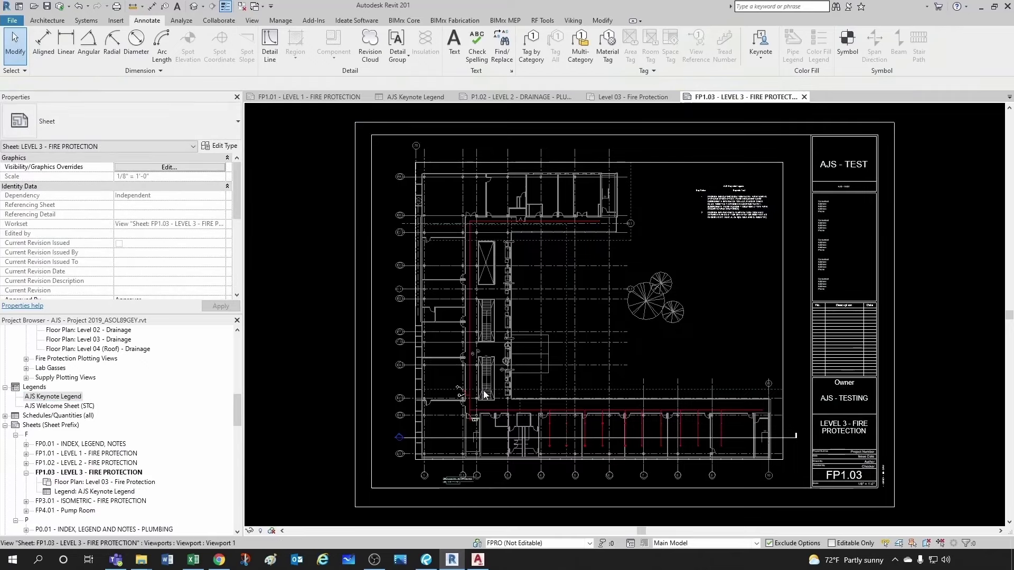
Step: Examine the valve and sprinkler keynote tags at the elevator hoistway on sheet FP1.03
scroll(463, 365, "up", 5)
scroll(438, 443, "up", 6)
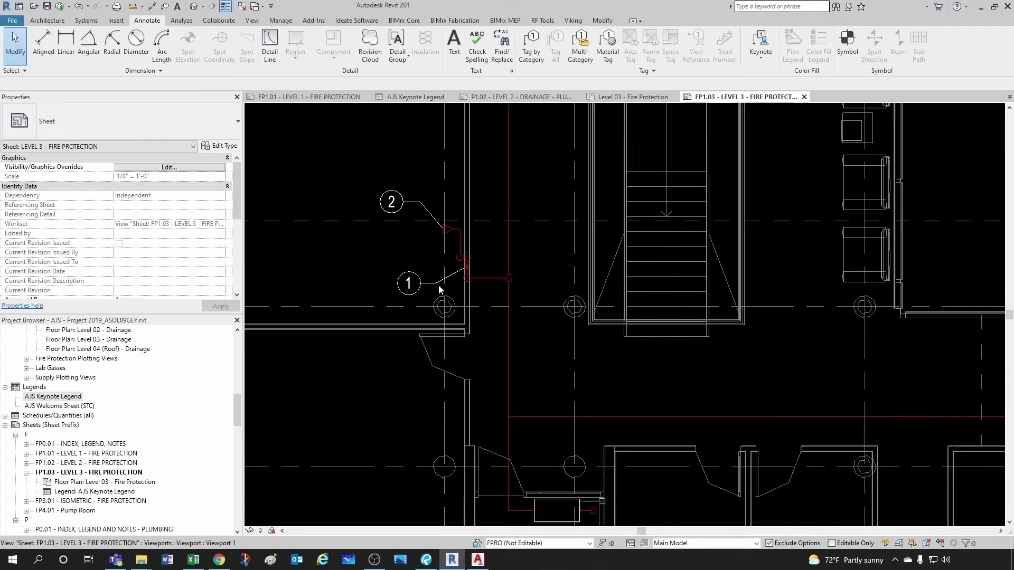
scroll(524, 242, "up", 2)
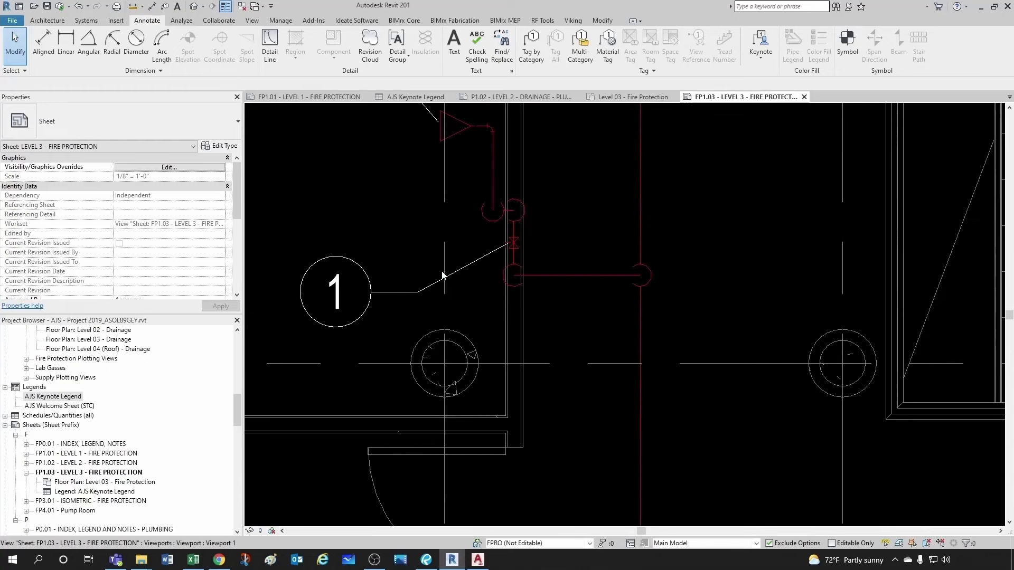
scroll(515, 243, "up", 2)
scroll(538, 242, "down", 2)
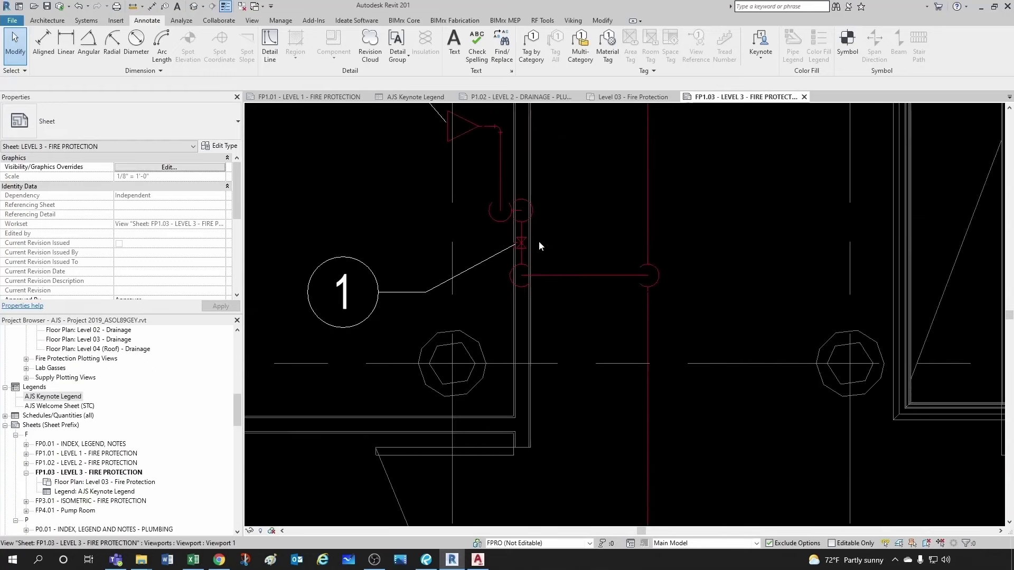
scroll(517, 249, "down", 2)
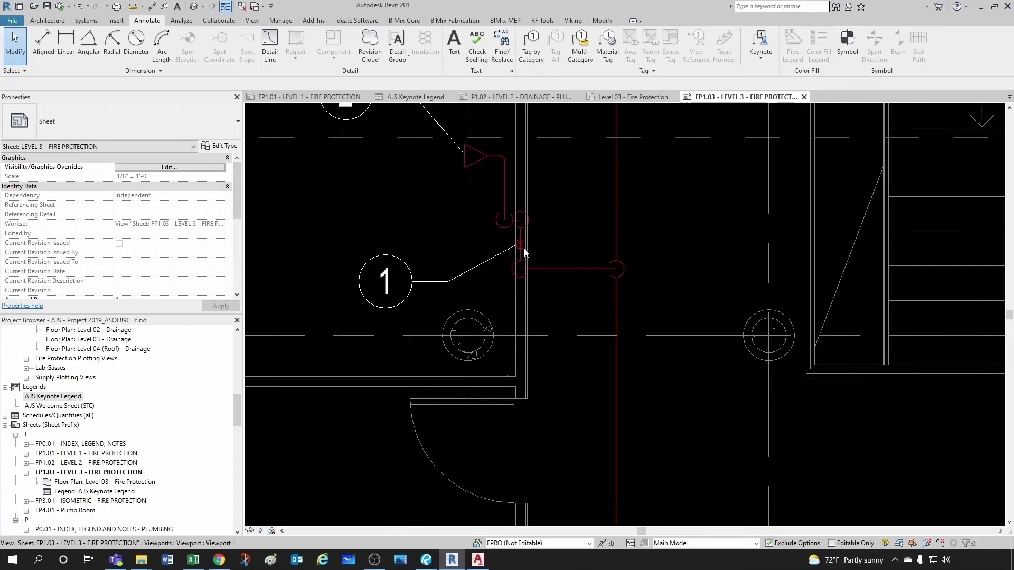
scroll(522, 254, "down", 1)
scroll(523, 257, "down", 3)
scroll(396, 280, "up", 3)
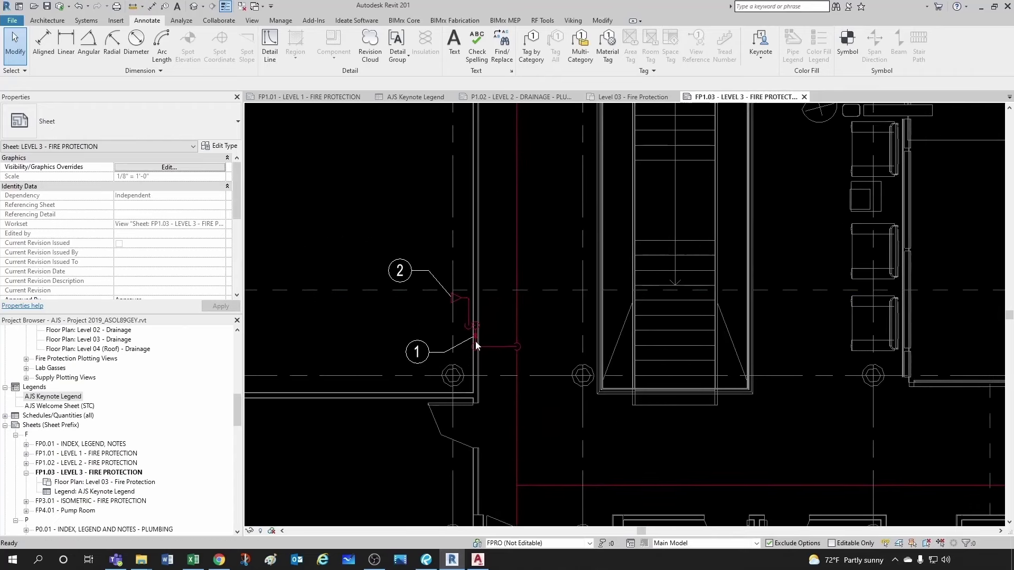
scroll(464, 303, "down", 4)
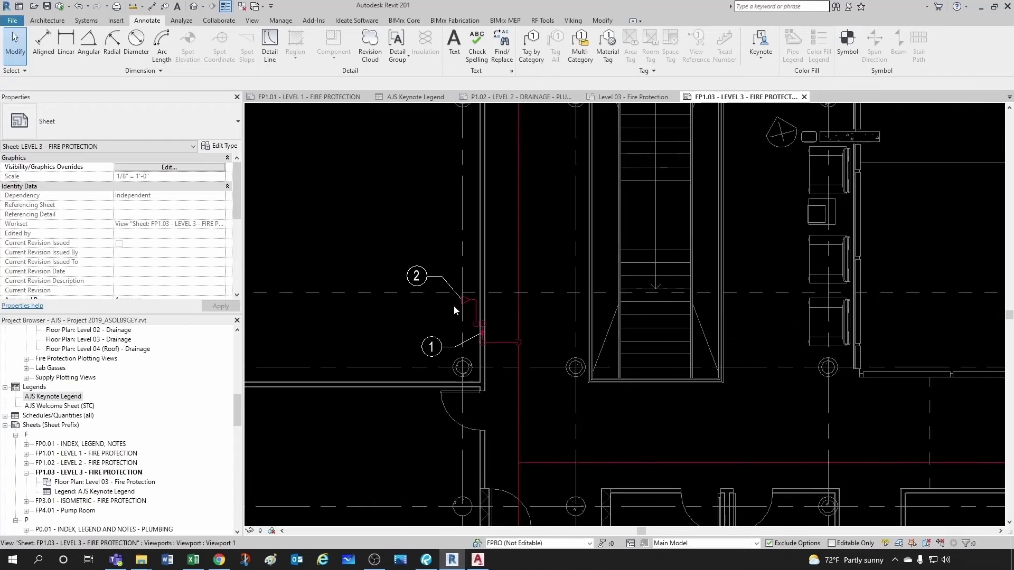
scroll(453, 317, "down", 2)
scroll(459, 312, "down", 5)
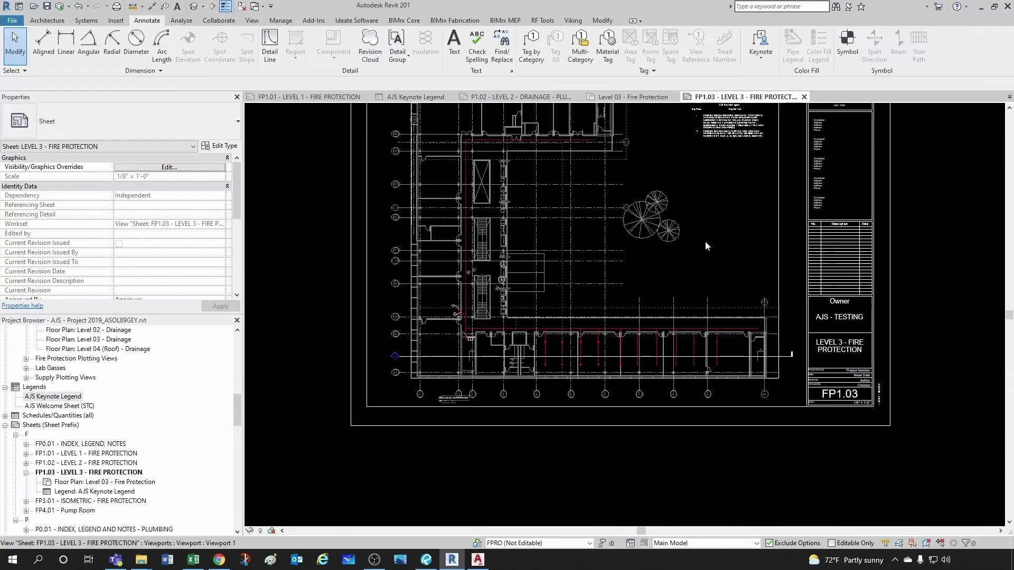
Step: Read the entries of the AJS Keynote Legend on sheet FP1.03
middle_click_drag(705, 241, 605, 273)
scroll(602, 207, "up", 8)
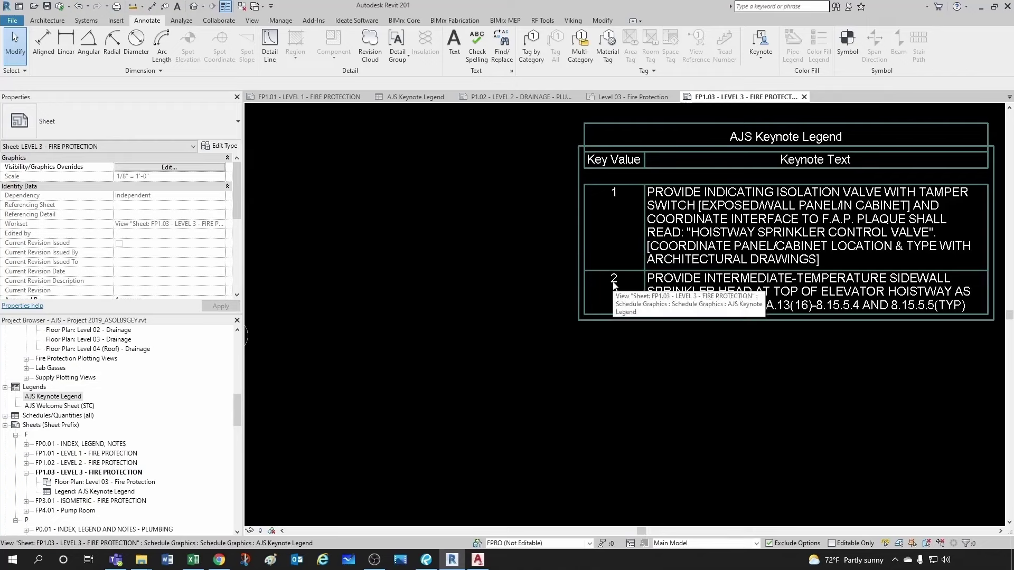
scroll(680, 296, "down", 2)
scroll(680, 295, "down", 2)
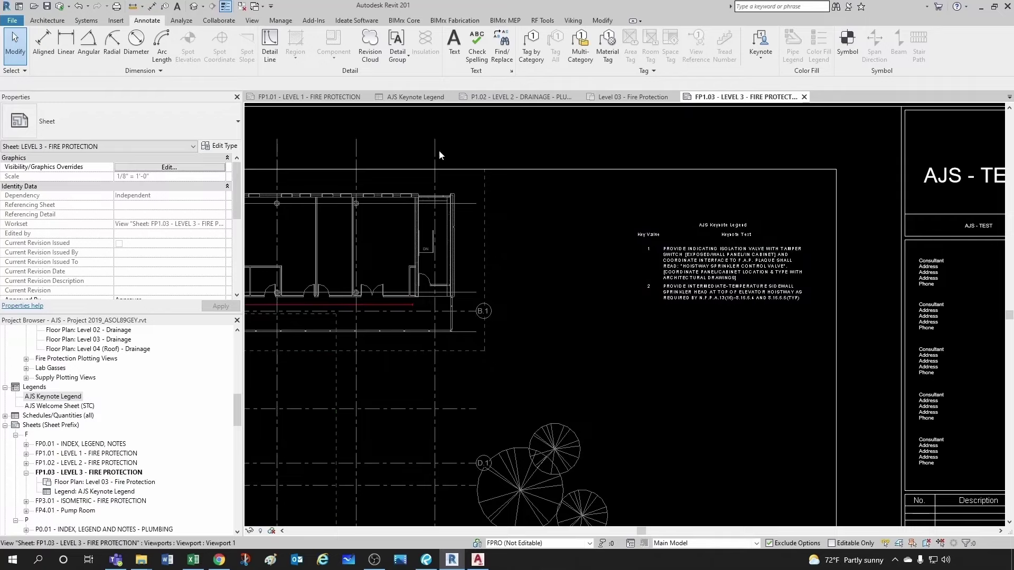
Step: Switch to sheet FP1.01, examine the keynote tags around the elevator hoistway, and deactivate the plan view
left_click(310, 95)
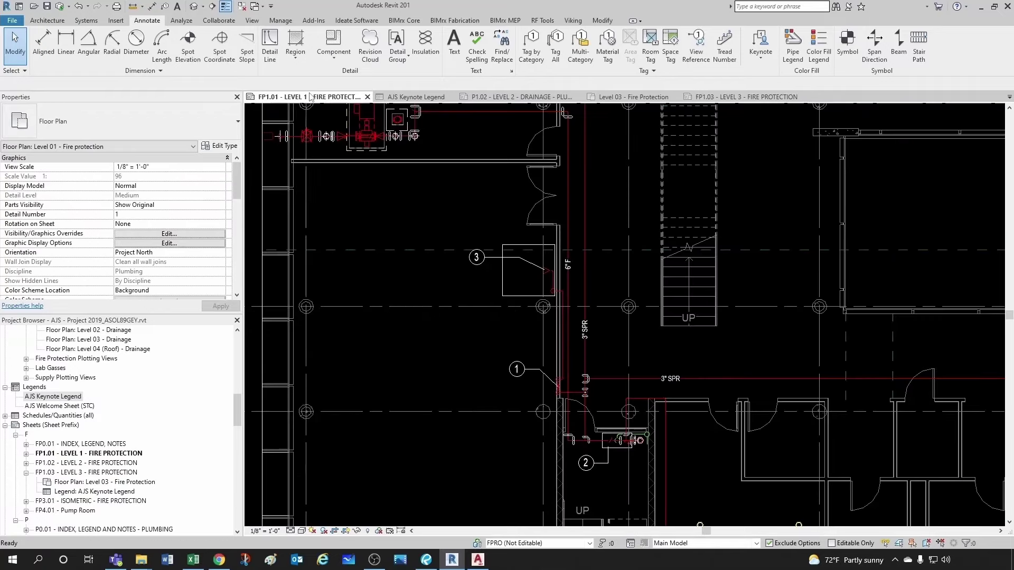
scroll(654, 291, "down", 2)
scroll(567, 341, "up", 4)
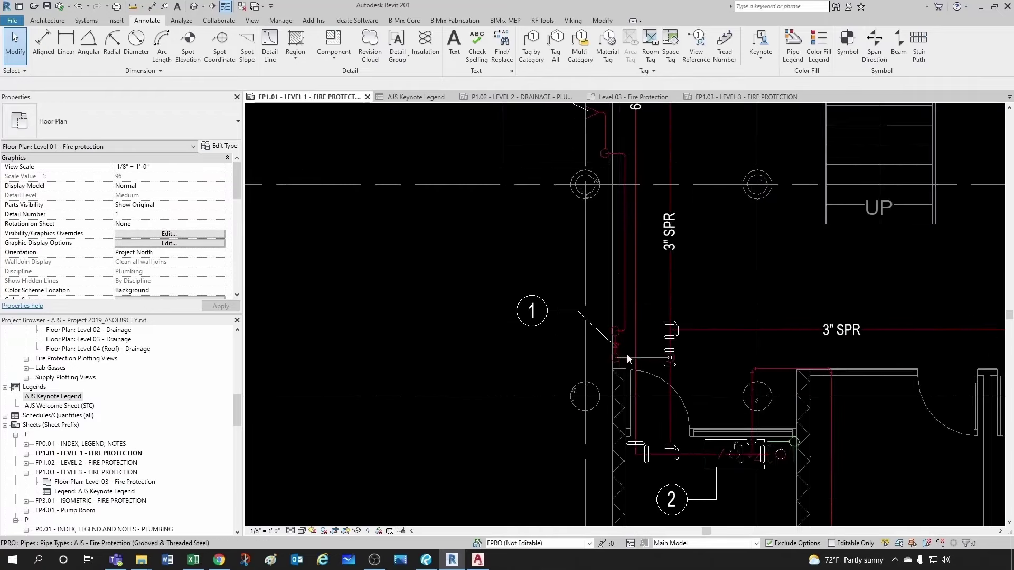
scroll(603, 373, "down", 2)
scroll(603, 372, "down", 6)
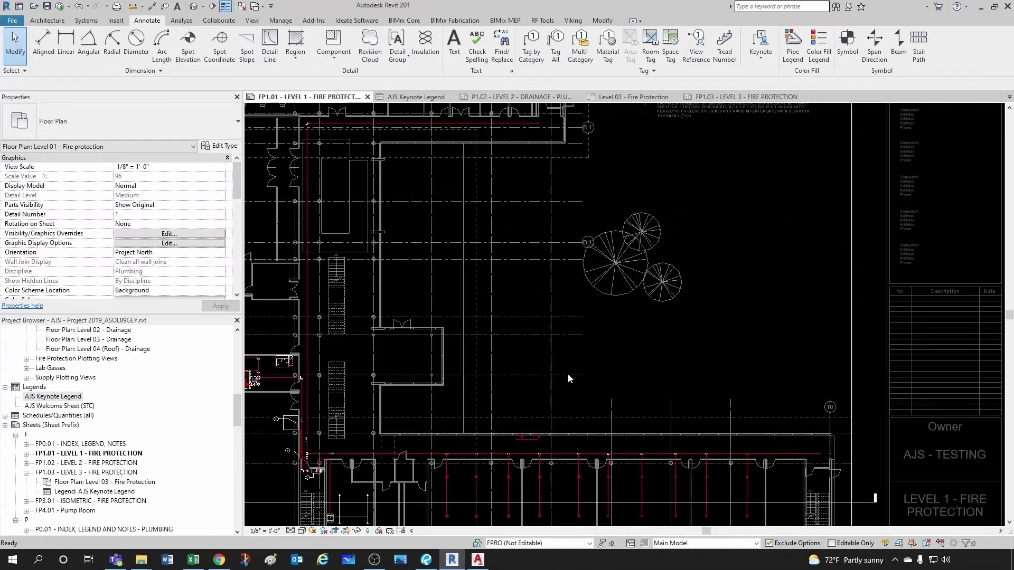
double_click(904, 245)
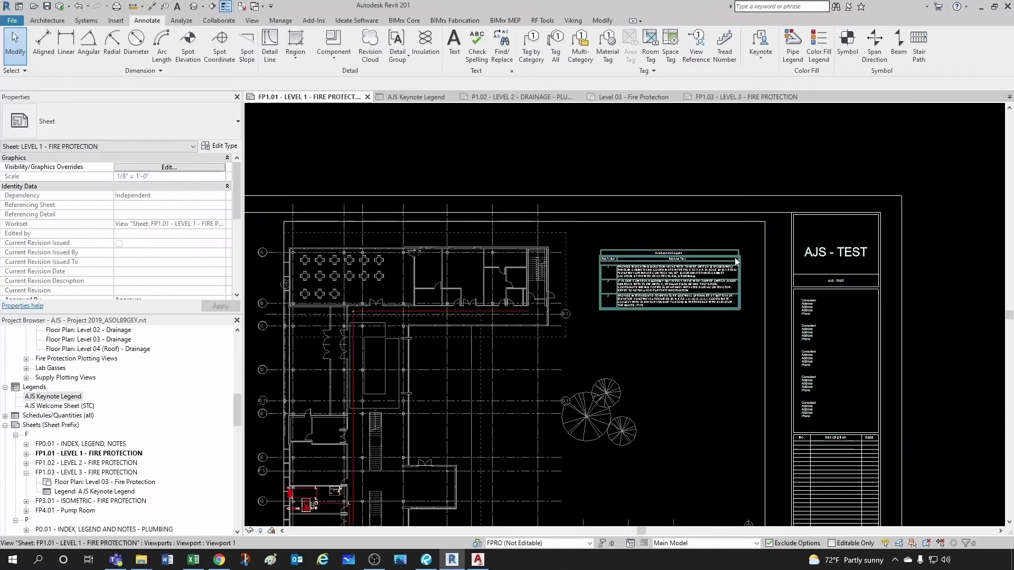
Step: Compare the AJS Keynote Legend entries on sheet FP1.01 with the valve, floor control and sprinkler tags in the plan
scroll(626, 280, "up", 3)
scroll(626, 280, "up", 2)
scroll(761, 270, "down", 2)
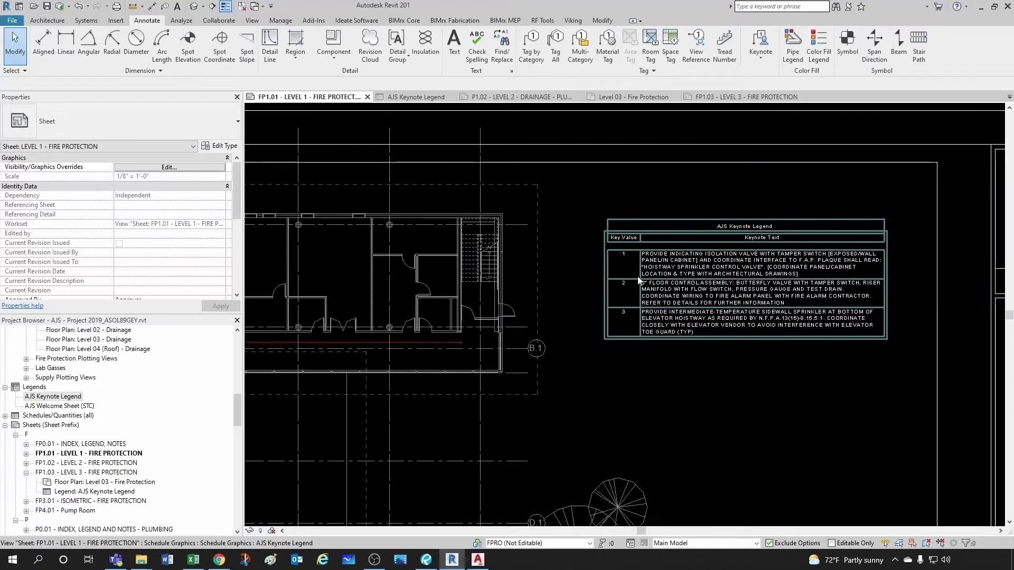
scroll(623, 288, "down", 4)
scroll(456, 449, "up", 8)
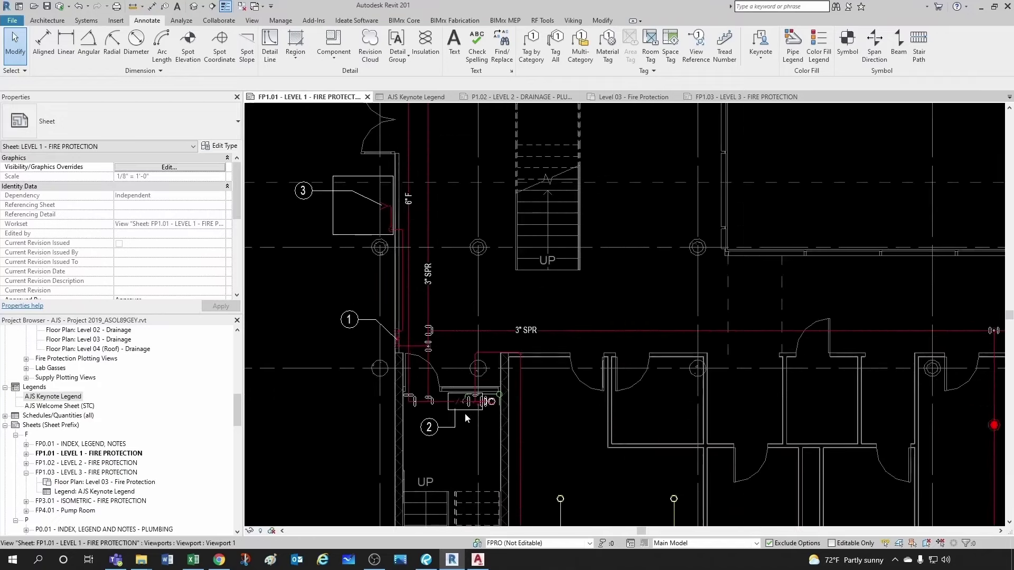
scroll(465, 413, "down", 7)
scroll(617, 205, "up", 4)
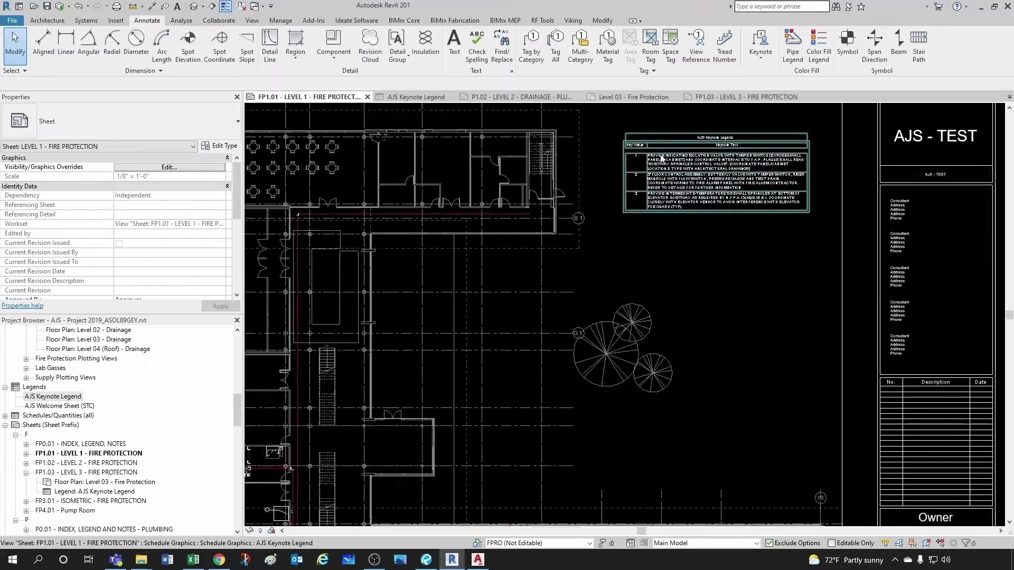
scroll(613, 227, "up", 3)
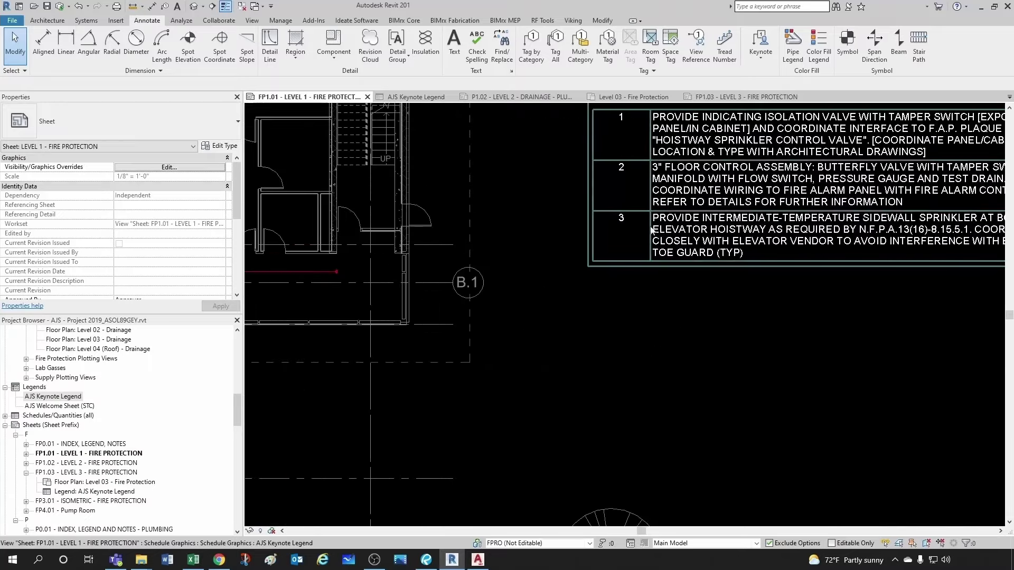
scroll(769, 235, "down", 3)
scroll(913, 233, "up", 2)
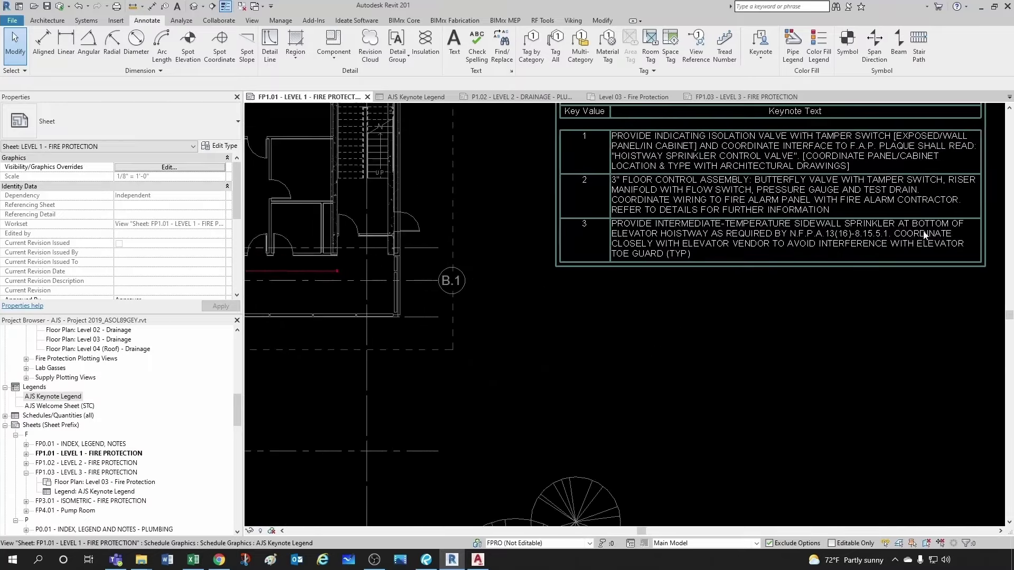
scroll(656, 253, "down", 5)
middle_click_drag(656, 261, 474, 405)
scroll(449, 407, "up", 10)
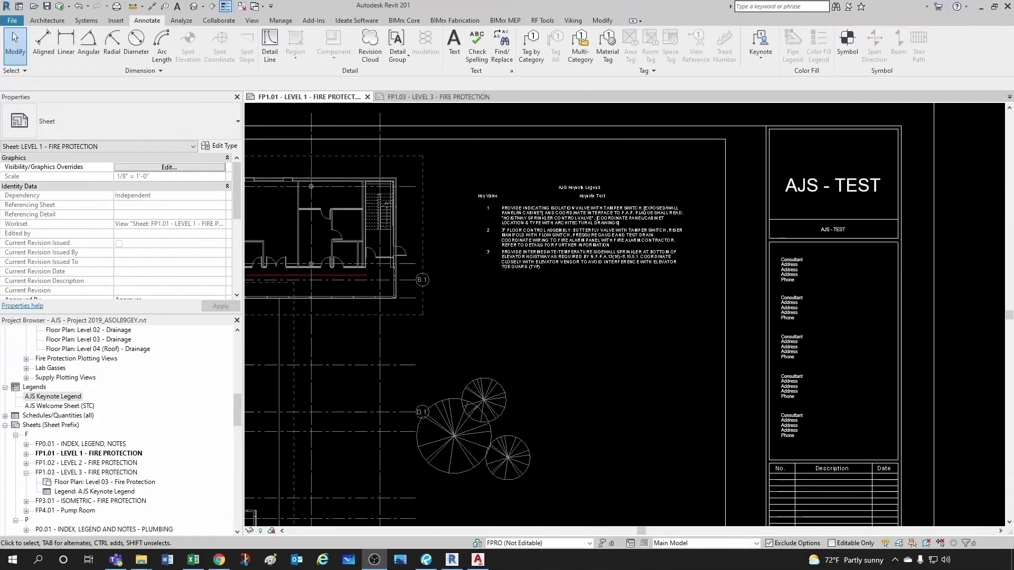
Step: Open the AJS Keynote Legend for editing, add a blank line after each Key Value, and turn off its column headers
scroll(614, 354, "up", 2)
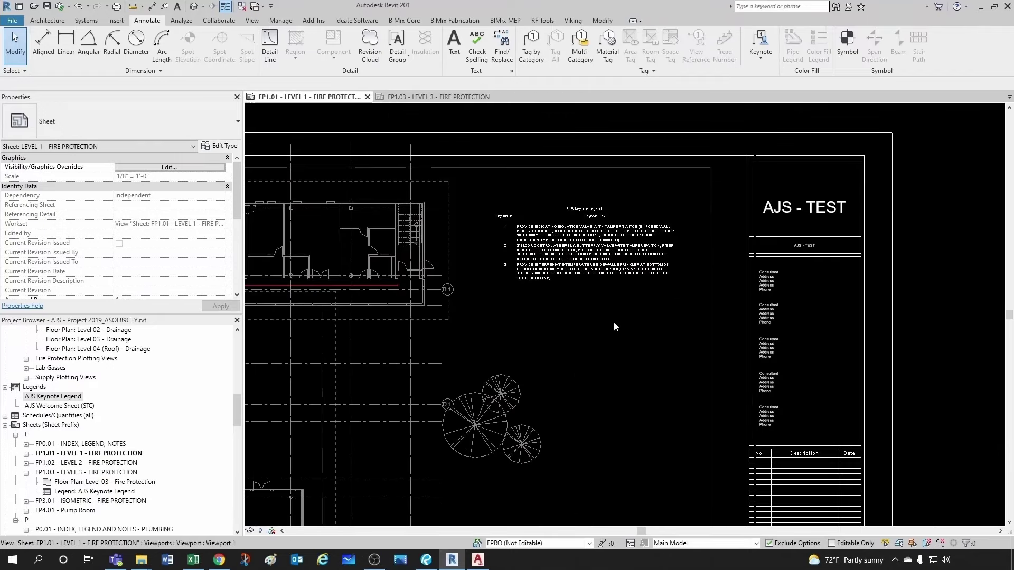
scroll(533, 288, "up", 2)
double_click(567, 240)
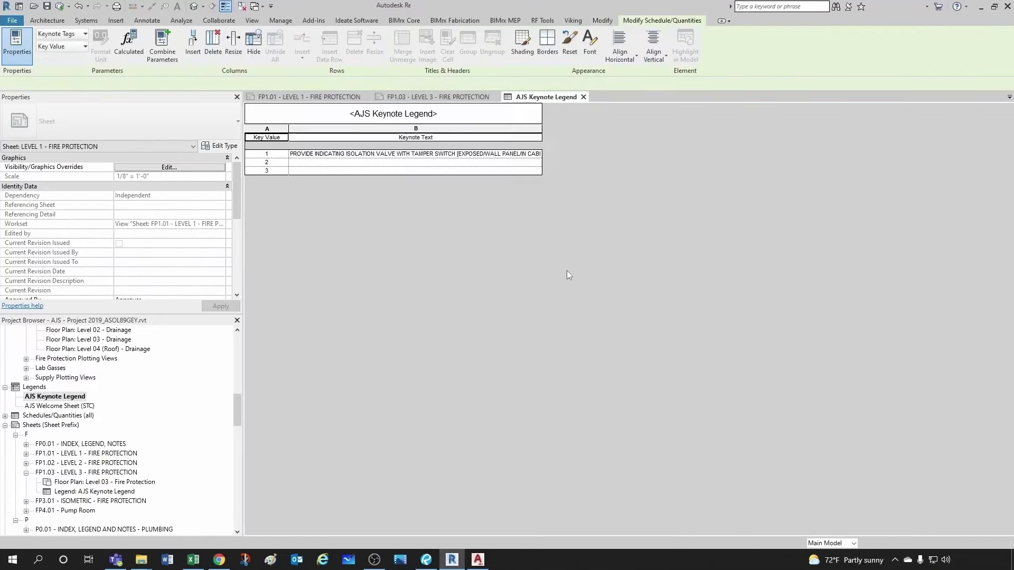
key("alt+Tab")
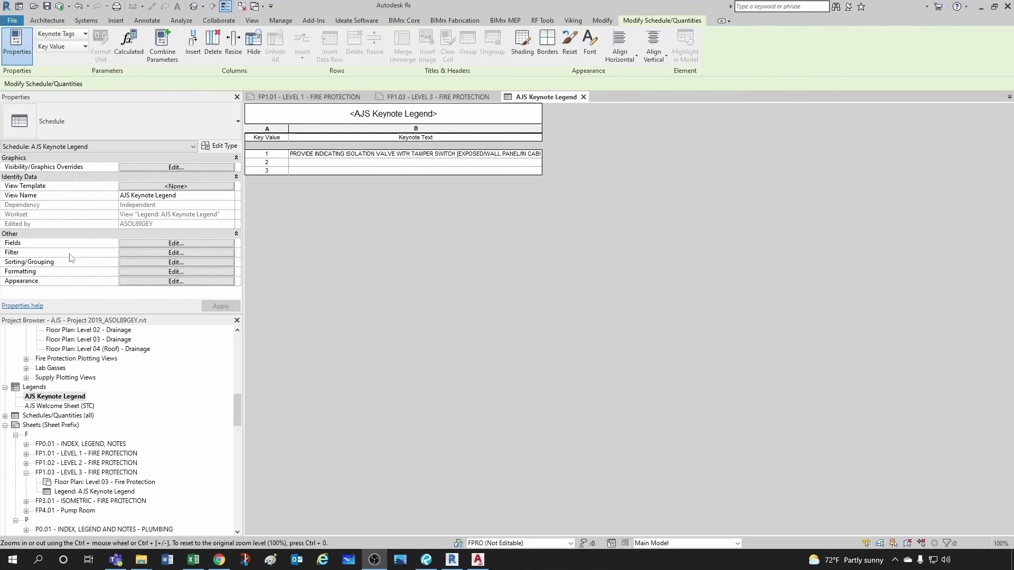
left_click(151, 263)
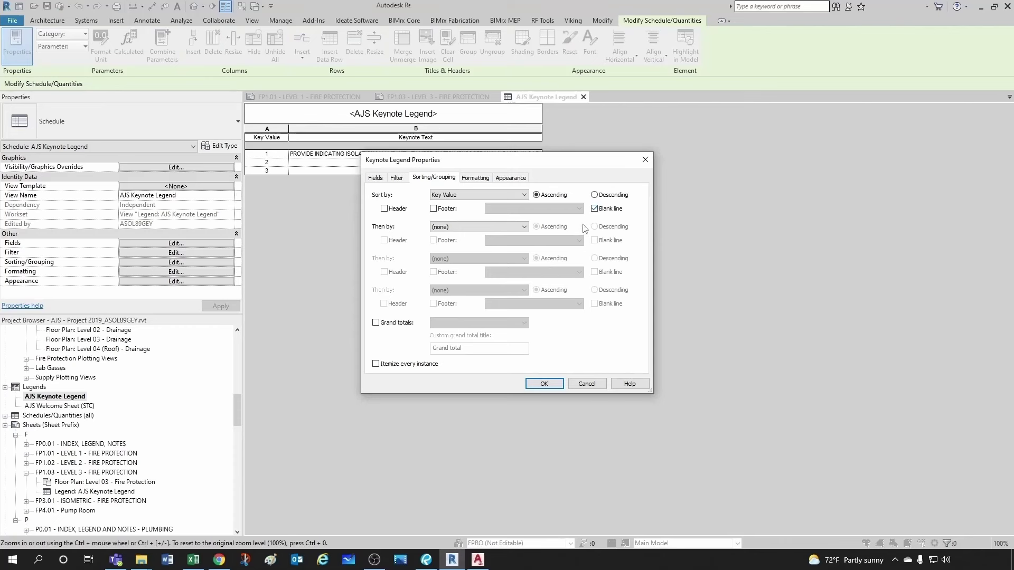
left_click(475, 179)
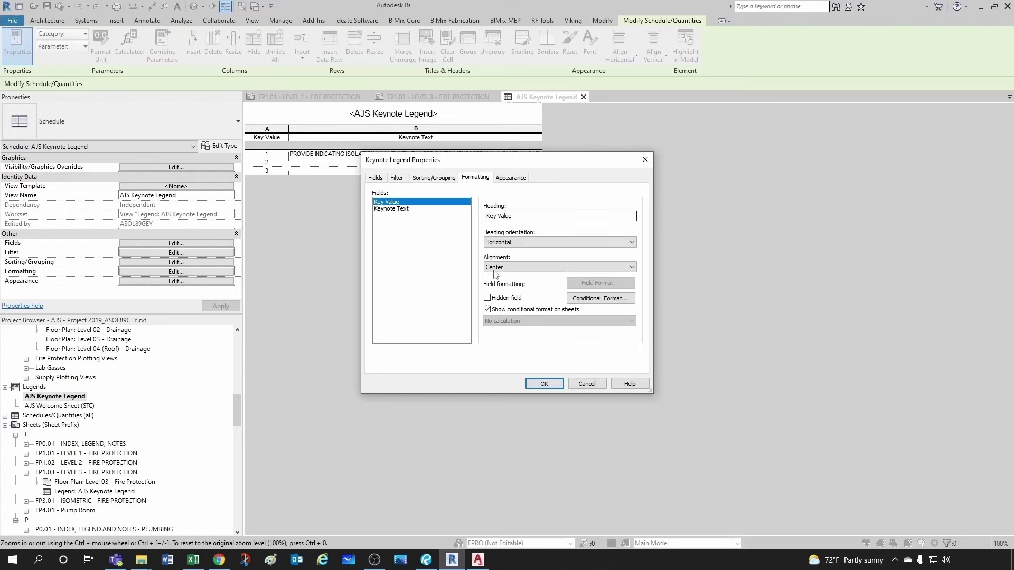
left_click(506, 179)
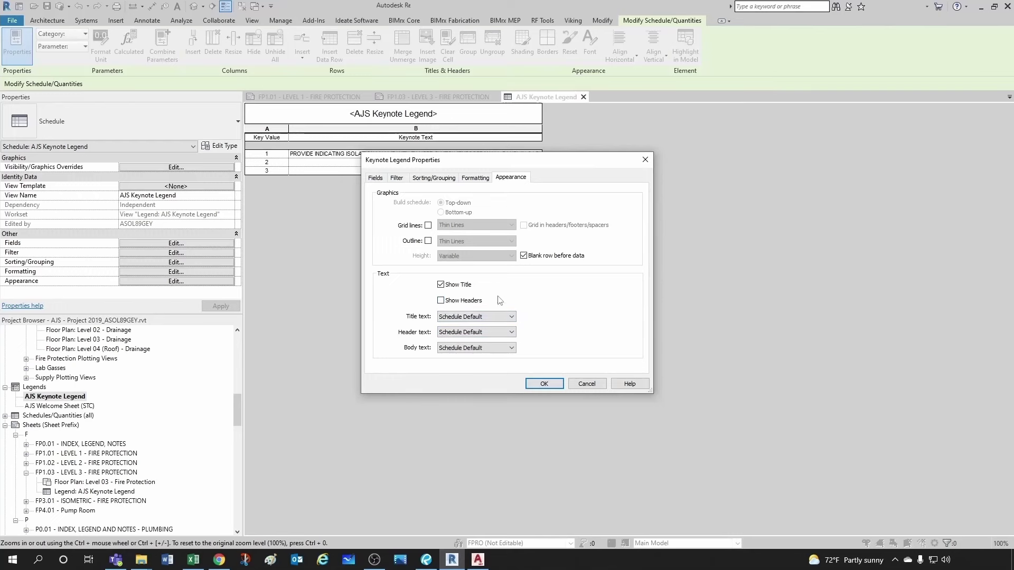
key("Return")
Step: Retitle the keynote legend FIRE PROTECTION NOTES, close it, and check its new layout on sheet FP1.01
left_click(439, 114)
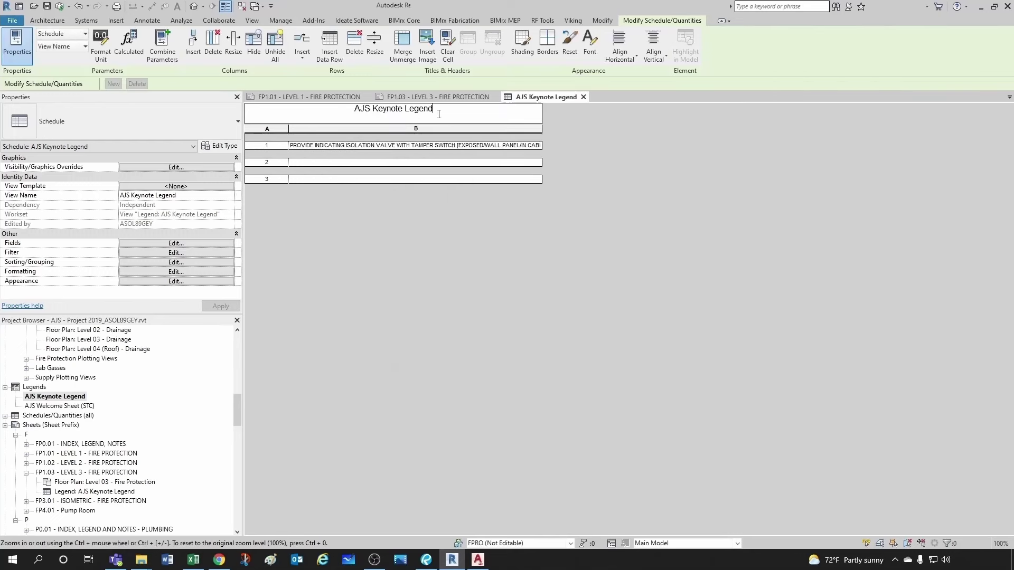
left_click_drag(433, 114, 353, 118)
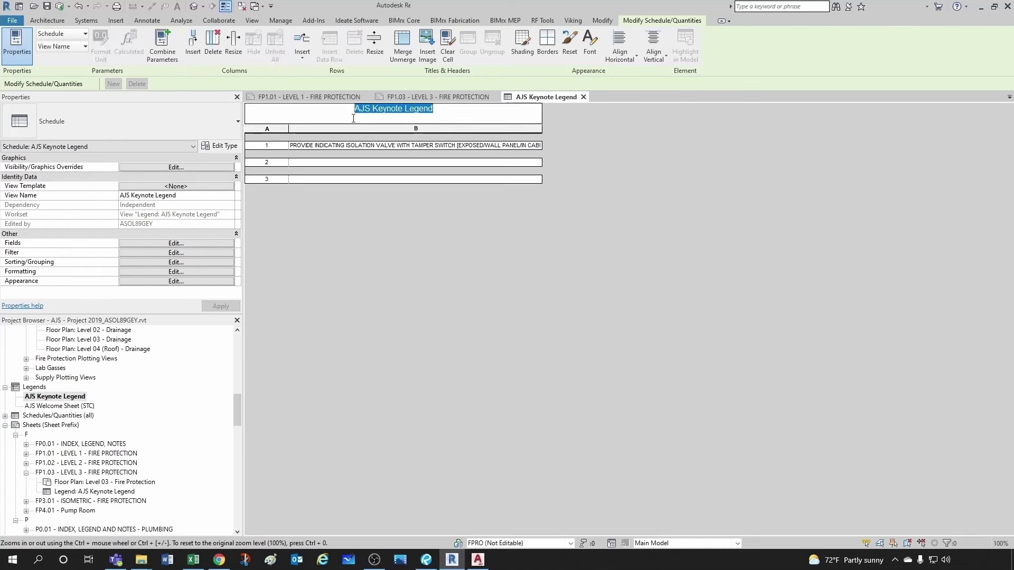
type("FIRE")
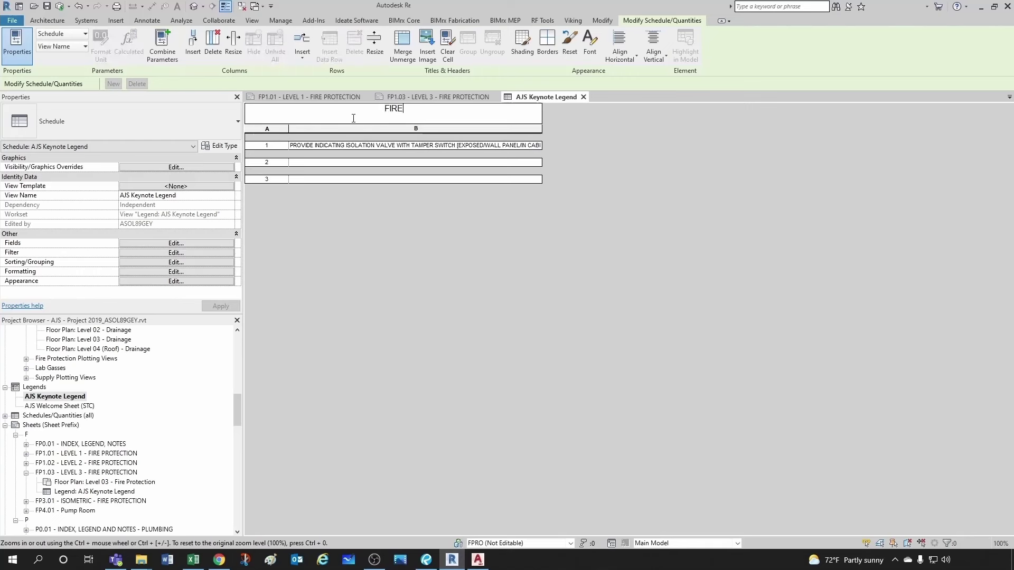
type(" PROTECTION NOTES")
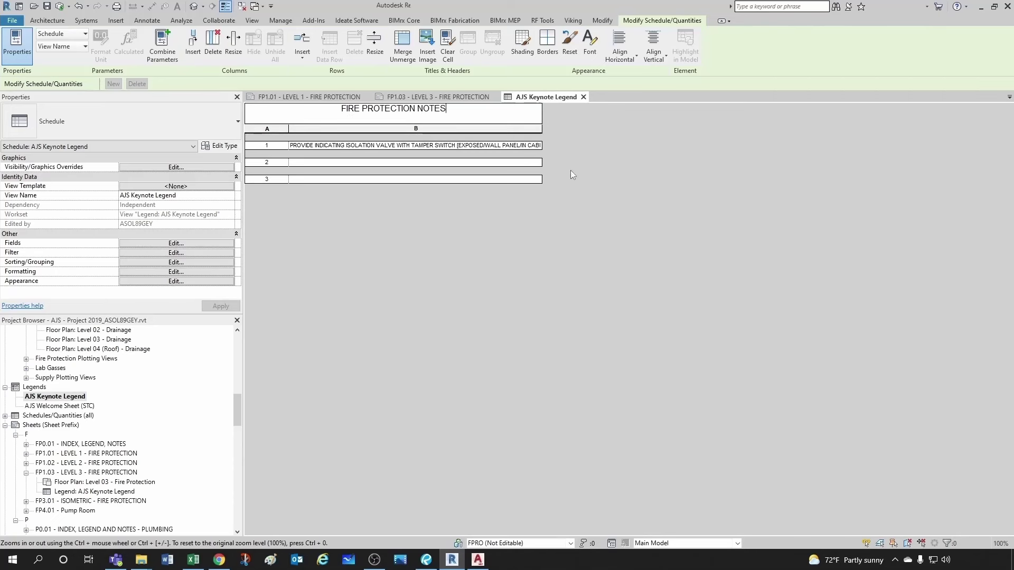
left_click(584, 114)
left_click(598, 96)
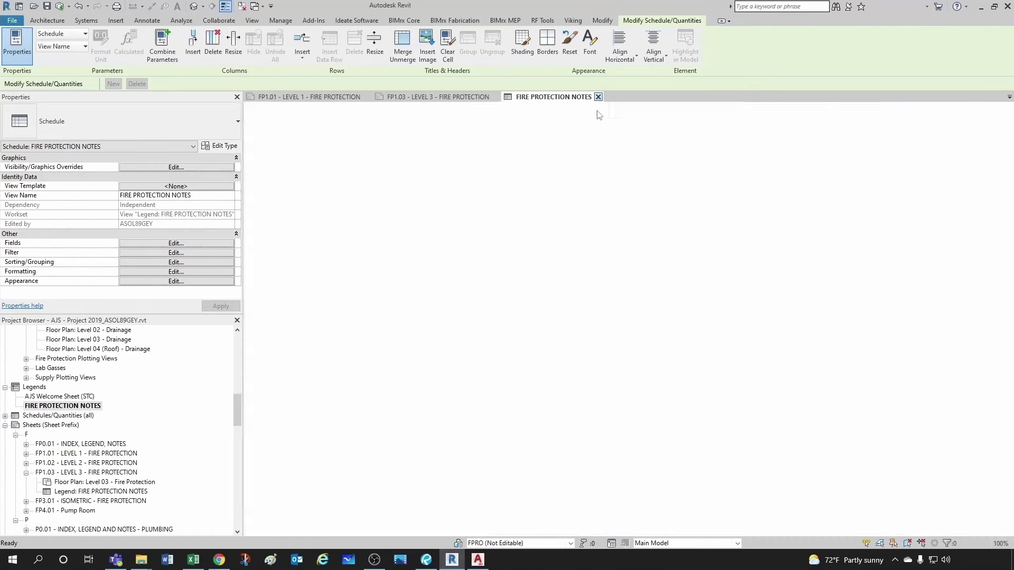
scroll(556, 204, "up", 3)
scroll(556, 203, "down", 3)
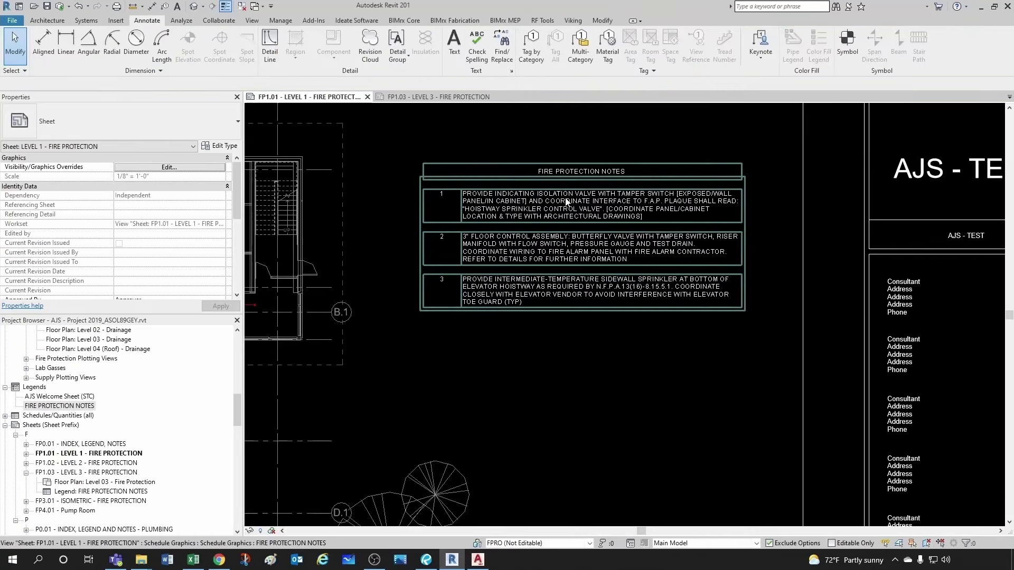
Step: Open sheet FP3.01 - ISOMETRIC - FIRE PROTECTION and place the 3D view ISO - Fire Protection (All) in its drawing area
double_click(90, 501)
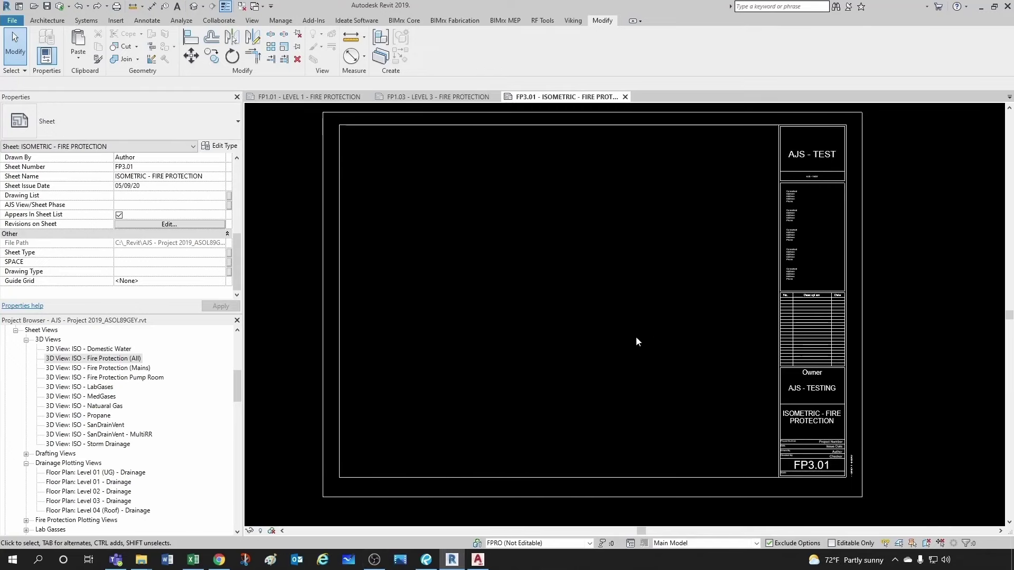
left_click(123, 359)
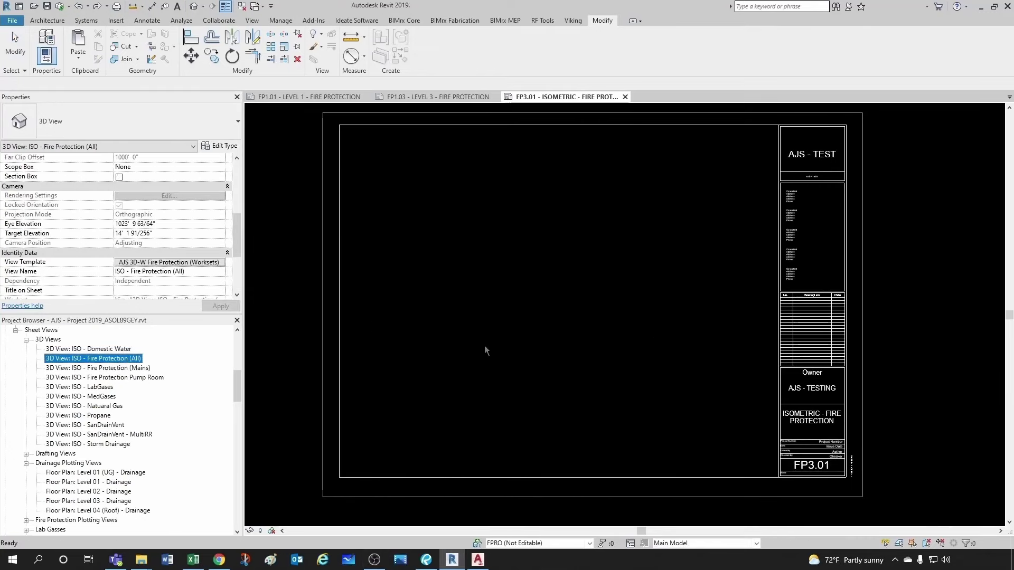
left_click(565, 329)
key("Escape")
scroll(599, 316, "up", 3)
scroll(619, 382, "down", 2)
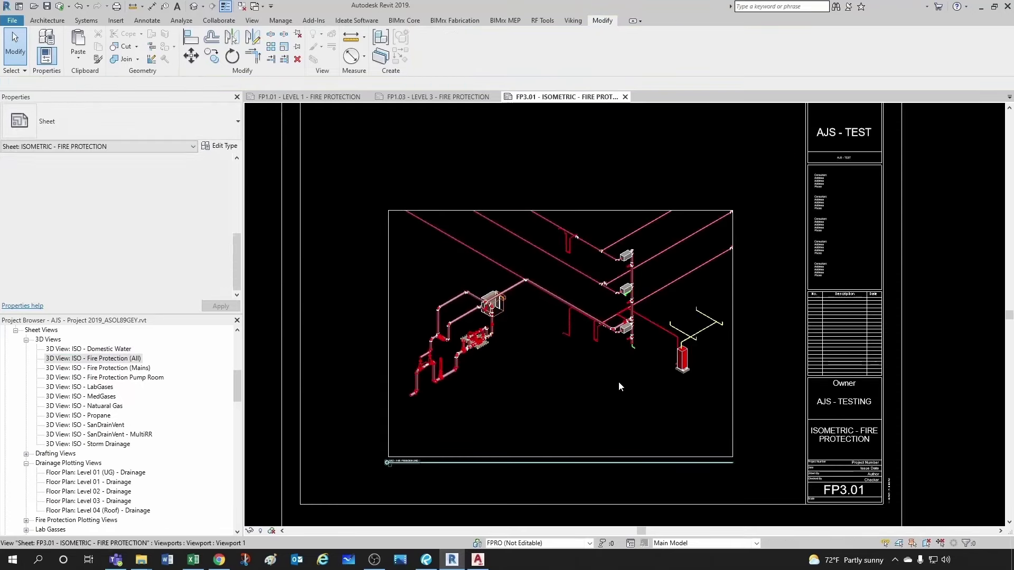
Step: Activate the isometric fire protection viewport on the sheet and start placing User Keynotes, dismissing the save reminder without saving
double_click(618, 381)
scroll(612, 343, "up", 4)
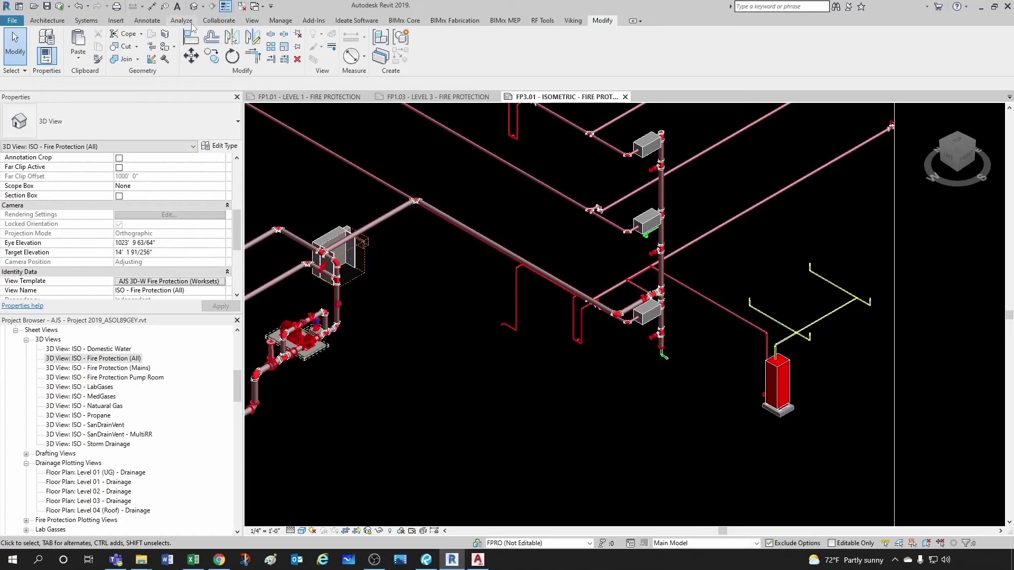
left_click(147, 21)
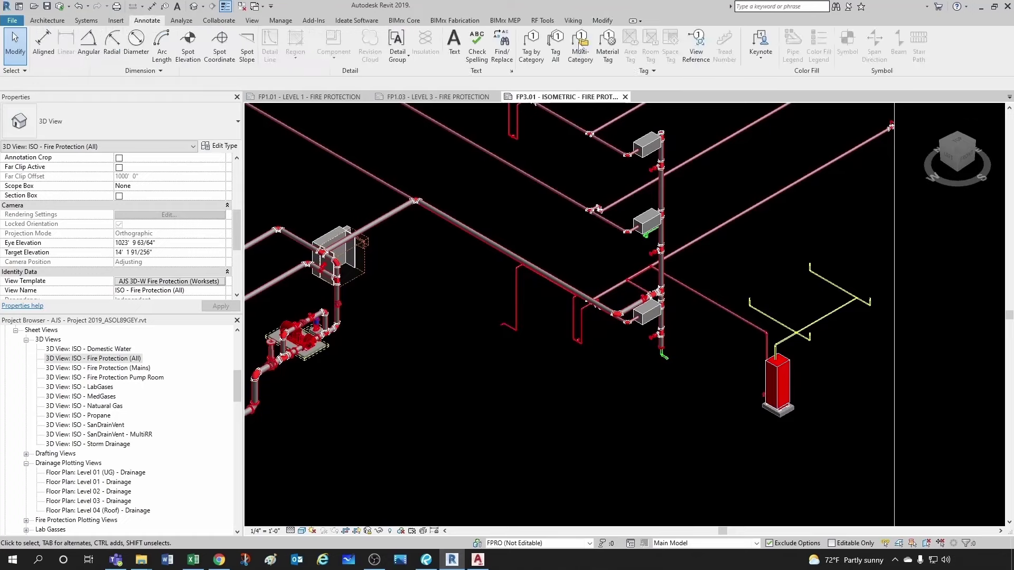
left_click(760, 48)
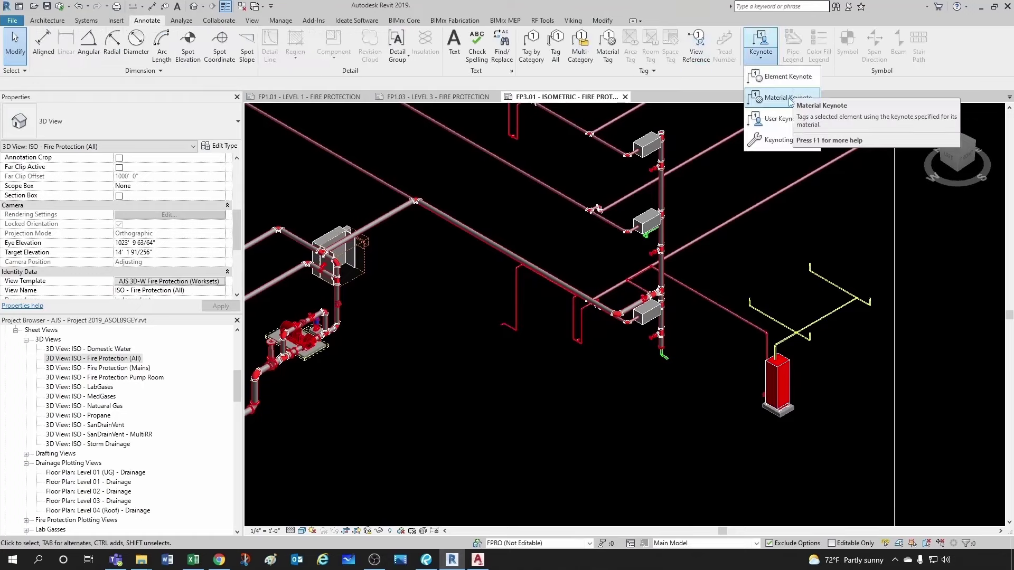
left_click(782, 119)
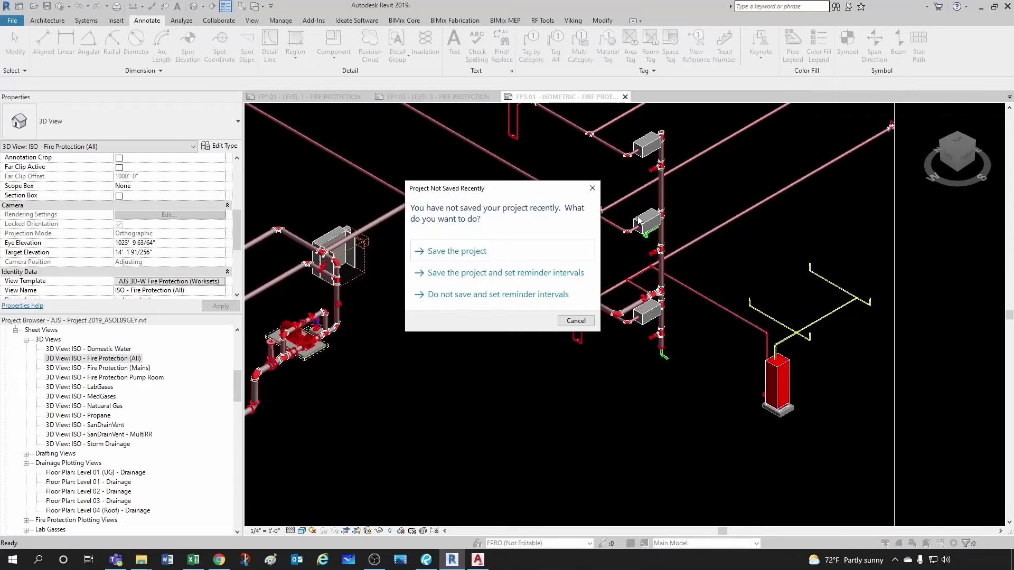
left_click(576, 321)
Step: Tag the lowest floor control assembly box on the riser with user keynote FP1, placing the tag below it with a leader
scroll(639, 311, "up", 4)
left_click(639, 310)
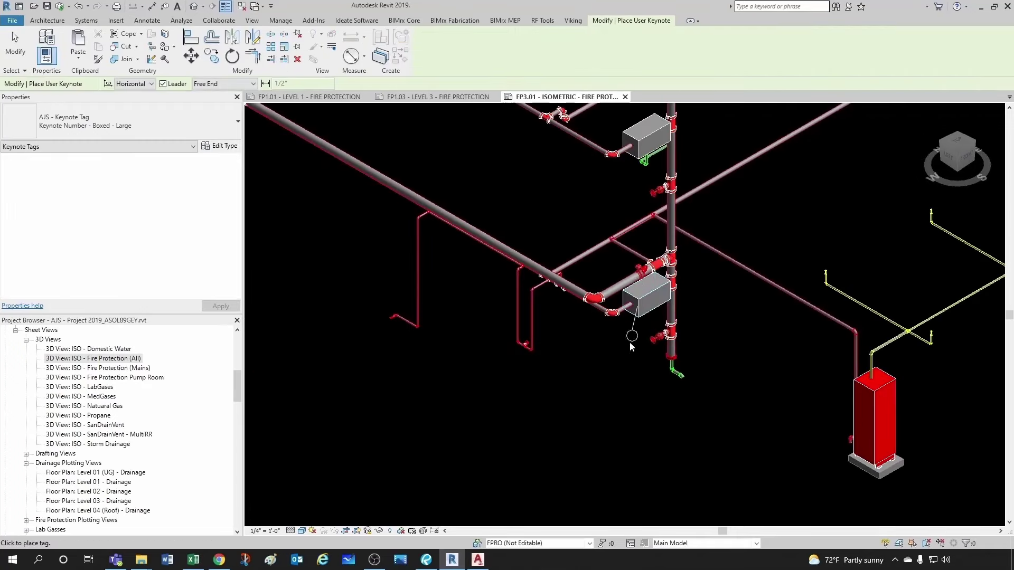
scroll(634, 349, "up", 2)
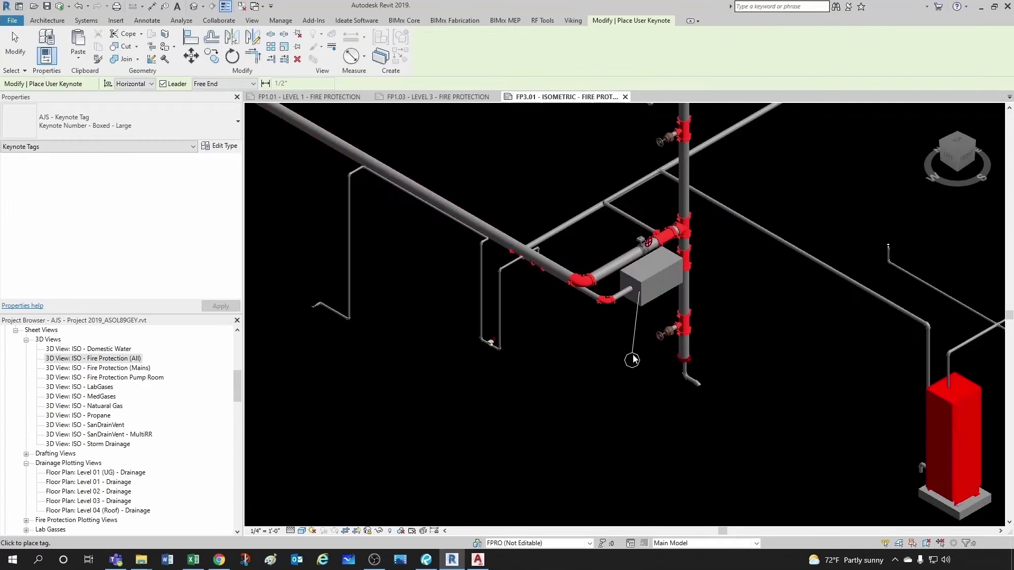
left_click(602, 358)
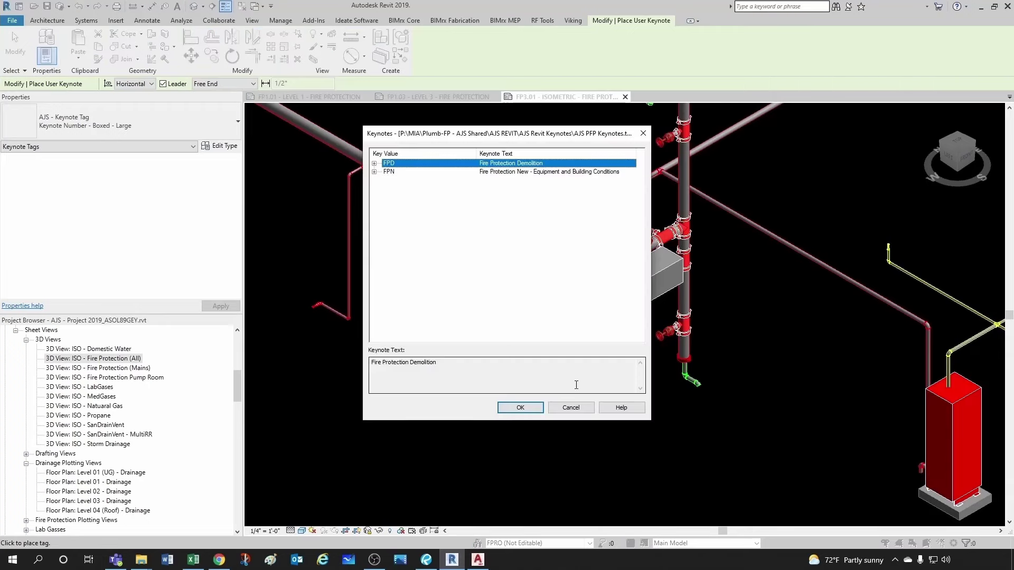
left_click(373, 172)
left_click(499, 180)
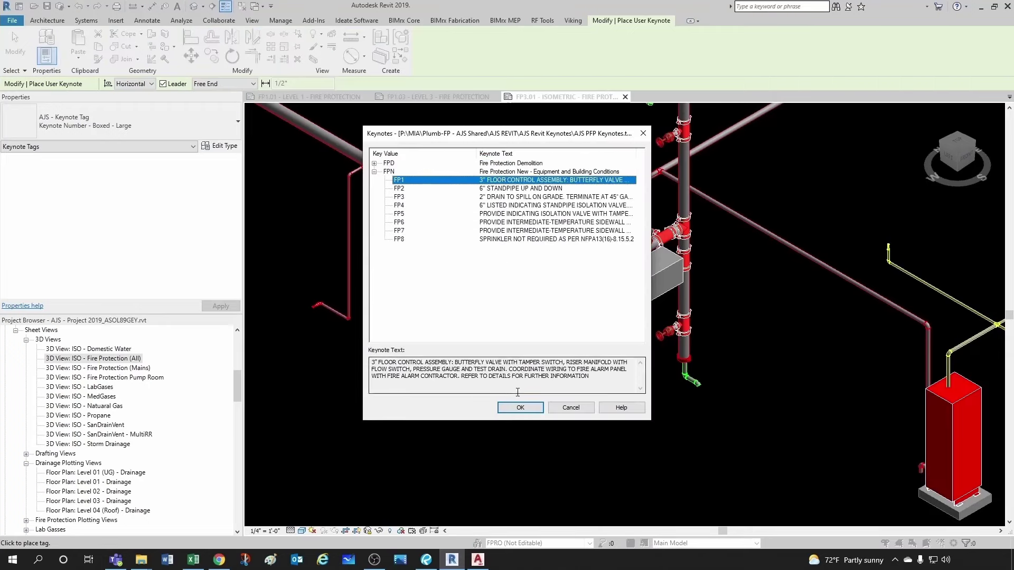
left_click(520, 408)
Step: Tag the ball valve on the lower-level pipe drop with keynote FP5 for the indicating isolation valve with tamper switch
scroll(482, 356, "up", 2)
scroll(482, 356, "up", 1)
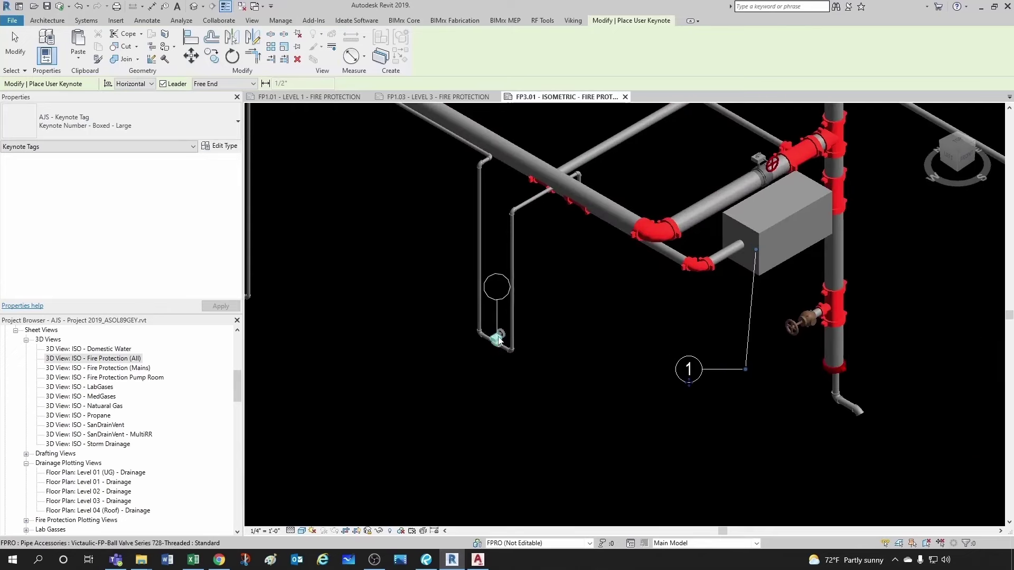
left_click(496, 339)
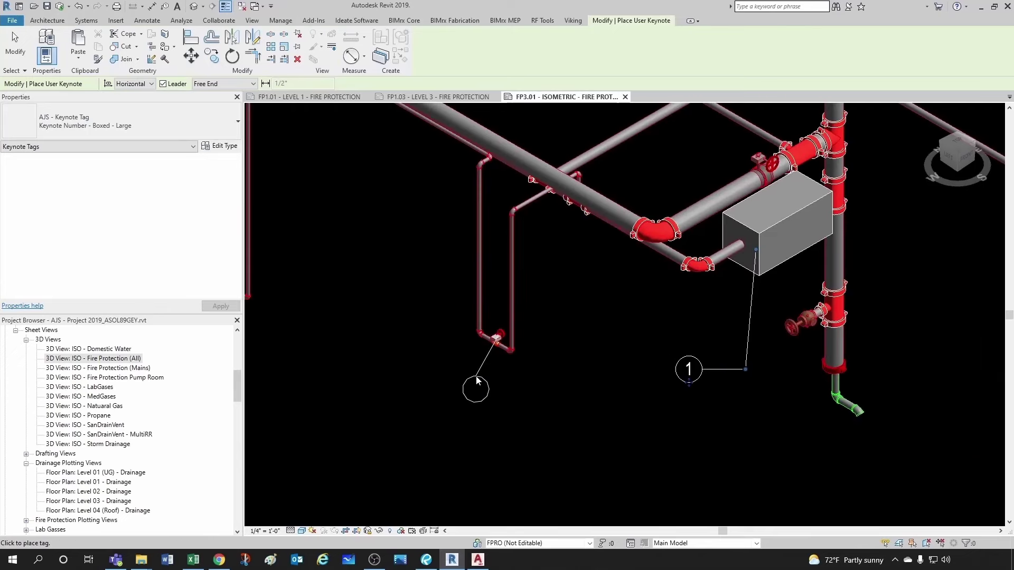
left_click(445, 368)
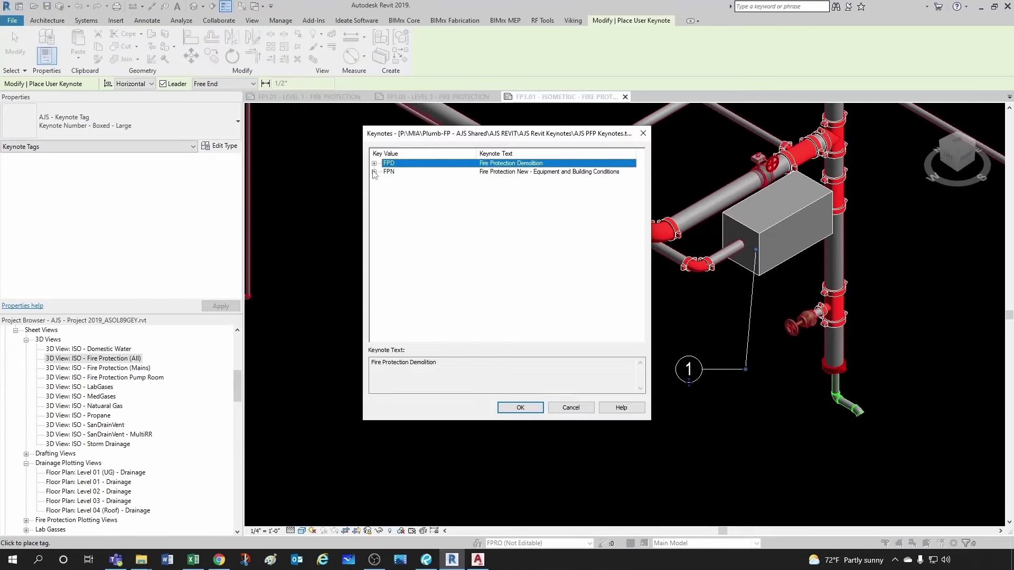
left_click(373, 172)
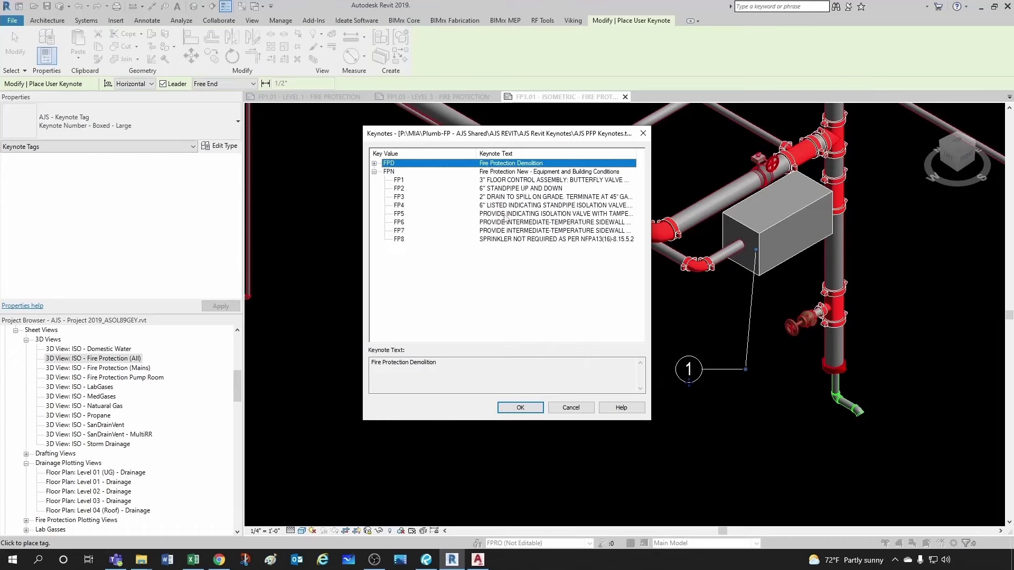
left_click(507, 213)
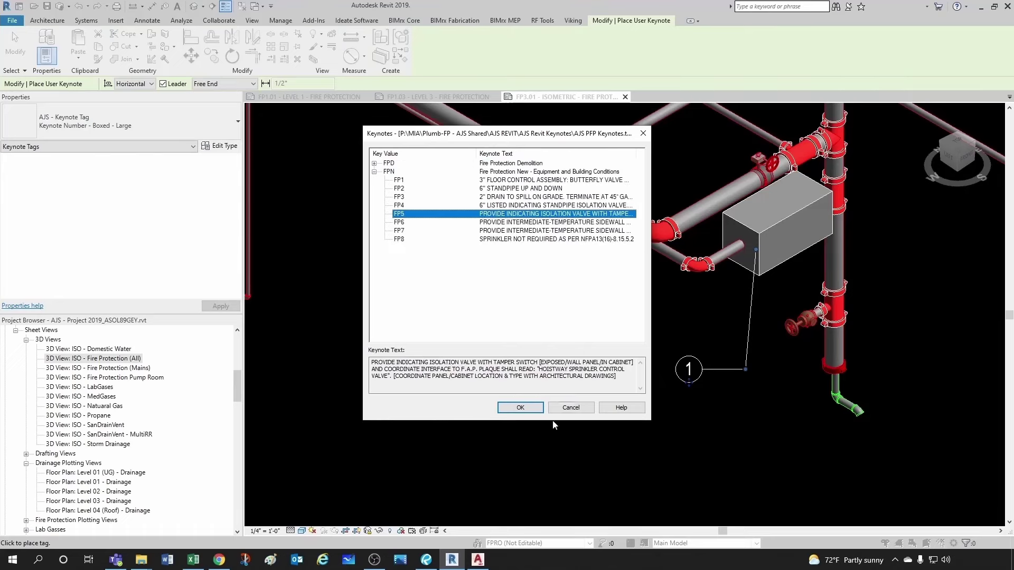
left_click(520, 407)
Step: Tag the sidewall sprinkler at the end of the lower-level branch pipe with keynote FP6
scroll(475, 370, "down", 2)
scroll(449, 354, "up", 1)
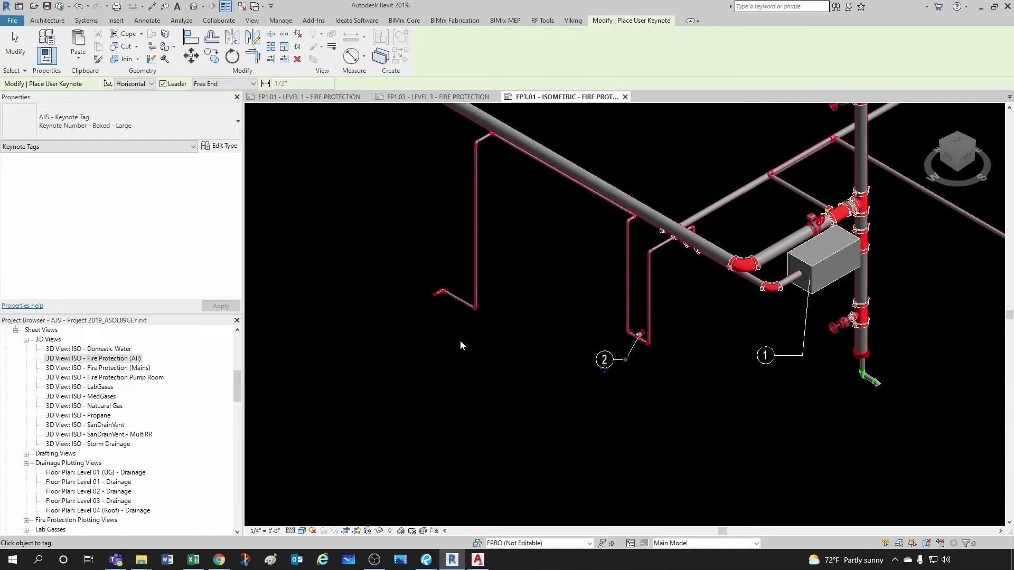
scroll(448, 318, "up", 3)
left_click(423, 268)
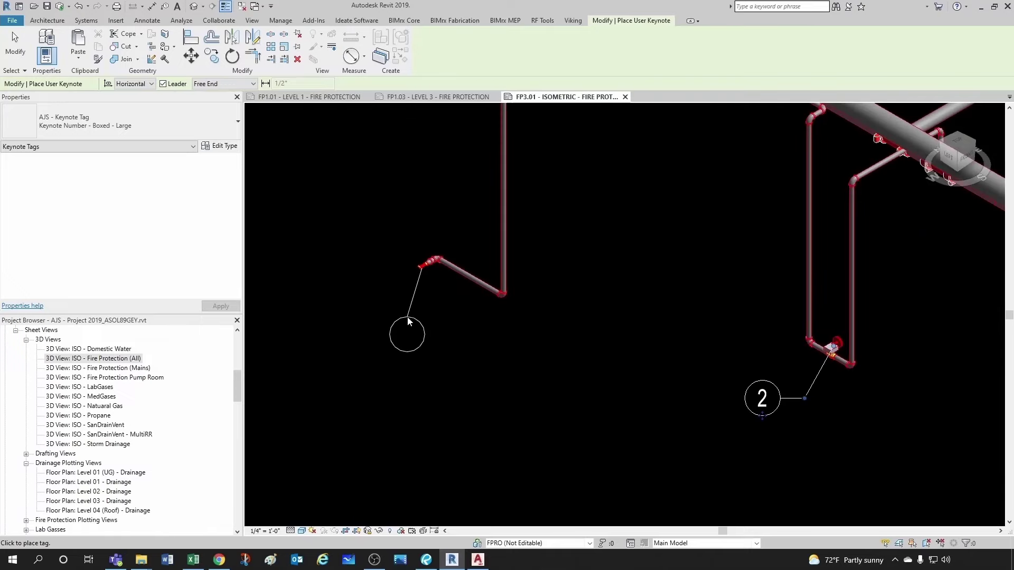
left_click(389, 316)
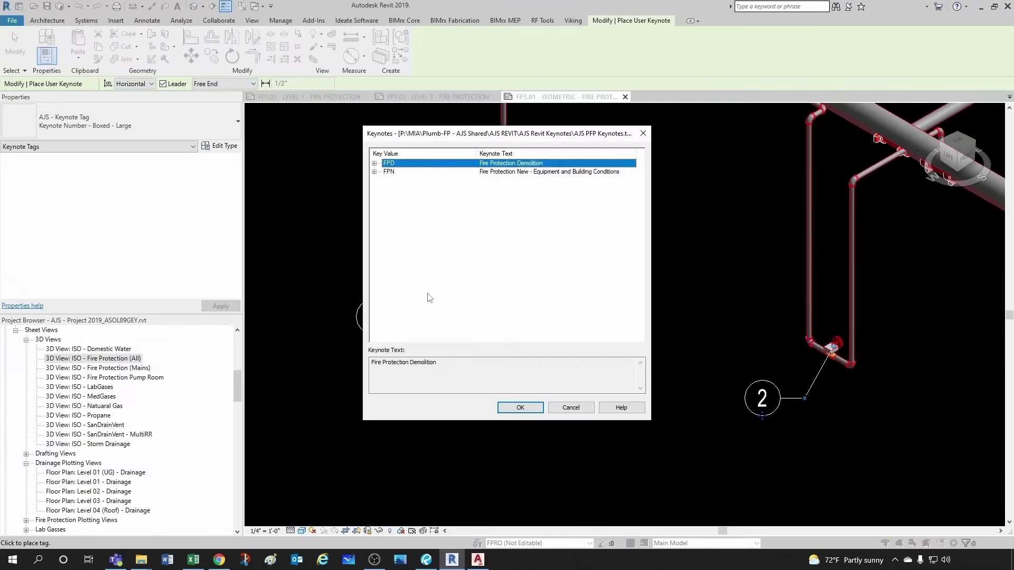
left_click(374, 172)
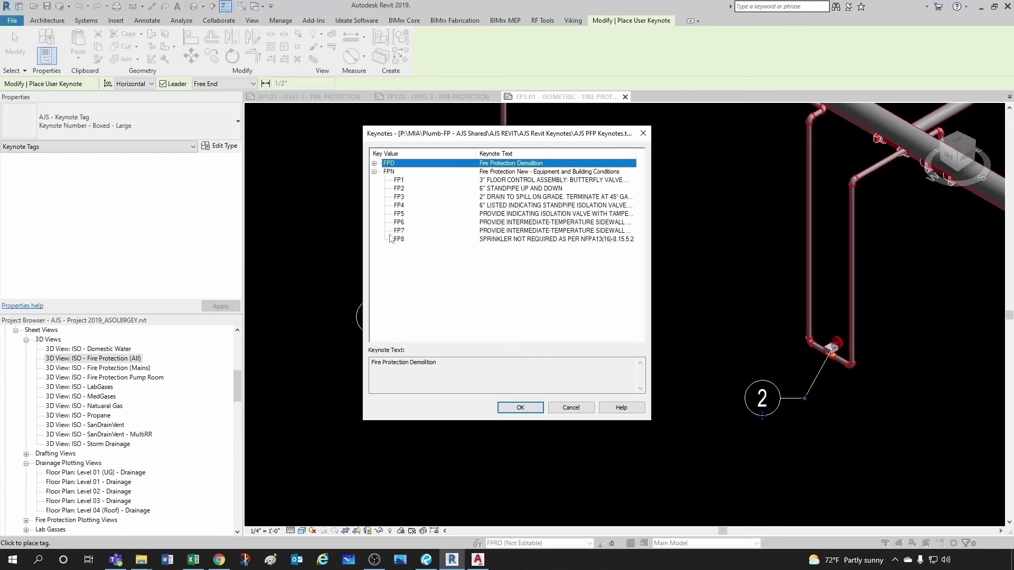
left_click(508, 222)
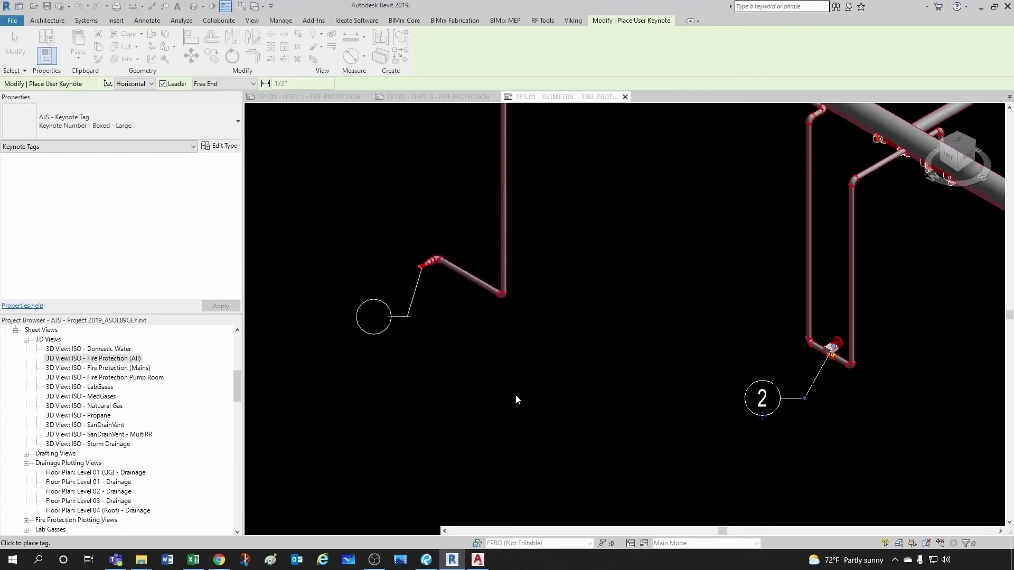
left_click(520, 408)
Step: Tag the uppermost floor control assembly box on the riser with keynote FP1, placing the tag above it
scroll(439, 352, "down", 6)
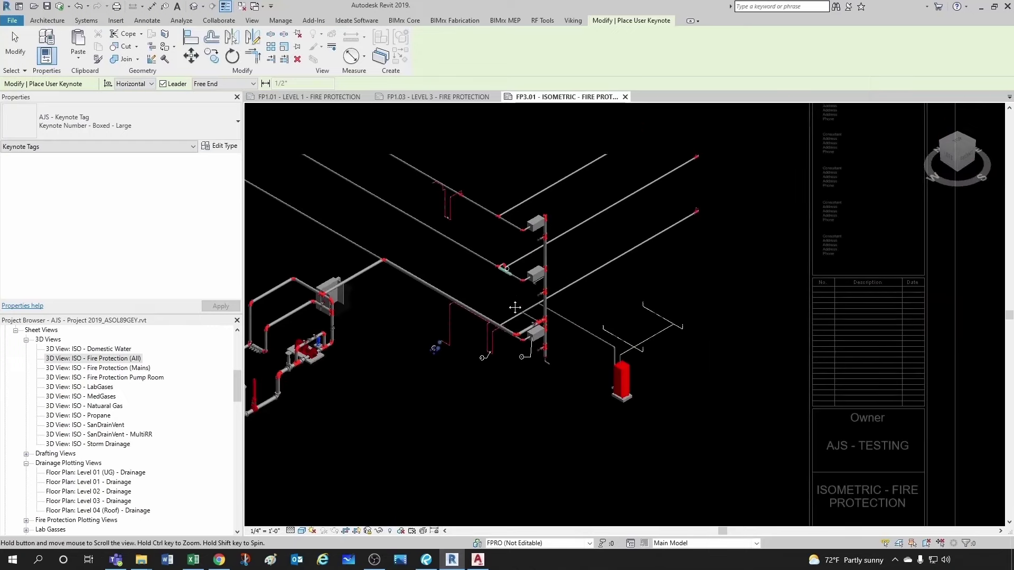
scroll(502, 293, "up", 2)
scroll(501, 293, "up", 5)
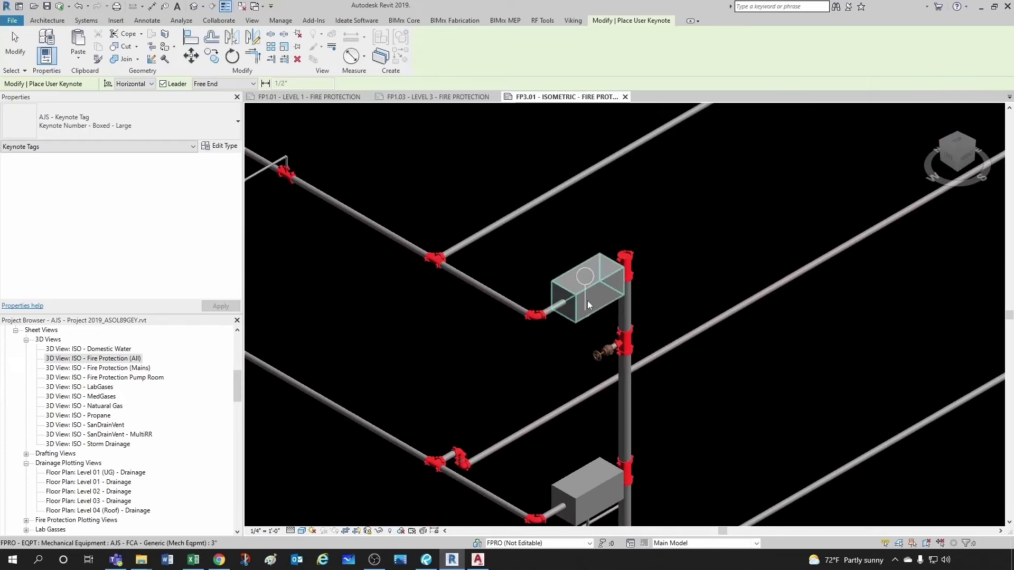
left_click(588, 292)
left_click(588, 230)
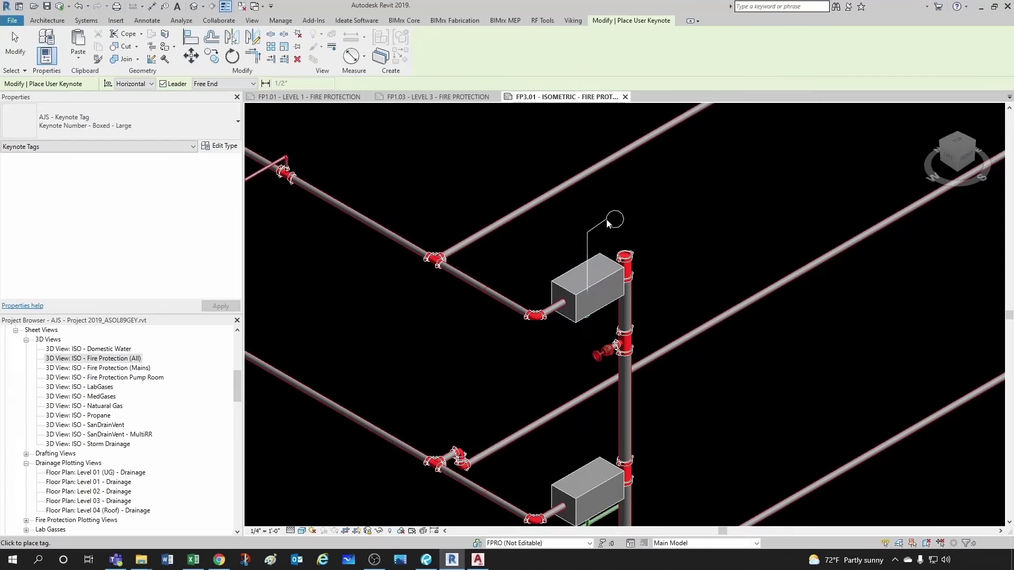
left_click(600, 224)
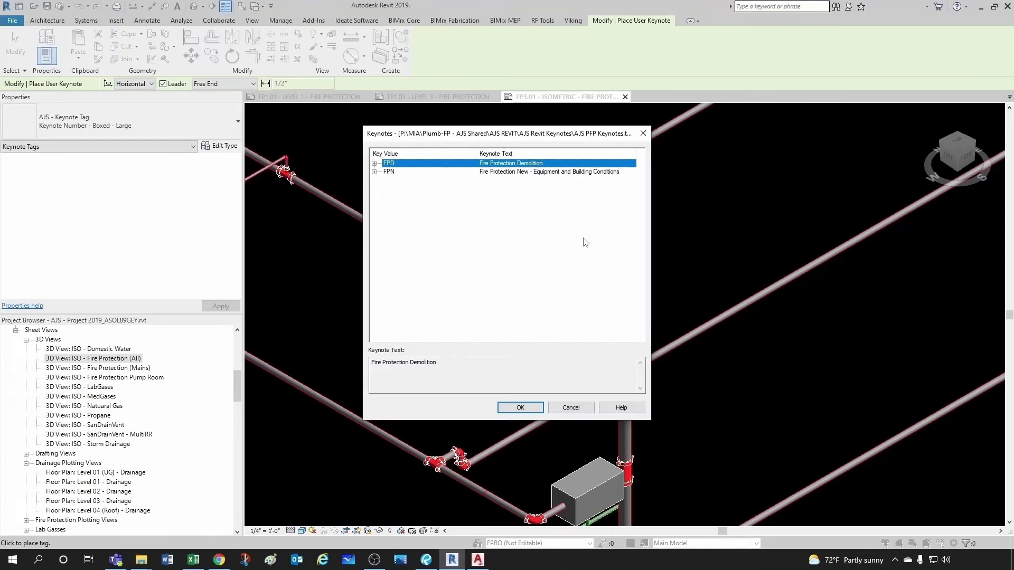
left_click(376, 172)
left_click(374, 171)
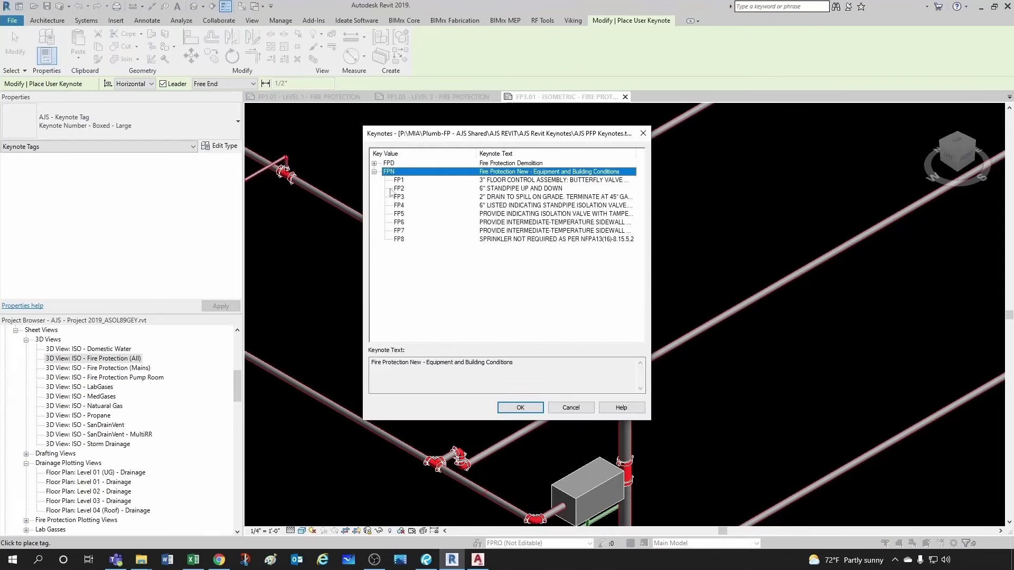
left_click(399, 181)
left_click(521, 407)
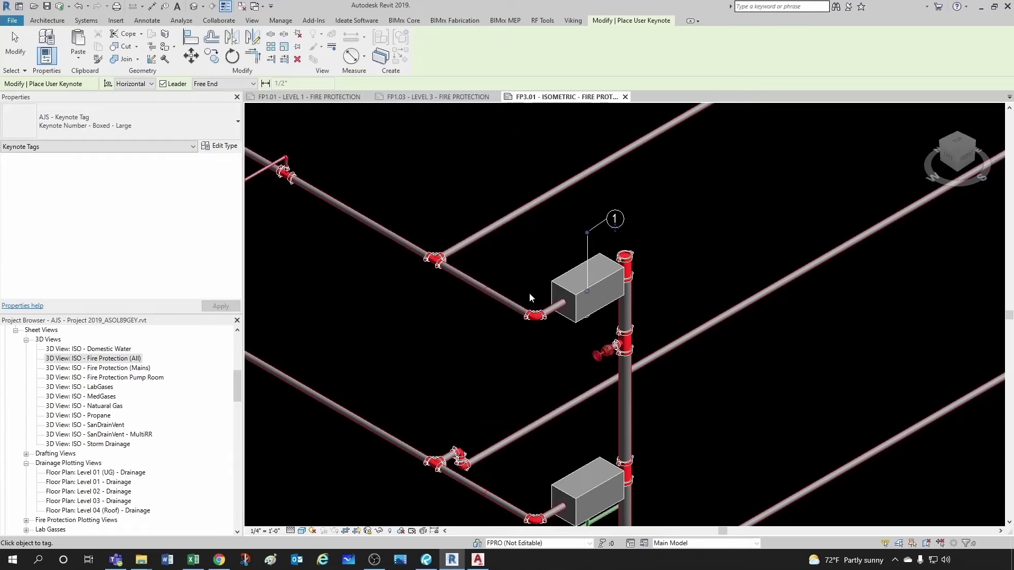
Step: Tag the isolation valve on the upper-level pipe drop with keynote FP5, placing the tag below the valve
middle_click_drag(573, 252, 705, 273)
scroll(558, 271, "up", 4)
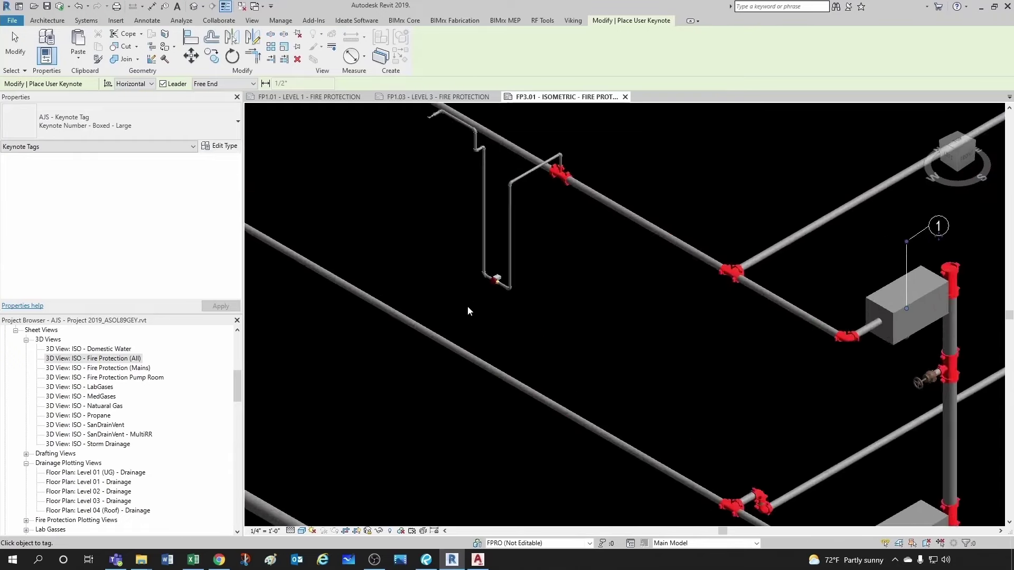
left_click(516, 270)
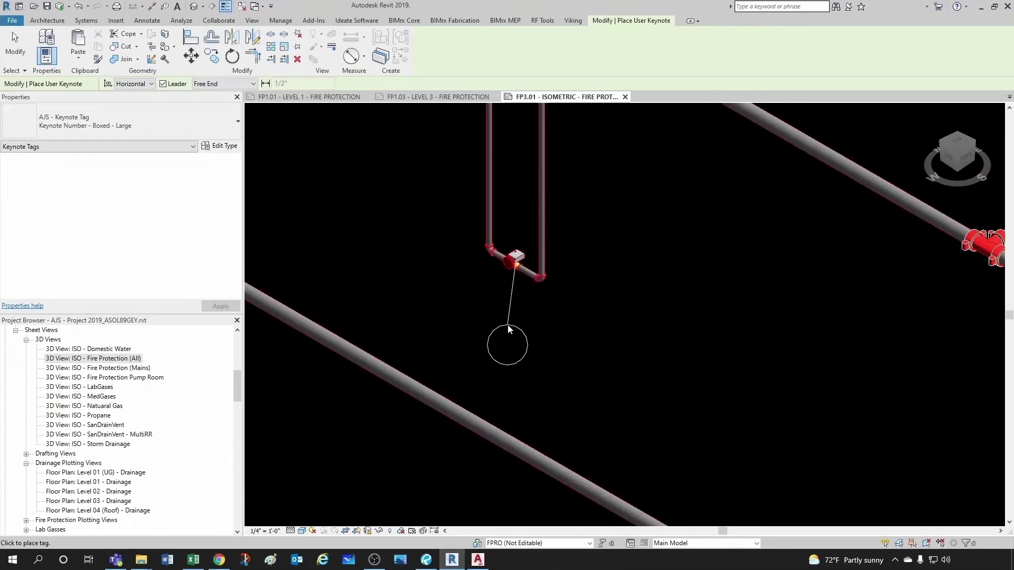
left_click(552, 324)
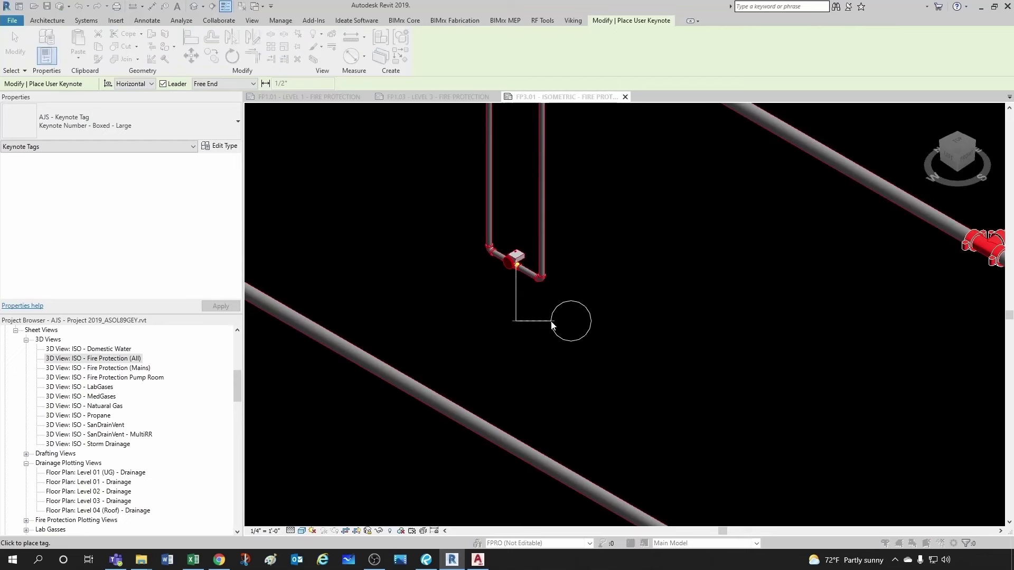
left_click(374, 172)
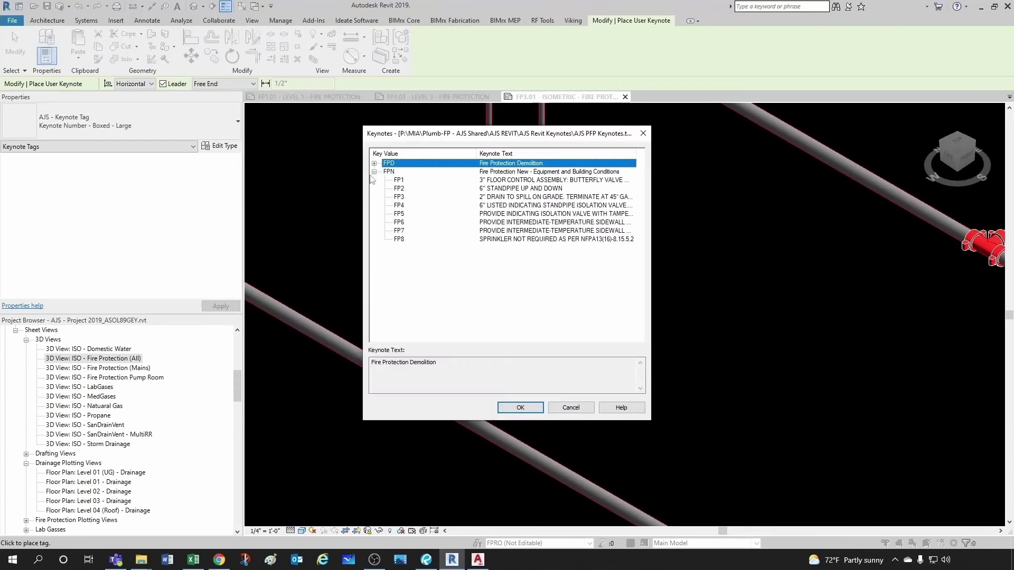
left_click(490, 214)
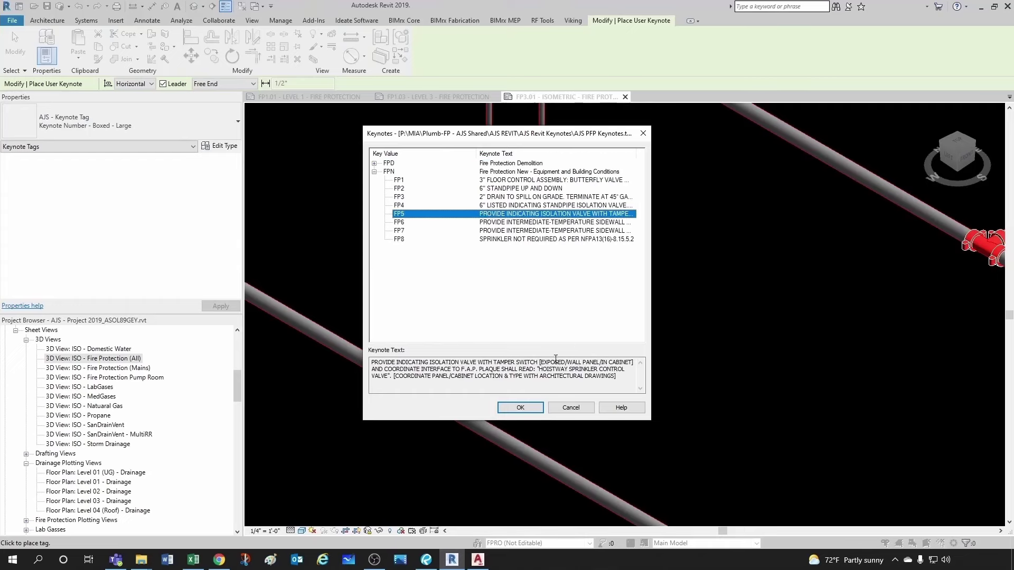
left_click(535, 409)
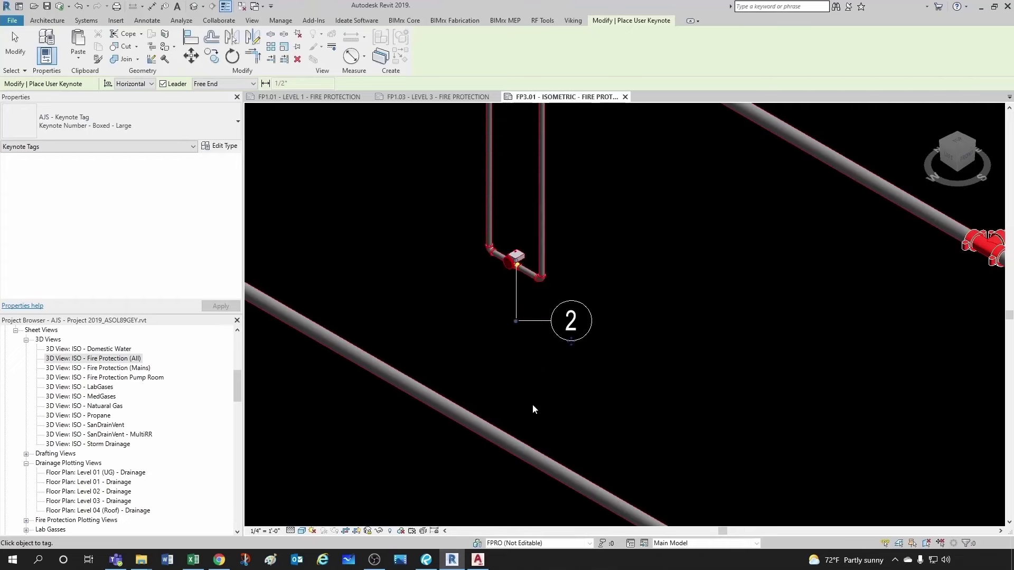
Step: Tag the sidewall sprinkler at the end of the upper-level branch pipe with keynote FP7 for the elevator hoistway top, placing the tag beside it
scroll(614, 348, "down", 3)
scroll(578, 218, "up", 4)
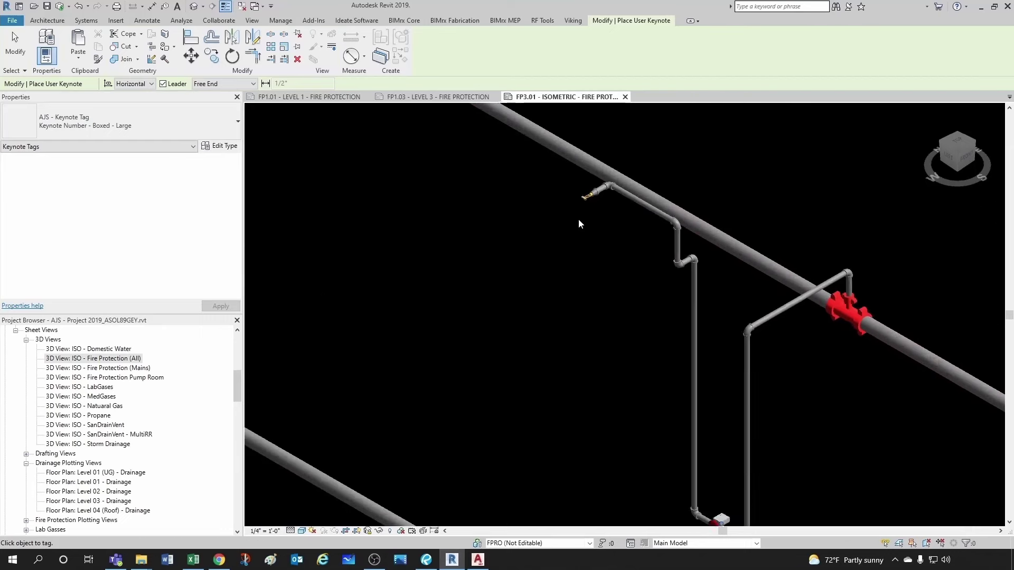
left_click(581, 197)
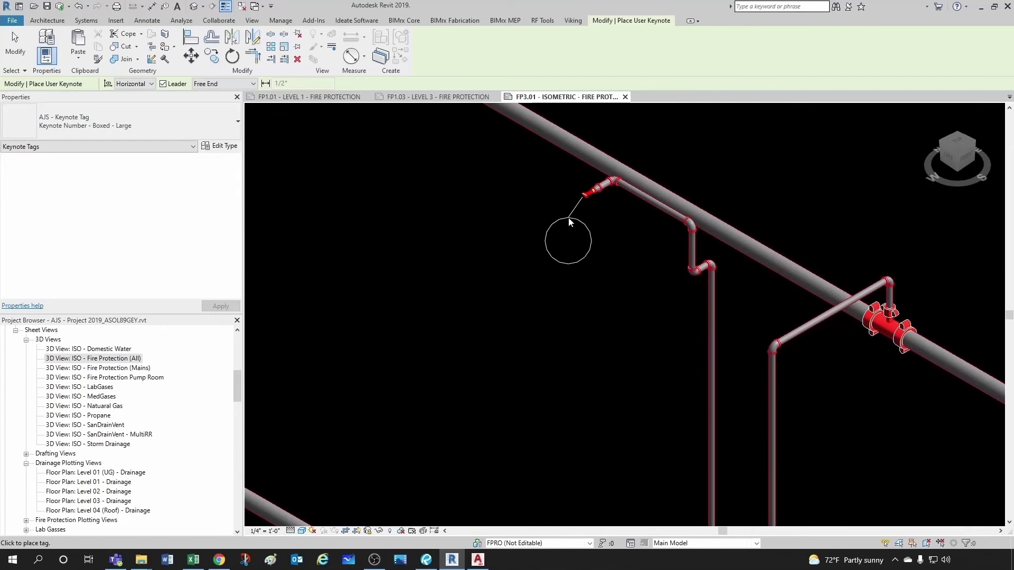
left_click(570, 217)
left_click(540, 220)
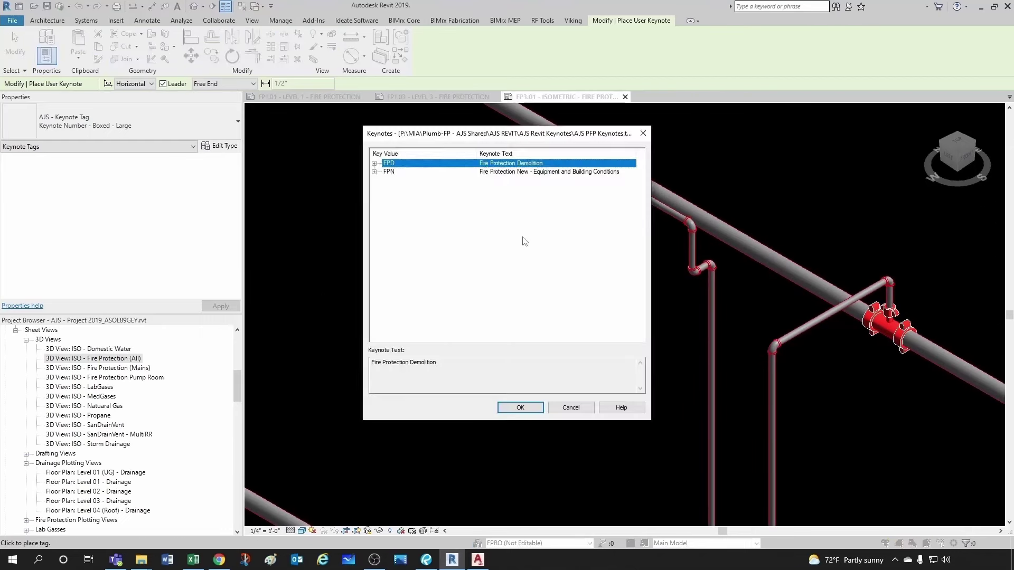
left_click(375, 172)
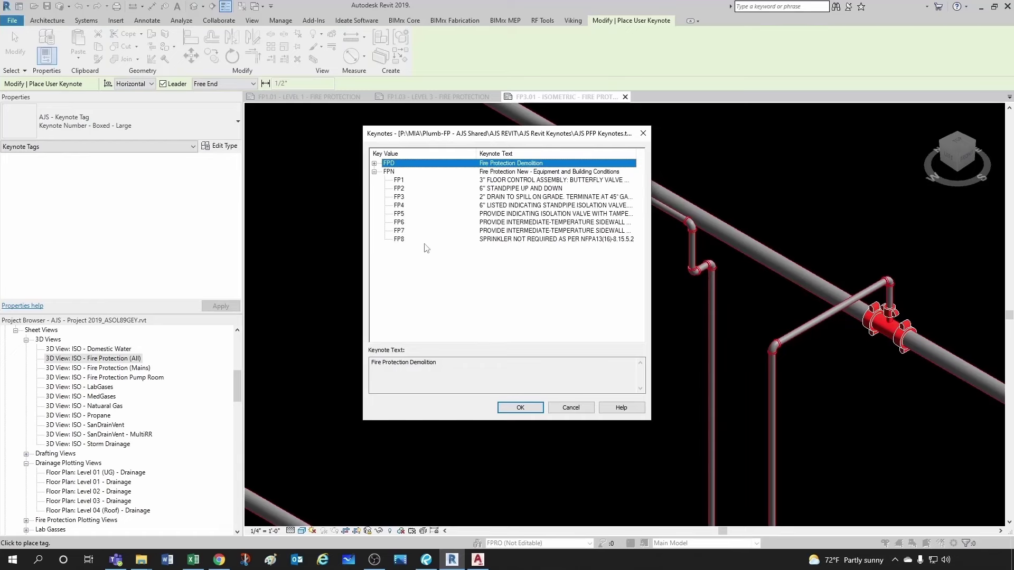
left_click(516, 232)
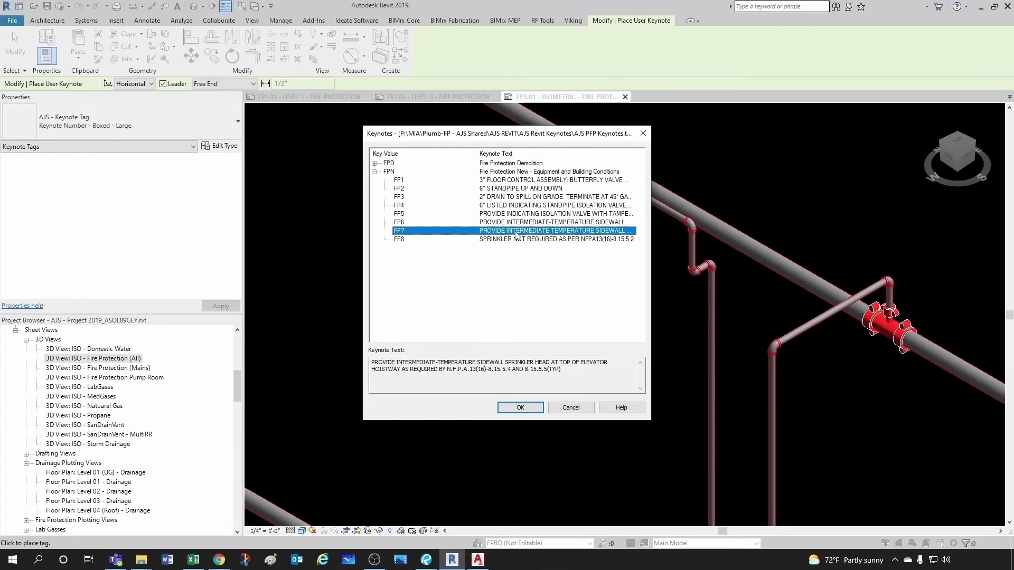
left_click(520, 407)
Step: End user keynote placement and deactivate the isometric view to return to sheet FP3.01
scroll(503, 297, "down", 2)
scroll(503, 294, "down", 6)
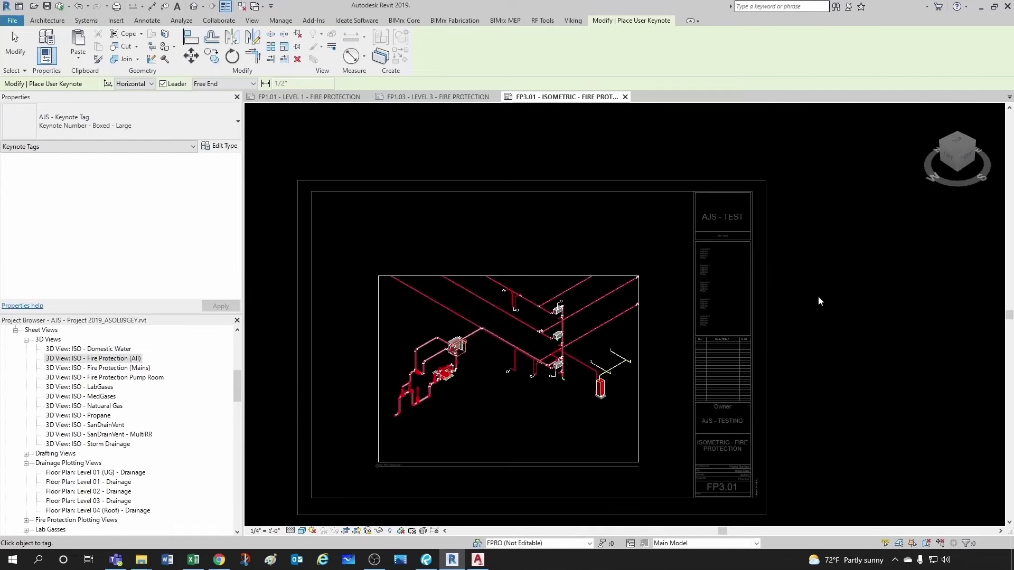
key("Escape")
double_click(809, 252)
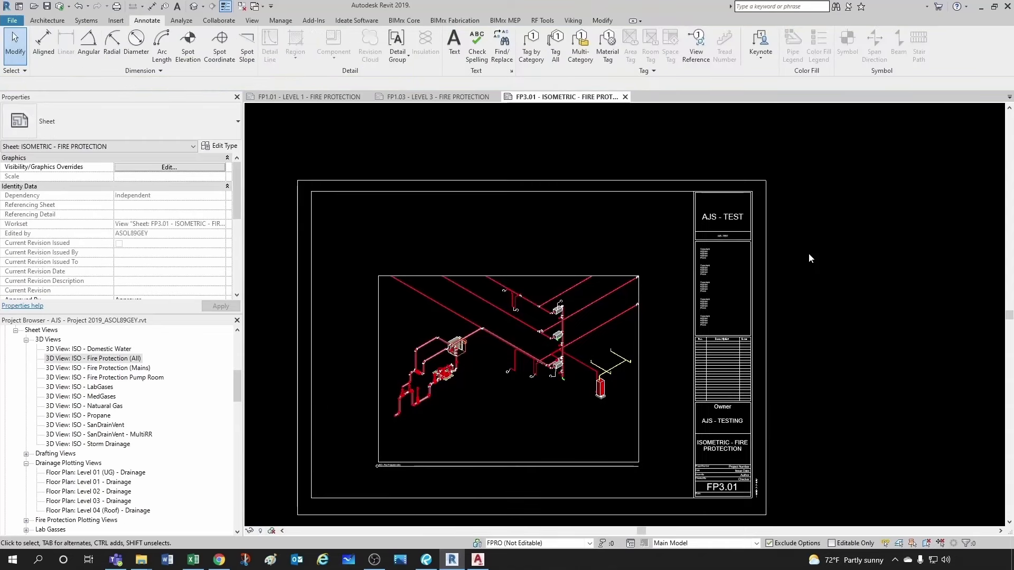
Step: Copy the Fire Protection Notes legend from sheet FP1.03 and paste it onto sheet FP3.01 aligned to the current view
left_click(433, 96)
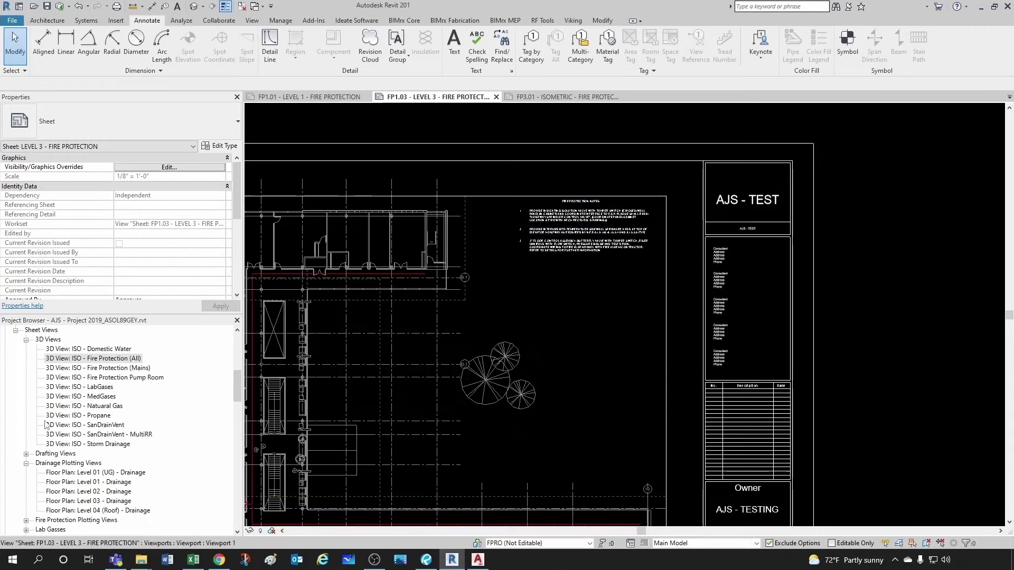
left_click(539, 260)
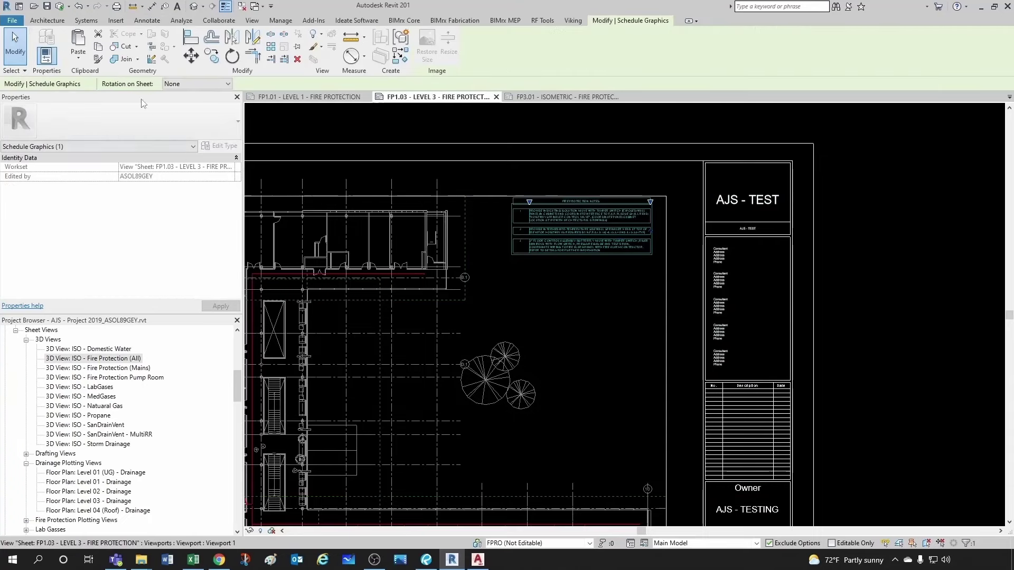
left_click(455, 122)
left_click(539, 98)
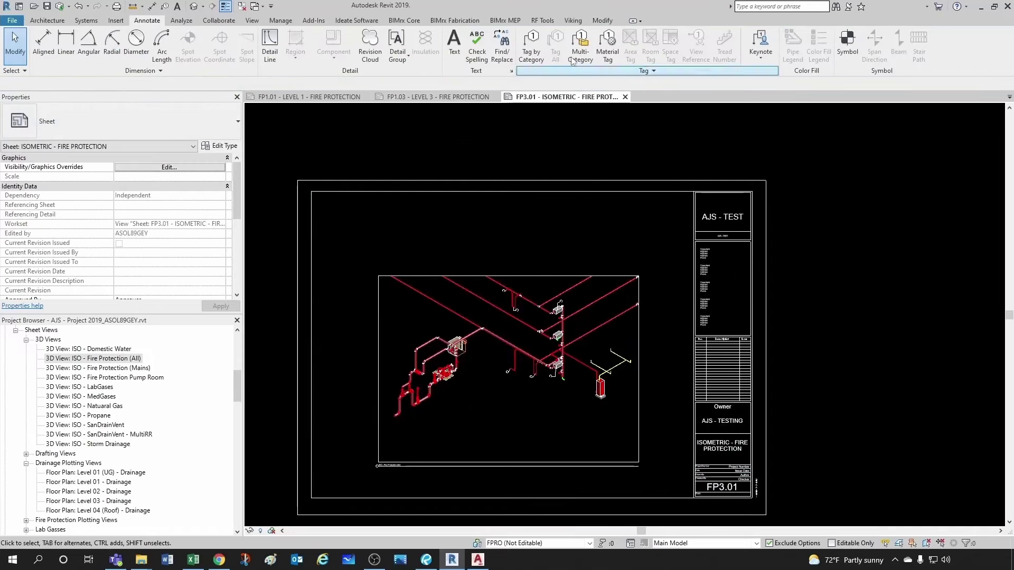
left_click(603, 20)
left_click(87, 58)
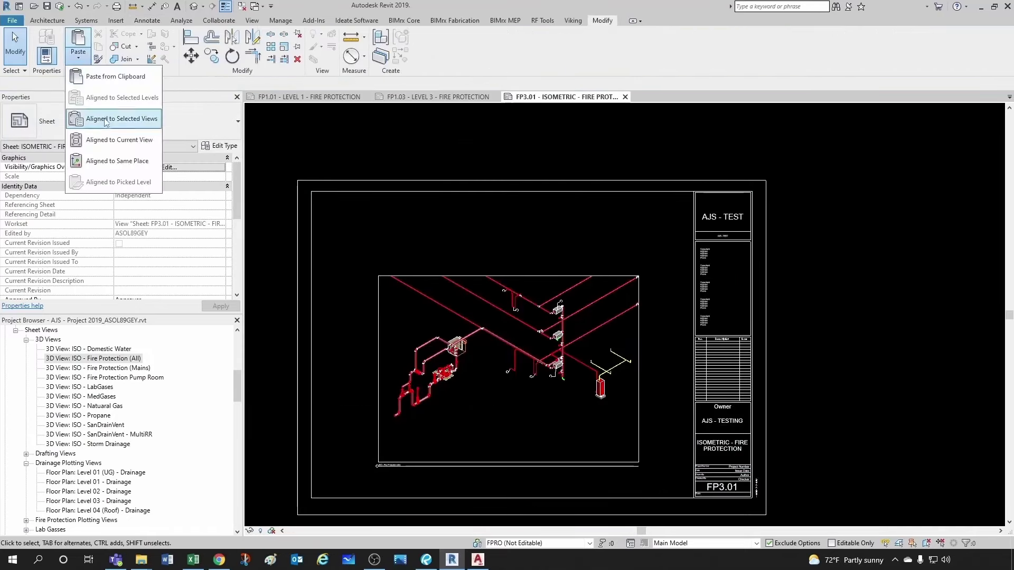
left_click(108, 140)
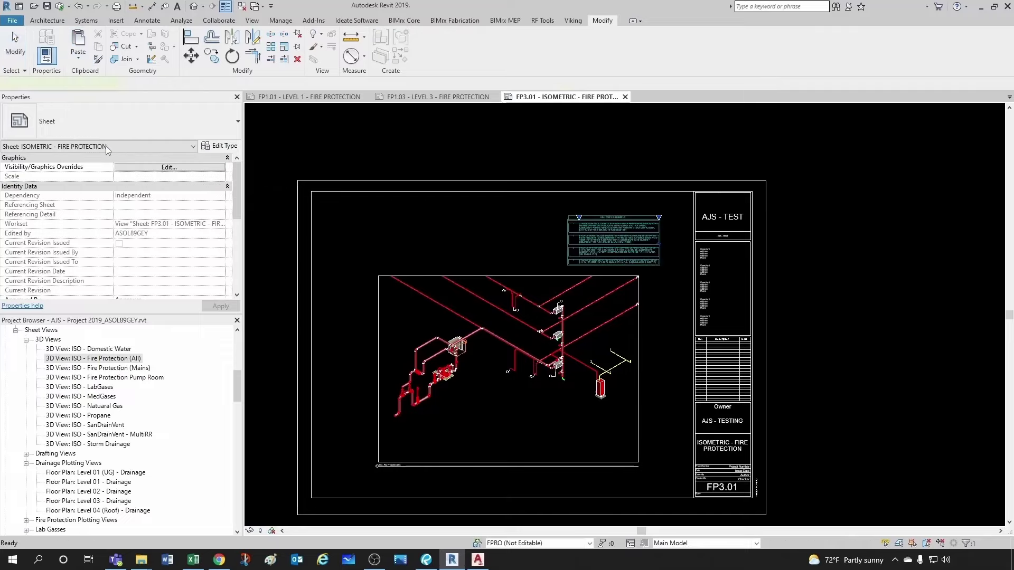
key("Escape")
scroll(574, 248, "up", 4)
scroll(575, 248, "up", 4)
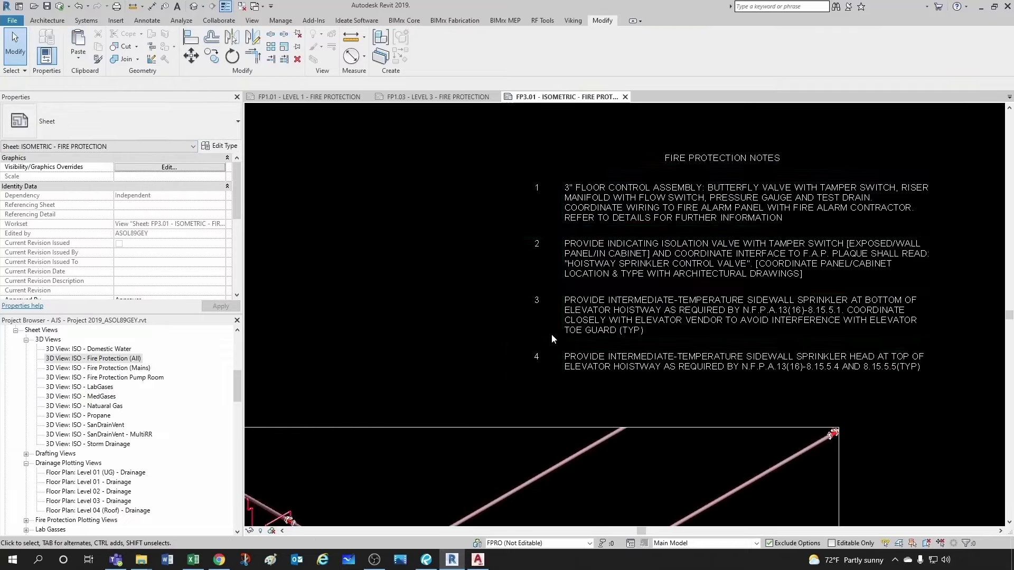
scroll(715, 341, "down", 5)
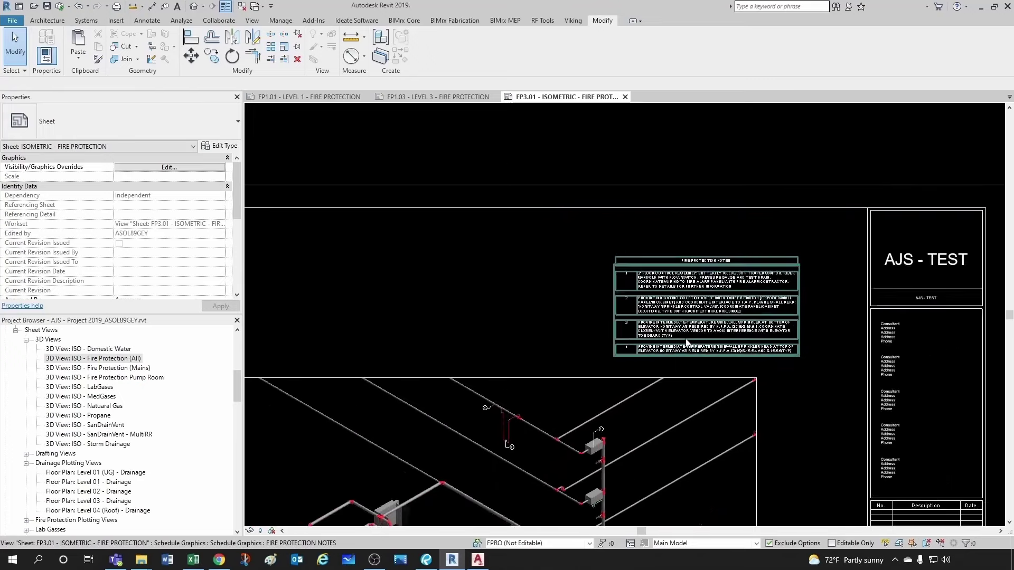